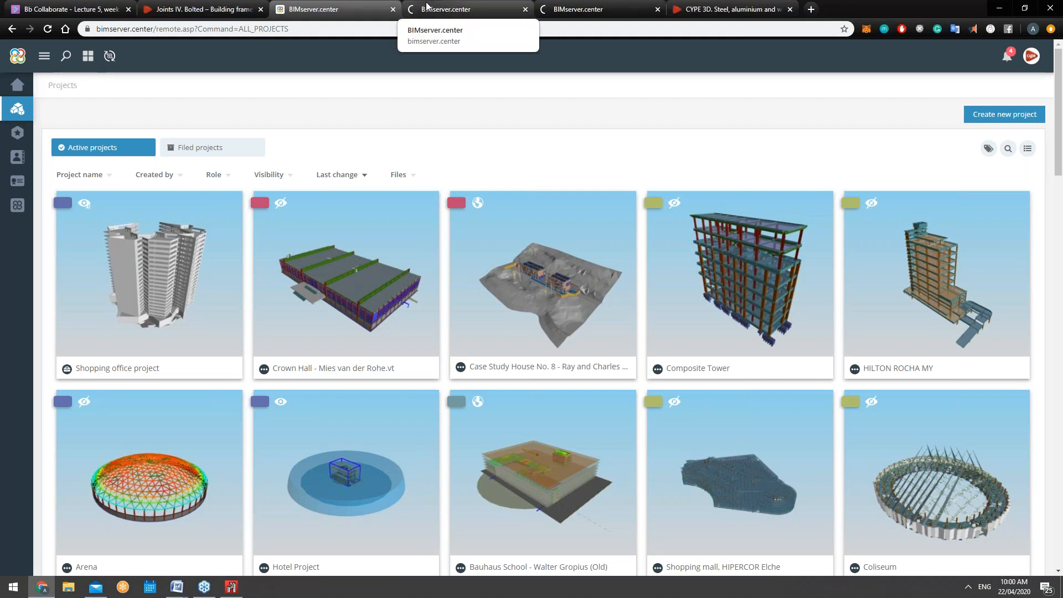
Step: Check the loading Shopping office and Crown Hall project pages and look through the active projects list
click(426, 7)
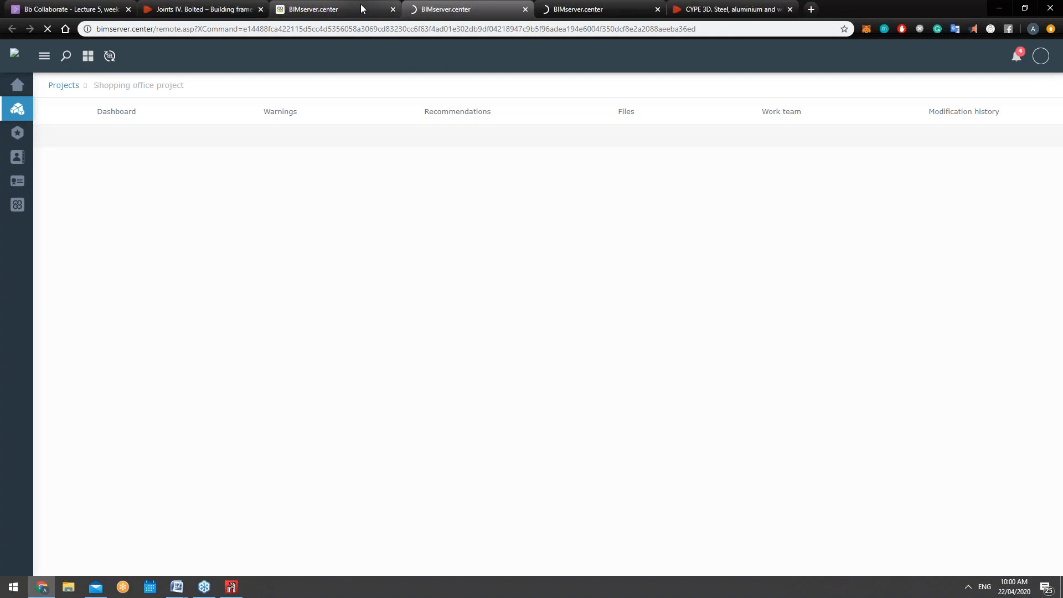
click(570, 8)
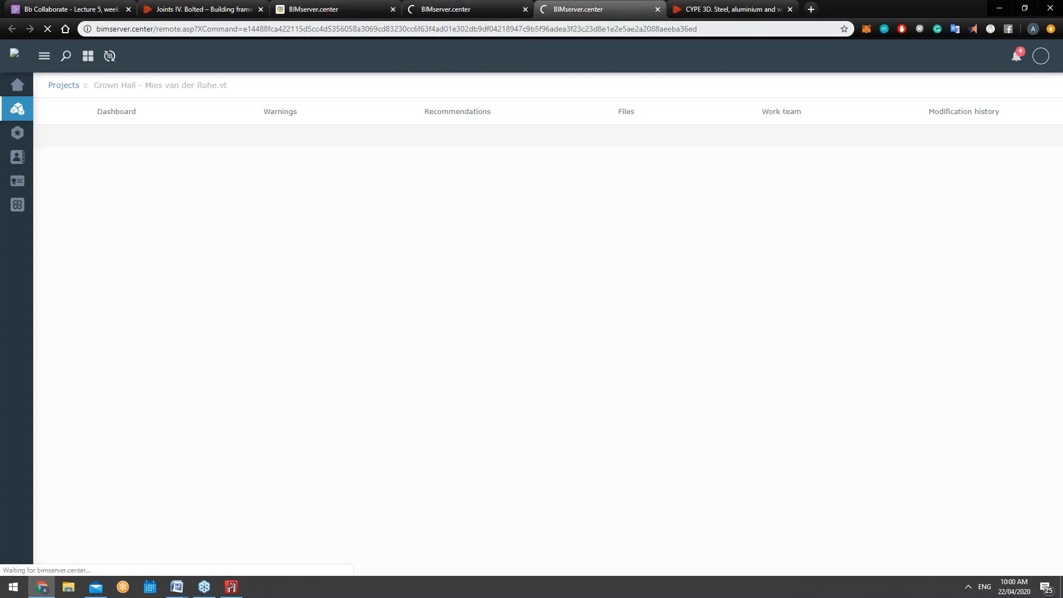
click(304, 8)
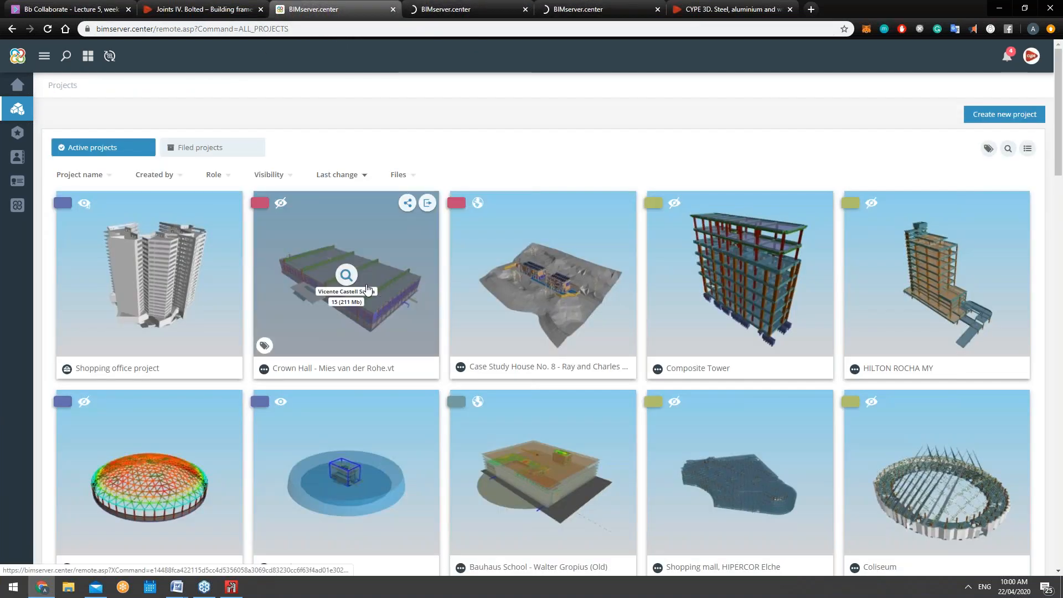
click(363, 288)
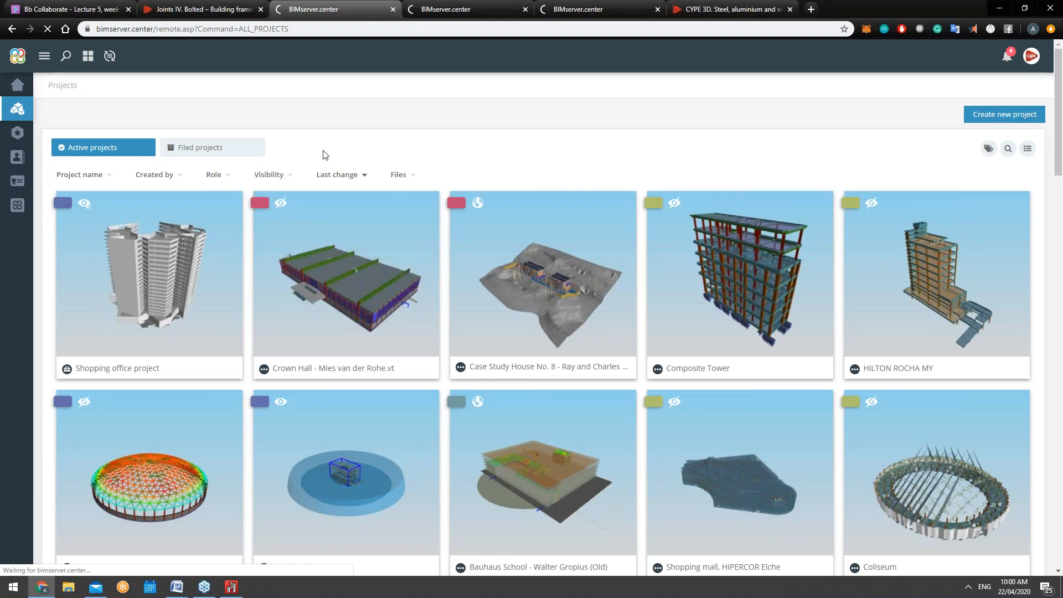
click(49, 30)
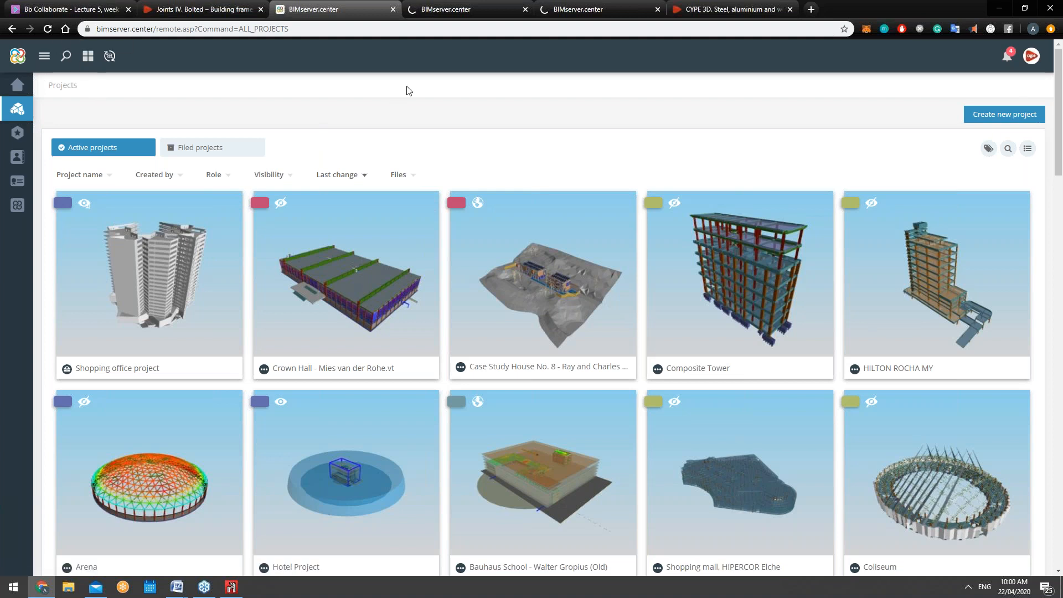
scroll(452, 161, down, 1)
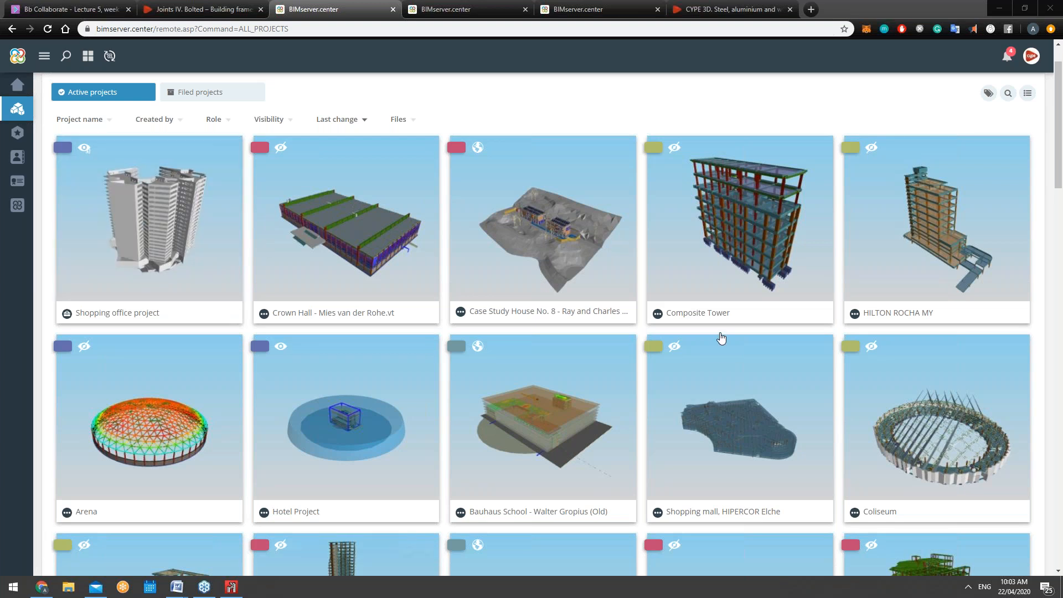
Step: View the Shopping office project page and inspect the Crown Hall - Mies van der Rohe.vt 3D model from another angle
click(430, 9)
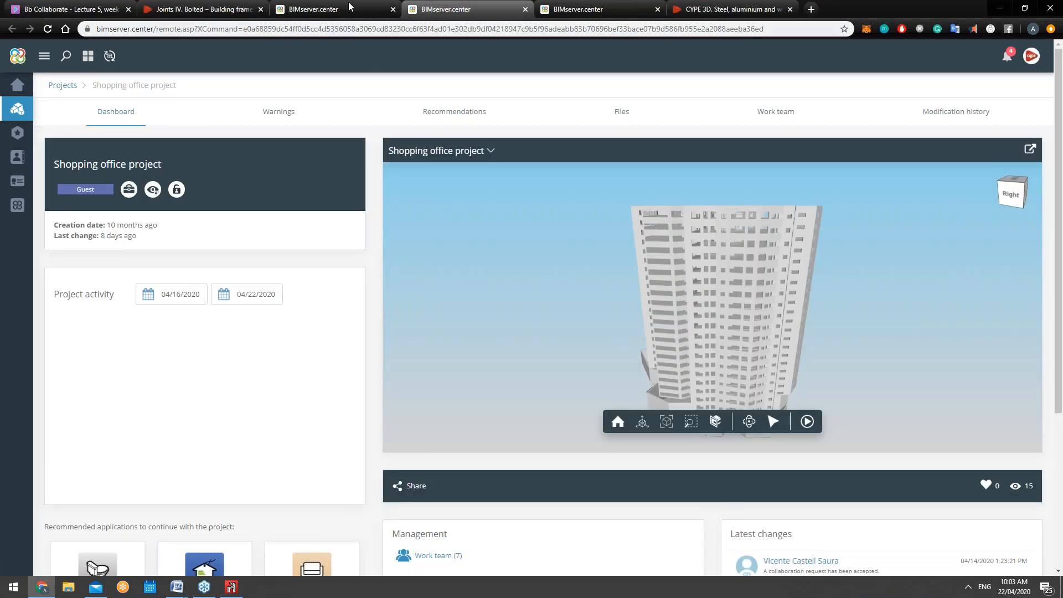
key(ctrl+Tab)
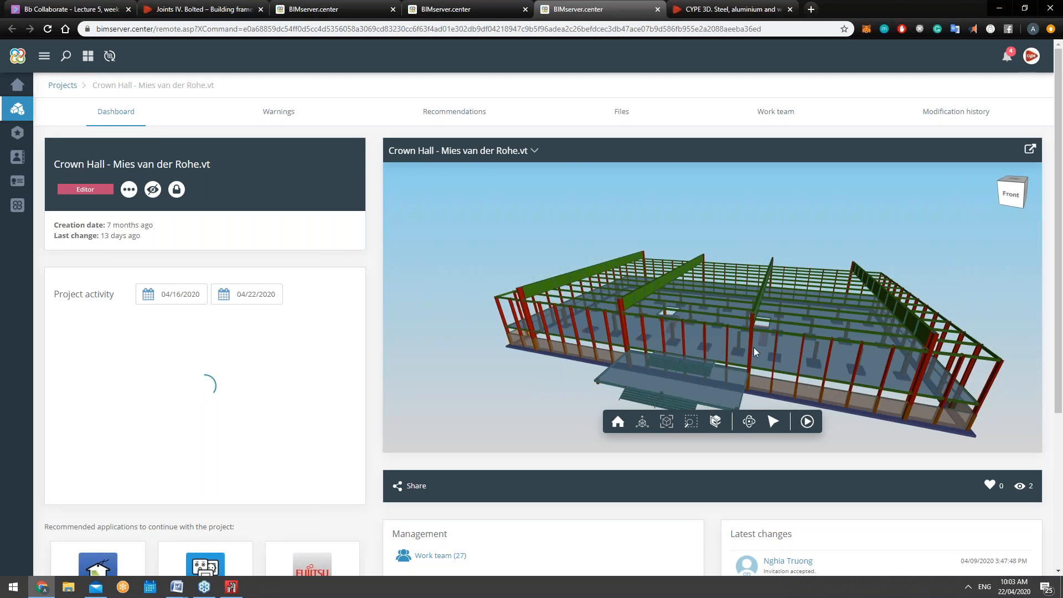
drag(739, 334, 728, 360)
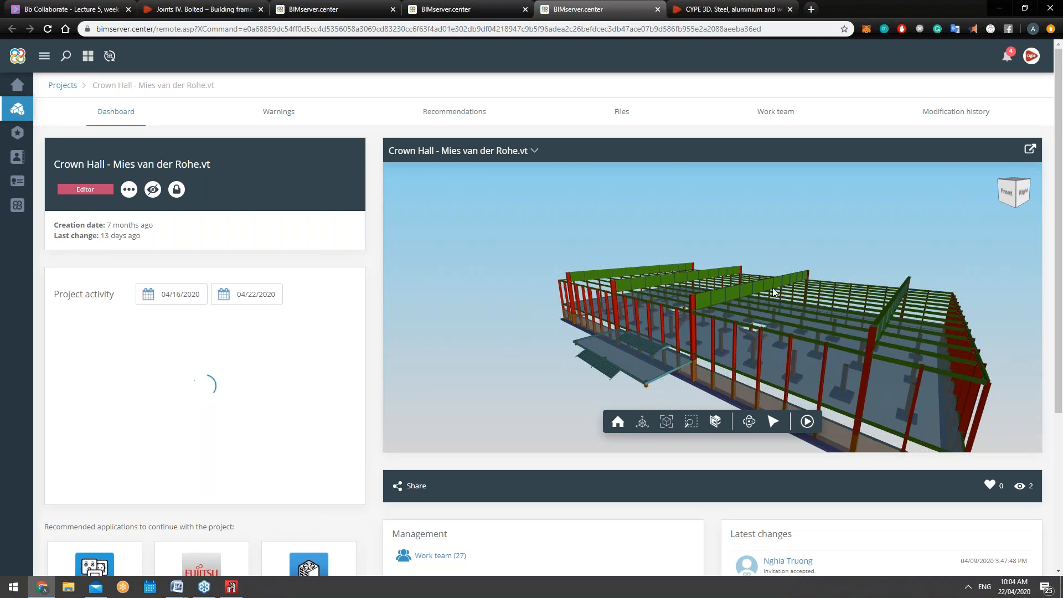
Step: Open the list of models for the Crown Hall viewer and hide the 03_Structure model
click(532, 151)
drag(637, 218, 627, 231)
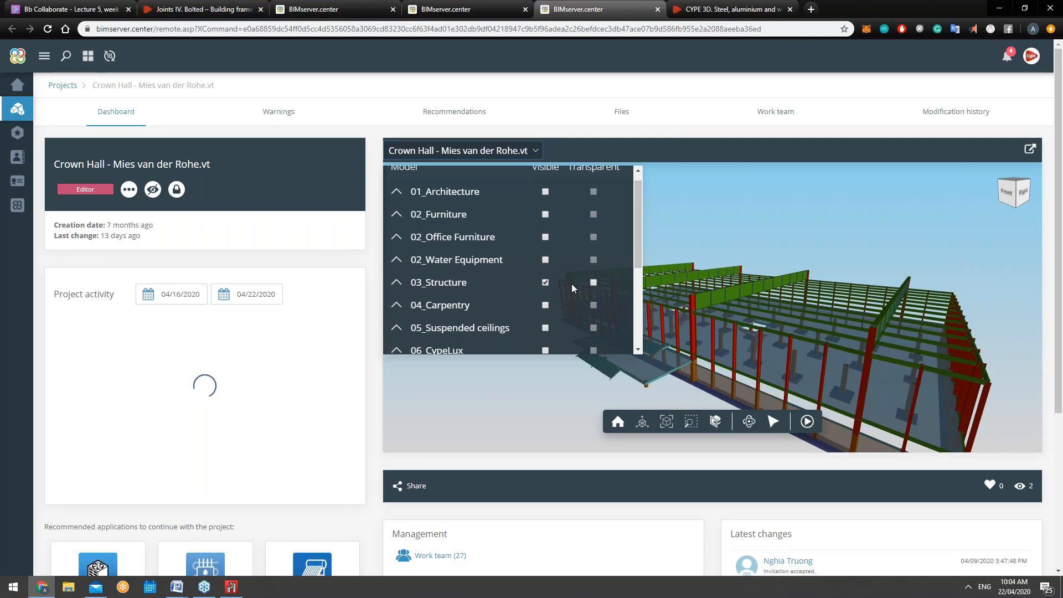
click(544, 282)
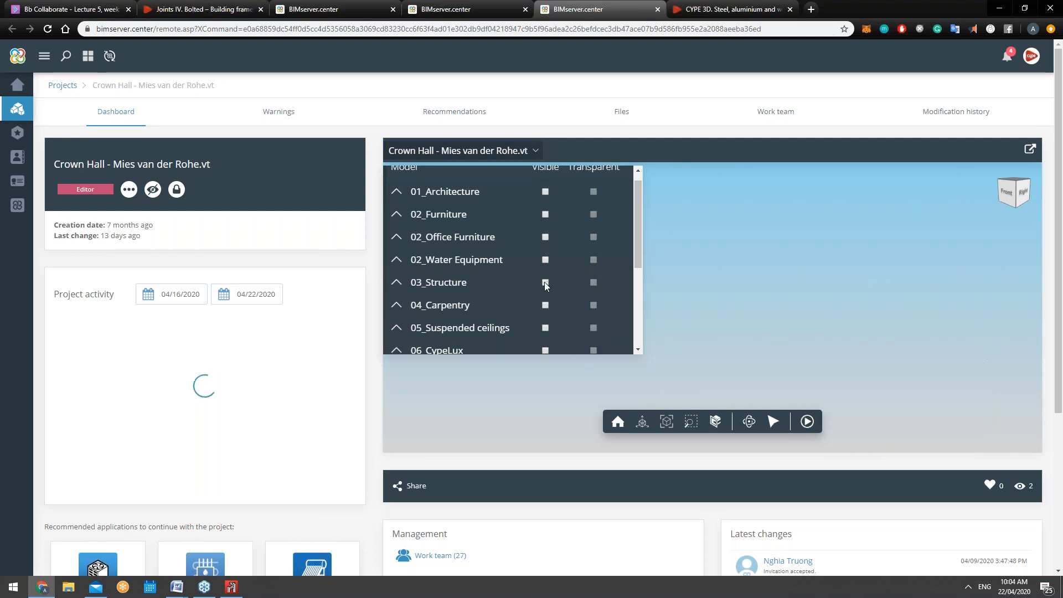
Step: Display the 01_Architecture model as transparent together with the 02_Water Equipment model
click(545, 191)
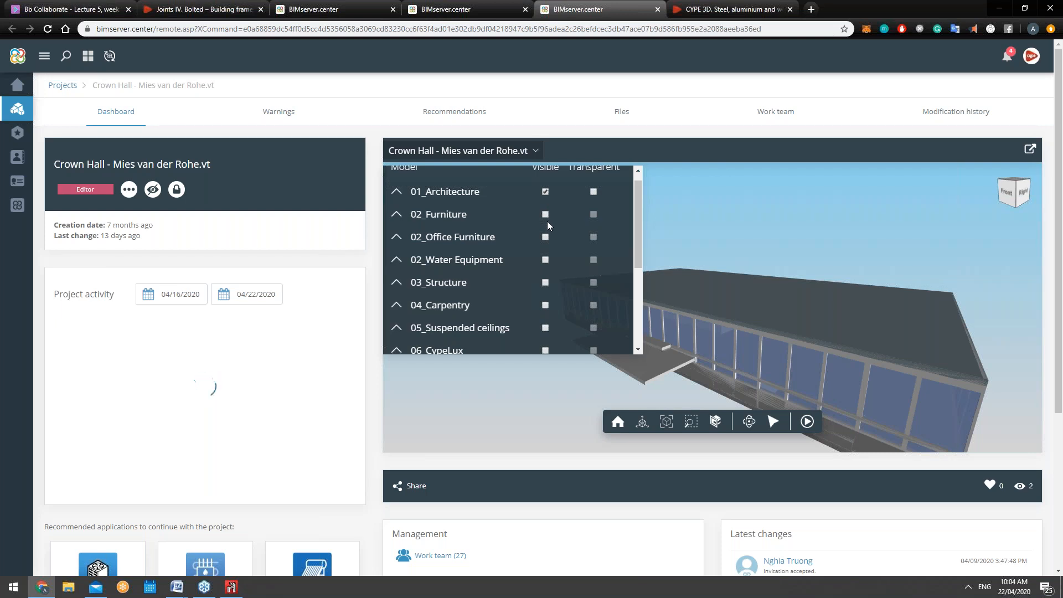
click(545, 260)
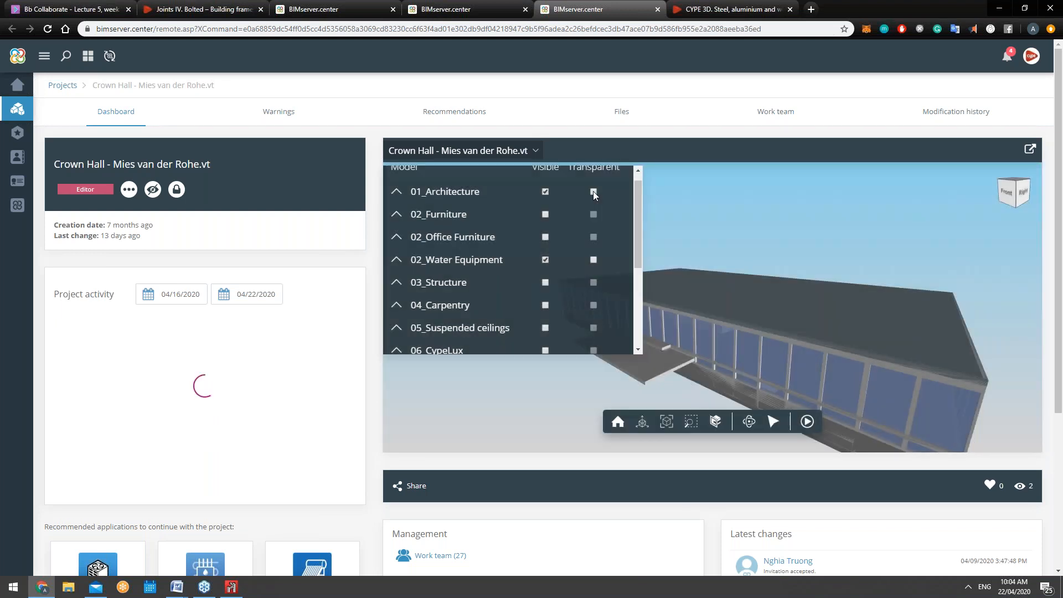
click(593, 191)
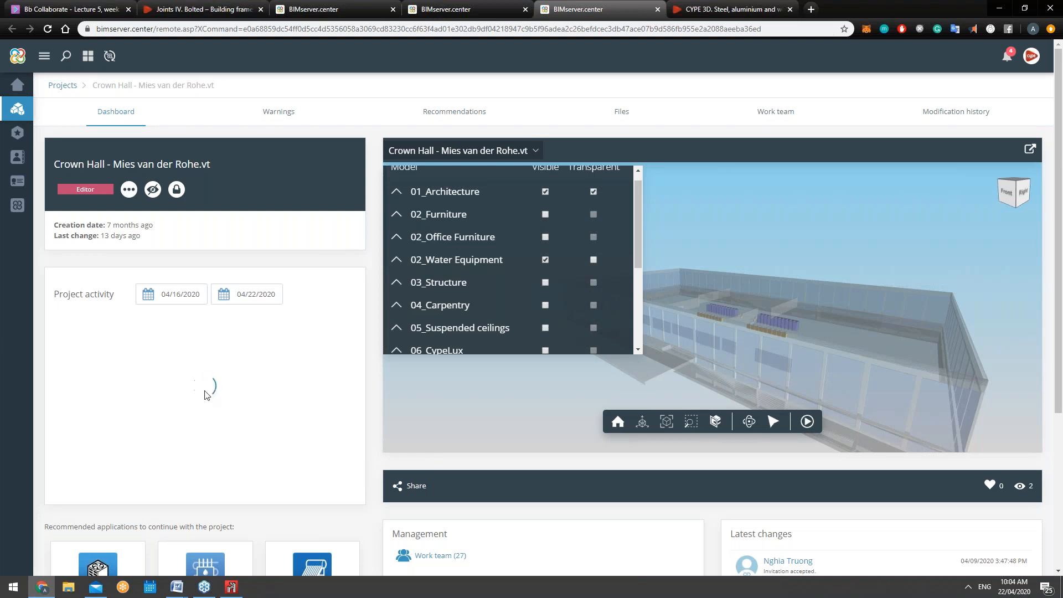
Step: Make the 04_Carpentry, 03_Structure and 07_Plumbing models visible in the Crown Hall viewer
click(544, 304)
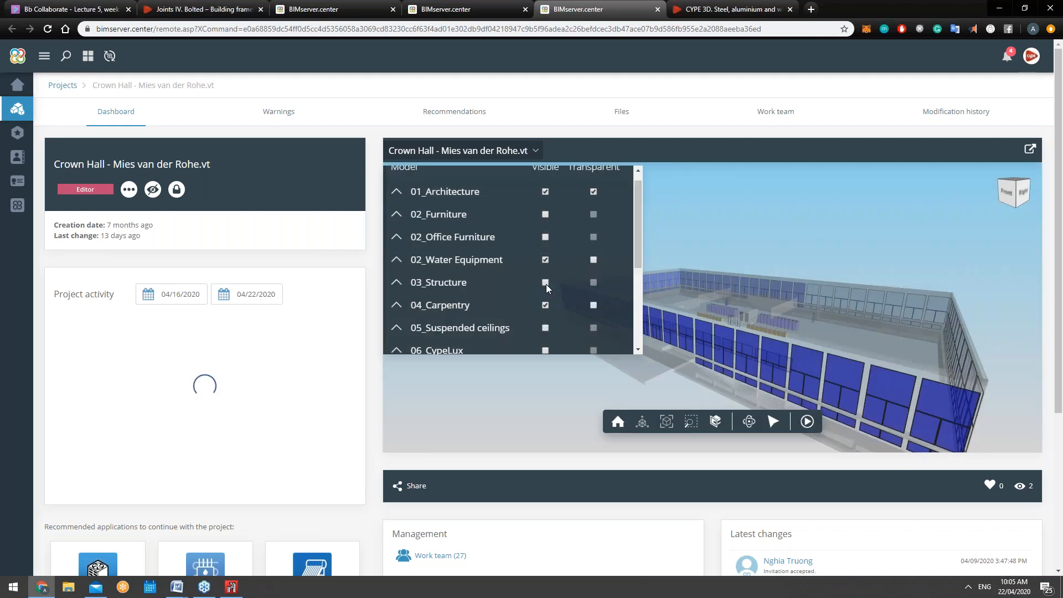
click(546, 282)
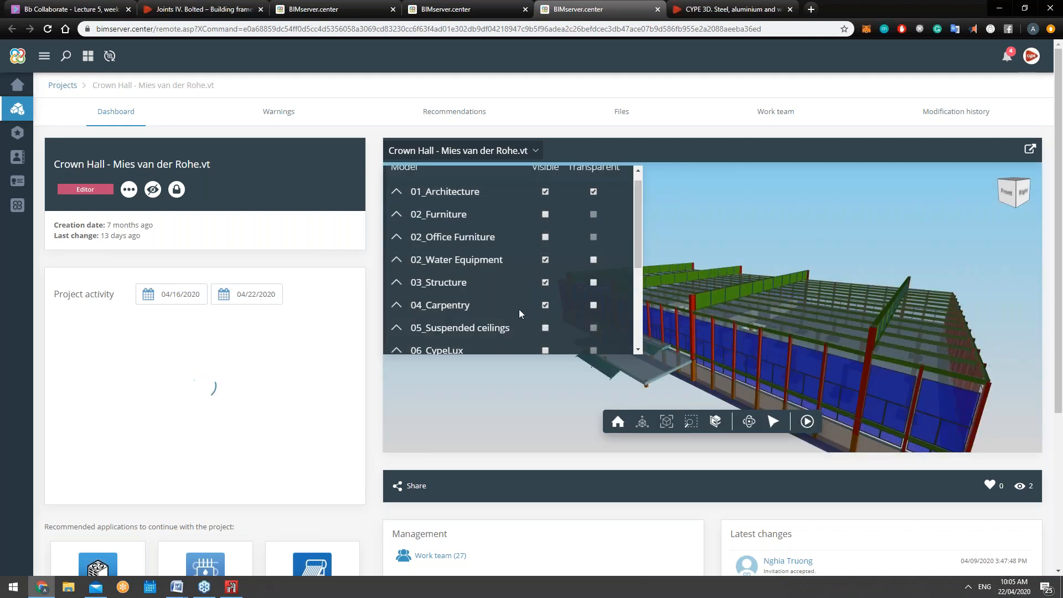
scroll(519, 309, down, 2)
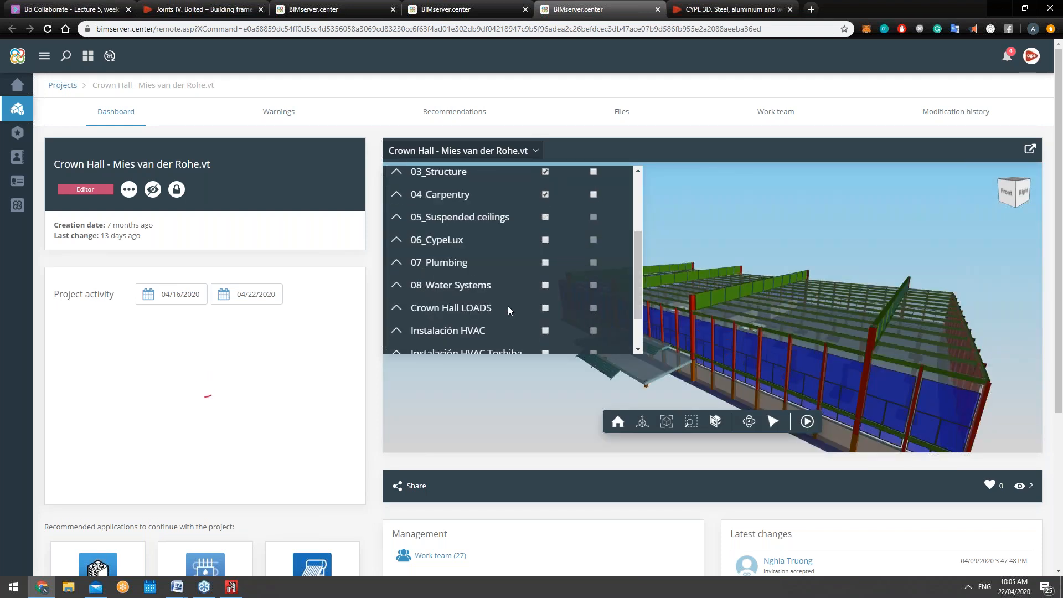
click(545, 262)
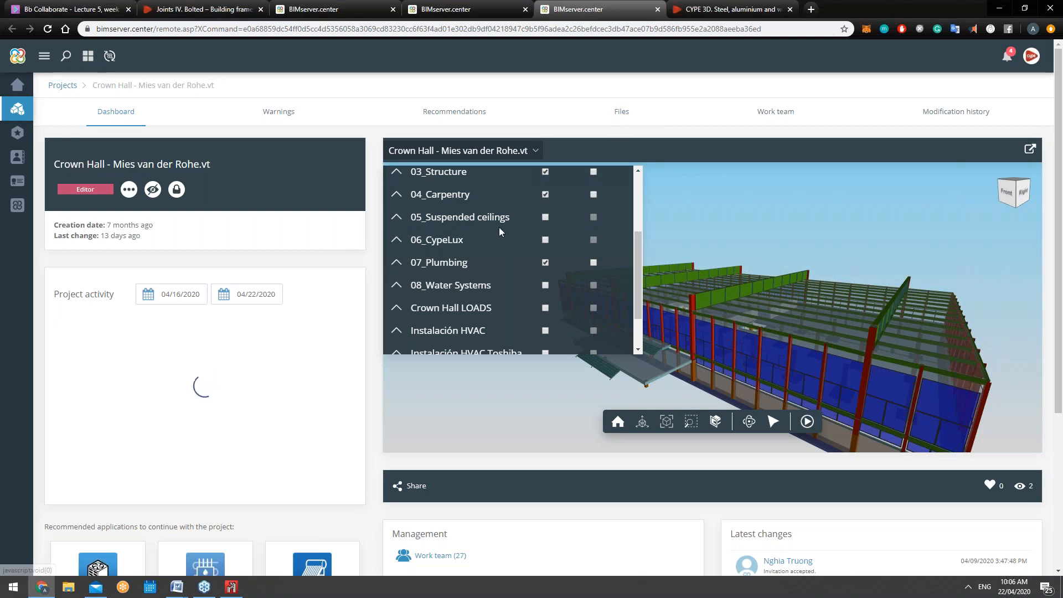
scroll(499, 231, up, 2)
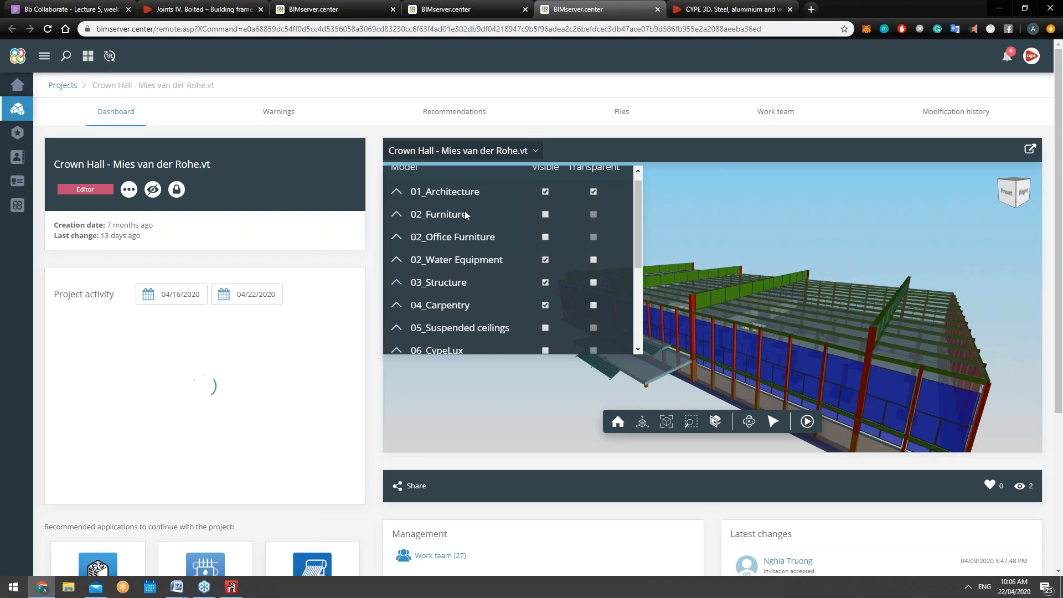
scroll(465, 214, down, 1)
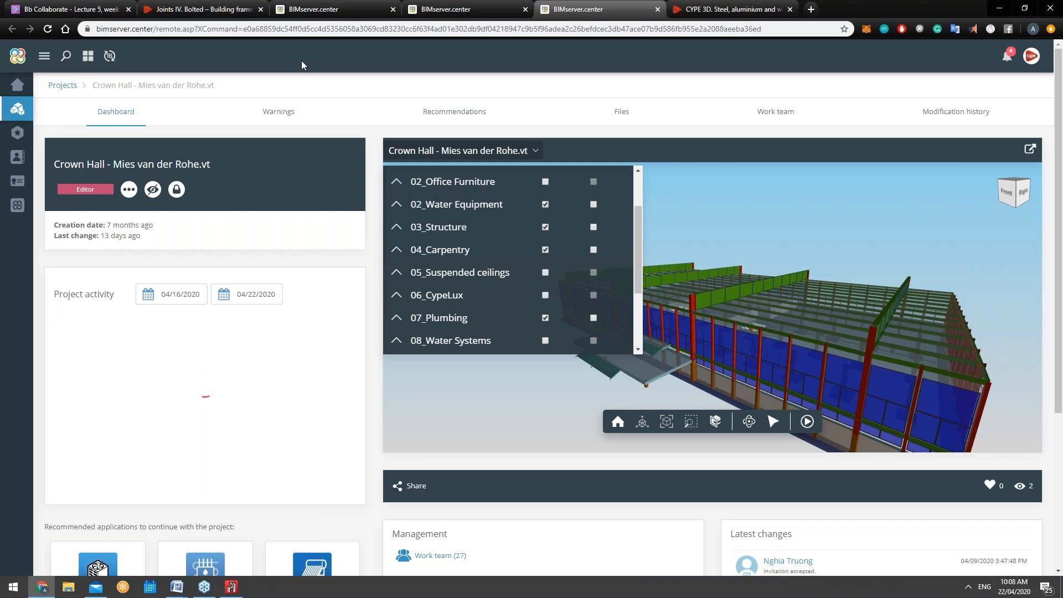
Step: Switch to the CYPE Joints IV page and examine the implemented steel codes and bolt series for building bolted connections
click(227, 7)
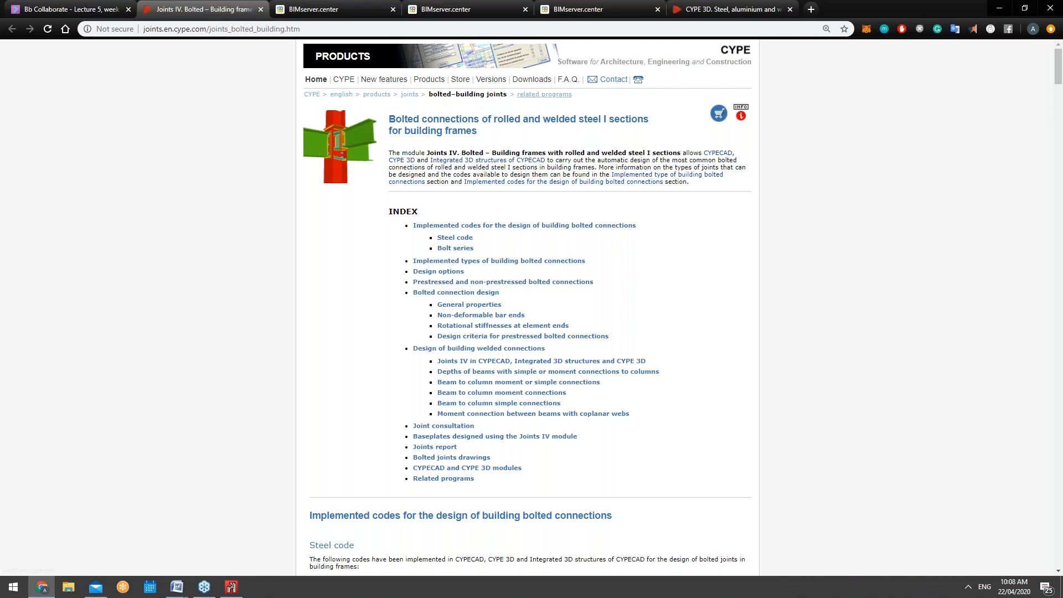
scroll(616, 200, down, 8)
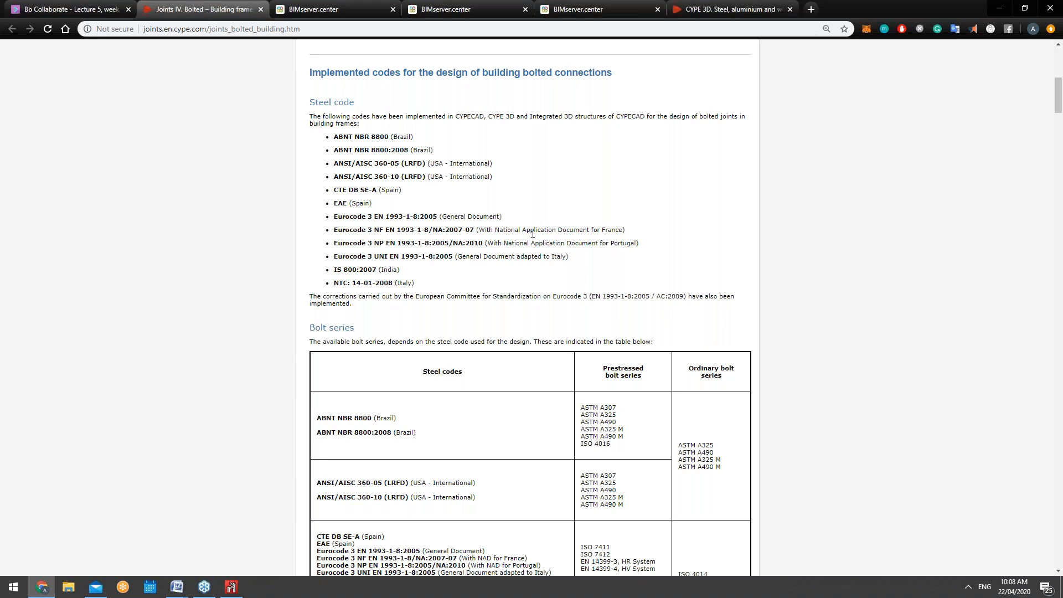
scroll(532, 233, down, 6)
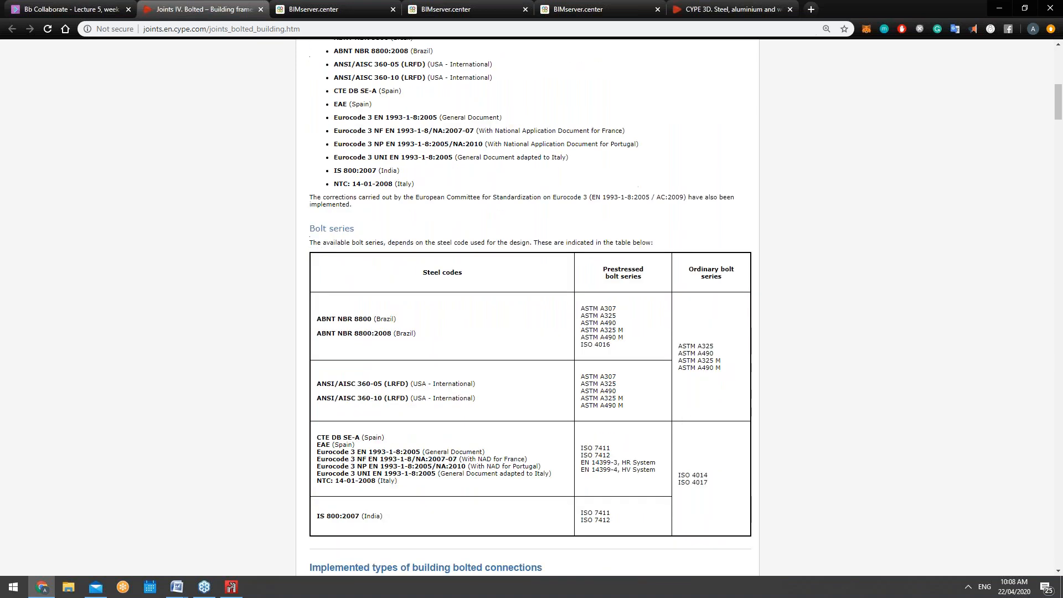
Step: Examine the illustrated table of implemented types of building bolted connections
scroll(415, 249, down, 2)
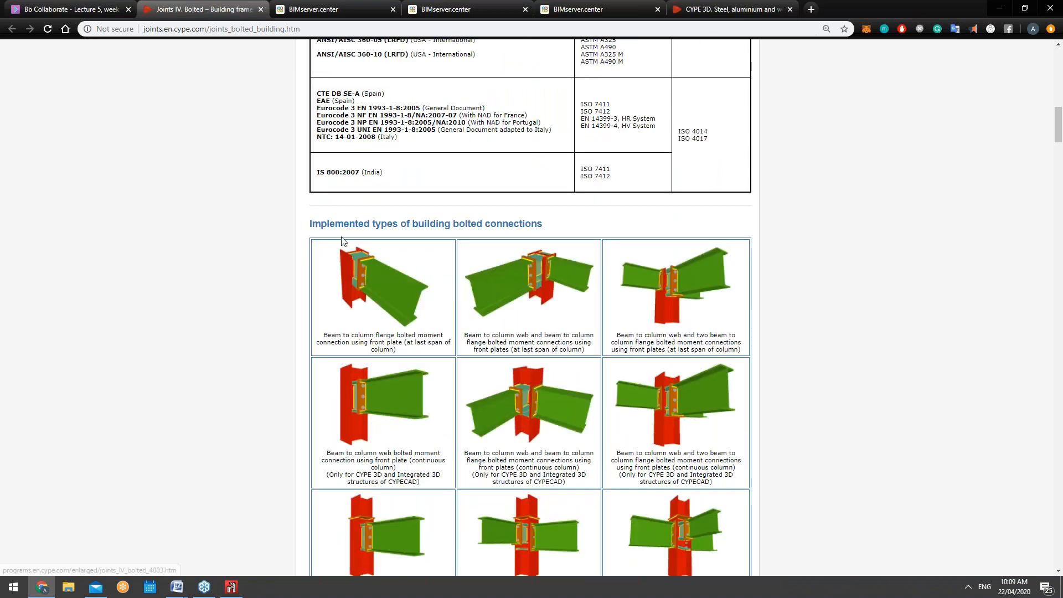
scroll(341, 238, down, 3)
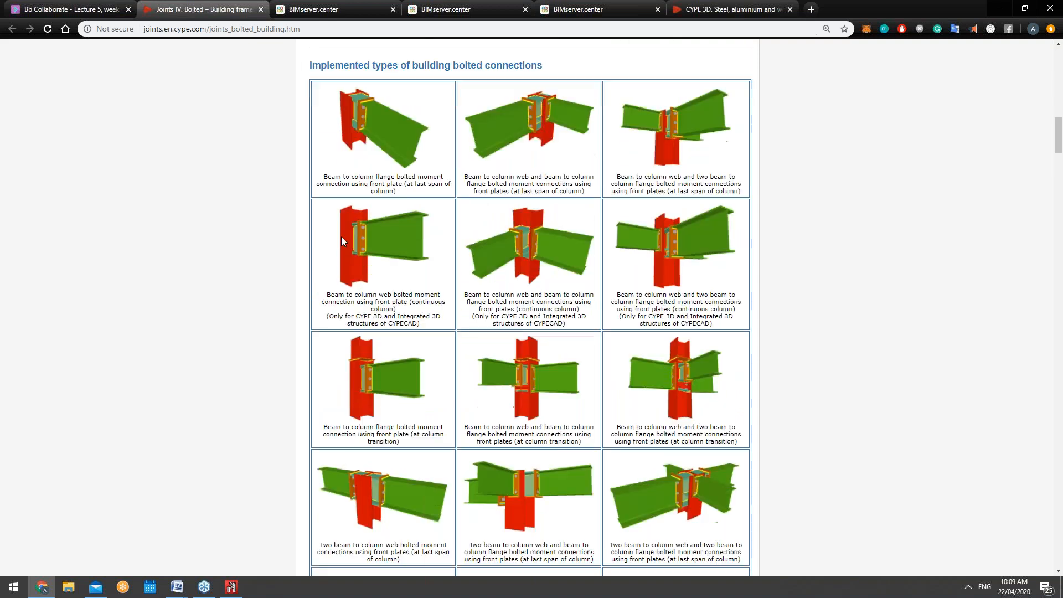
scroll(608, 130, down, 3)
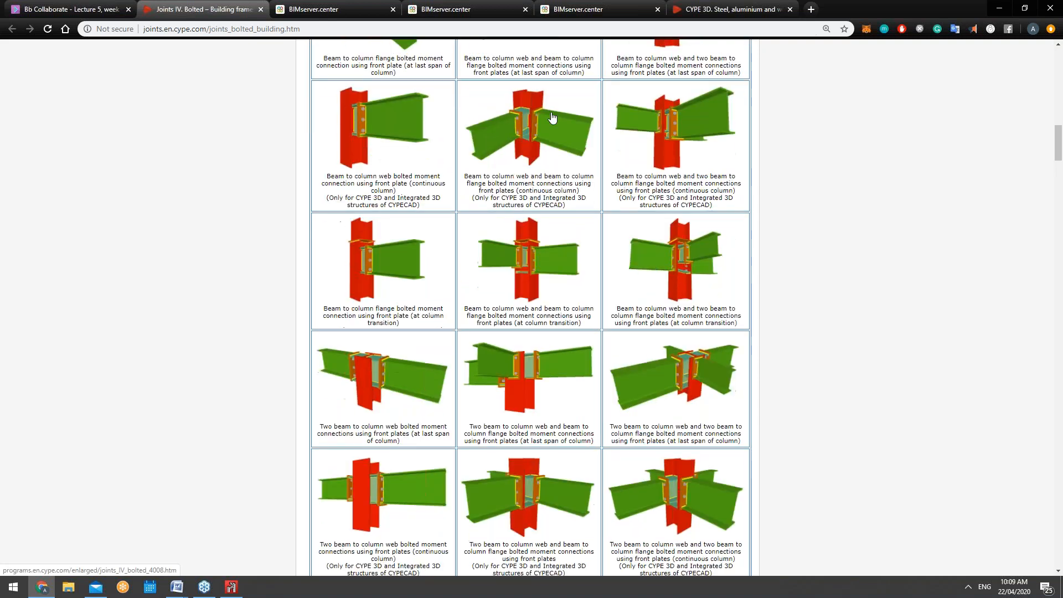
scroll(609, 131, down, 2)
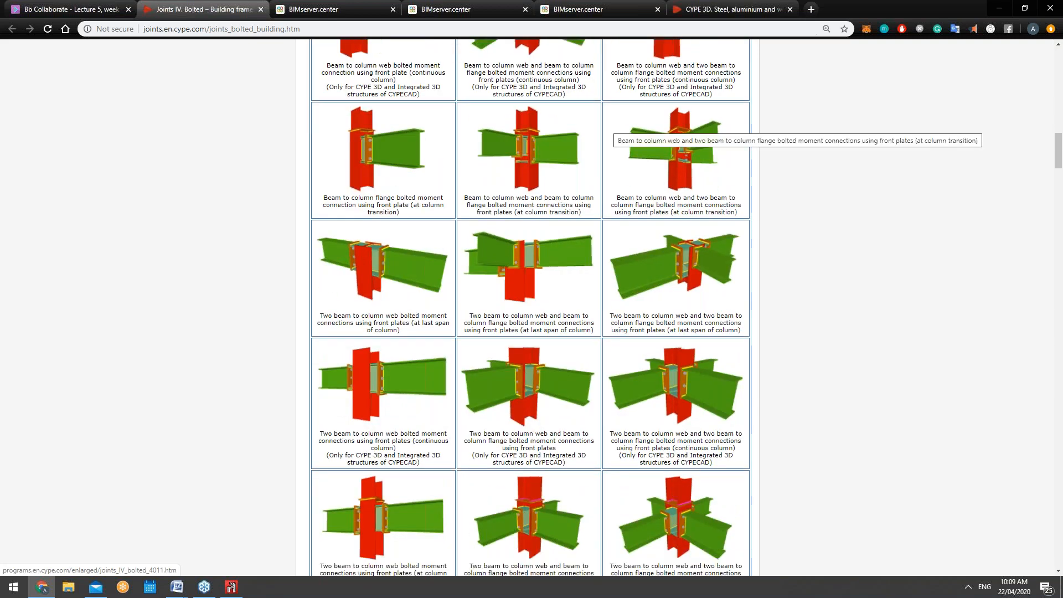
scroll(606, 132, down, 2)
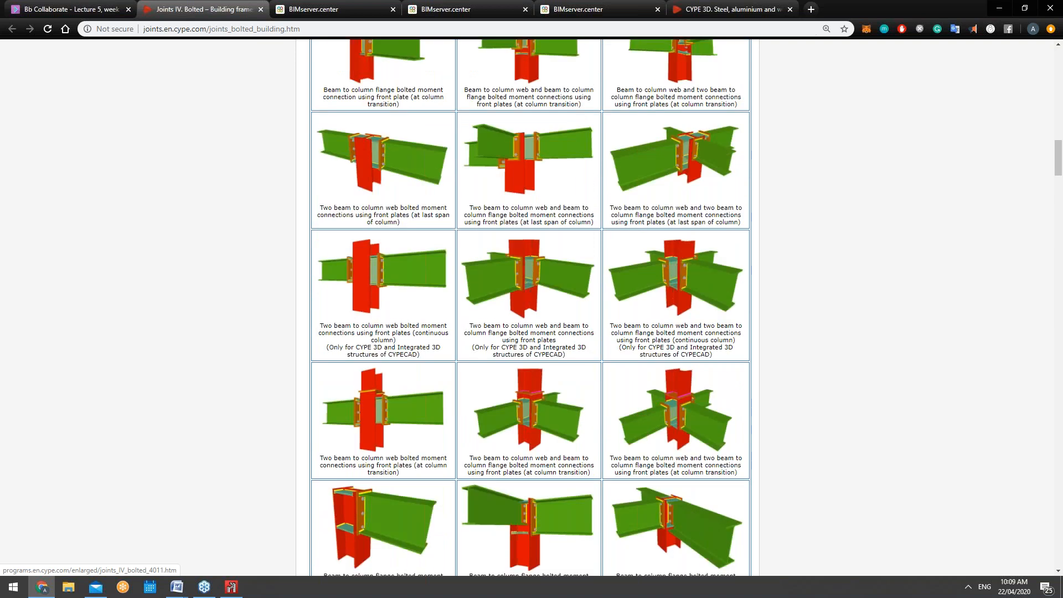
scroll(590, 138, down, 5)
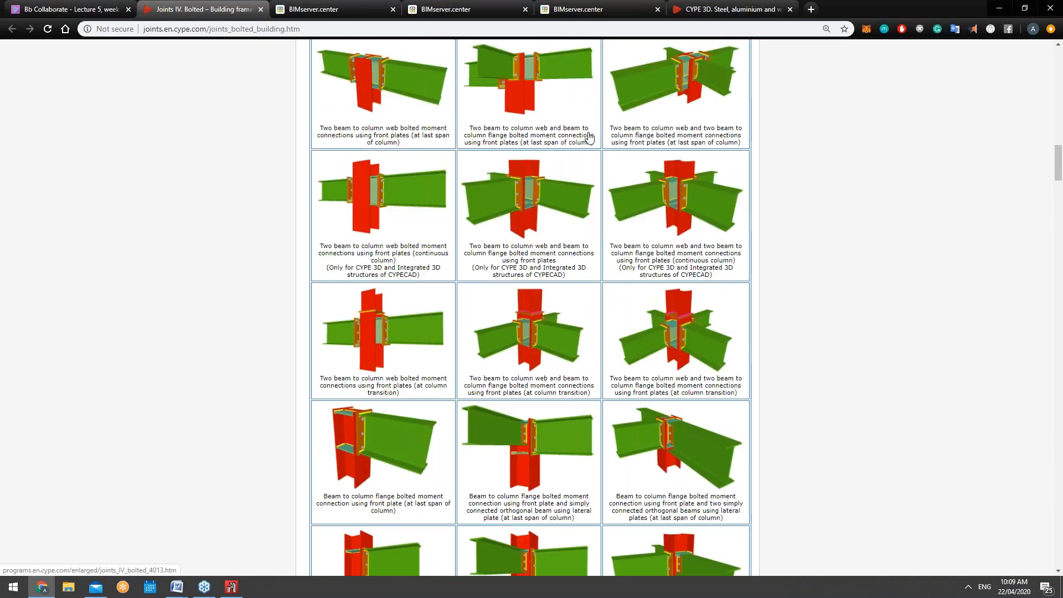
scroll(589, 137, down, 1)
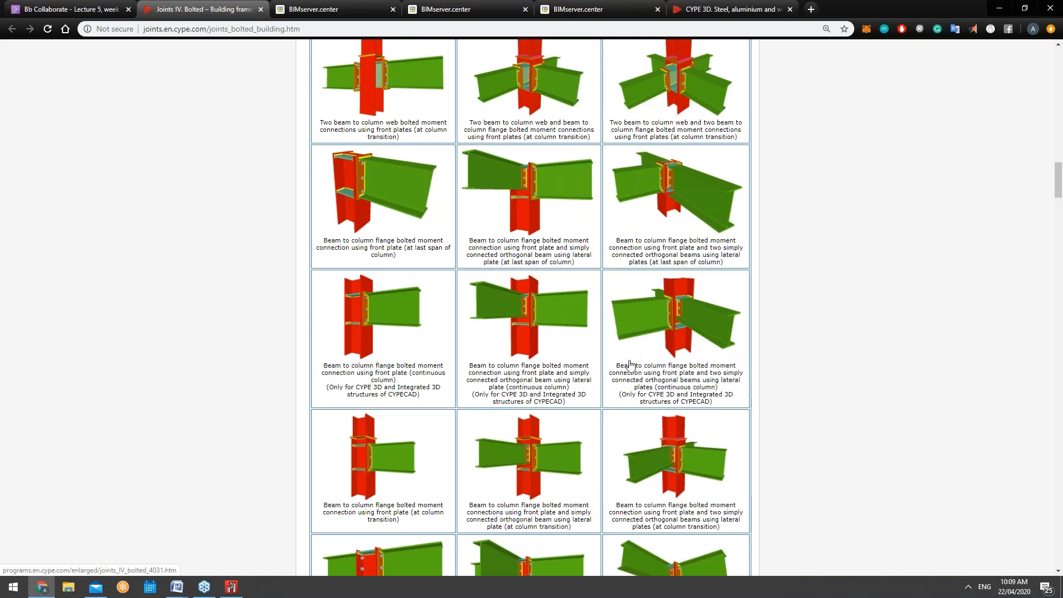
scroll(630, 365, down, 4)
scroll(629, 364, down, 6)
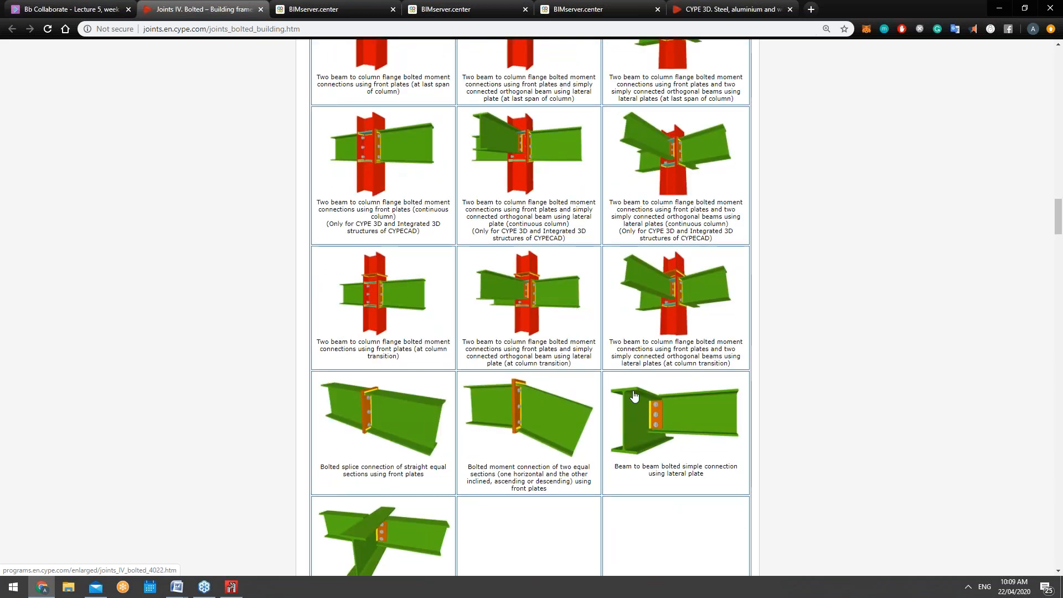
Step: Read the bolted connection design section, covering general properties, non-deformable bar ends and rotational stiffnesses at element ends
scroll(634, 396, down, 8)
scroll(634, 397, down, 7)
scroll(634, 397, down, 3)
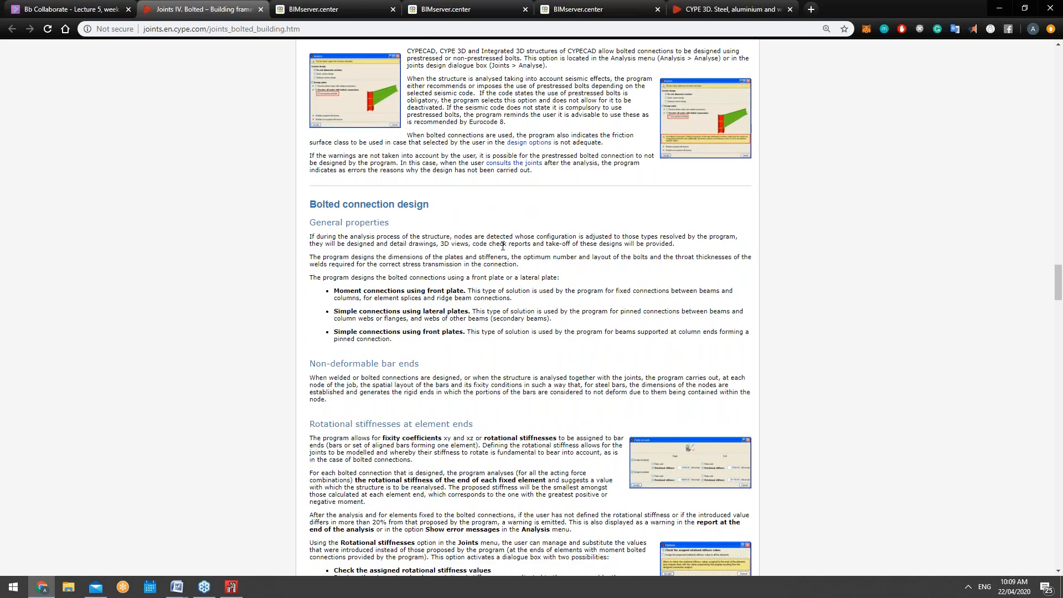
scroll(502, 246, down, 1)
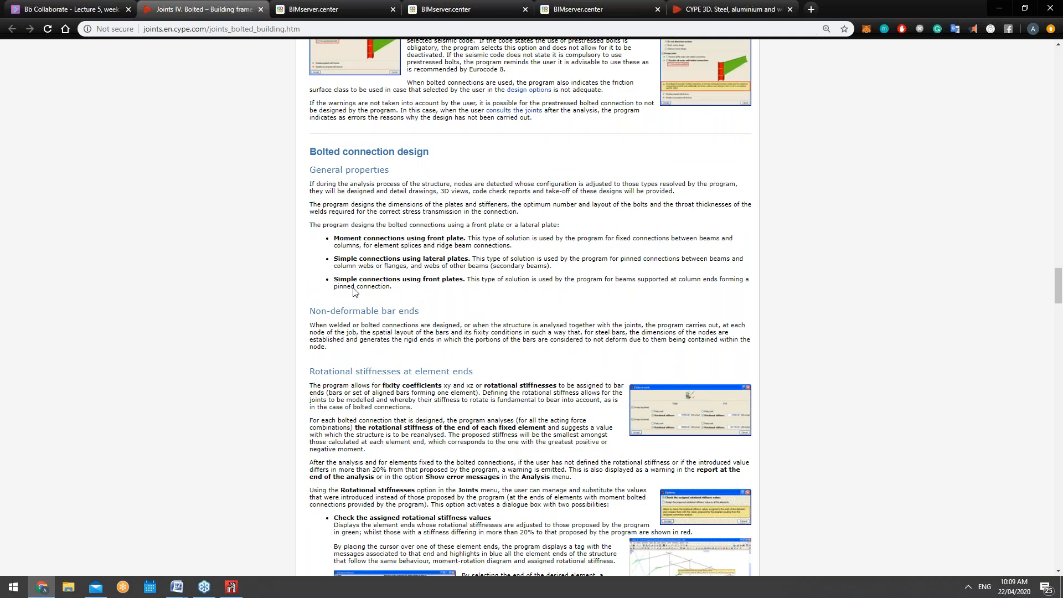
scroll(381, 210, down, 3)
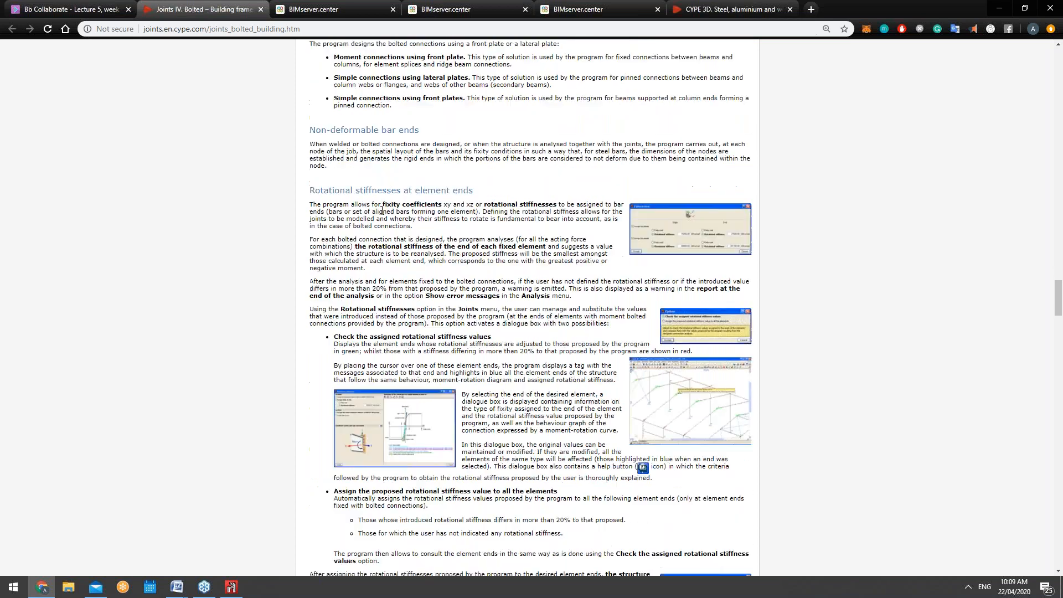
scroll(279, 244, down, 1)
scroll(280, 243, up, 3)
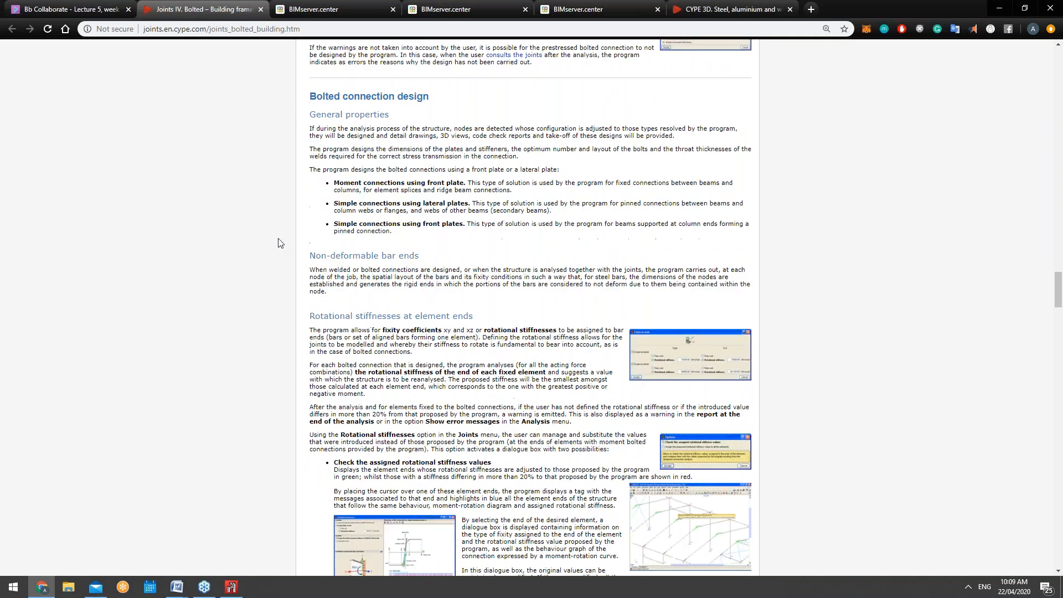
Step: Read the section on prestressed and non-prestressed bolted connections and the guidance on assigning rotational stiffnesses at element ends
scroll(324, 160, up, 4)
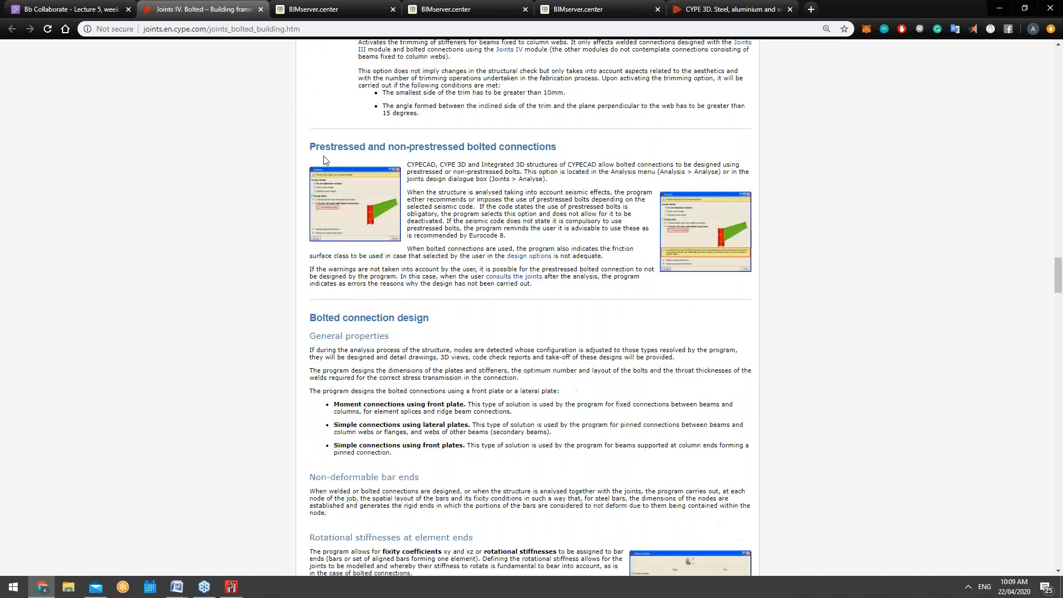
scroll(325, 160, down, 1)
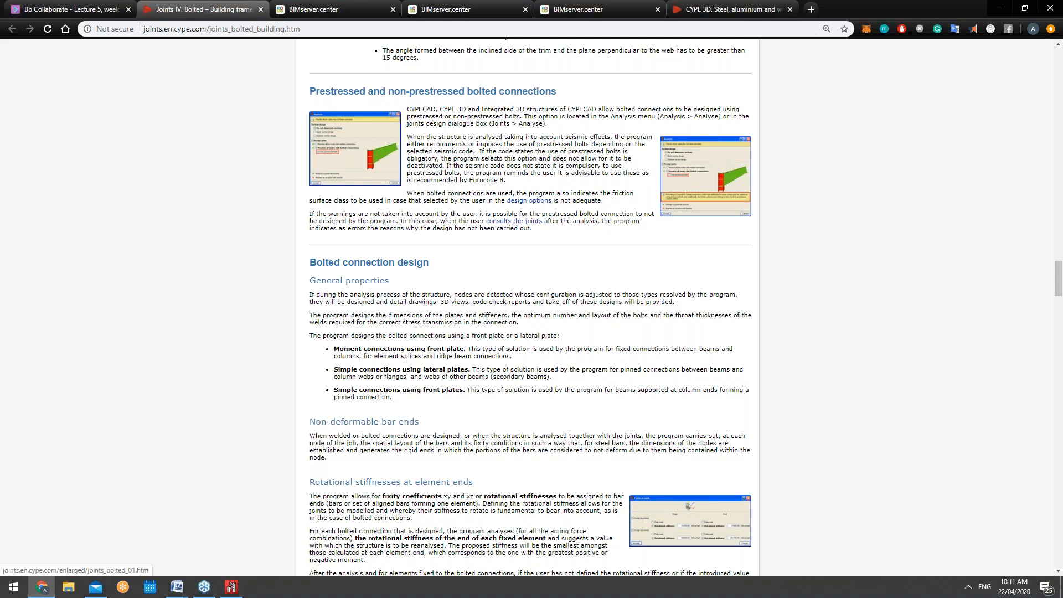
scroll(682, 201, down, 3)
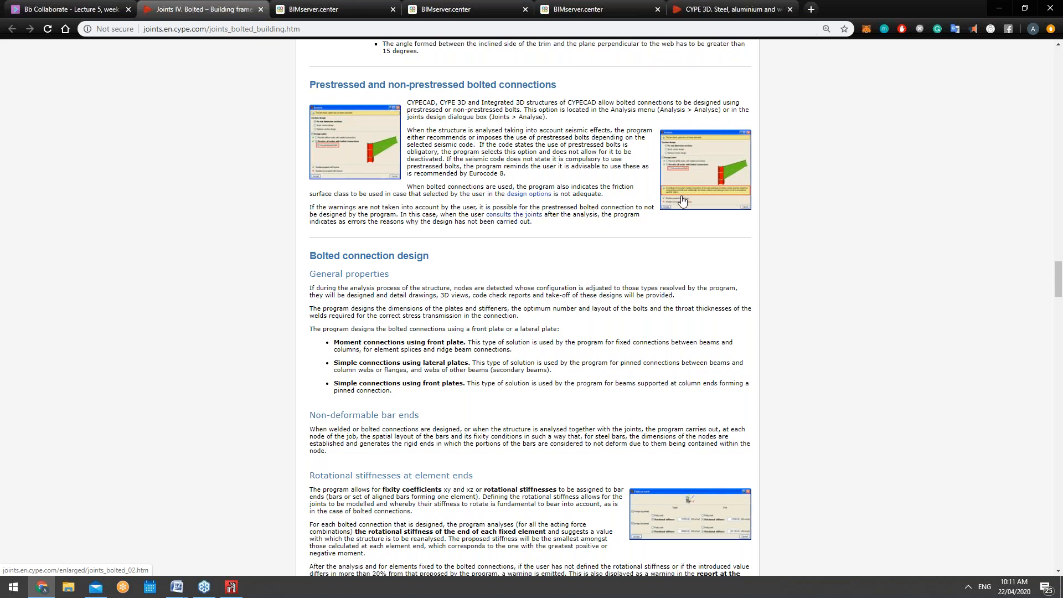
scroll(490, 251, down, 4)
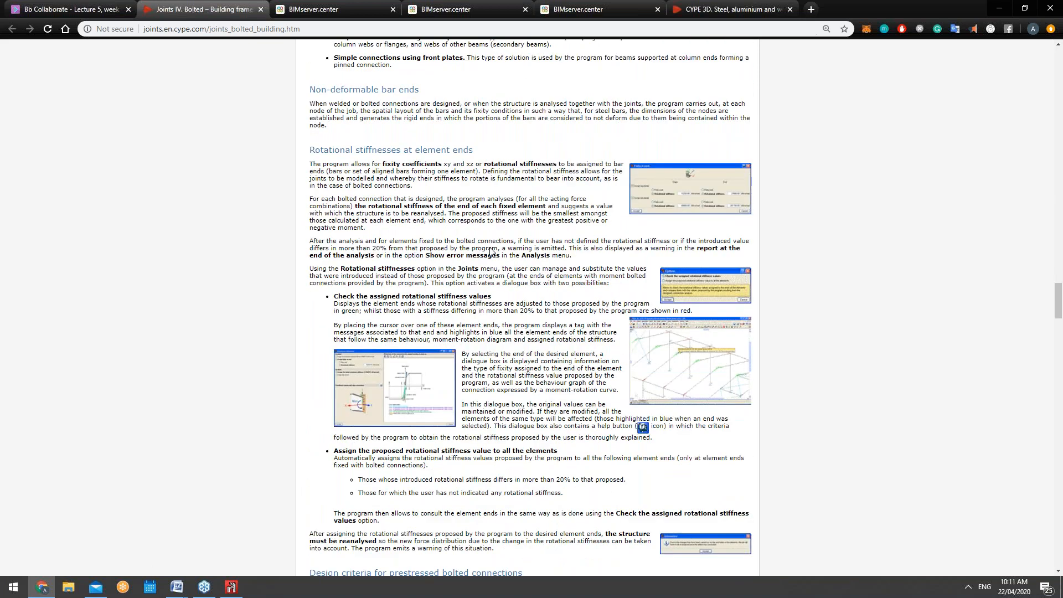
scroll(491, 251, down, 2)
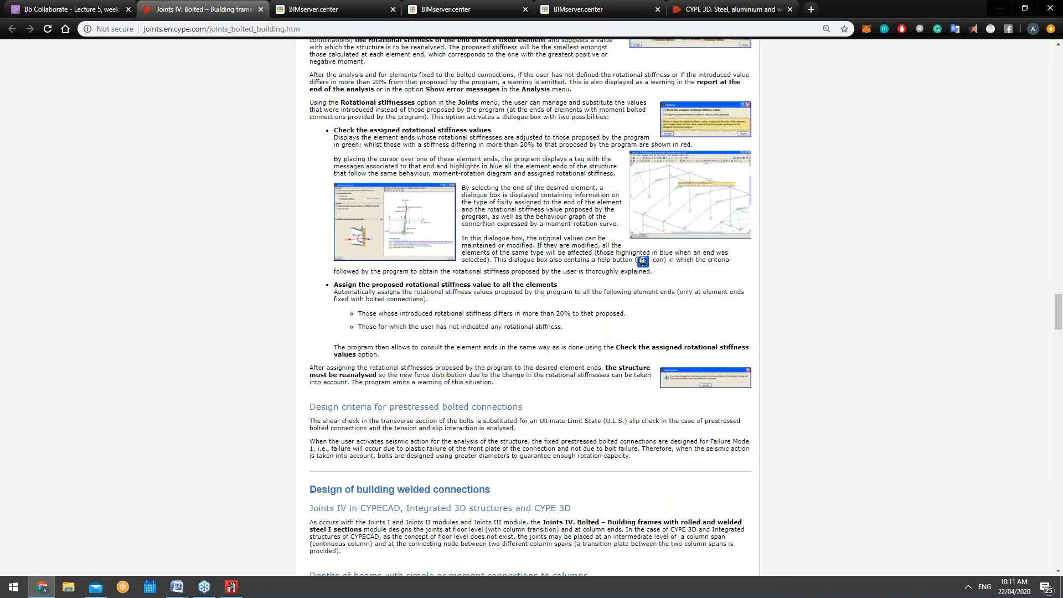
scroll(483, 221, down, 2)
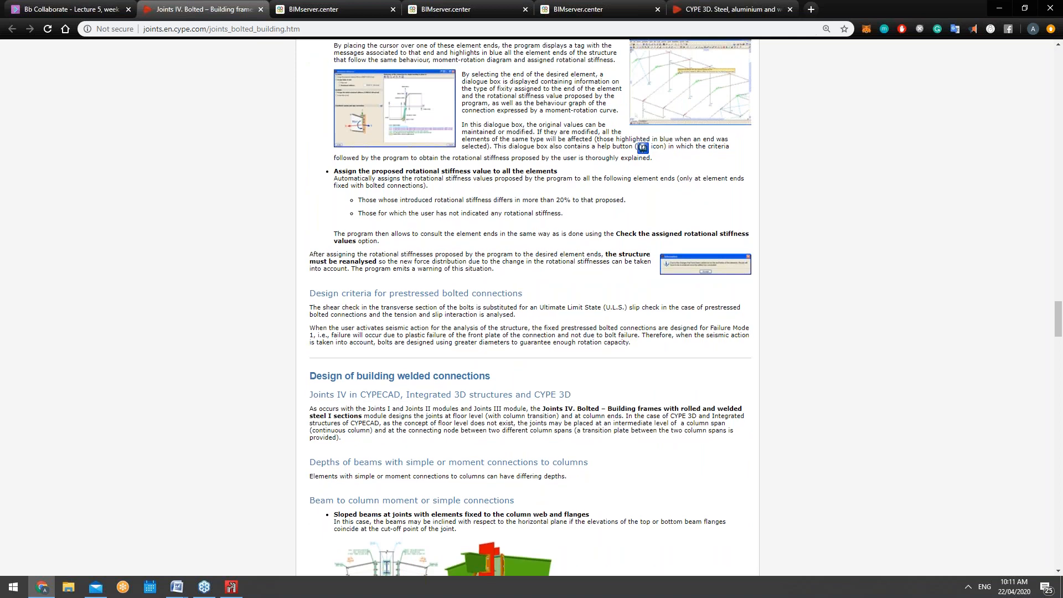
scroll(450, 319, down, 1)
Step: Examine the section on designing building welded connections, including sloped beams and beam to column moment connections
scroll(450, 318, down, 2)
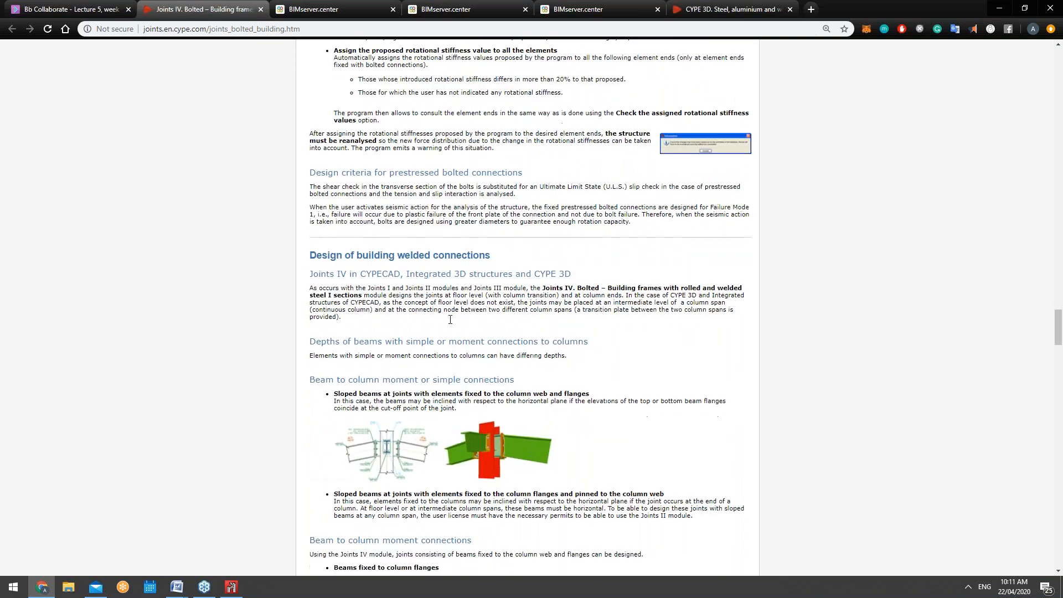
scroll(515, 344, down, 1)
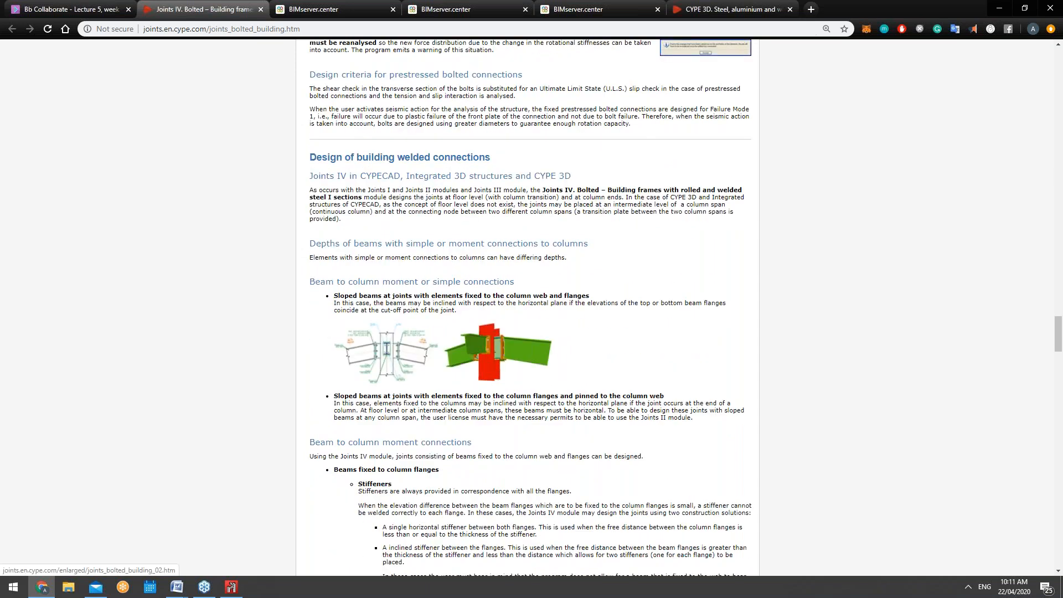
scroll(519, 302, down, 1)
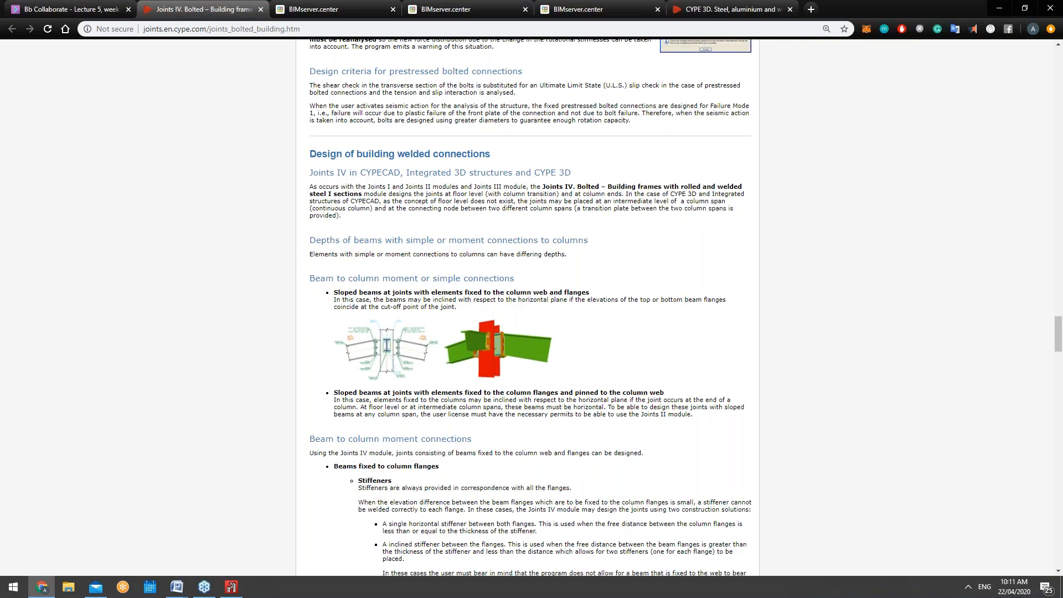
scroll(593, 324, down, 1)
scroll(593, 323, down, 3)
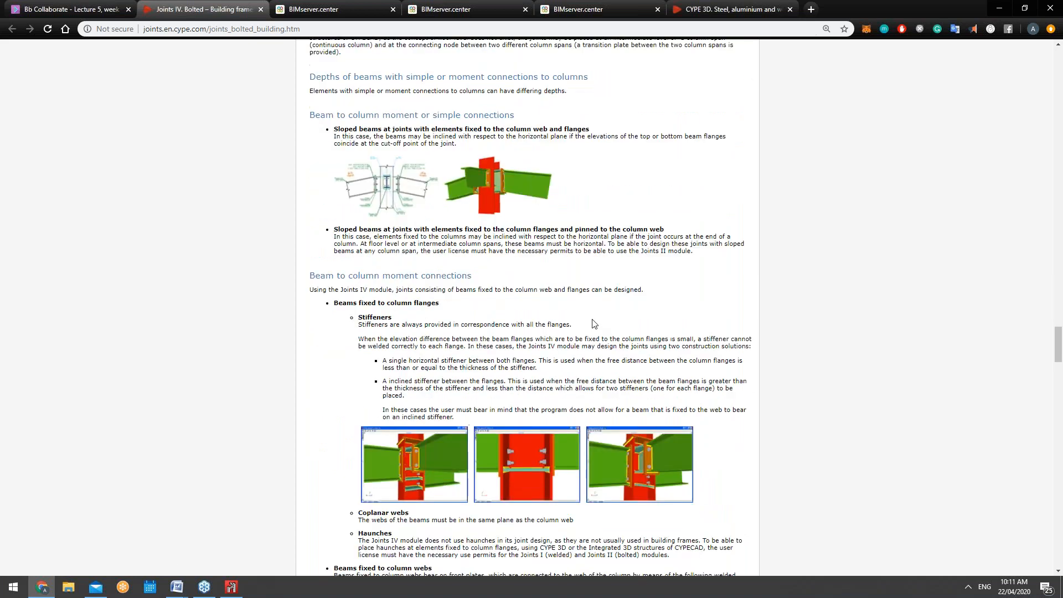
scroll(589, 335, down, 1)
scroll(588, 335, up, 3)
scroll(326, 116, up, 3)
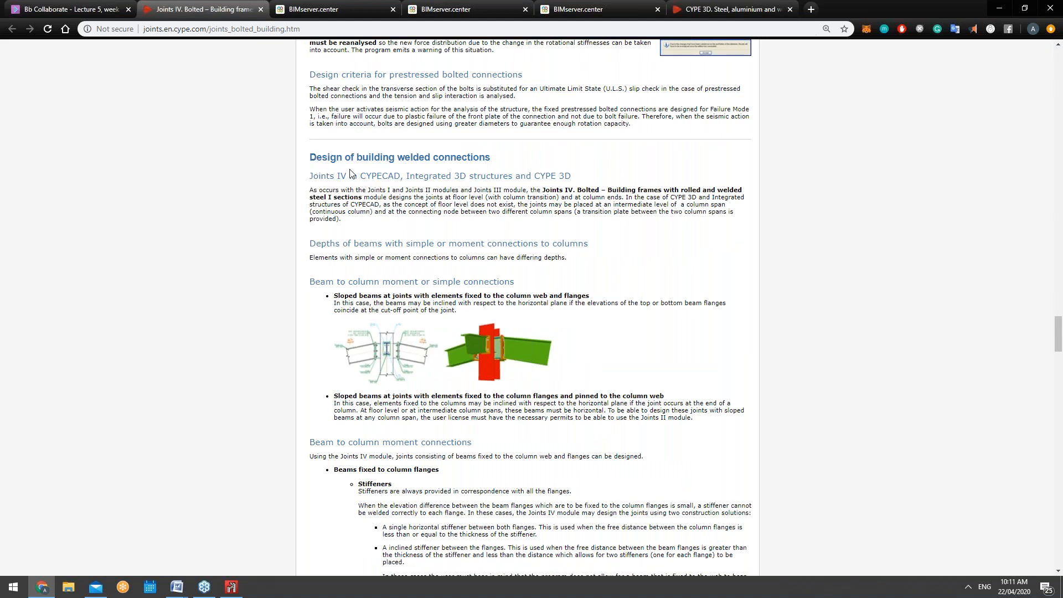
scroll(352, 173, down, 1)
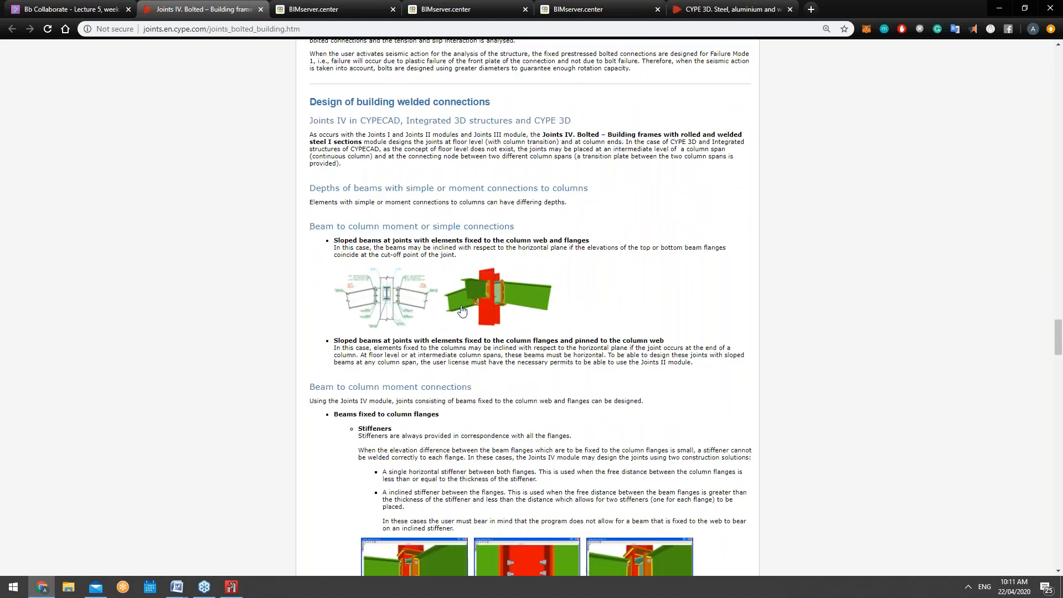
Step: Review the rest of the Joints IV page, from joint consultation and baseplates to the list of CYPECAD and CYPE 3D modules
scroll(422, 310, down, 9)
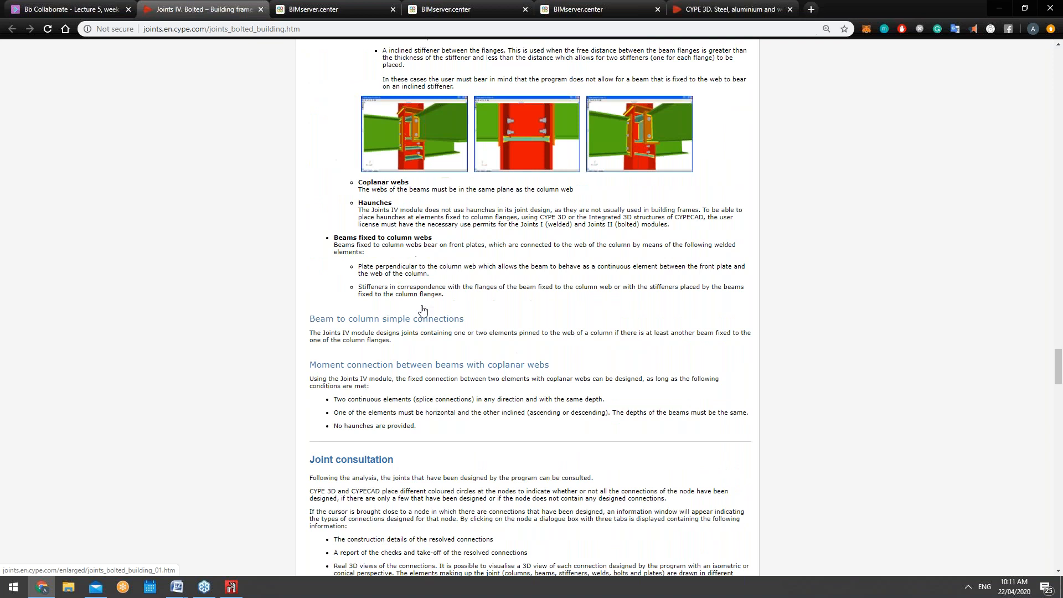
scroll(422, 310, down, 11)
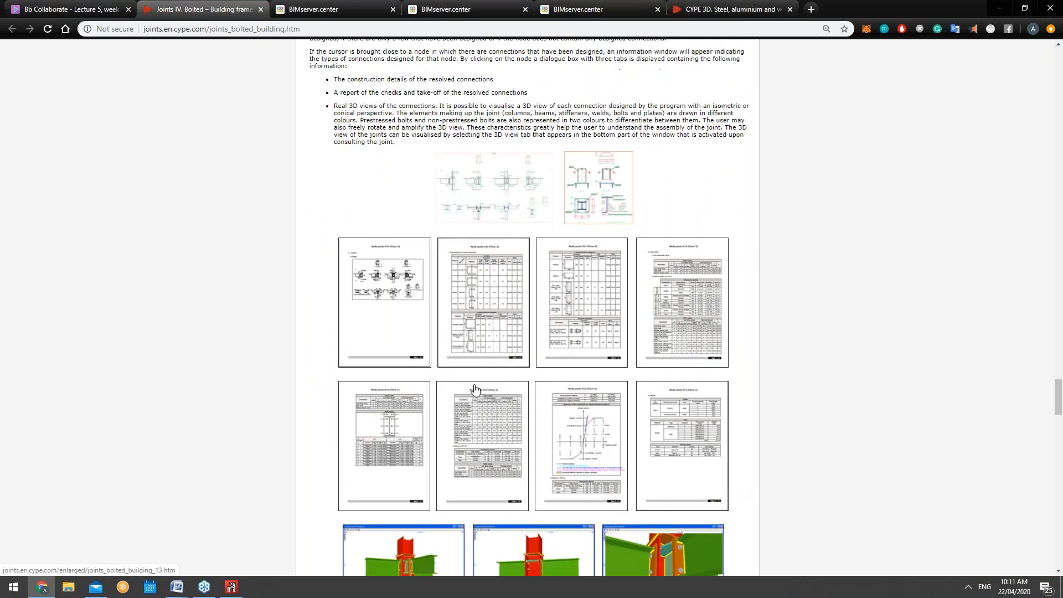
scroll(431, 322, down, 3)
scroll(385, 321, down, 8)
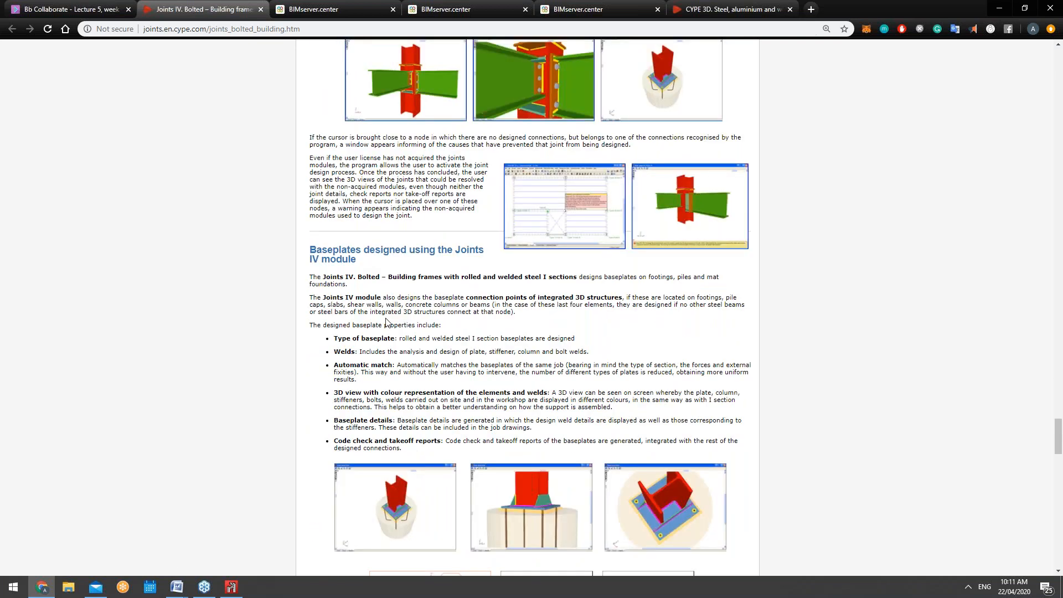
scroll(385, 317, down, 9)
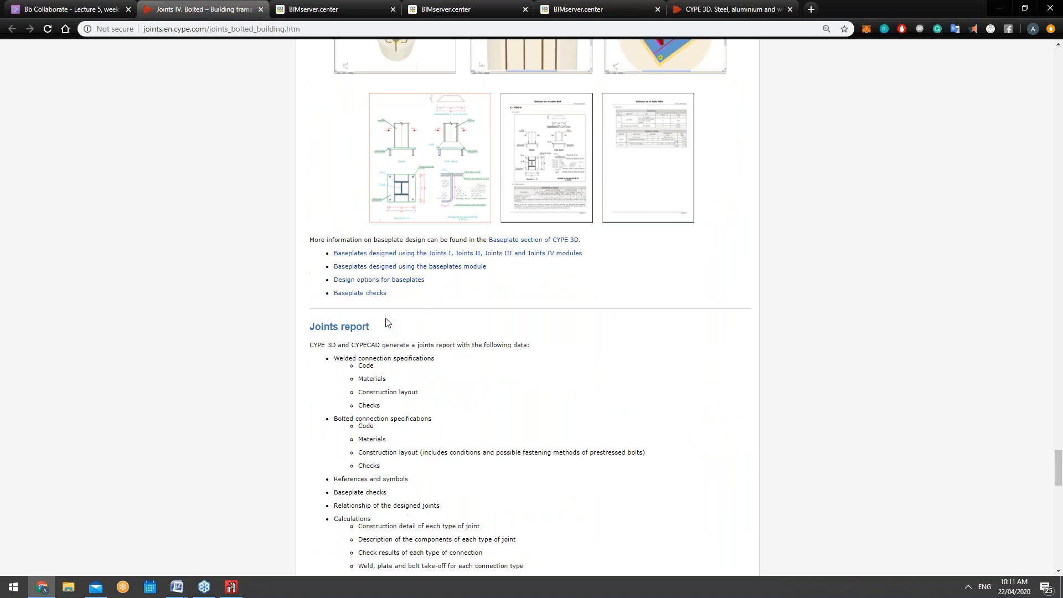
scroll(387, 310, down, 3)
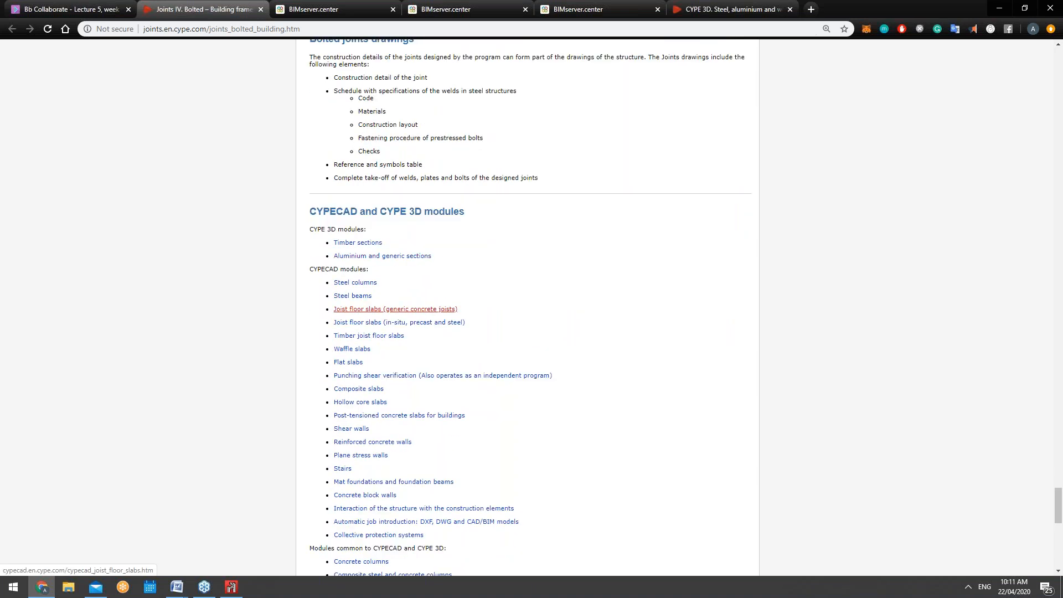
scroll(388, 310, down, 7)
scroll(379, 314, down, 6)
scroll(379, 314, up, 10)
scroll(379, 315, down, 6)
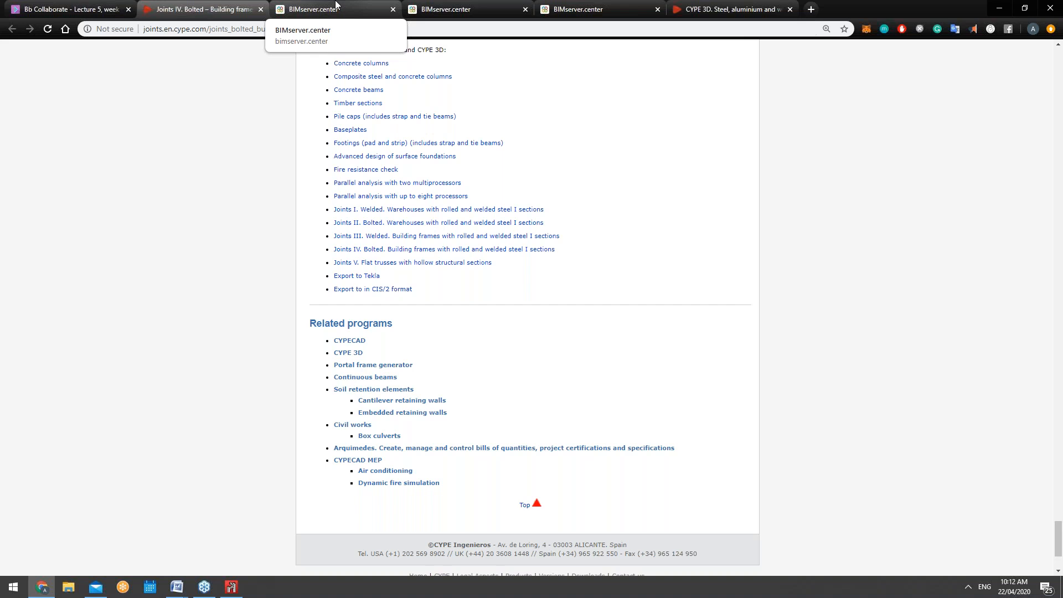
scroll(384, 83, up, 2)
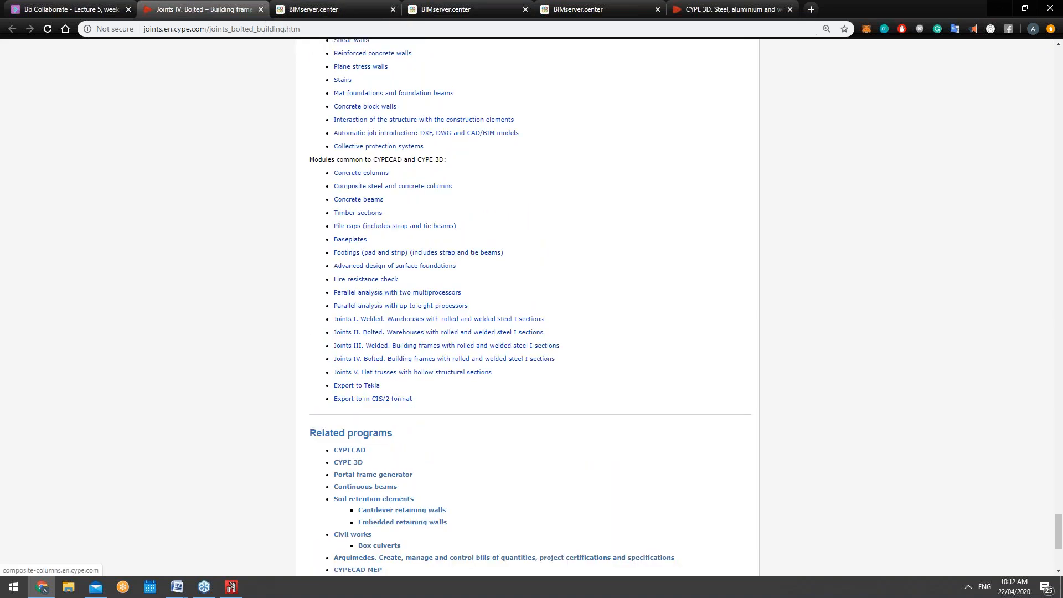
Step: Switch to the BIMserver.center projects page and browse the active project thumbnails
key(ctrl+Tab)
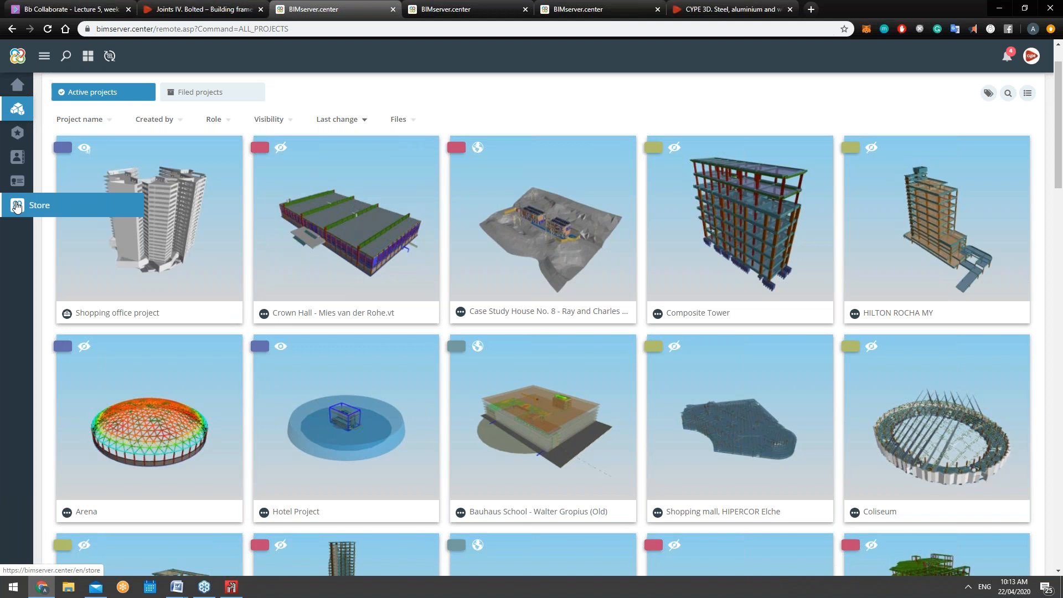
scroll(24, 237, down, 1)
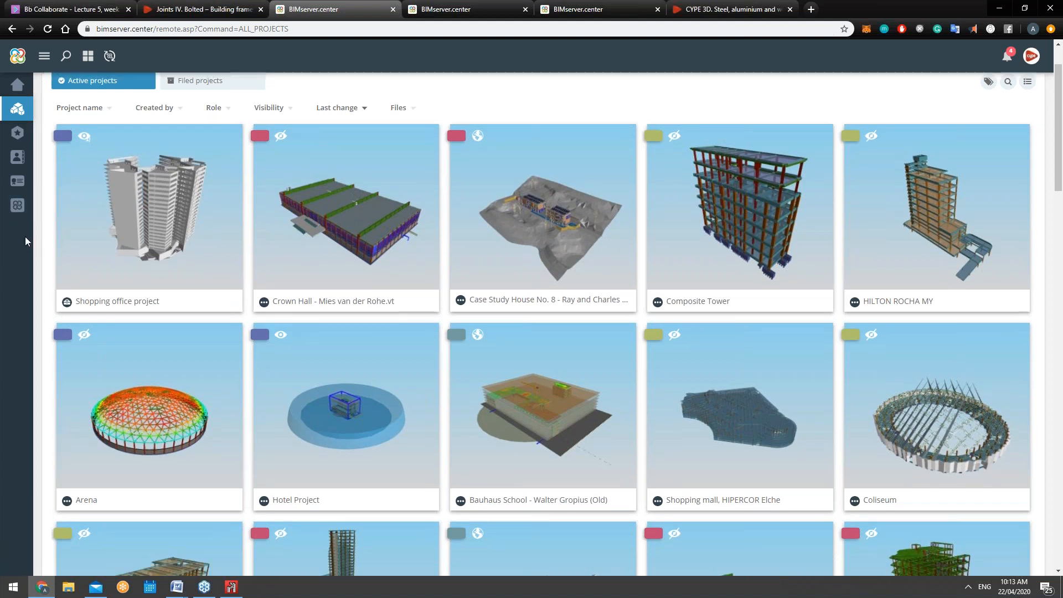
scroll(25, 237, down, 2)
scroll(25, 237, down, 4)
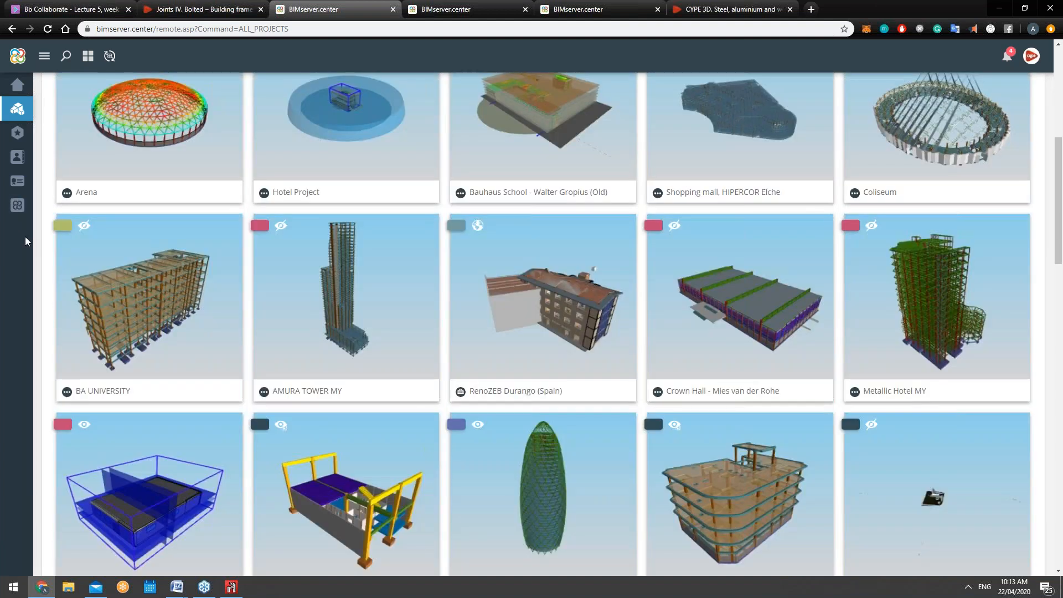
scroll(25, 237, down, 5)
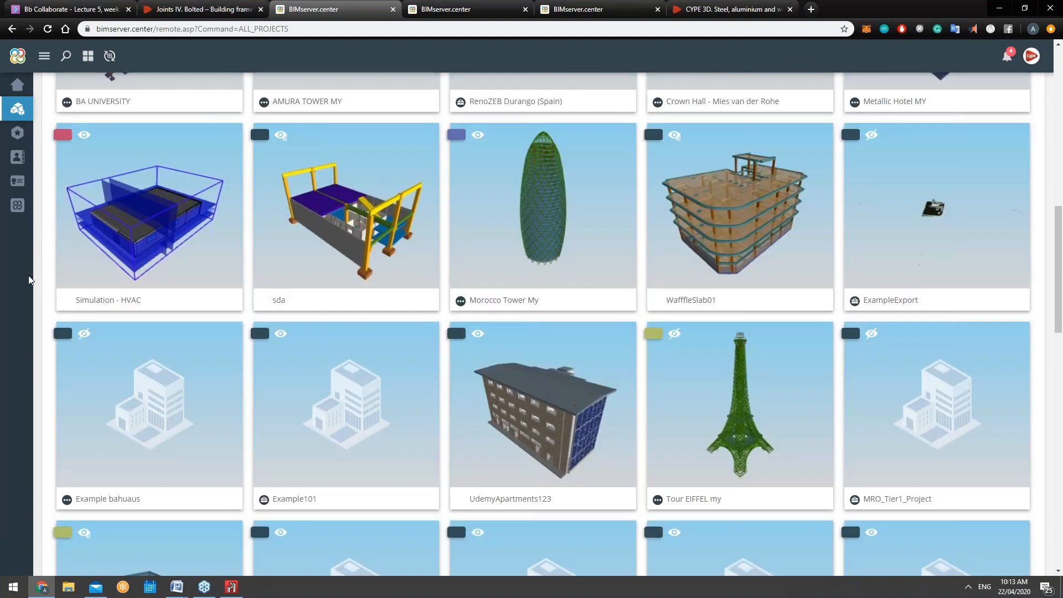
scroll(29, 279, down, 5)
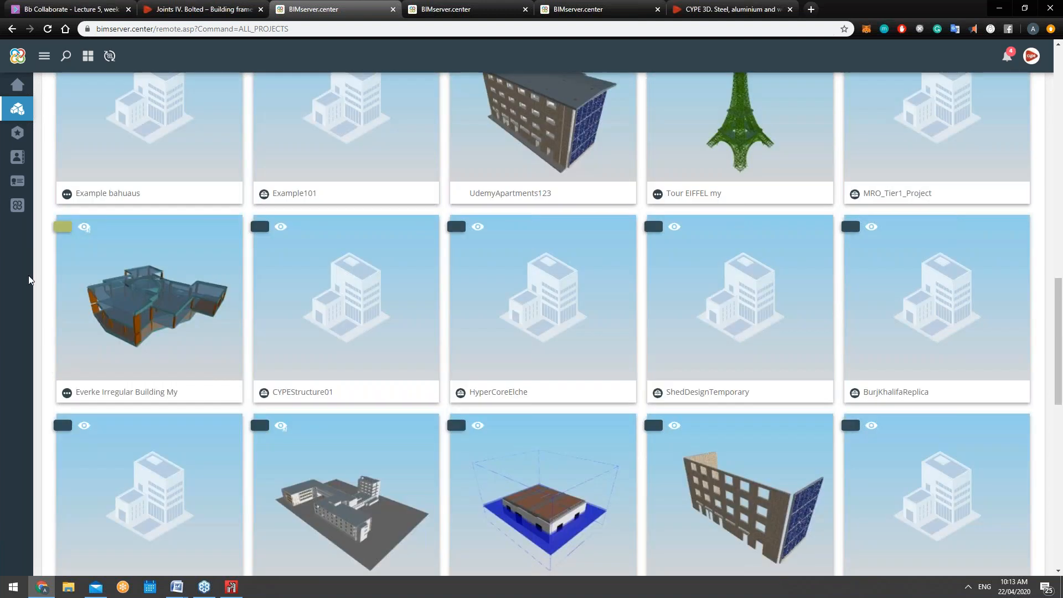
scroll(29, 280, down, 5)
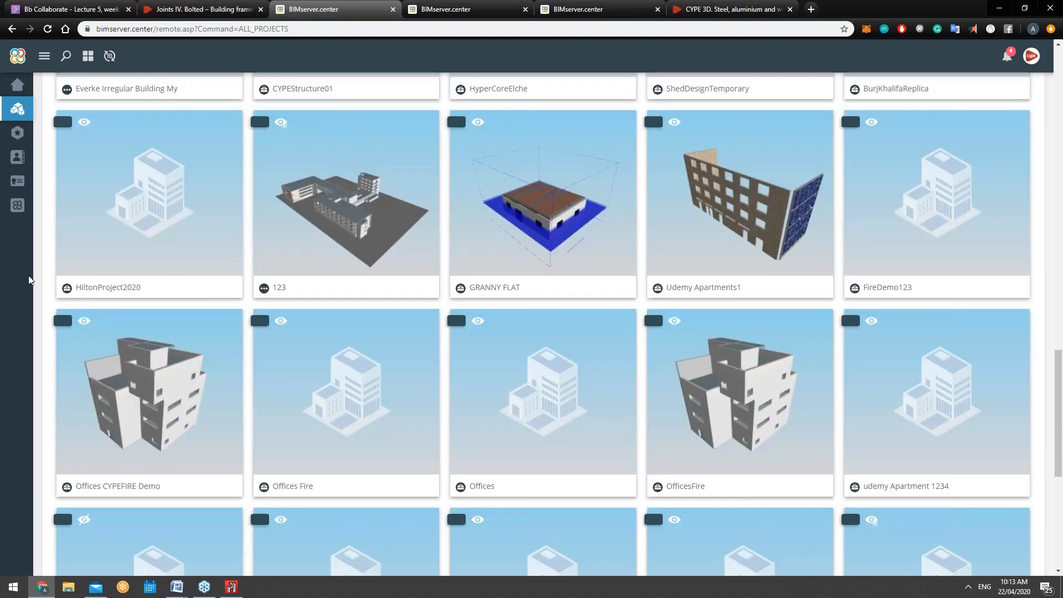
scroll(29, 280, up, 15)
scroll(29, 274, up, 3)
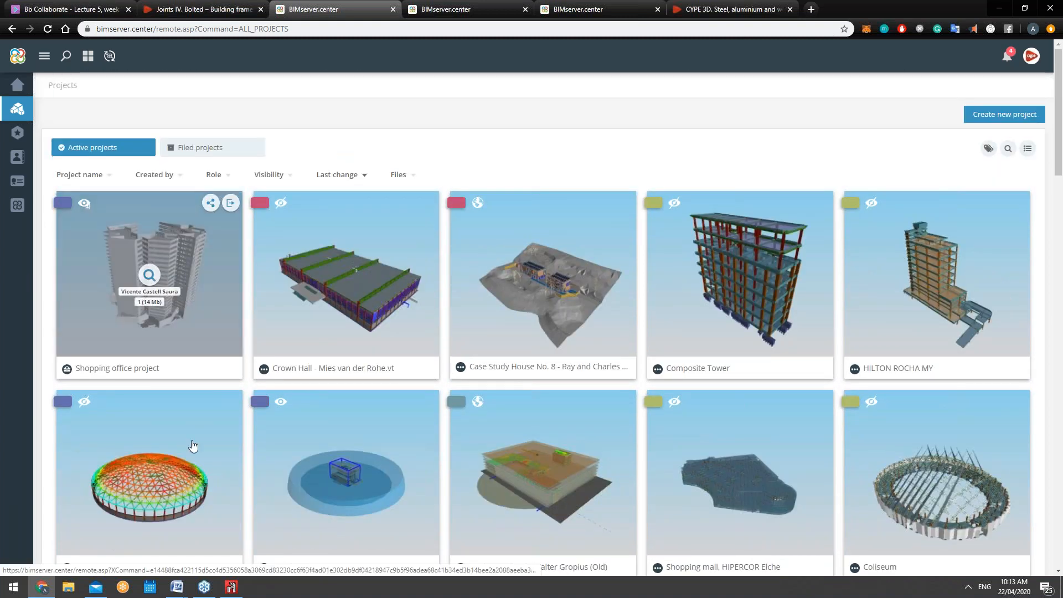
Step: Switch to CYPE 3D and create an empty project named Welded&BoltedWebinar, with the author's name as its description
click(231, 590)
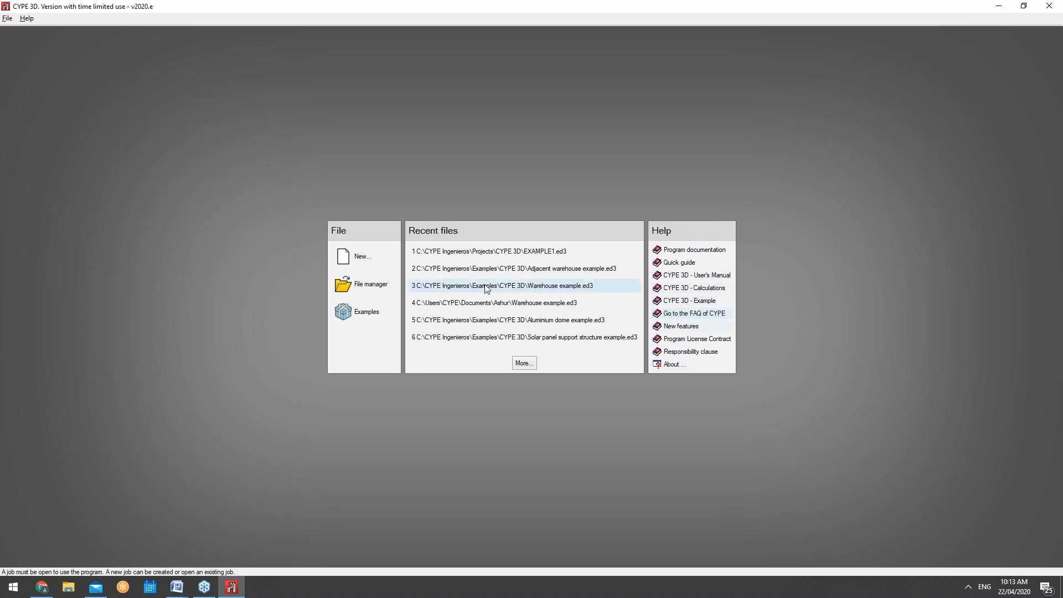
click(360, 265)
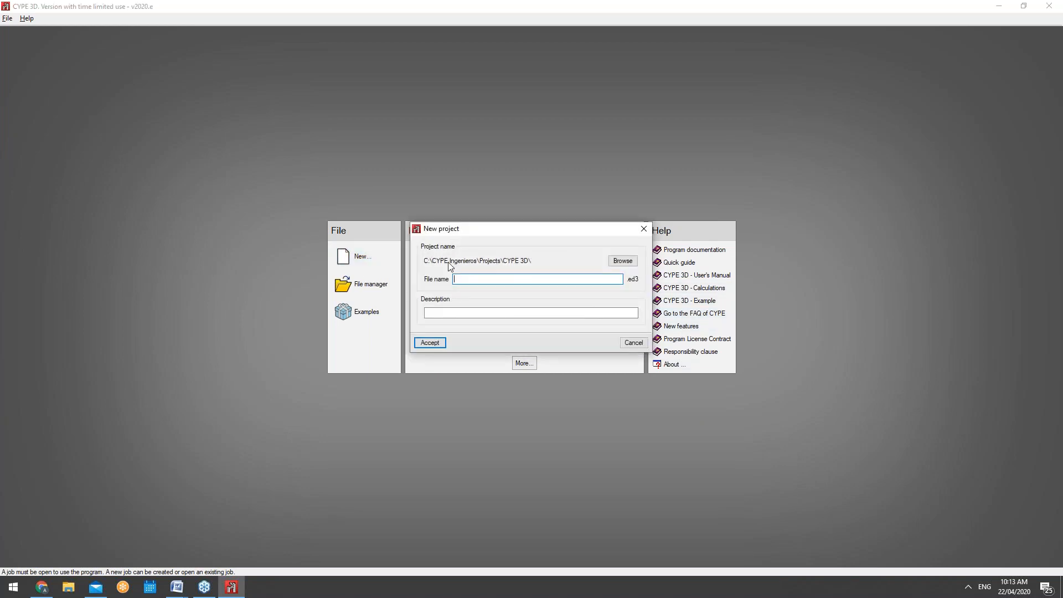
text(Welded&BoltedWebinar)
key(Tab)
text(Ashur)
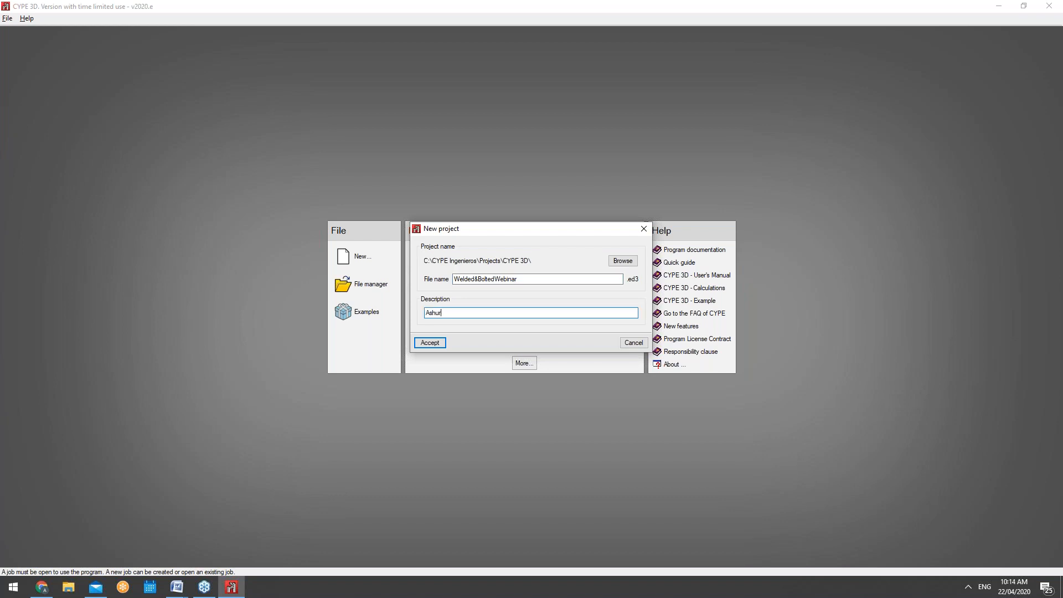
text(K)
click(429, 343)
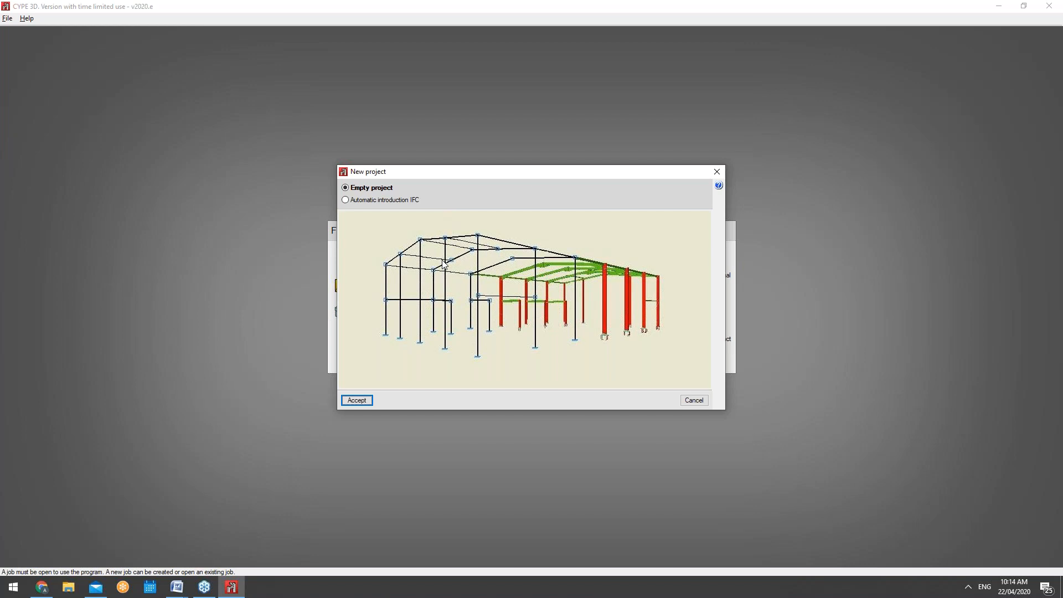
click(357, 400)
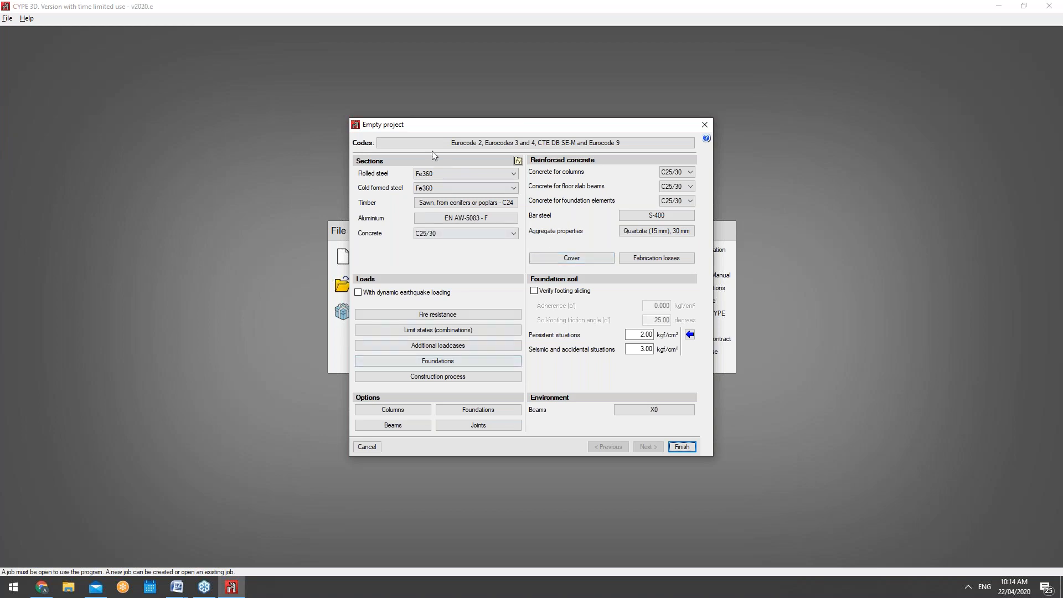
Step: Examine the design codes available for concrete in the project's code selection
click(471, 144)
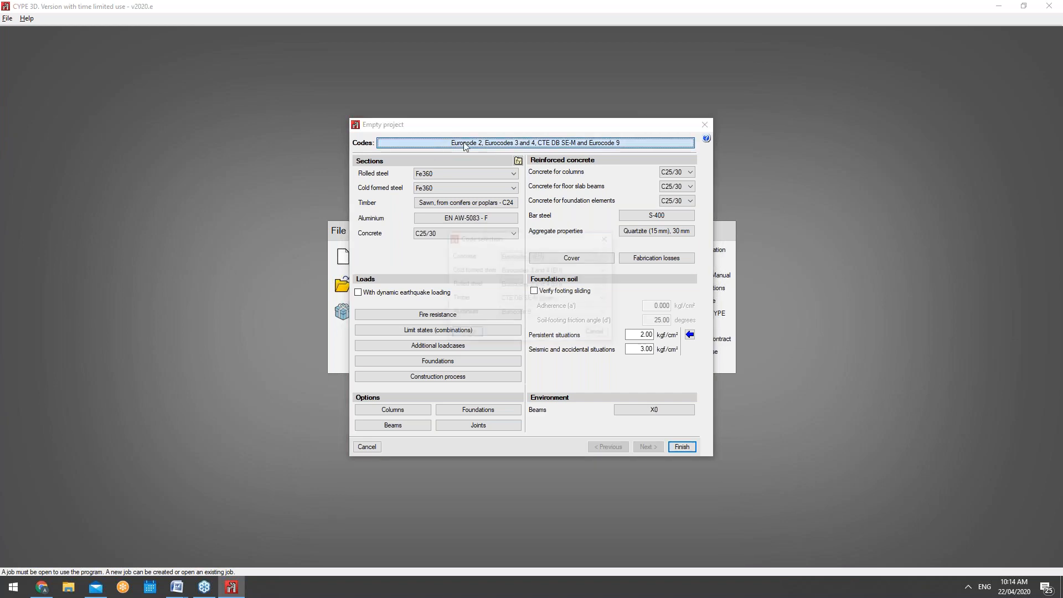
drag(499, 240, 765, 147)
click(872, 163)
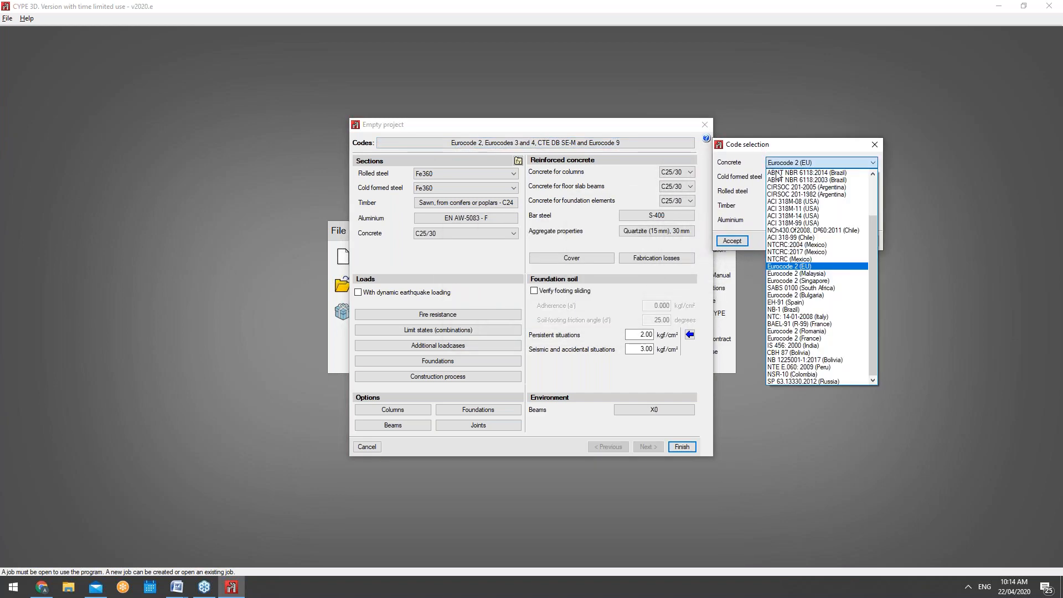
drag(873, 234, 865, 275)
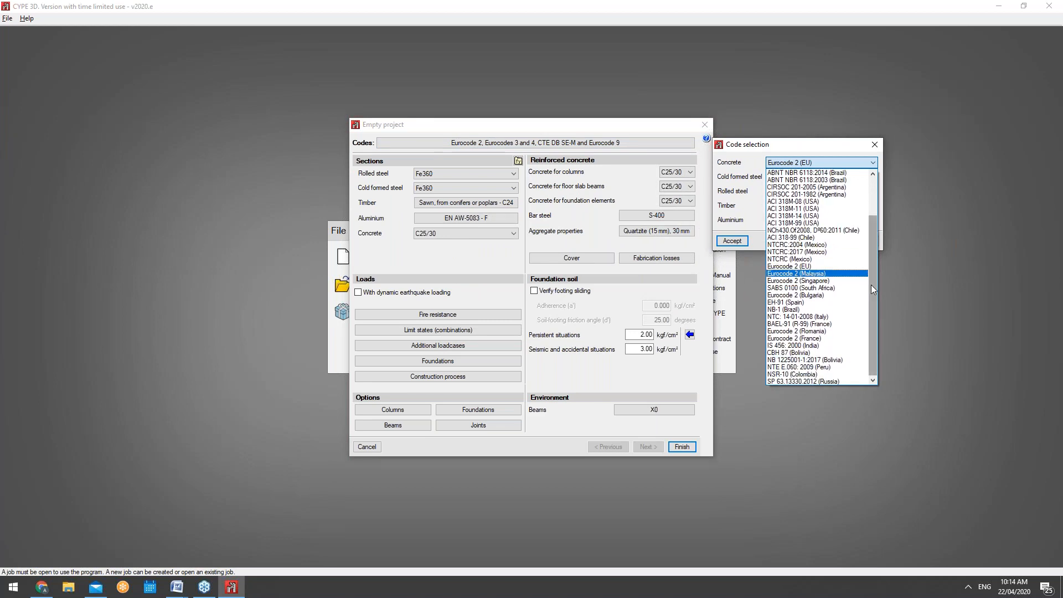
click(862, 164)
Step: Keep Eurocodes 3 and 4 (EU) for cold formed and rolled steel and CTE DB SE-M (Spain) for timber, and accept the code selection
click(805, 178)
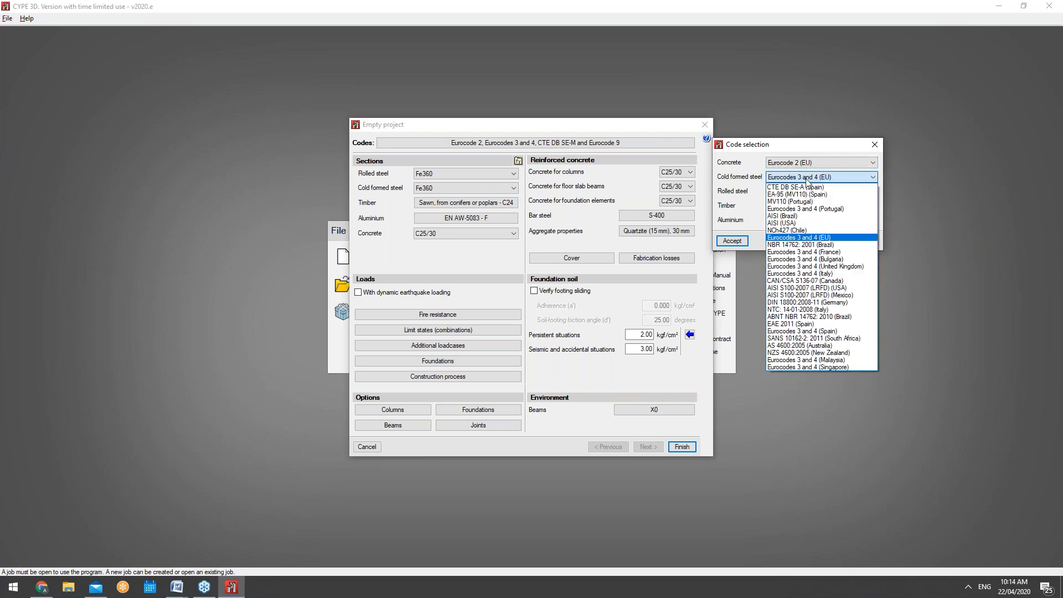
click(807, 180)
click(804, 192)
click(804, 193)
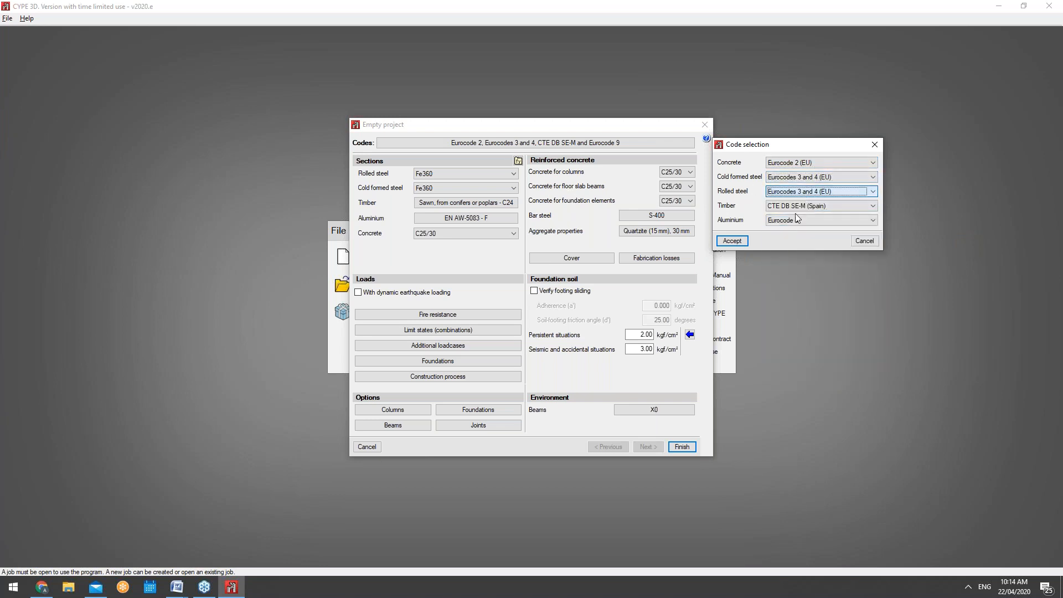
click(809, 207)
click(809, 206)
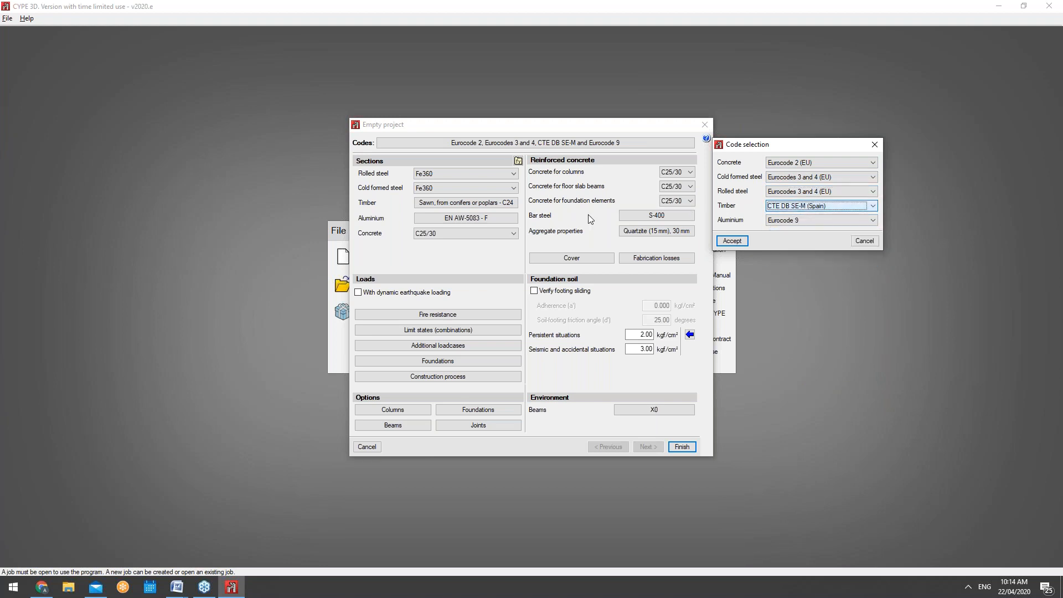
click(737, 243)
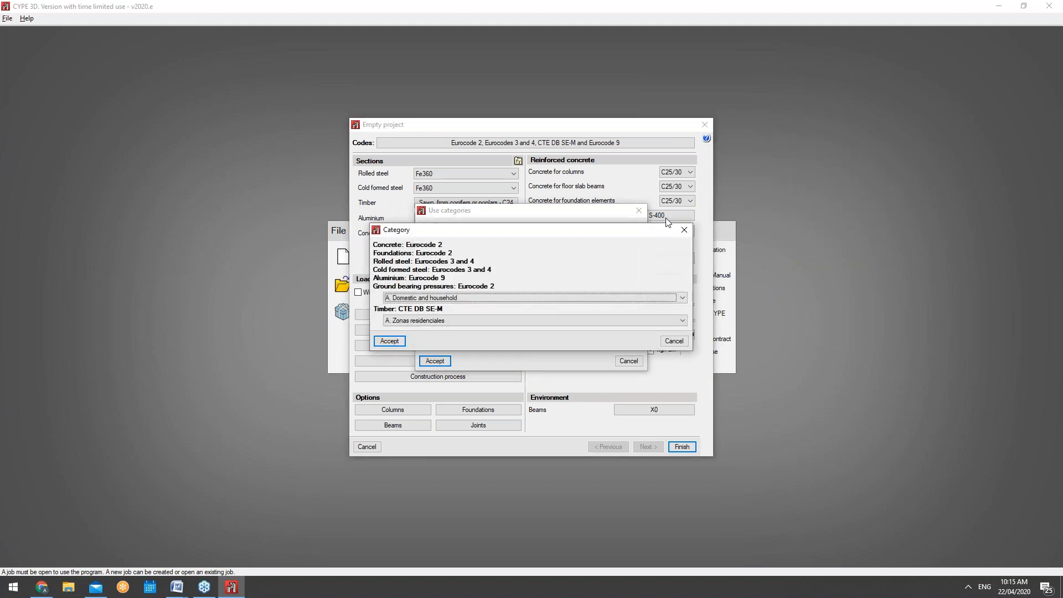
click(683, 230)
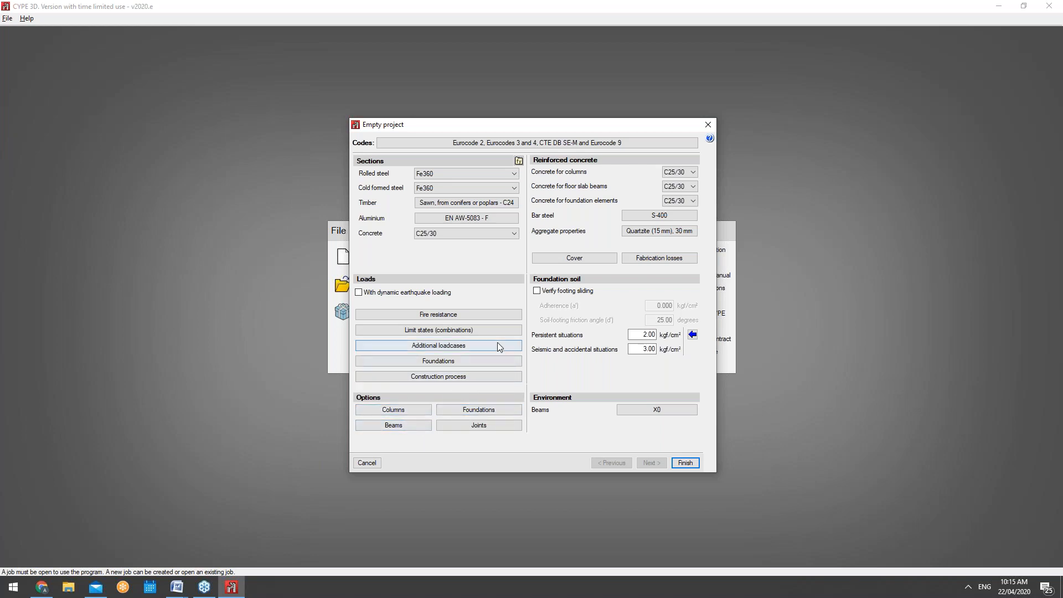
Step: Check the joint materials and accept Fe360 rolled steel, A-4t bolt steel and C25/30 concrete
click(503, 426)
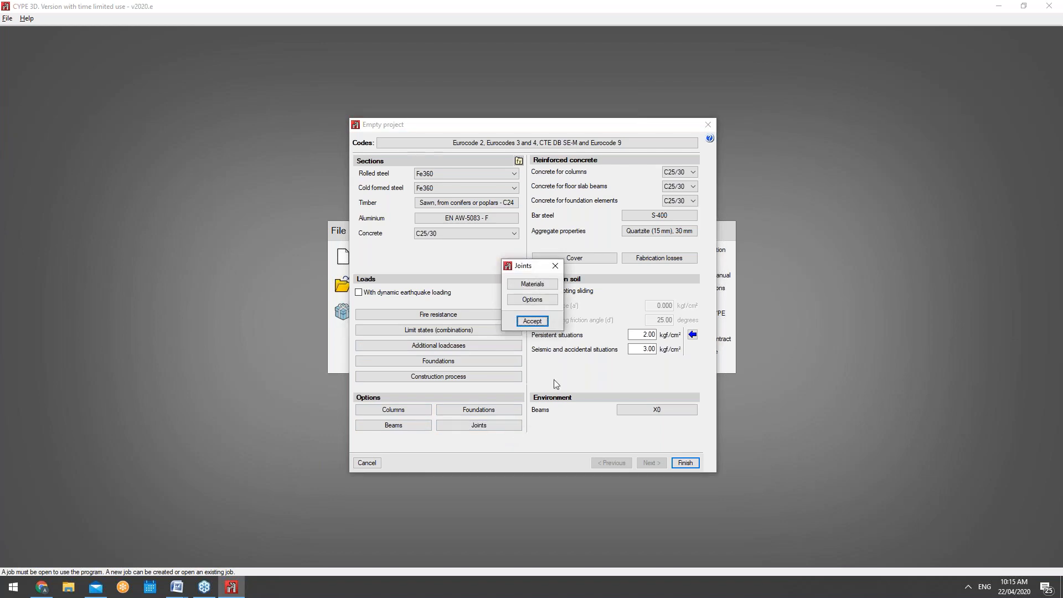
click(532, 284)
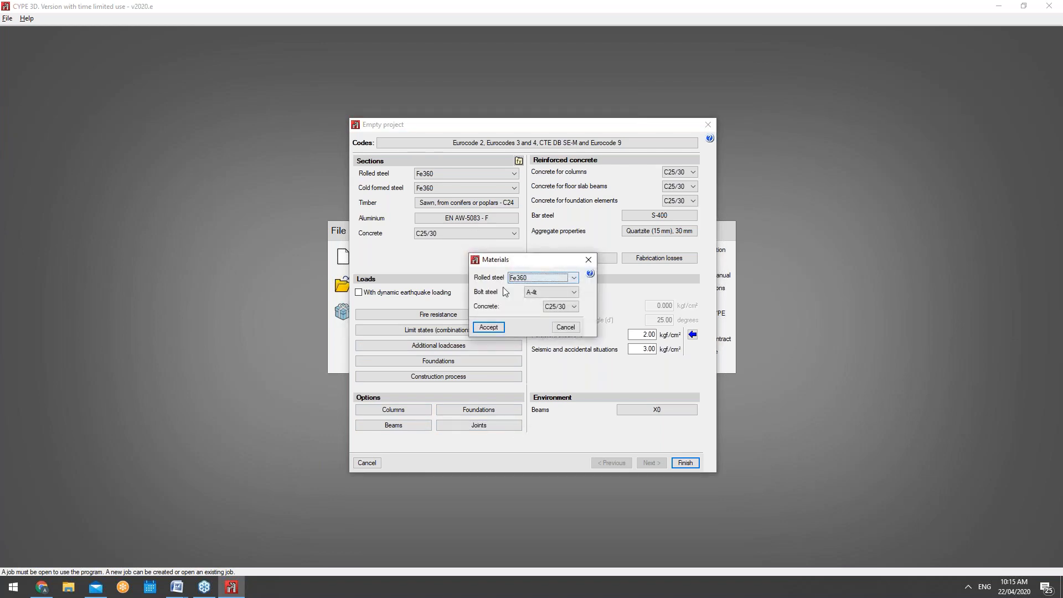
drag(507, 260, 360, 238)
click(386, 274)
click(397, 275)
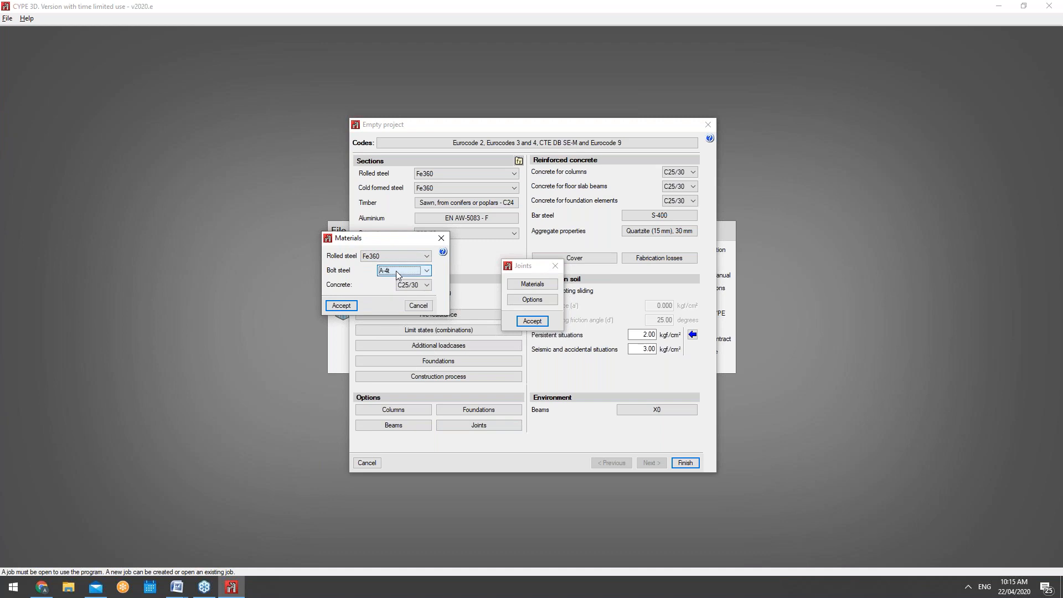
click(422, 286)
click(422, 286)
click(343, 306)
Step: View the non-prestressed bolt series, steel classes and diameters in the joint options
click(544, 301)
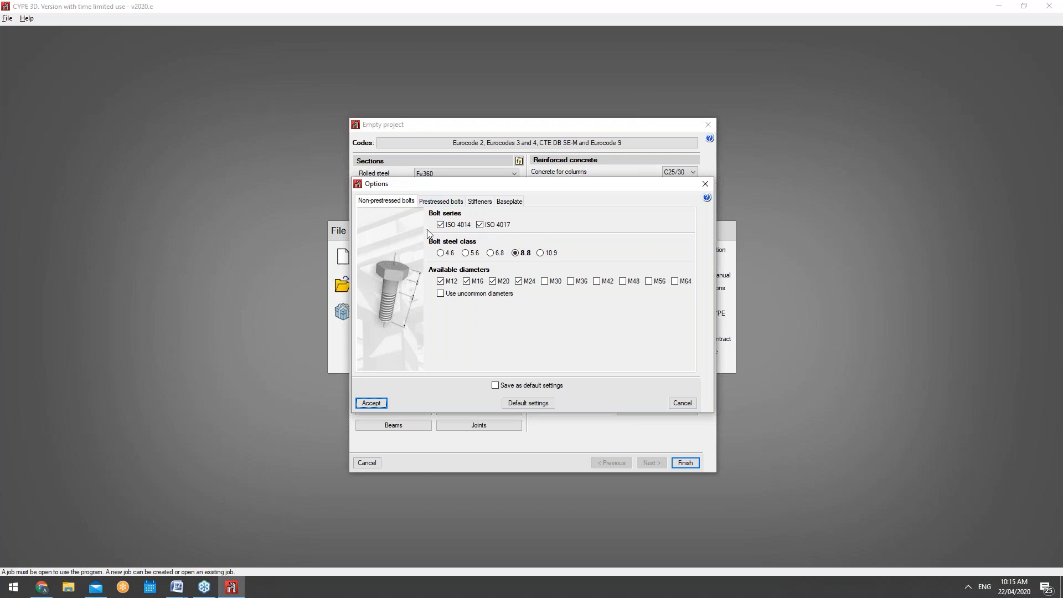
drag(480, 185, 769, 233)
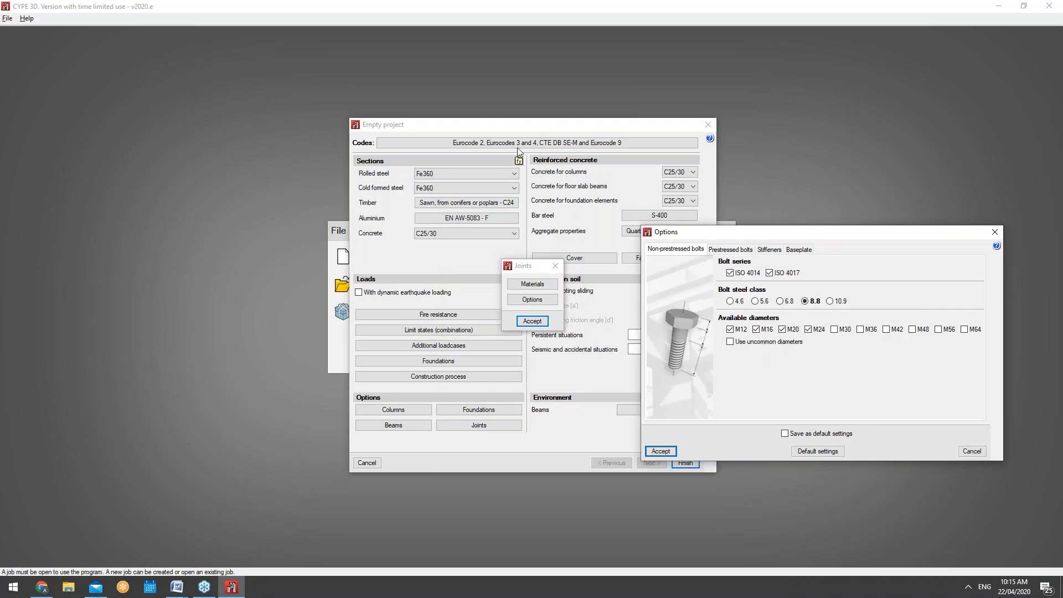
click(994, 232)
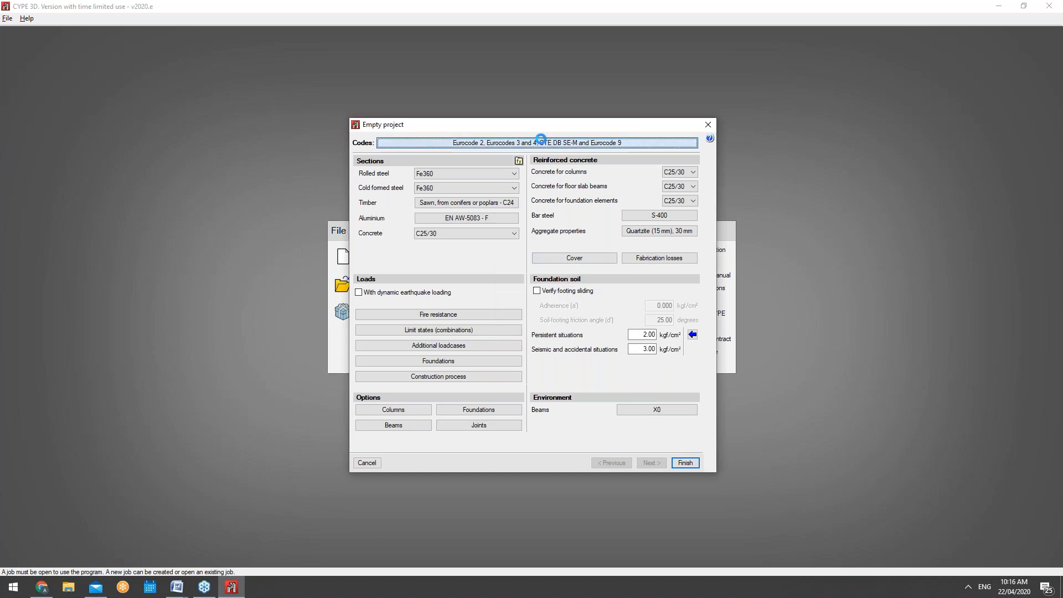
Step: Look through the list of concrete codes once more and leave the code selection without changes
click(541, 142)
click(556, 263)
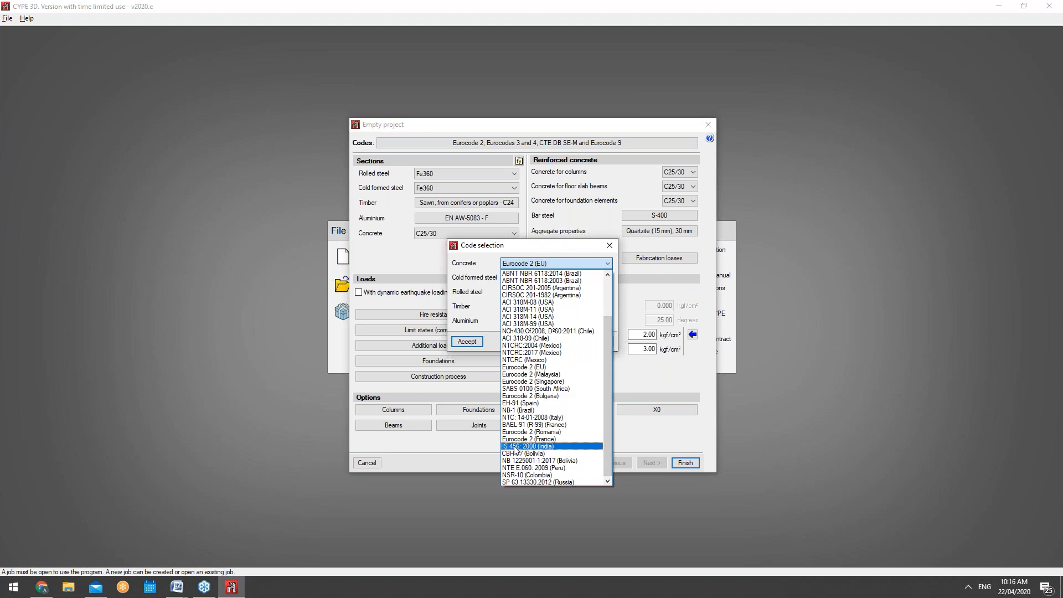
click(600, 264)
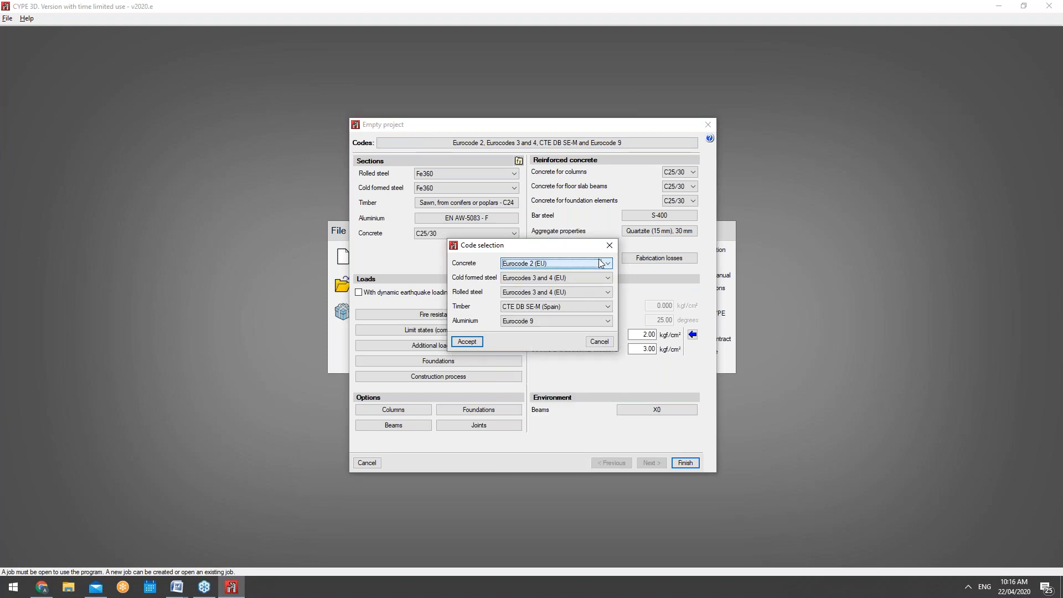
click(607, 249)
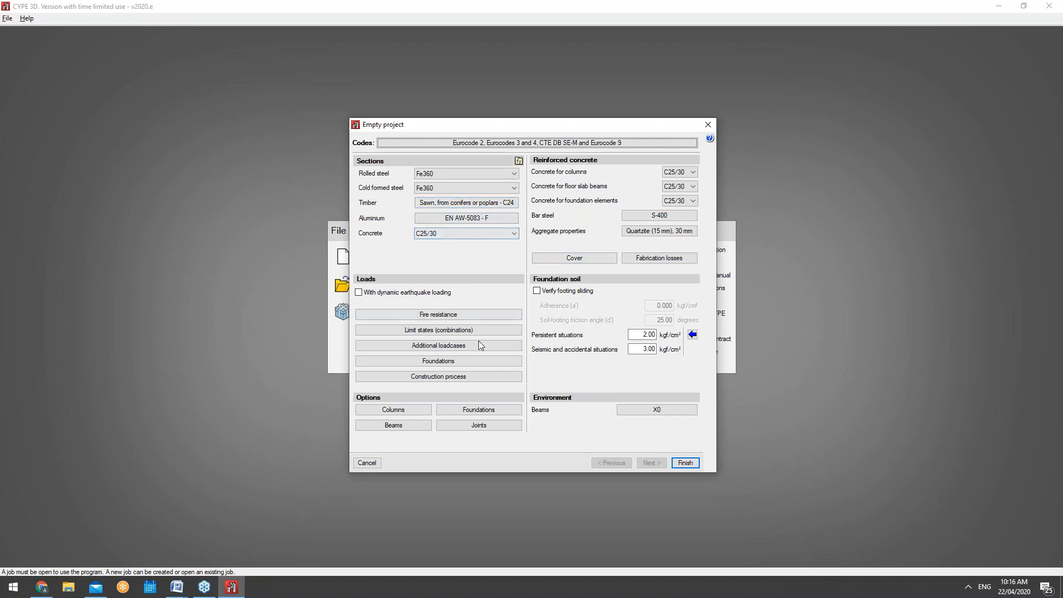
Step: Compare the prestressed bolt series ISO 7411, EN 14399-4 (HV), ISO 7412 and EN 14399-3 (HR) in the joint options
click(479, 426)
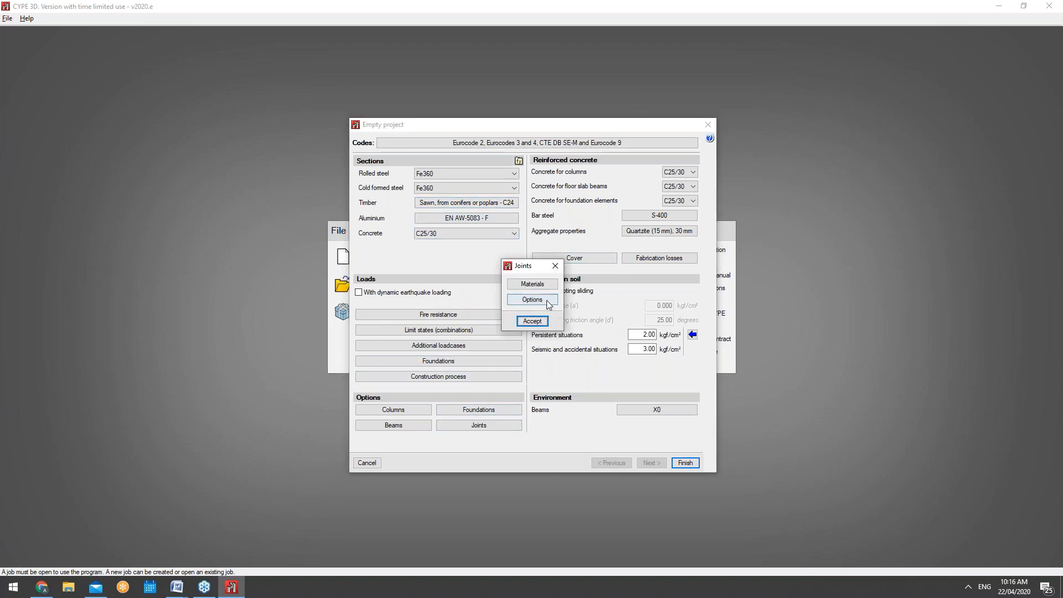
click(546, 297)
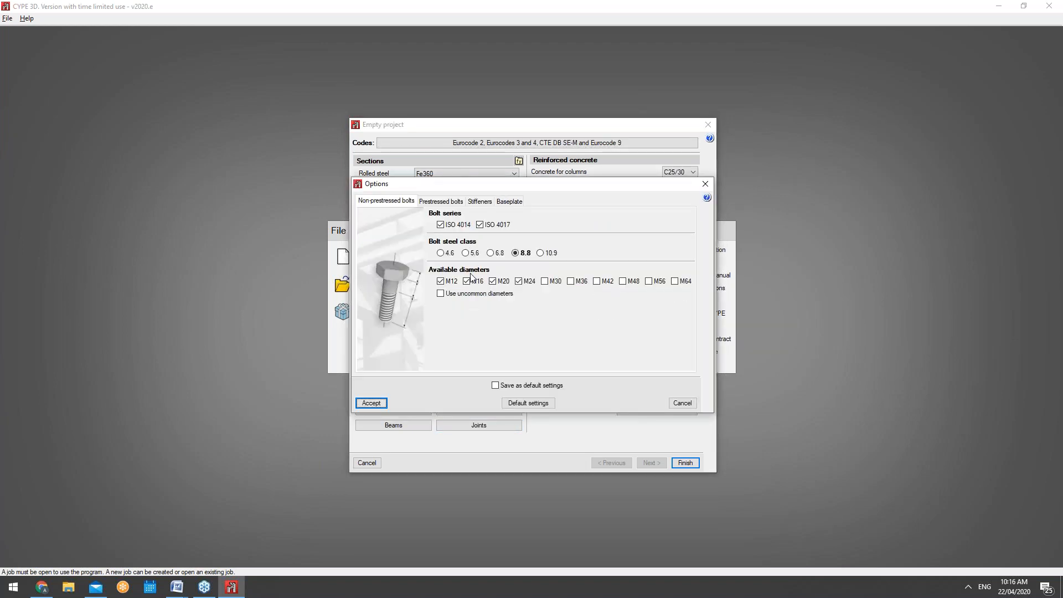
click(456, 203)
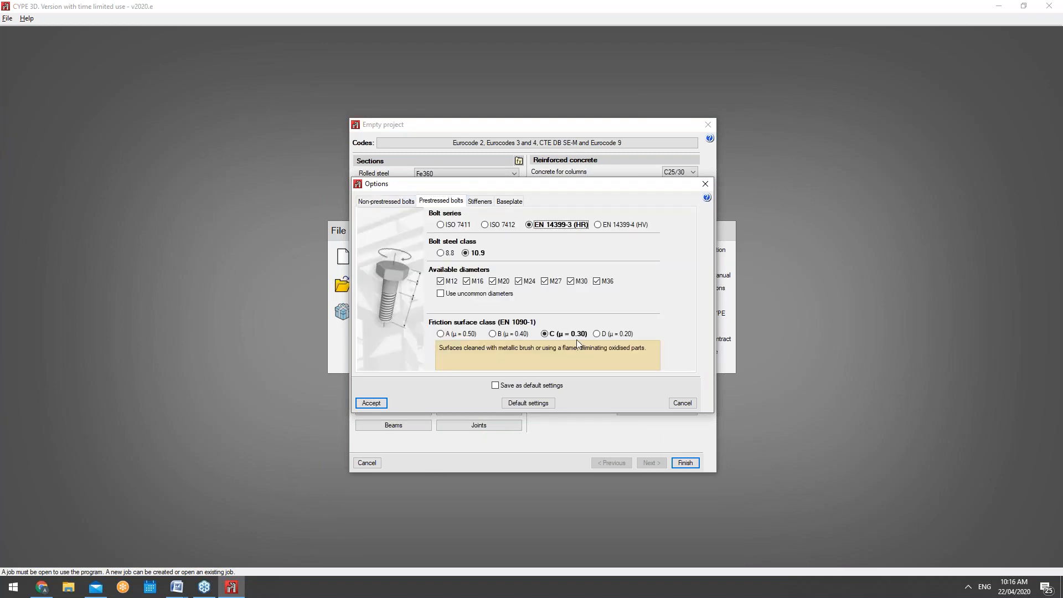
click(457, 225)
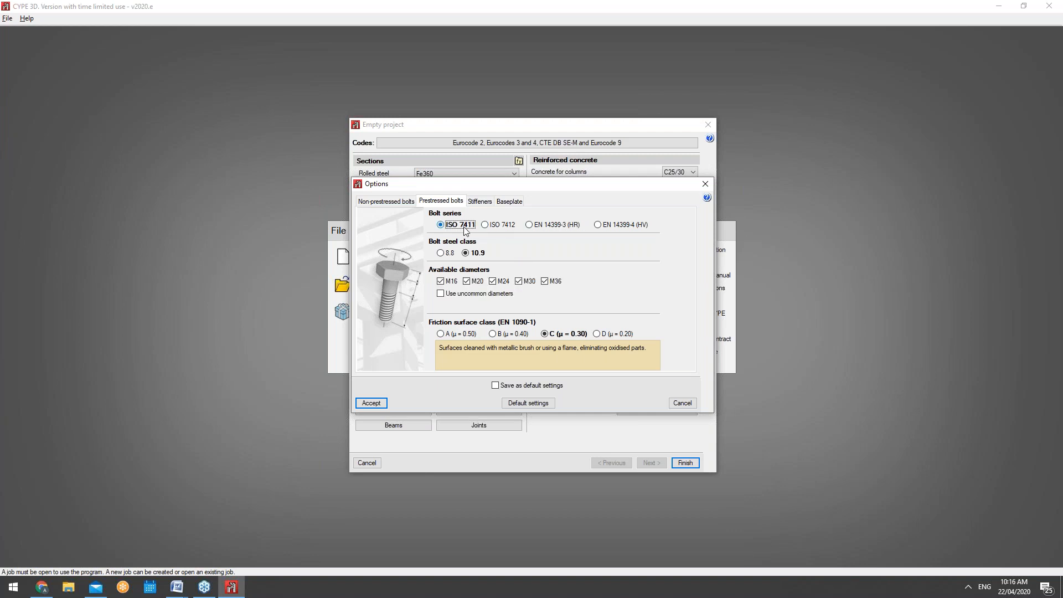
click(625, 226)
click(507, 226)
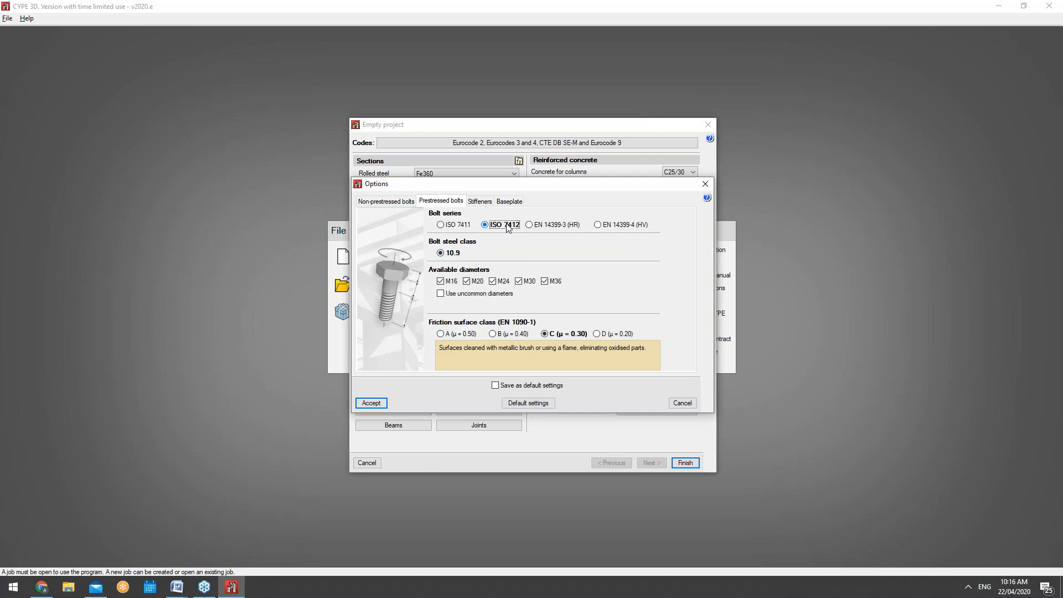
click(548, 225)
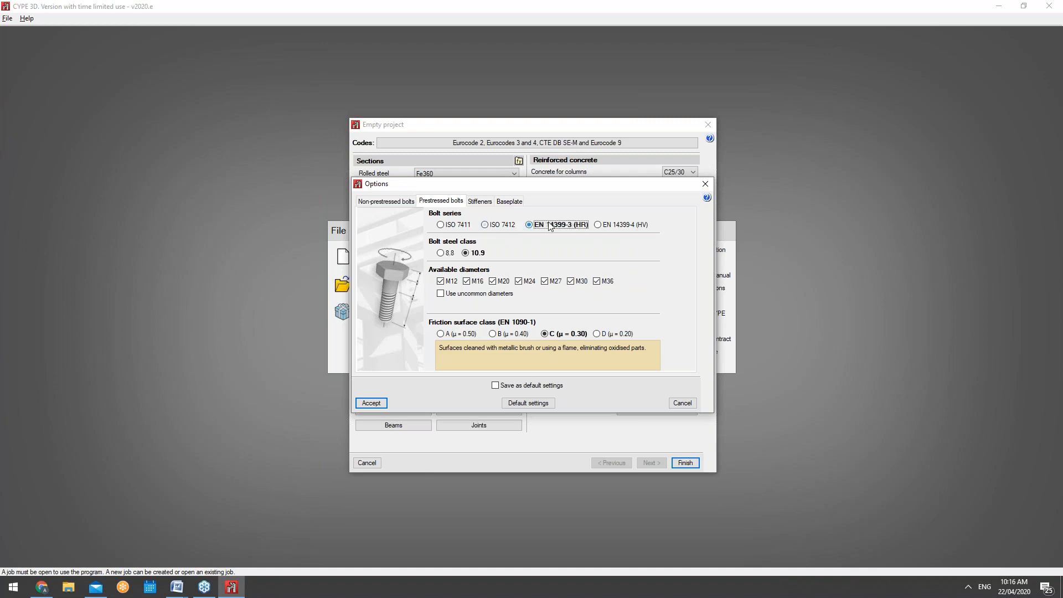
Step: Review the stiffener and baseplate settings of the joint options, and leave them without saving changes
click(479, 201)
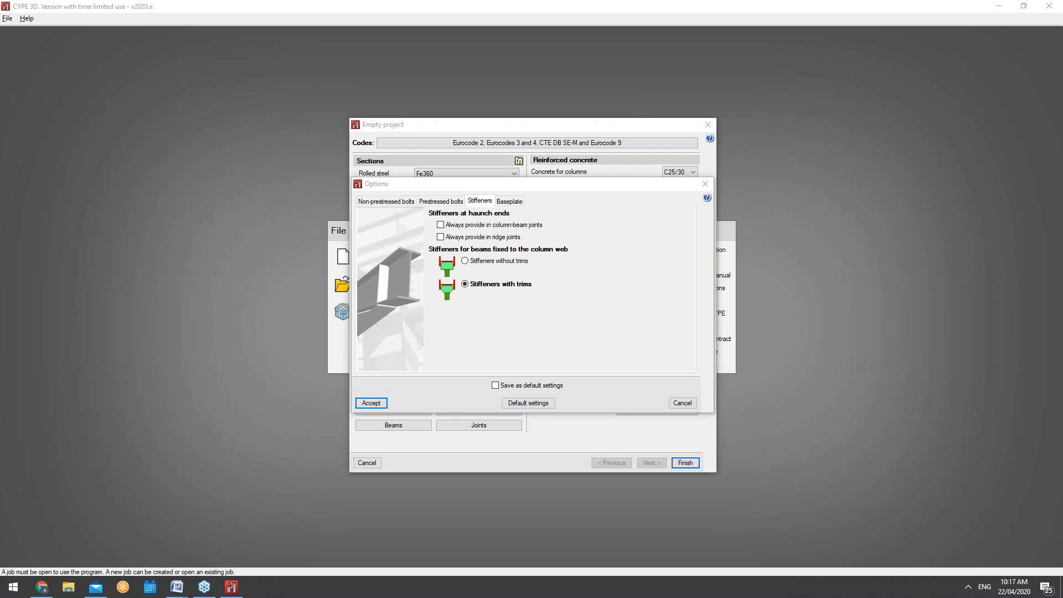
click(508, 202)
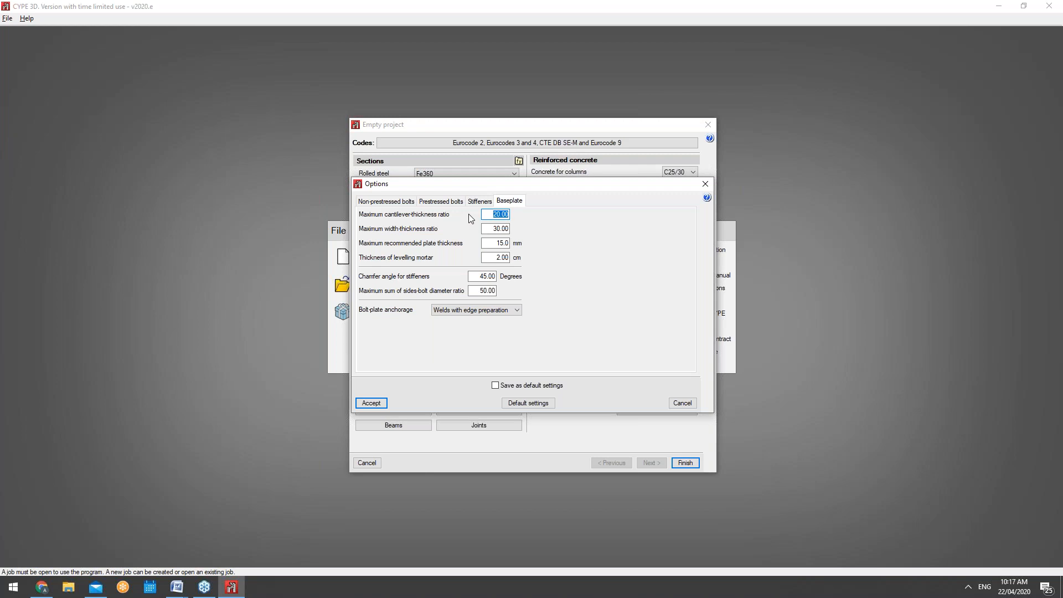
click(685, 403)
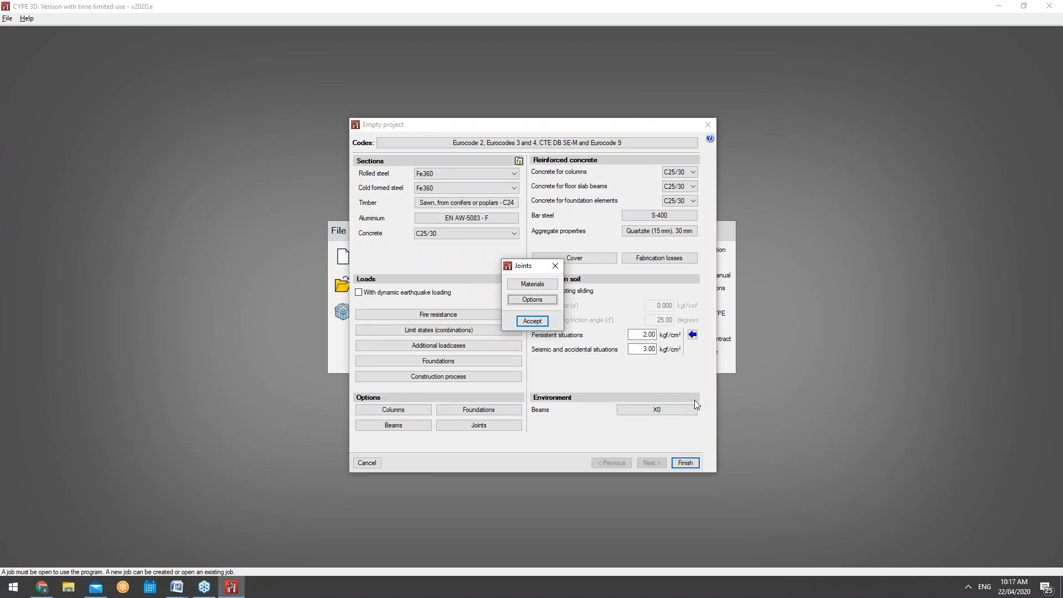
click(531, 321)
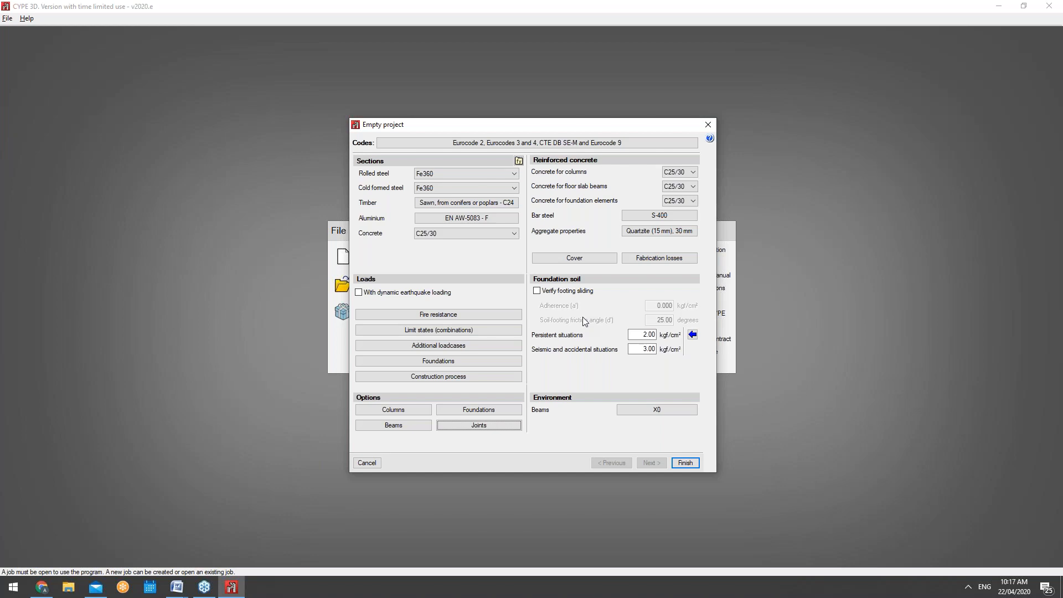
Step: Finish the project's general data, accepting limit states with snow for Remaining CEN Member States, H <= 1000 m
click(680, 463)
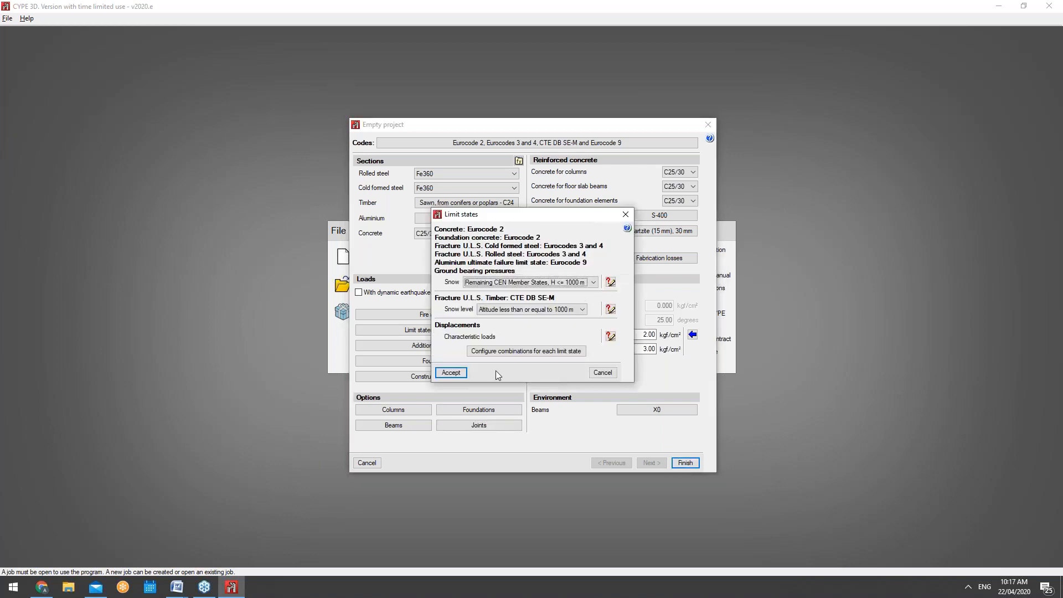
click(461, 371)
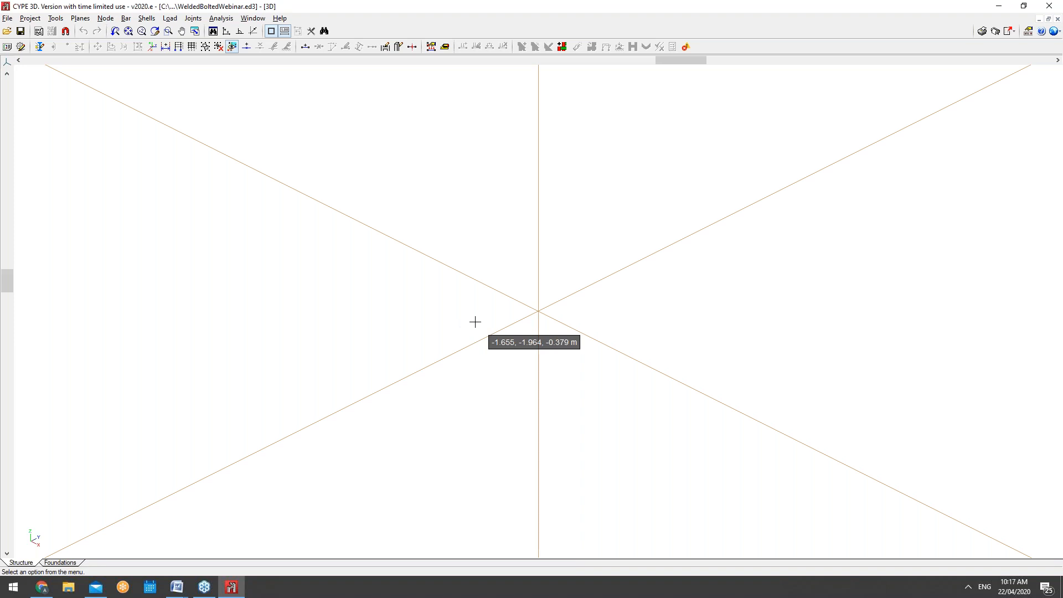
Step: Look over the project and plane commands and view the layer management without making changes
click(73, 20)
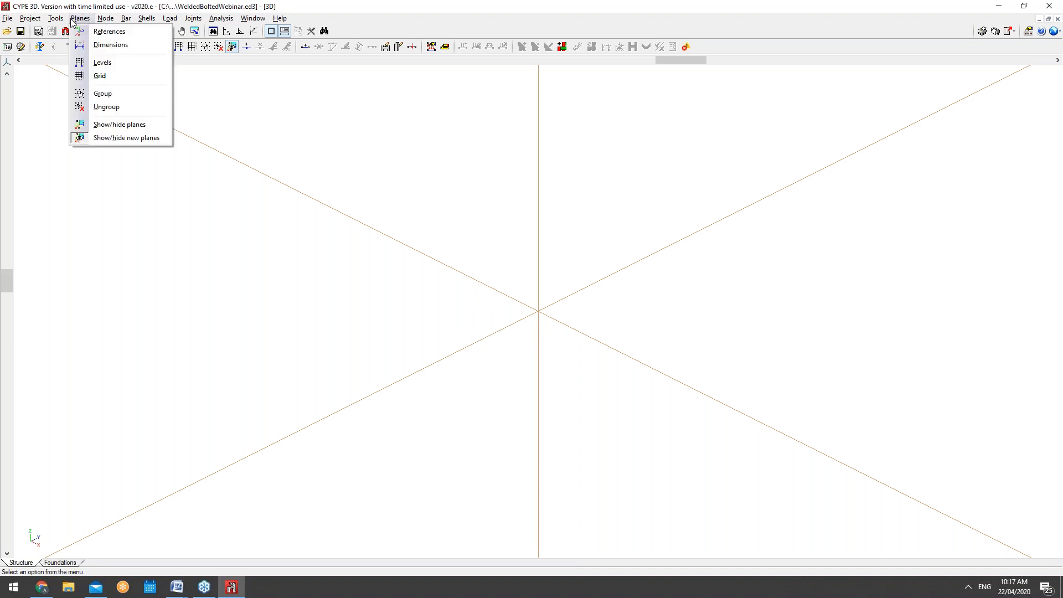
mouse_move(52, 21)
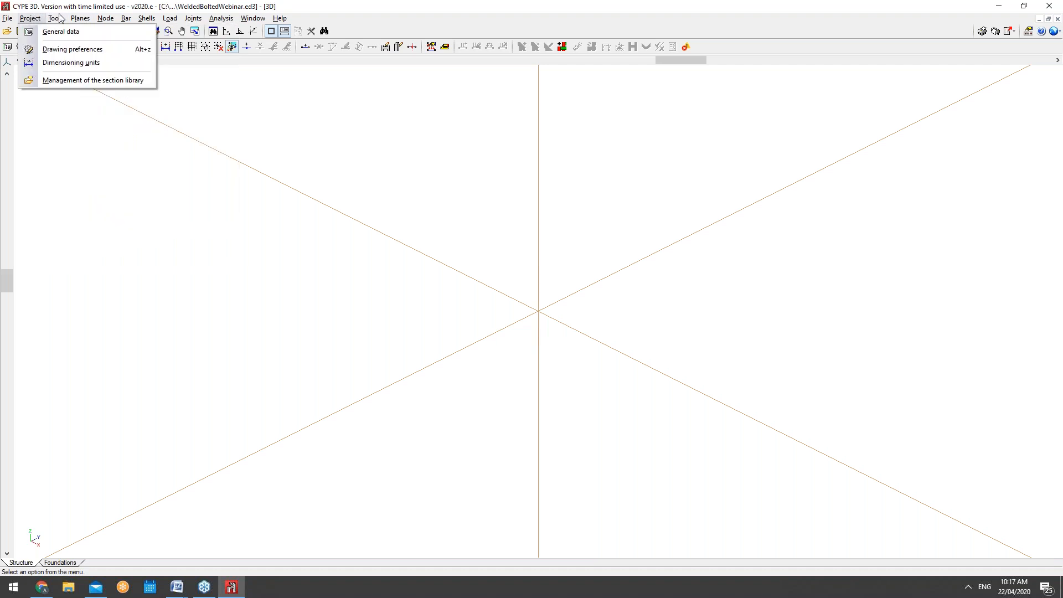
mouse_move(93, 22)
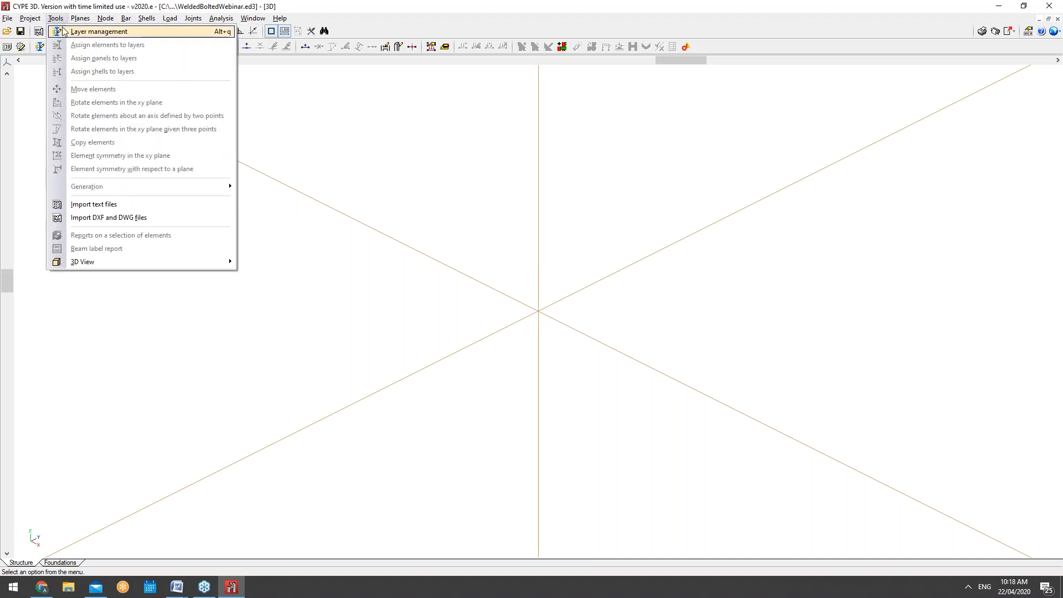
click(83, 31)
click(661, 173)
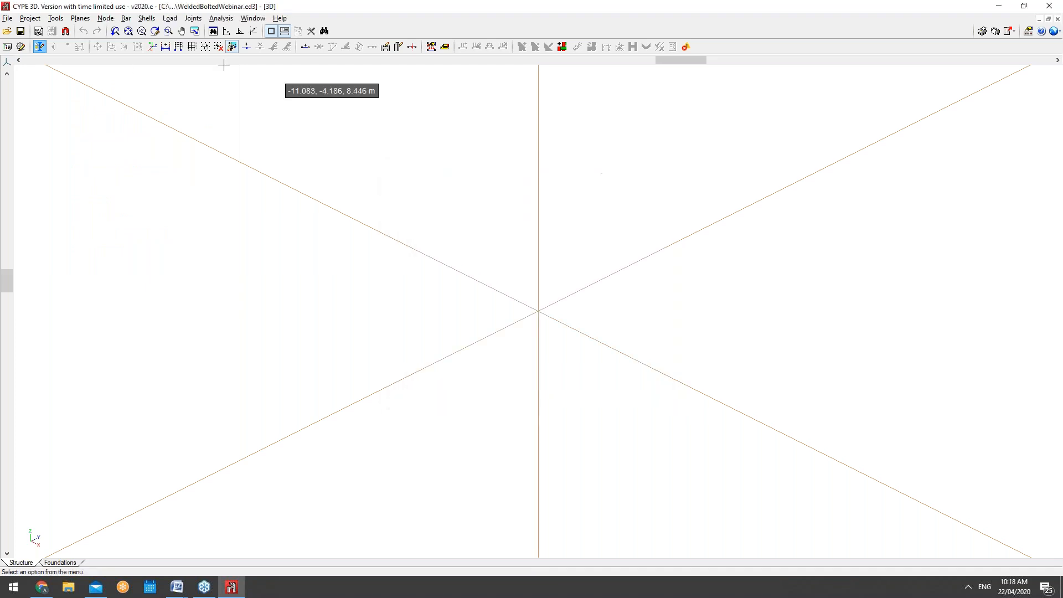
Step: Define level GF at absolute elevation 0 m and level FF at 3 m
mouse_move(112, 24)
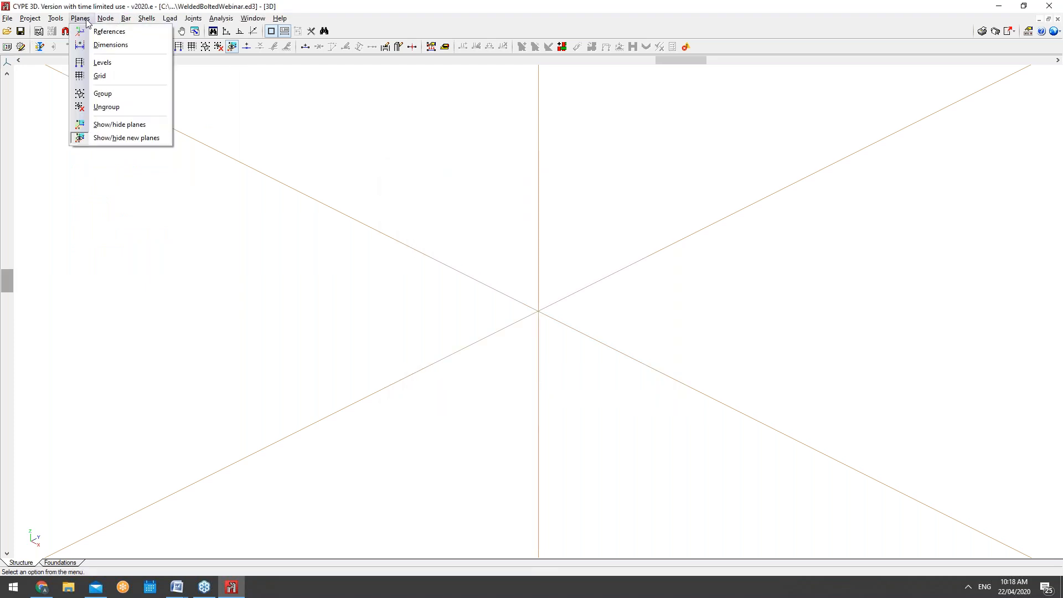
click(106, 62)
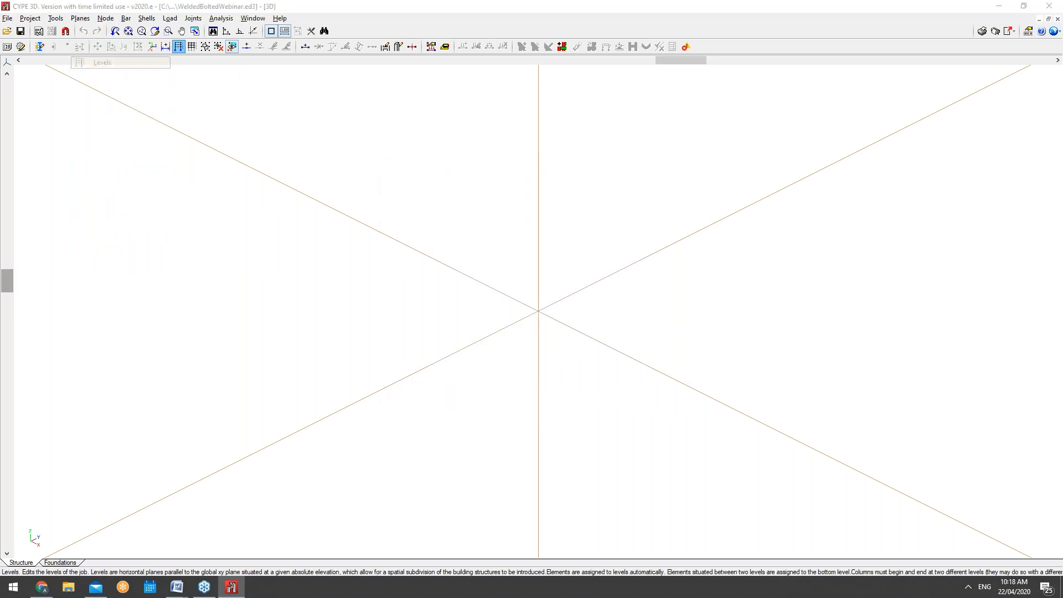
click(467, 199)
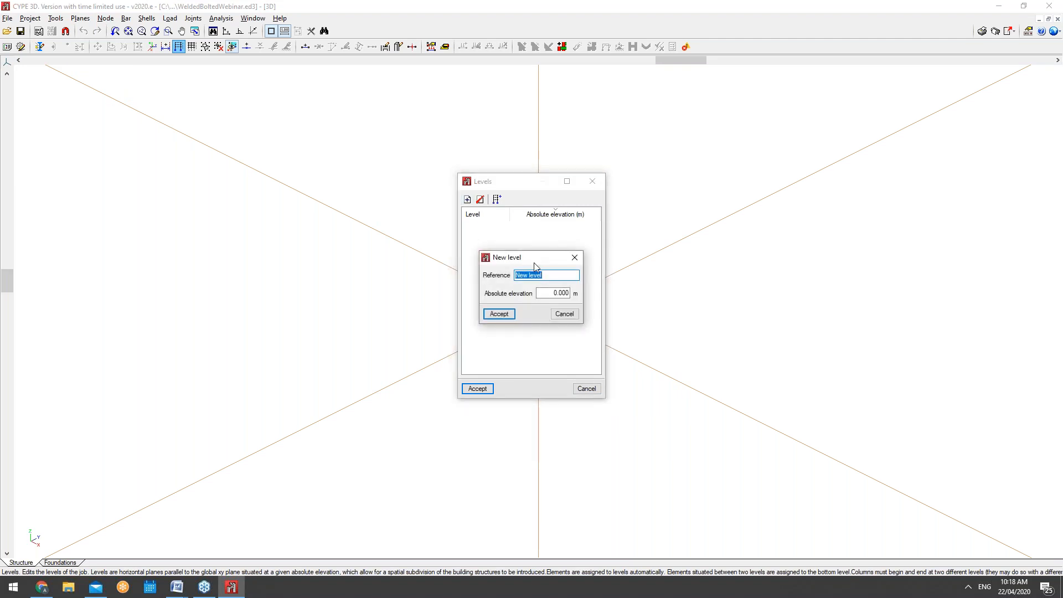
text(GF)
key(Return)
click(467, 199)
text(FF)
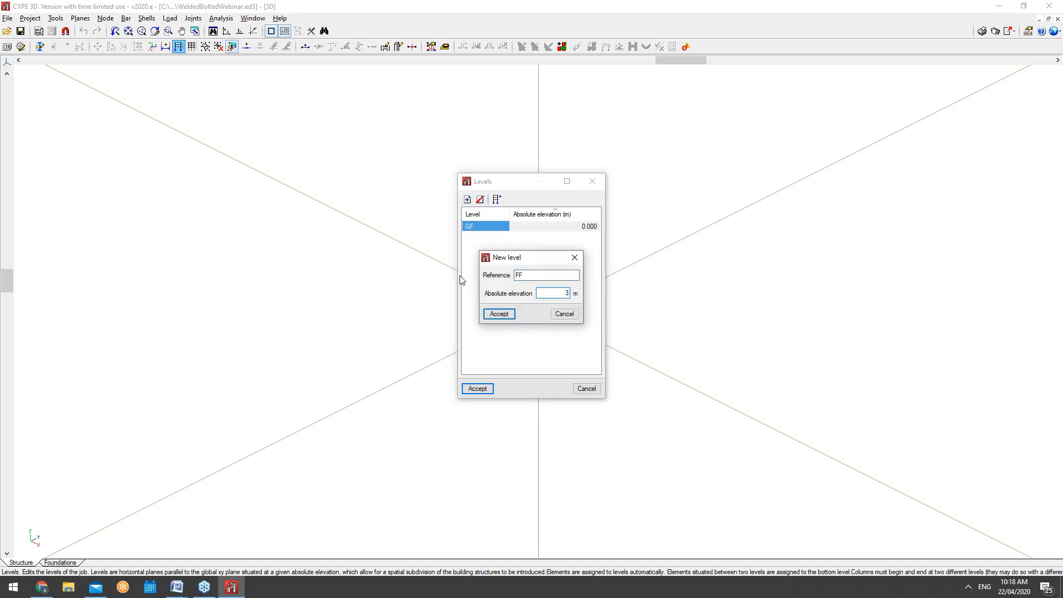
click(498, 314)
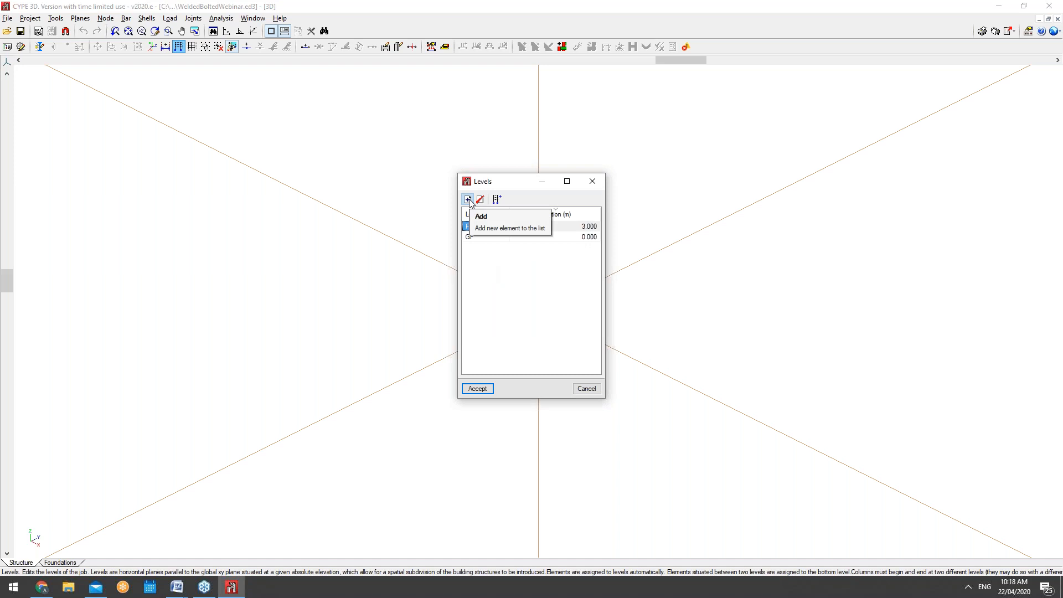
Step: Add level SF at absolute elevation 6 m and accept the list of levels
click(467, 200)
text(SF)
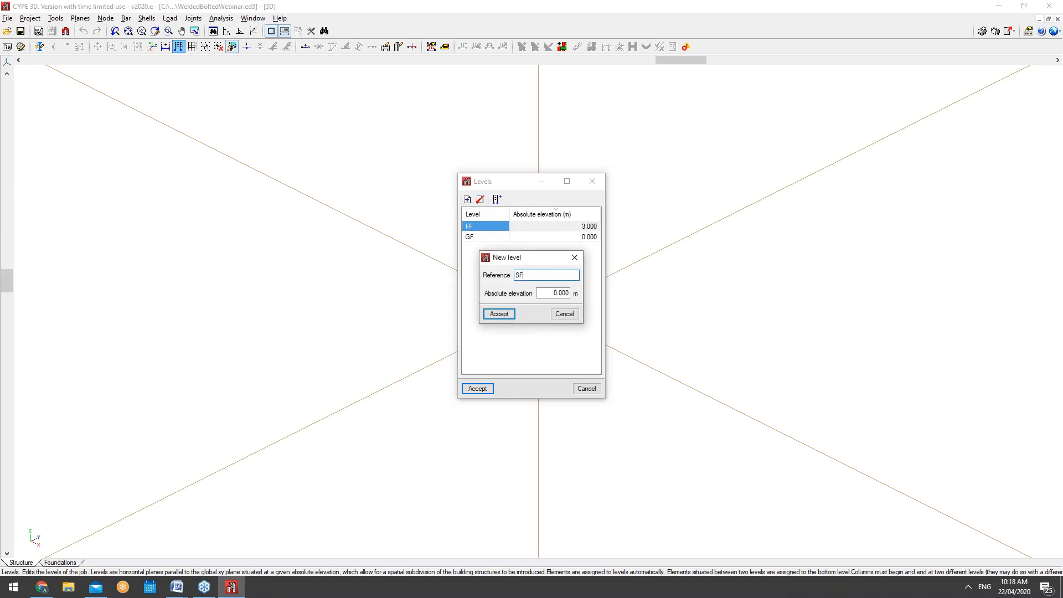
text(6)
click(506, 314)
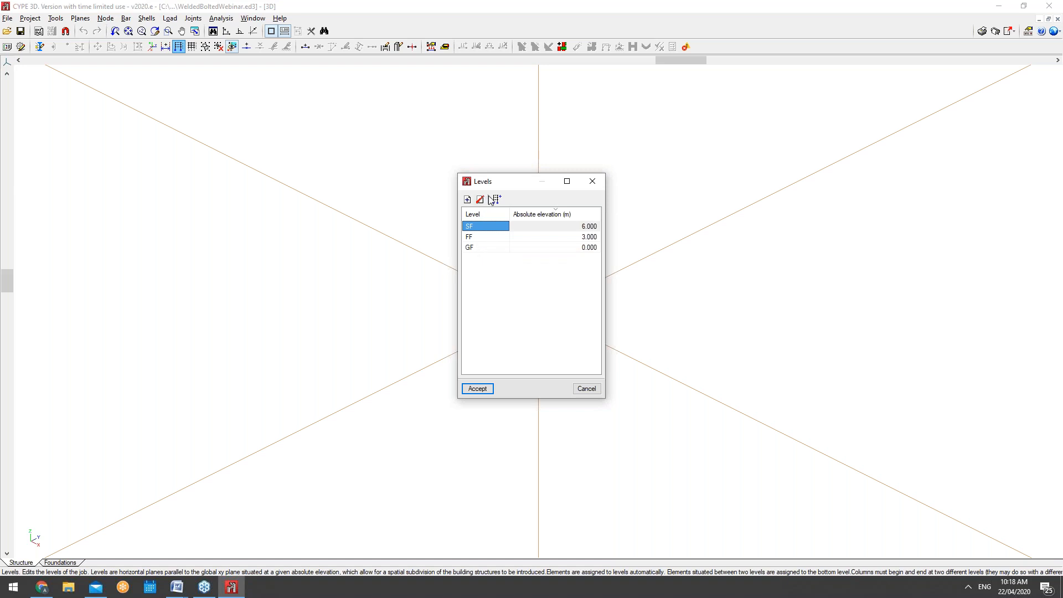
click(476, 388)
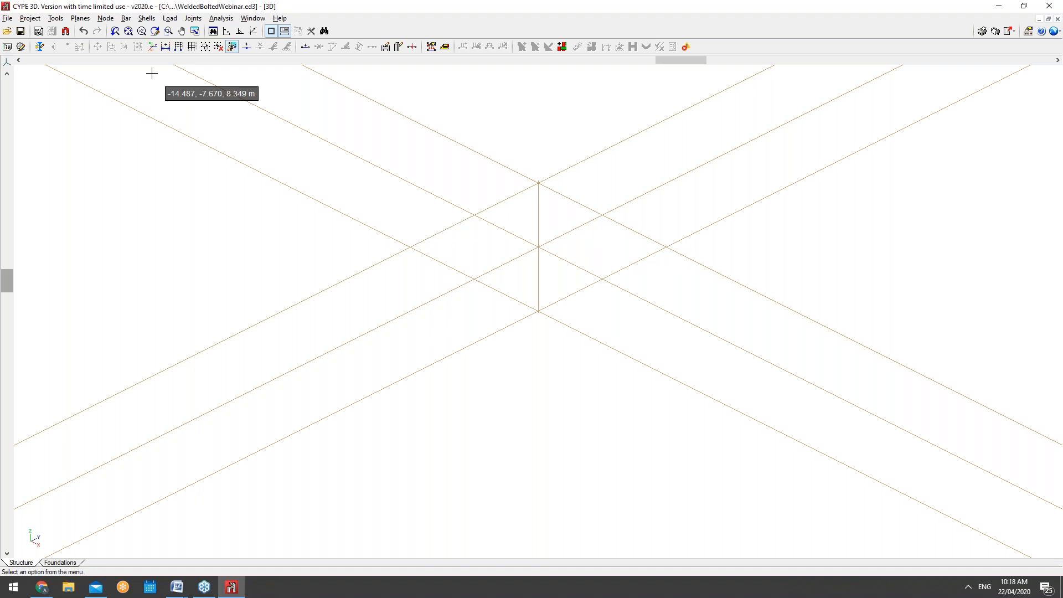
Step: Insert new nodes on the vertical line through the origin at levels GF, FF and SF
click(105, 18)
click(113, 32)
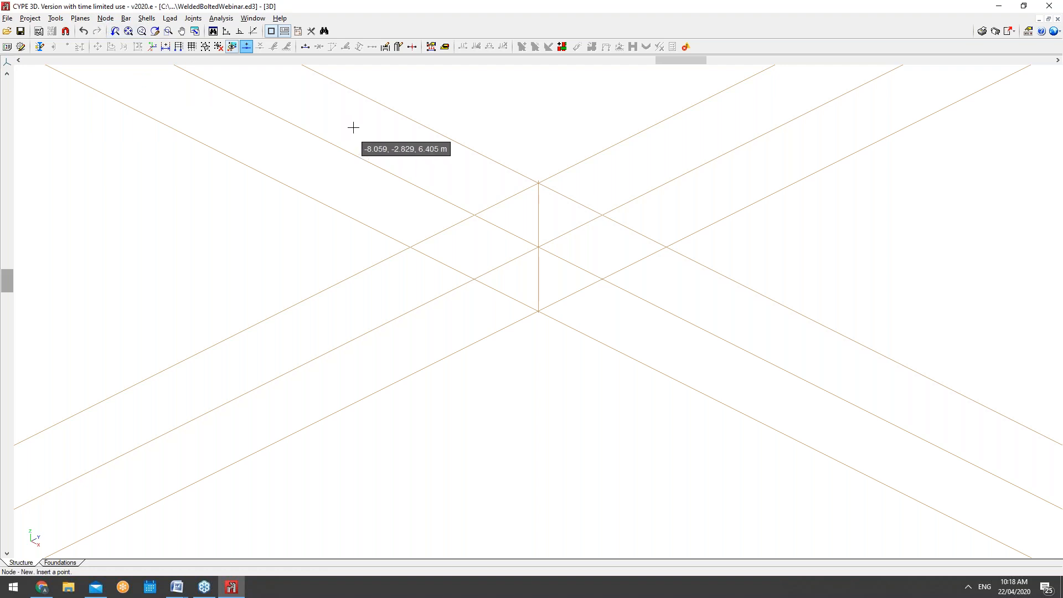
click(538, 311)
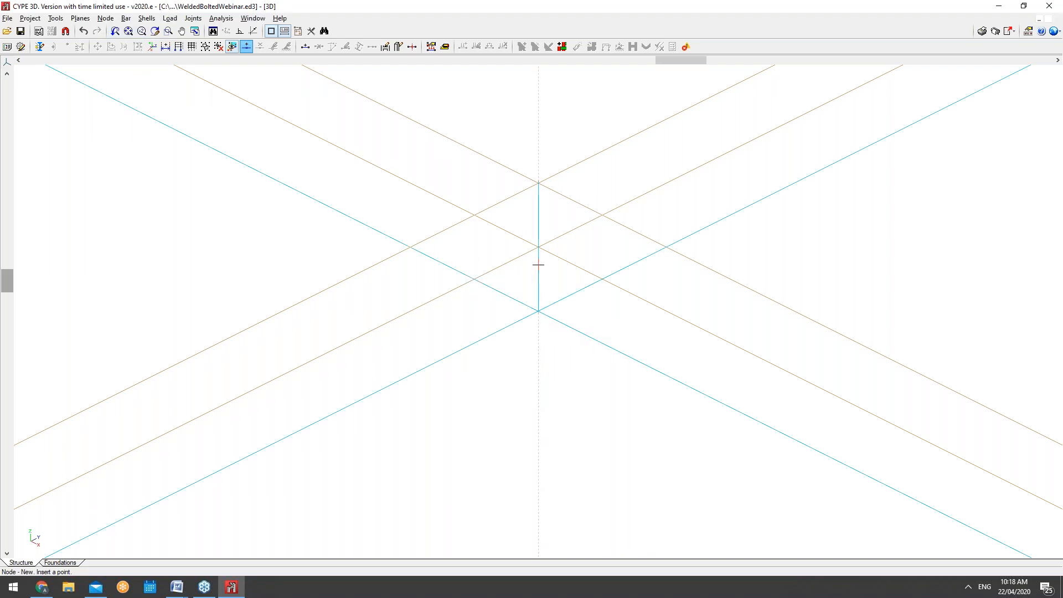
click(538, 182)
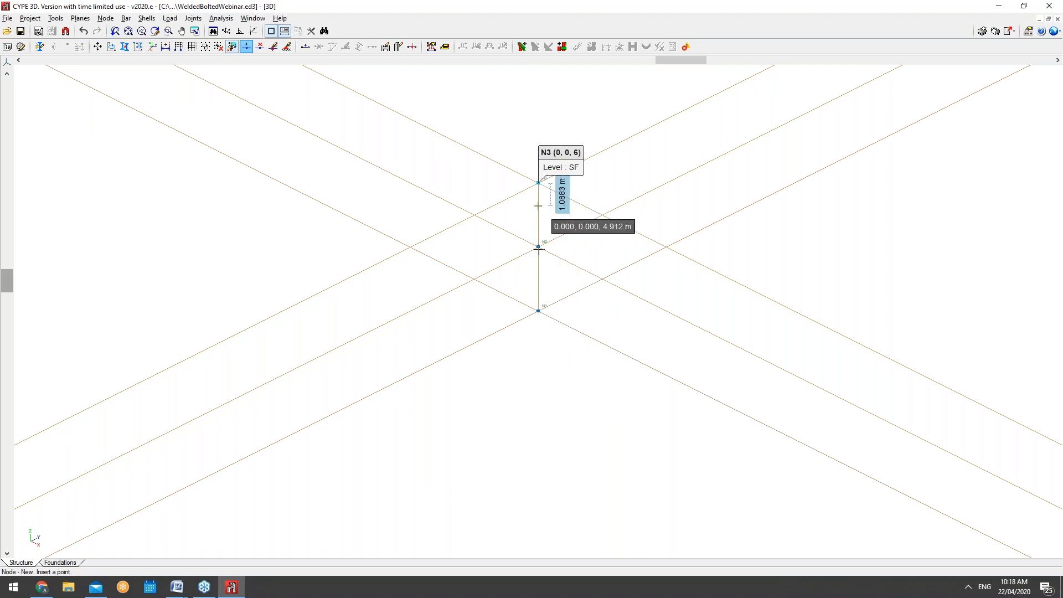
Step: Insert a GF node 4 m along X from the origin, plus nodes directly above it at levels FF and SF
click(583, 335)
key(Return)
scroll(608, 281, up, 3)
click(591, 273)
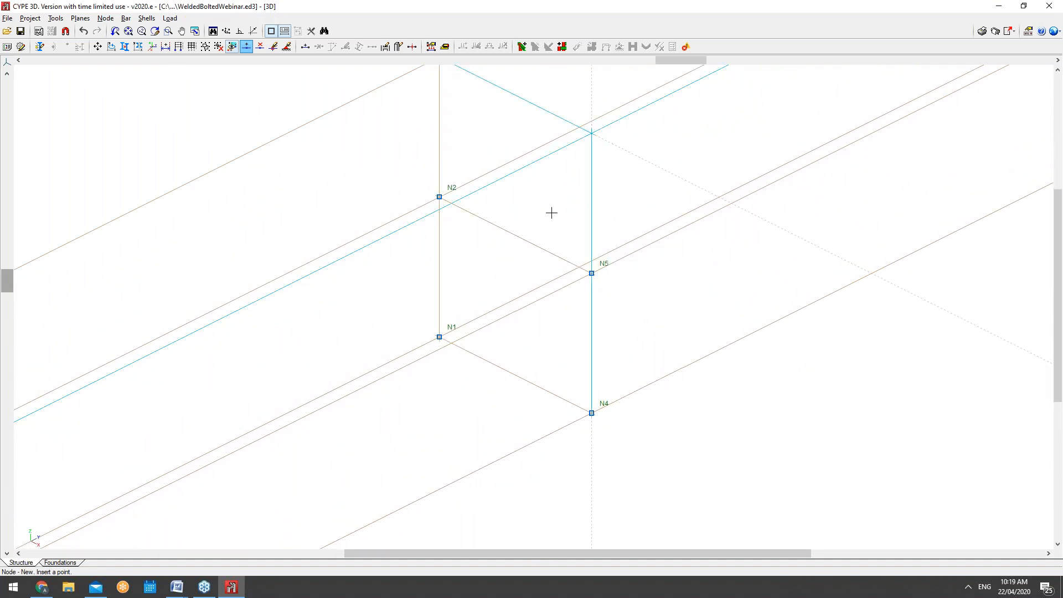
click(591, 132)
scroll(443, 334, down, 2)
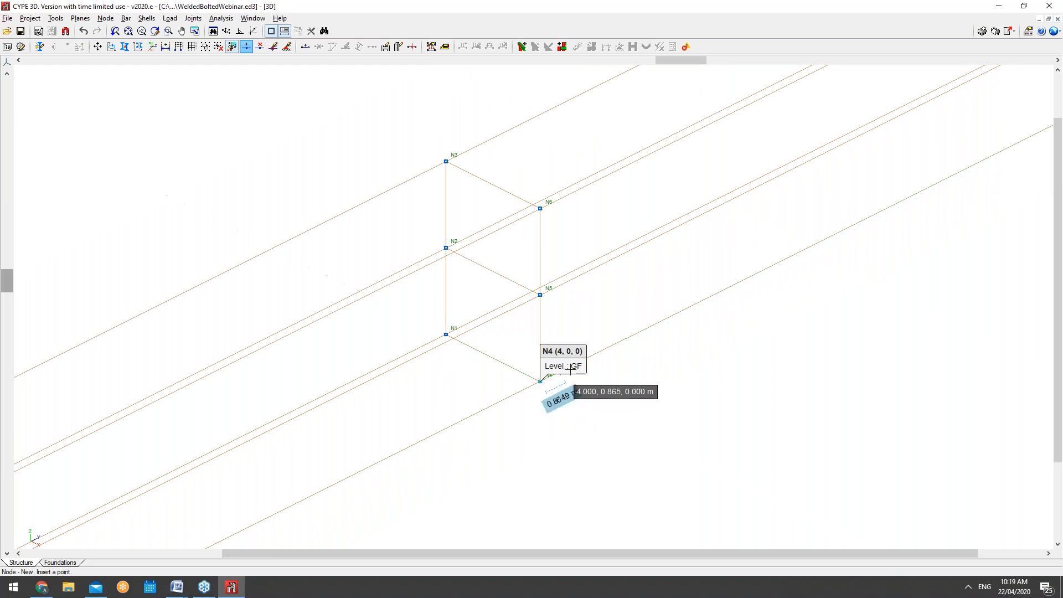
Step: Insert nodes at (4, 4, 0) and (4, 4, 3), and complete the Y = 4 m side at (0, 4, 3), (0, 4, 6) and (4, 4, 6)
click(604, 349)
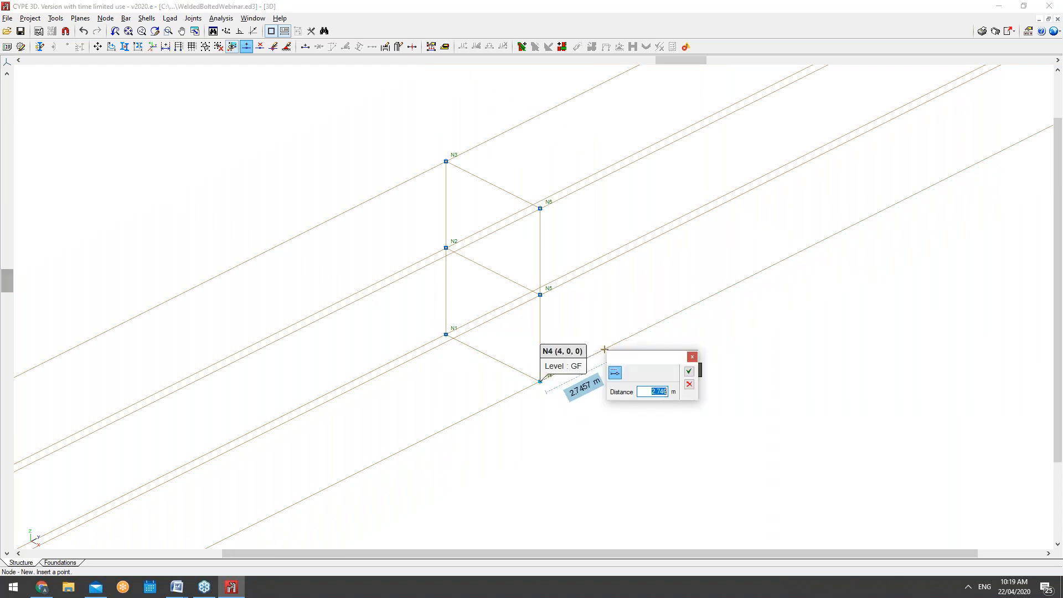
key(Return)
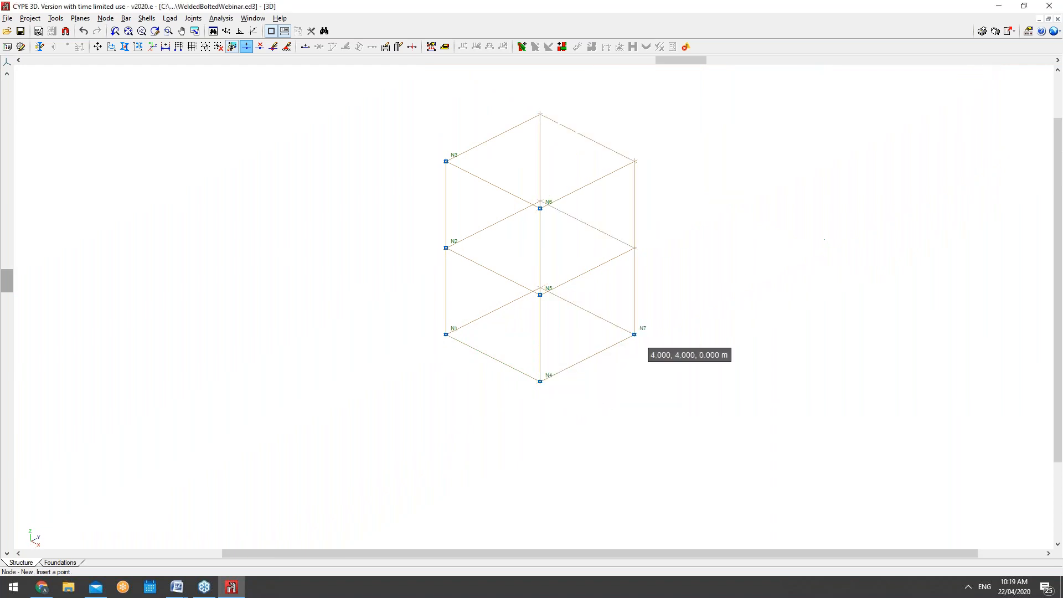
click(634, 247)
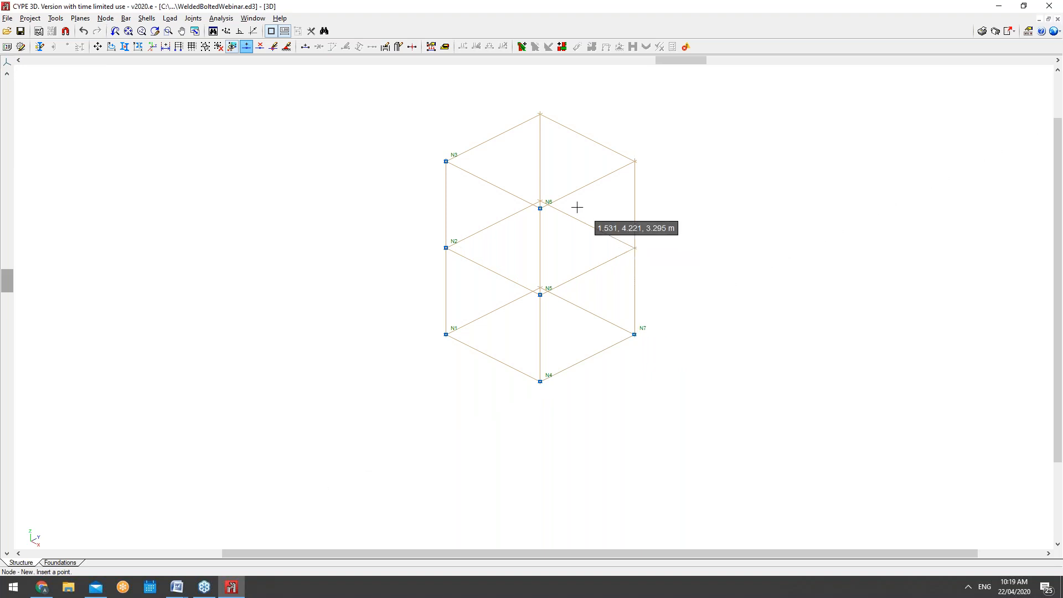
click(540, 201)
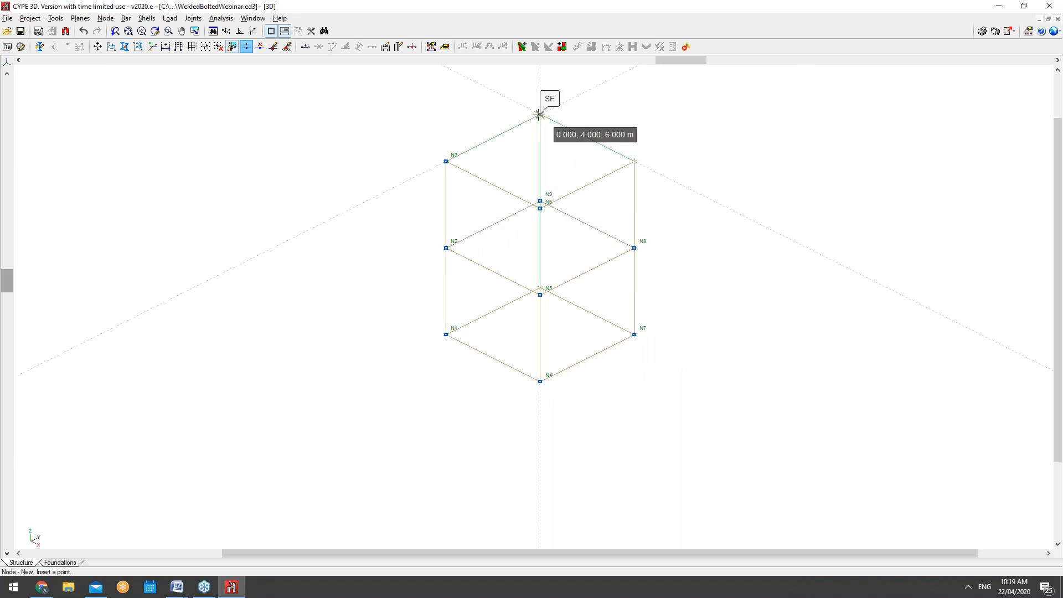
click(635, 160)
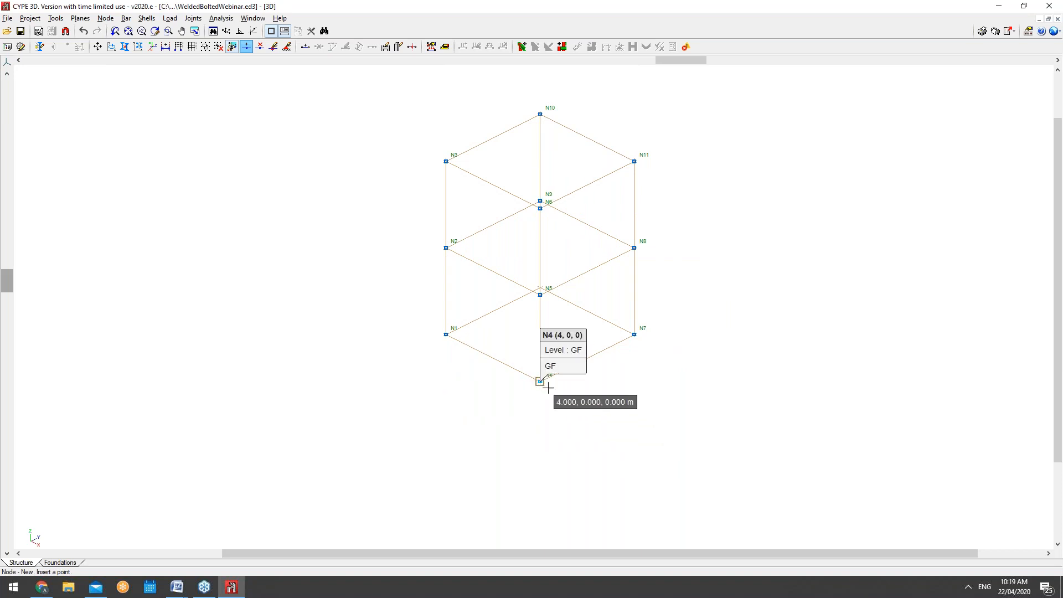
Step: Extend the grid with a second 4 m bay along X, inserting nodes at (8, 0, 0), (8, 0, 3), (8, 4, 3) and (8, 4, 0)
key(Return)
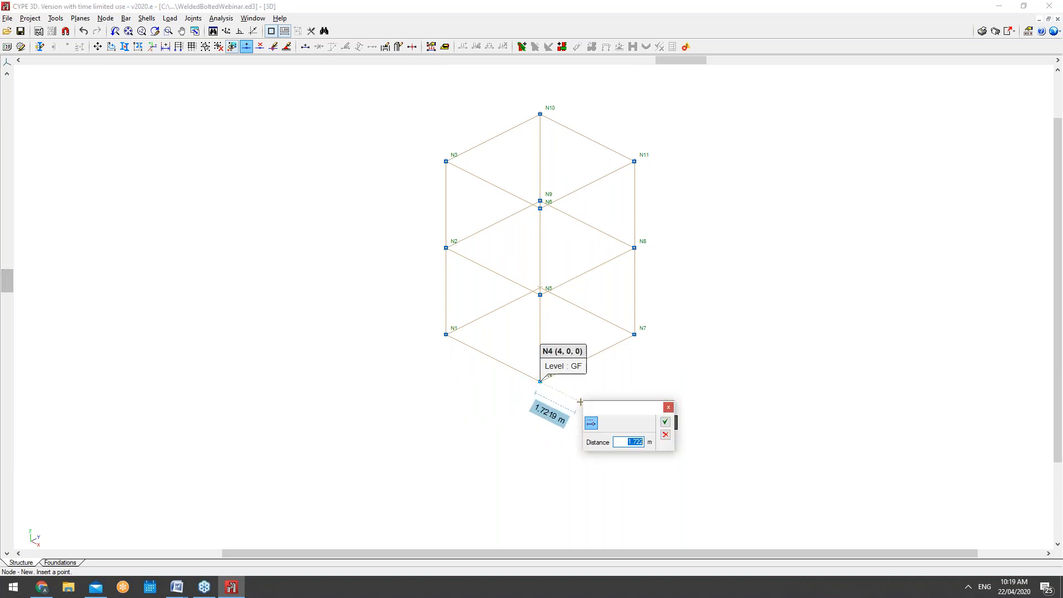
key(Return)
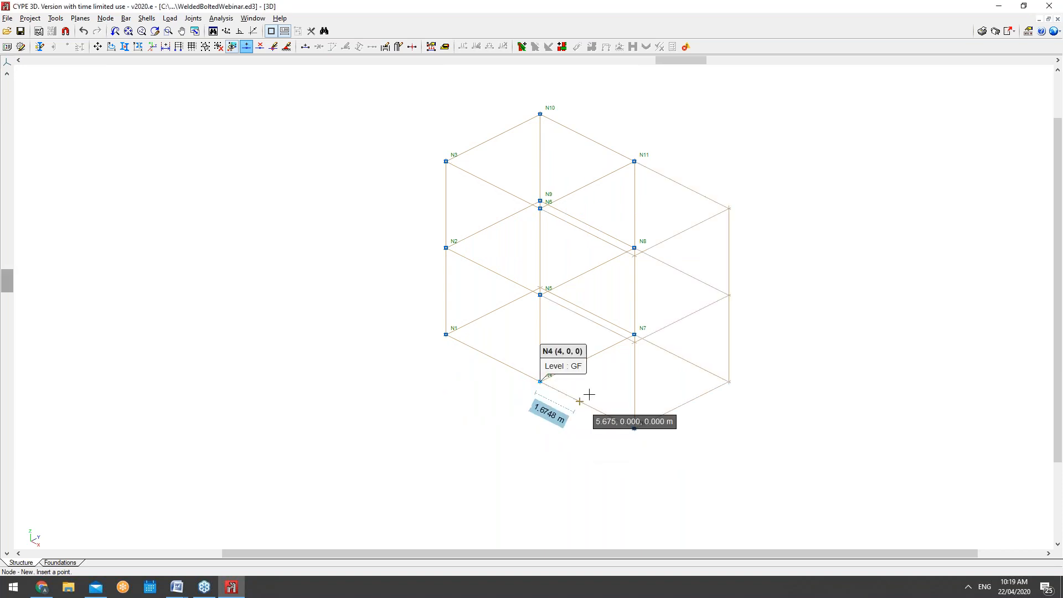
click(635, 342)
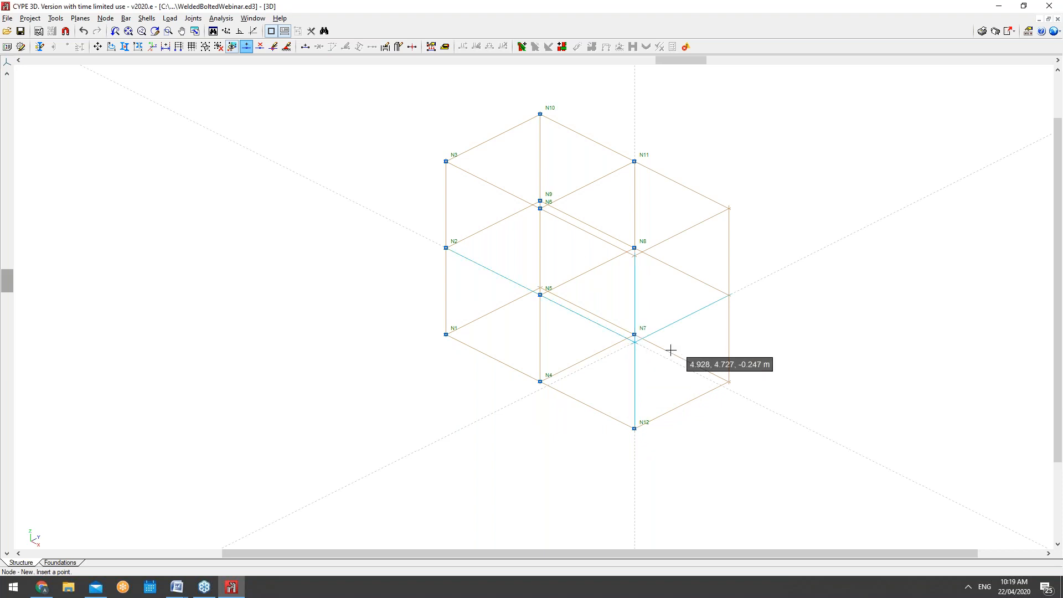
click(728, 295)
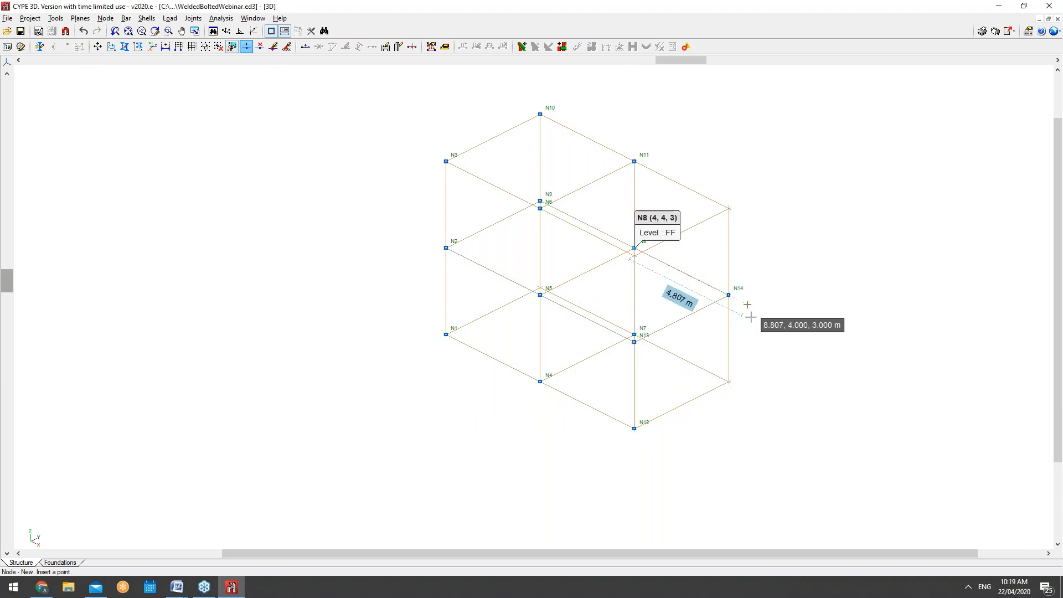
click(728, 382)
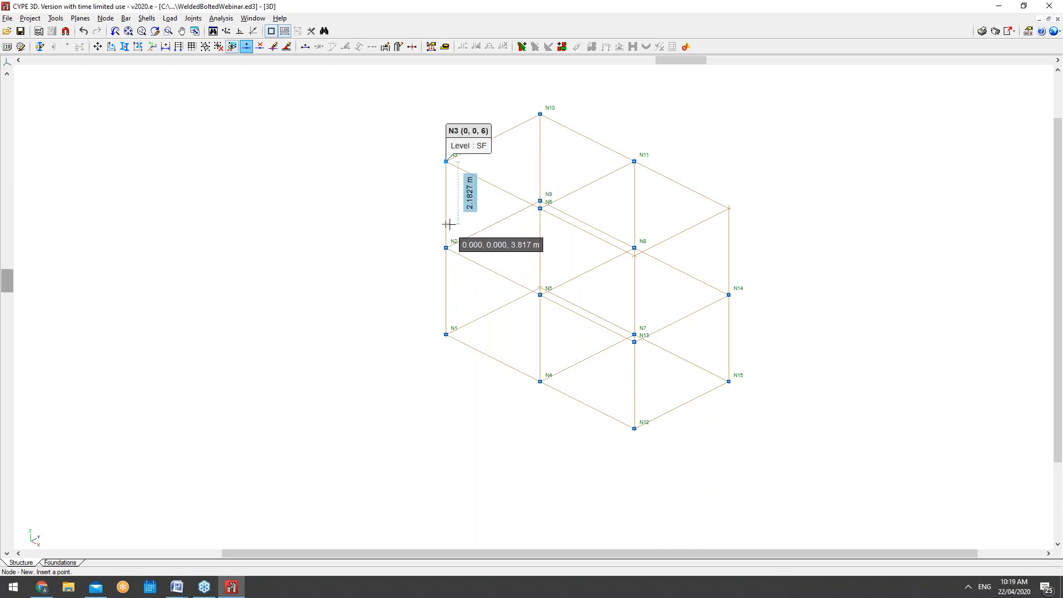
Step: Insert the missing ground-level node at the rear corner (0, 4, 0) of the grid
mouse_move(433, 294)
middle_down()
mouse_move(498, 299)
mouse_move(519, 261)
mouse_move(491, 261)
mouse_move(449, 274)
mouse_move(619, 275)
mouse_move(687, 260)
mouse_move(612, 278)
mouse_move(431, 274)
mouse_move(447, 280)
middle_up()
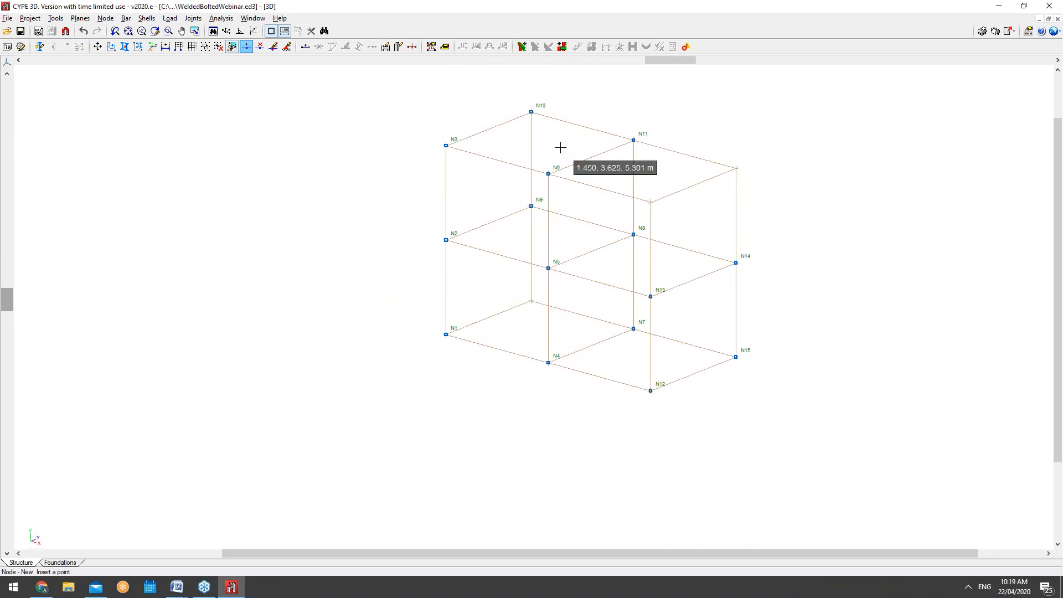
drag(667, 59, 698, 61)
mouse_move(7, 304)
mouse_down()
mouse_move(14, 260)
mouse_move(10, 301)
mouse_move(10, 292)
mouse_up()
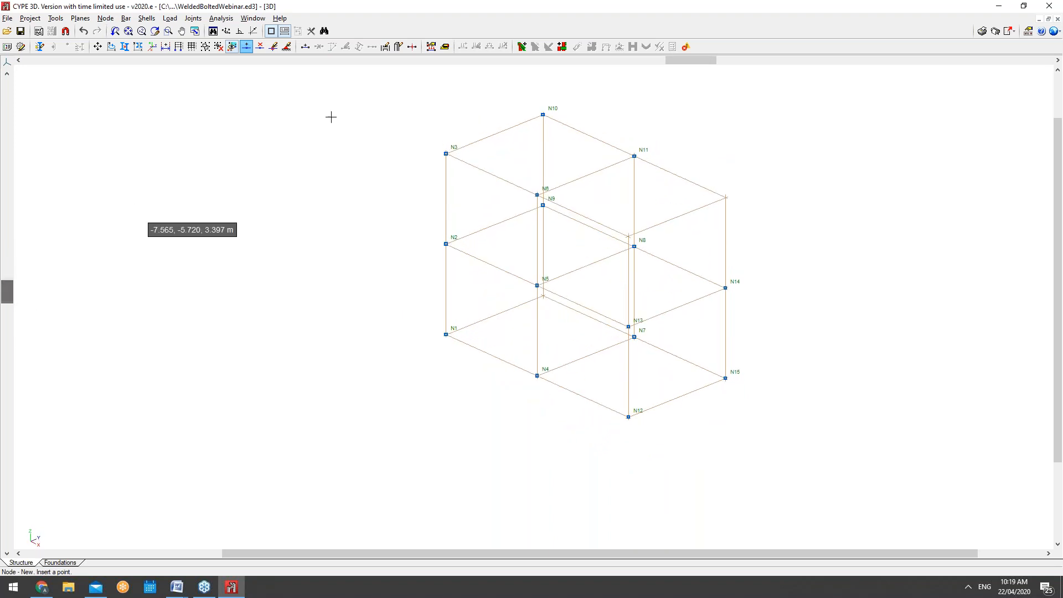
drag(678, 61, 621, 61)
scroll(574, 403, down, 4)
scroll(569, 208, up, 1)
scroll(606, 191, up, 2)
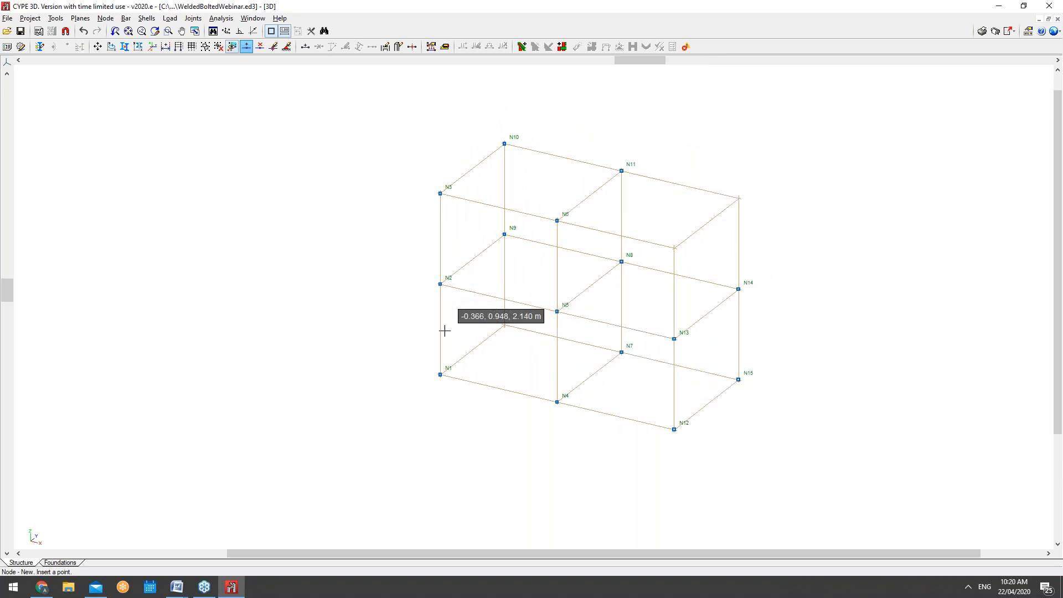
click(461, 376)
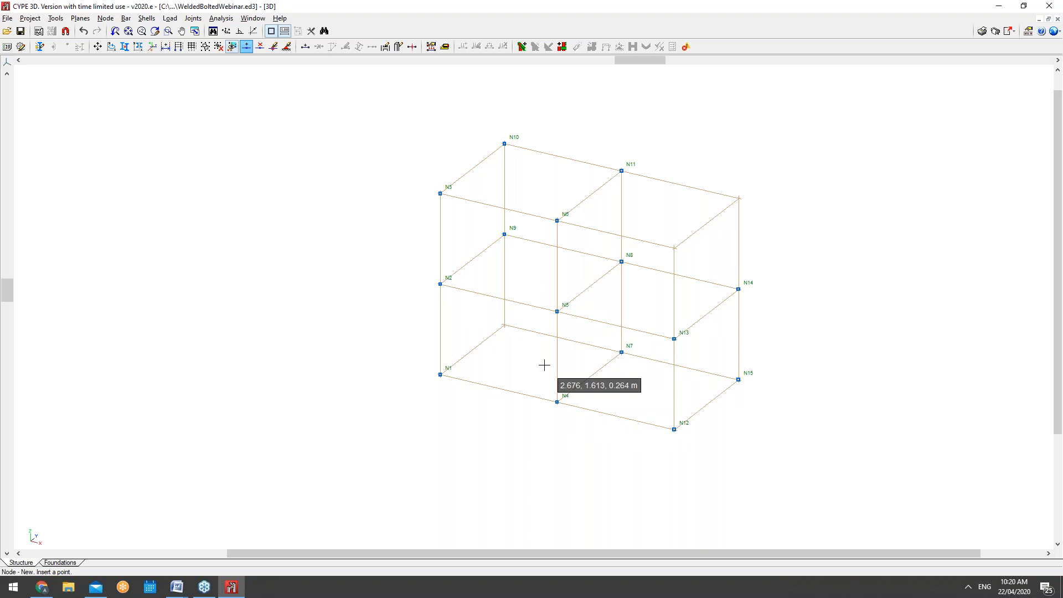
click(504, 325)
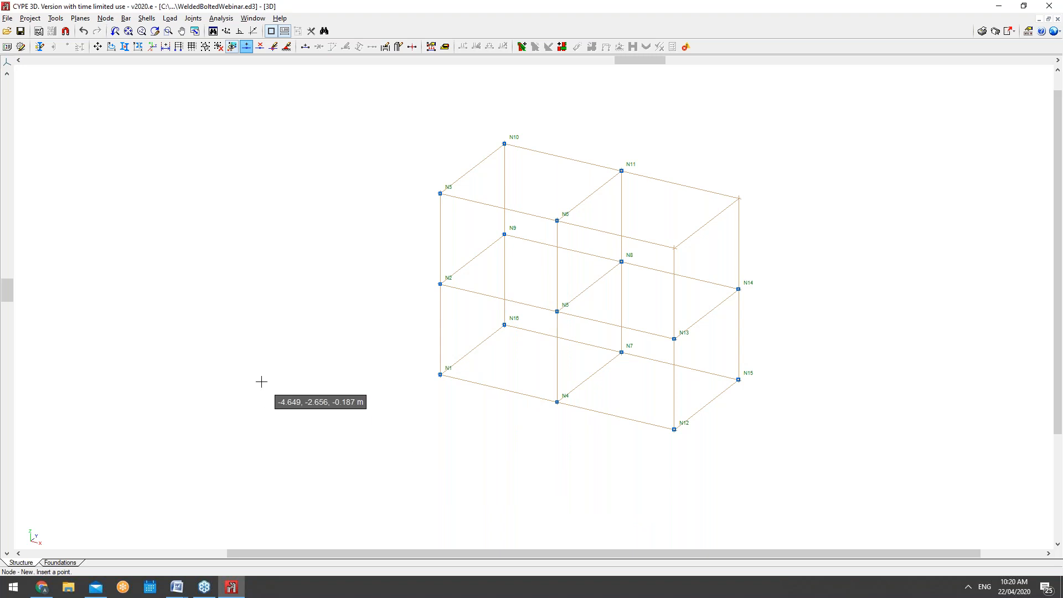
Step: Start a new steel bar with the HE 240 B section from the HEB series, leaving the fire resistance check off
click(127, 19)
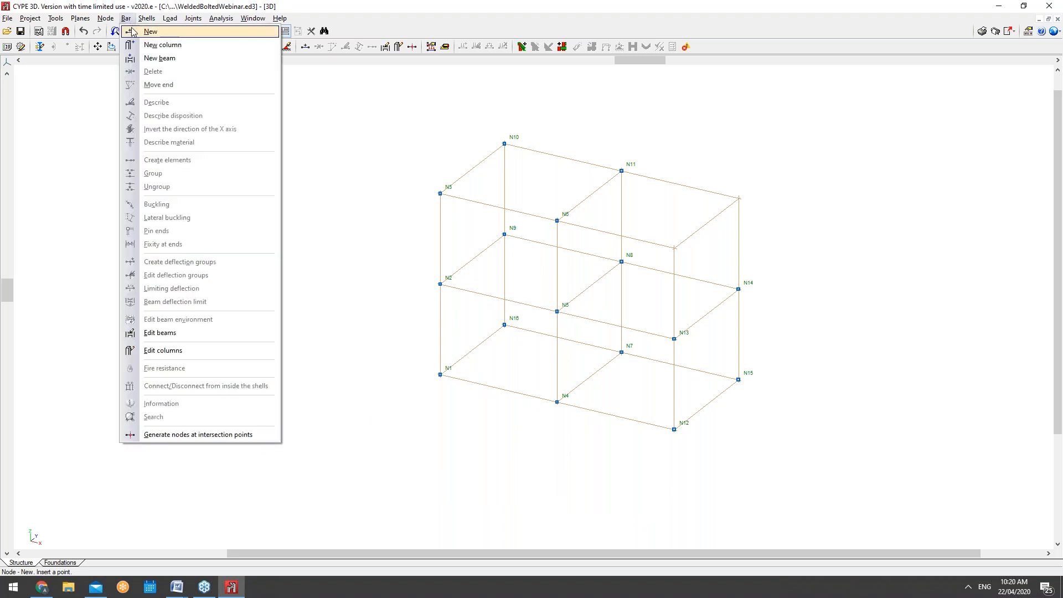
click(134, 32)
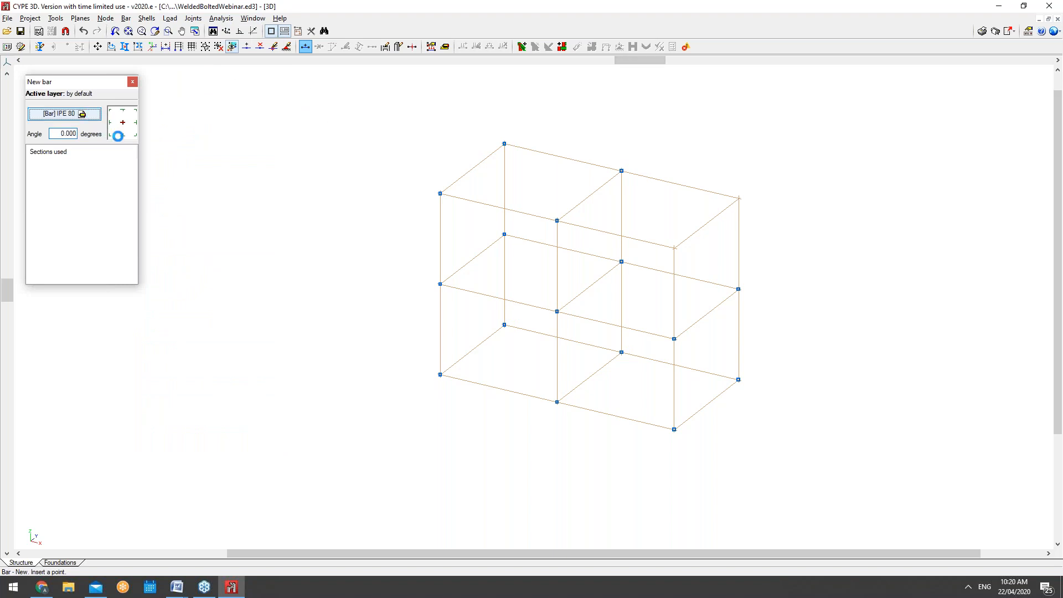
drag(149, 11, 191, 28)
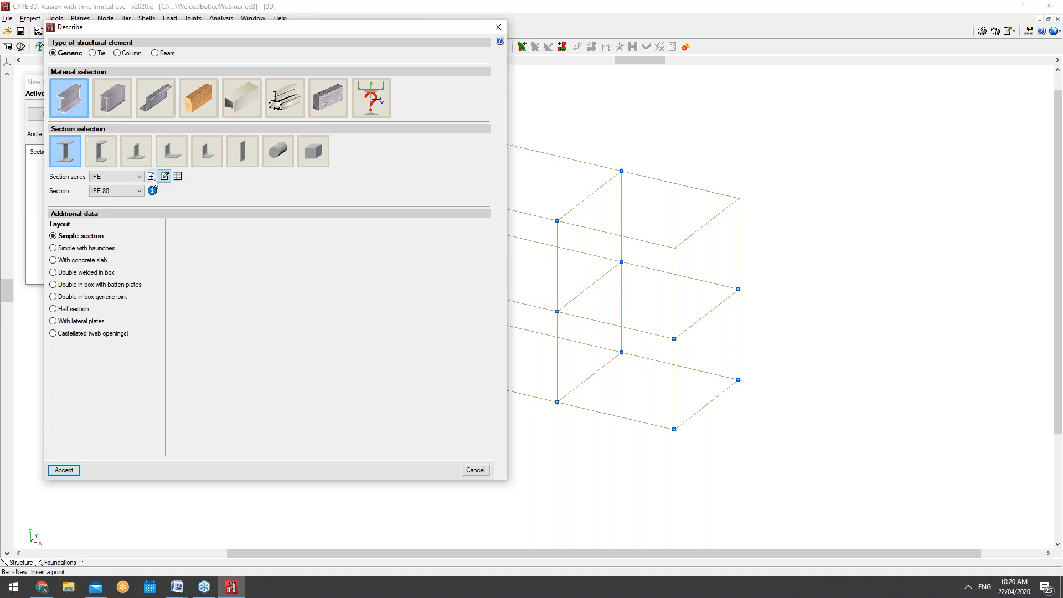
click(139, 177)
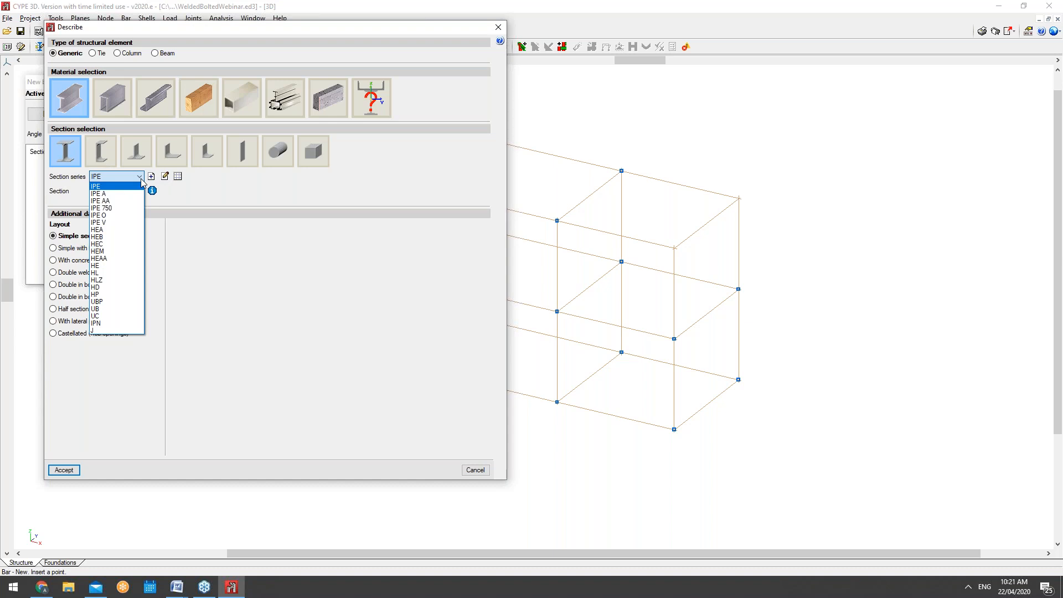
click(113, 236)
click(126, 192)
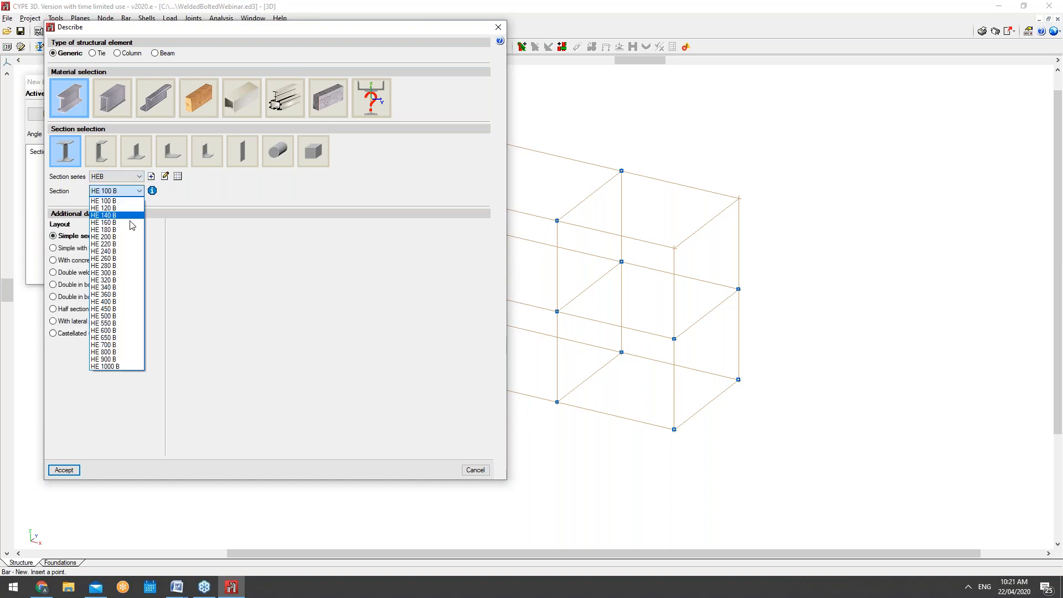
click(122, 251)
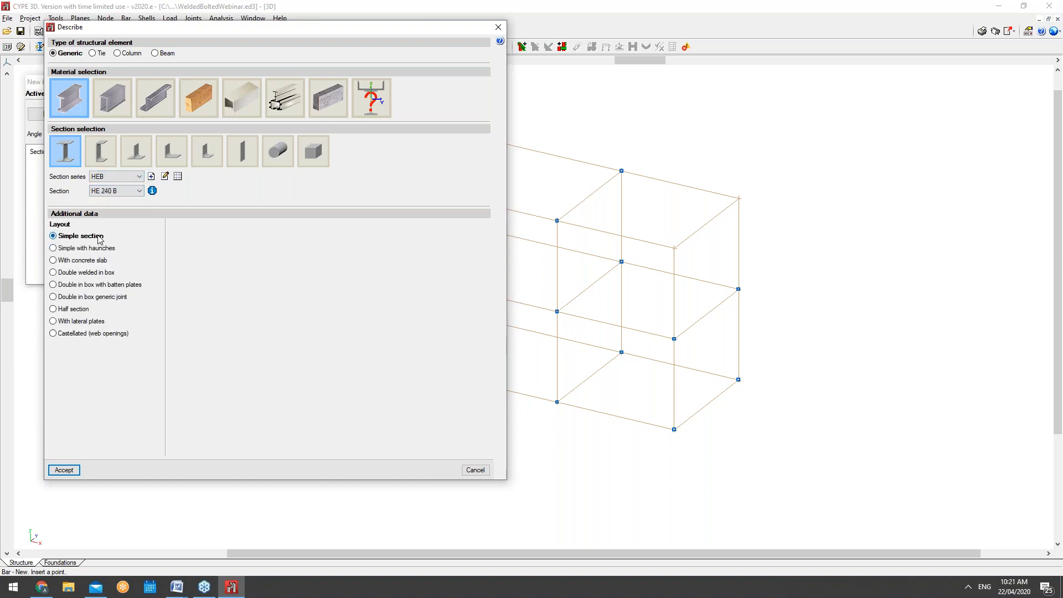
click(70, 469)
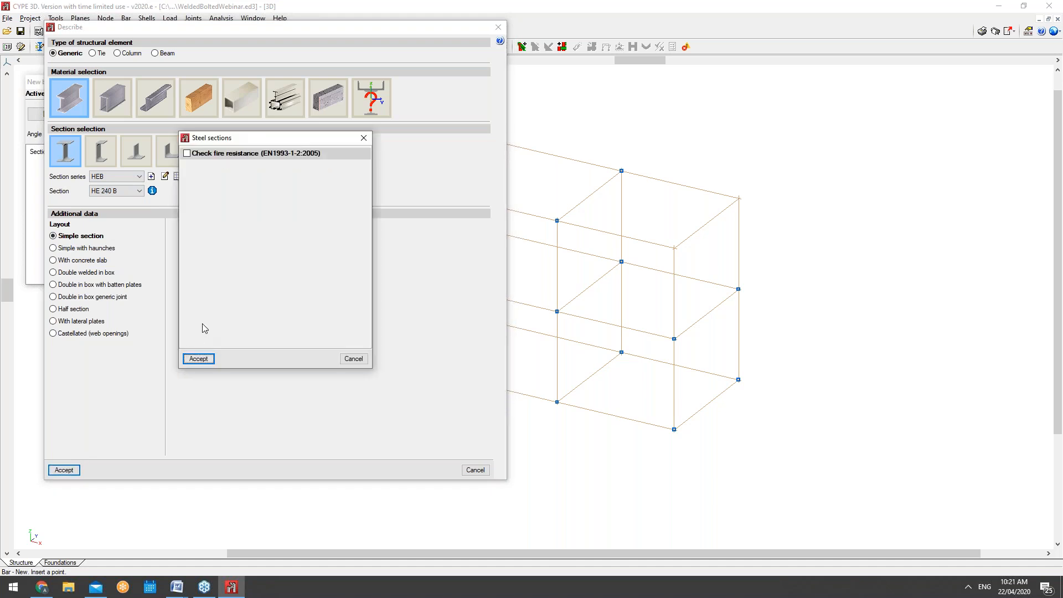
click(194, 152)
click(188, 153)
click(199, 358)
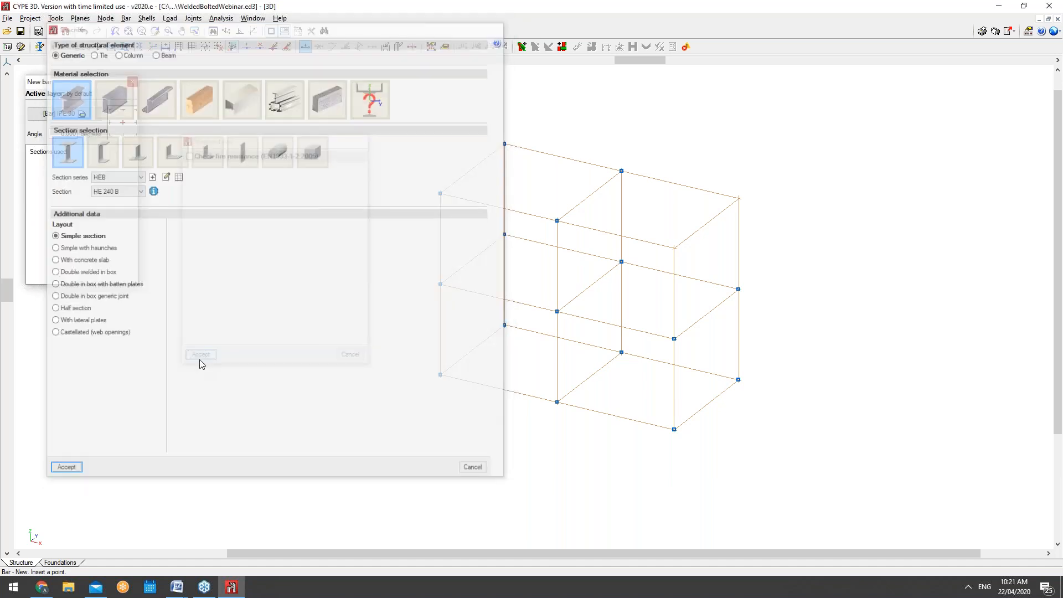
Step: Draw full-height columns from level GF to SF at plan positions (0, 0), (0, 4) and (4, 0)
click(440, 376)
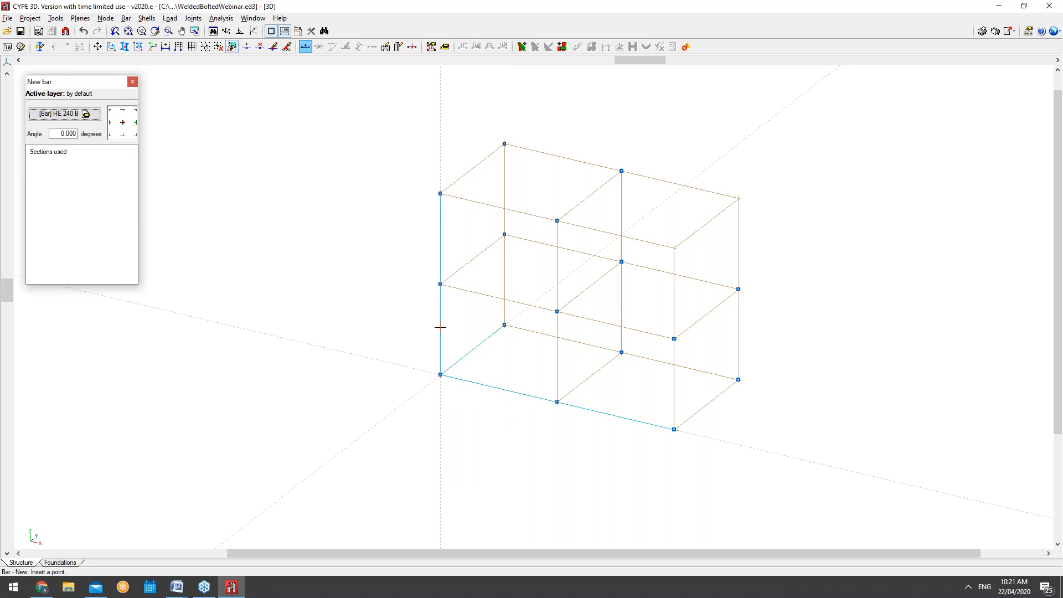
click(440, 193)
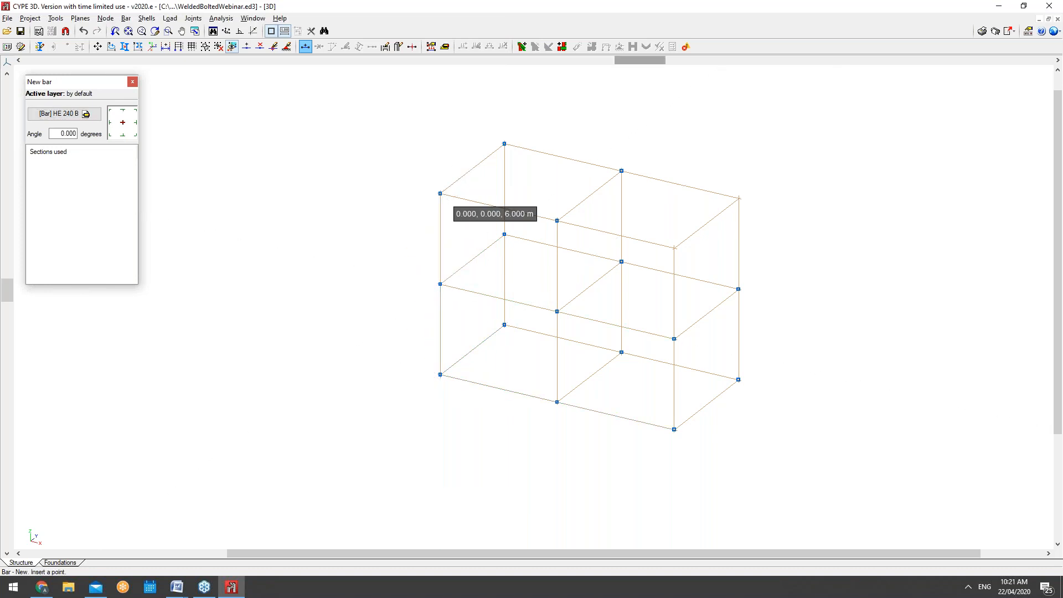
click(504, 324)
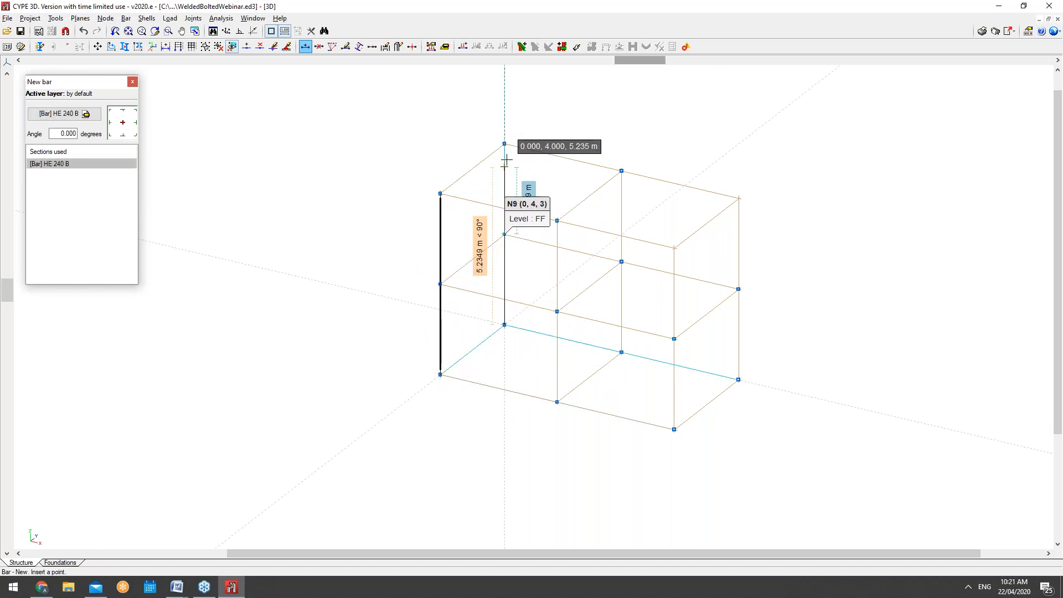
click(503, 144)
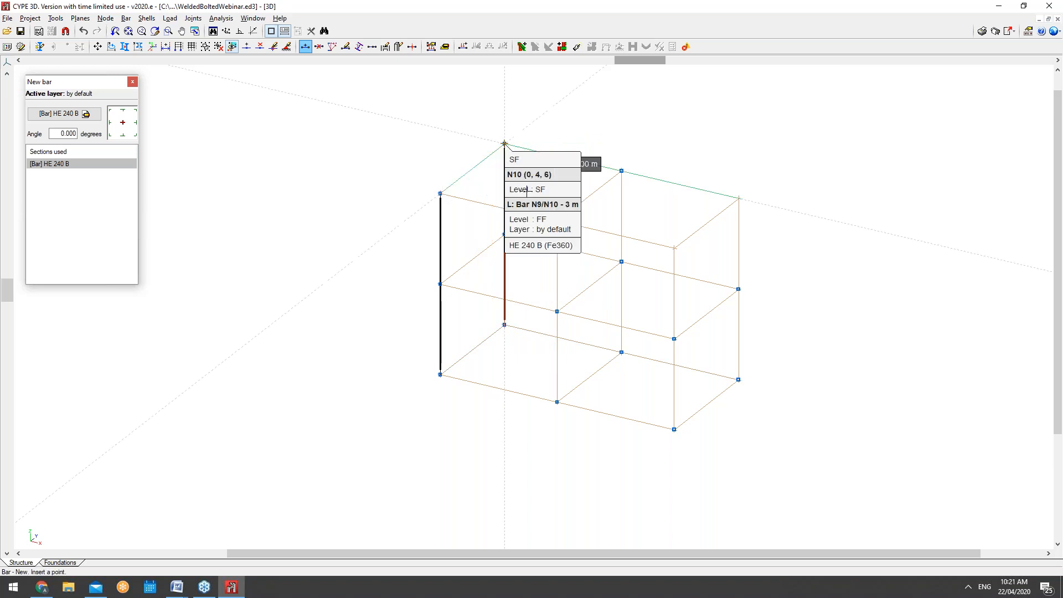
click(557, 402)
click(556, 220)
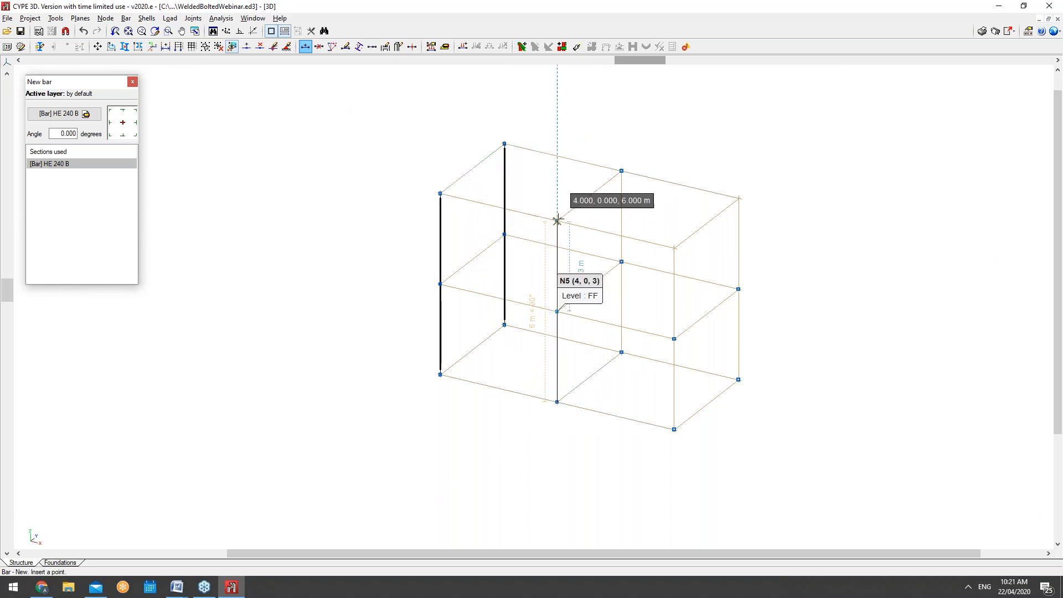
Step: Draw single-storey columns from level GF to FF at plan positions (8, 0), (8, 4) and (4, 4)
click(673, 429)
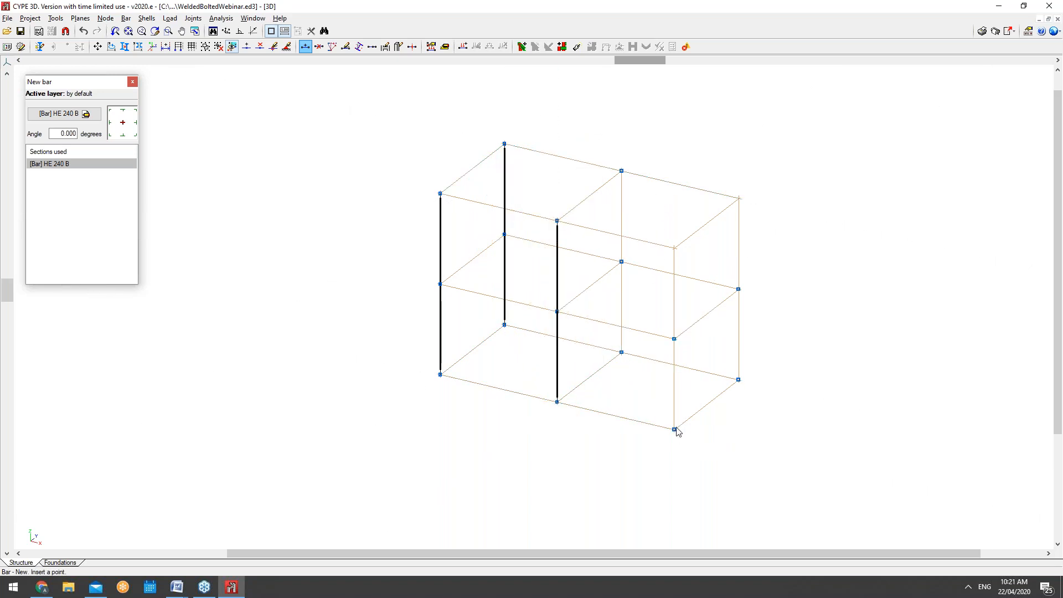
click(673, 338)
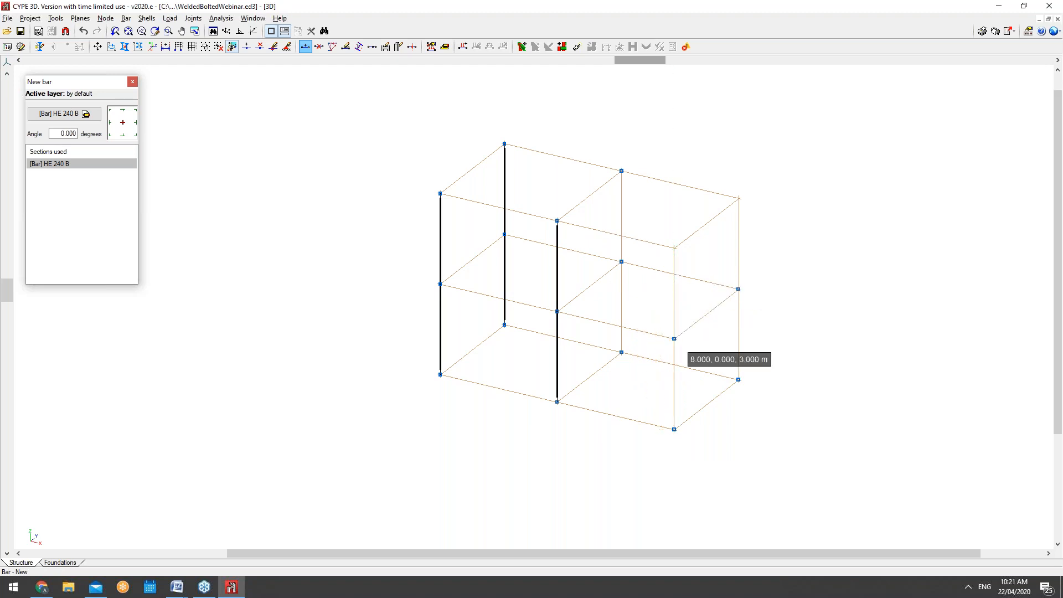
click(738, 379)
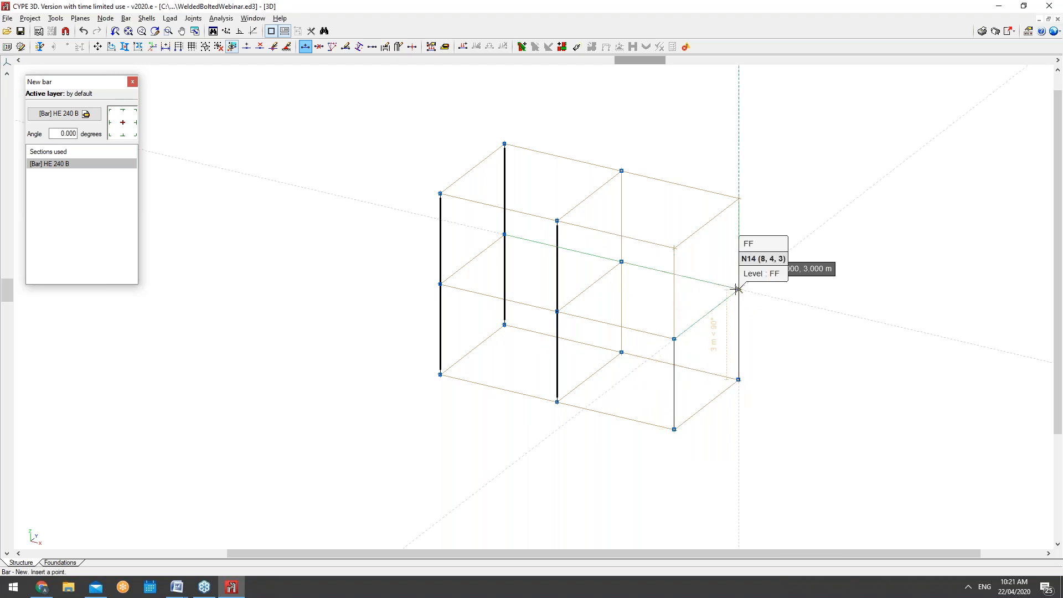
click(738, 289)
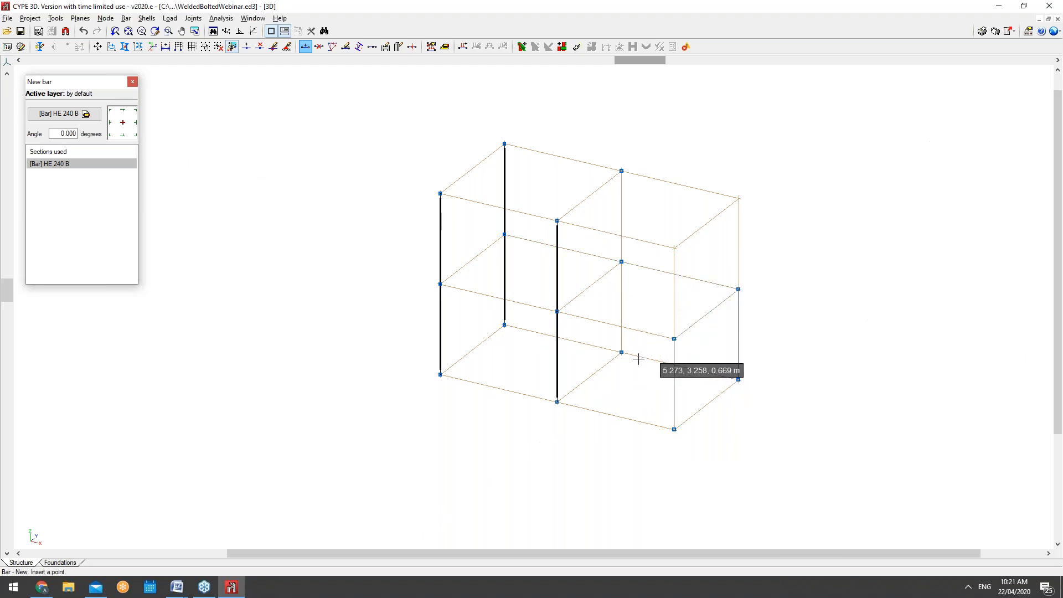
click(622, 352)
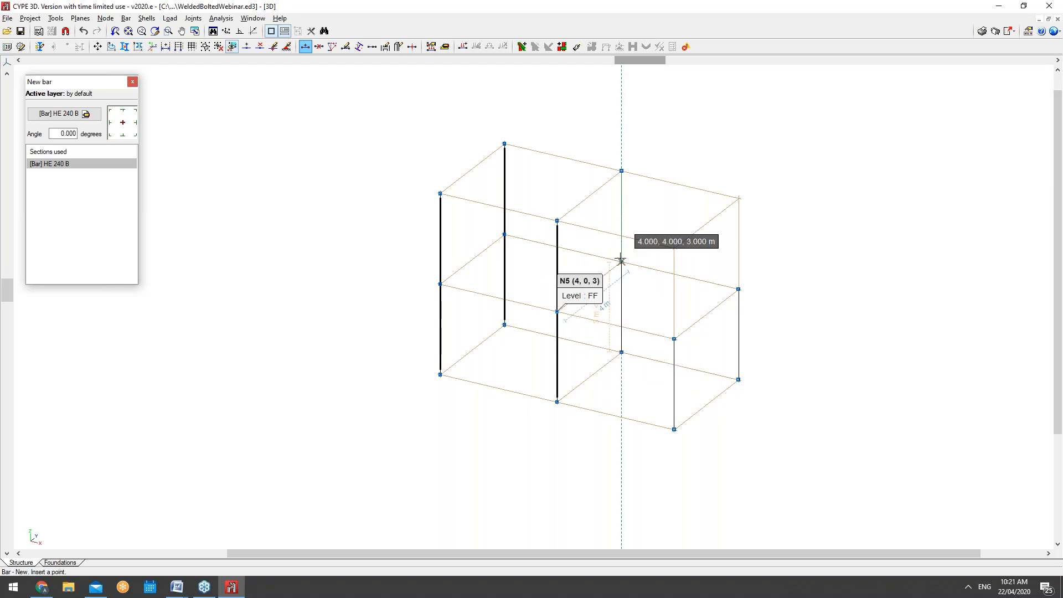
click(621, 261)
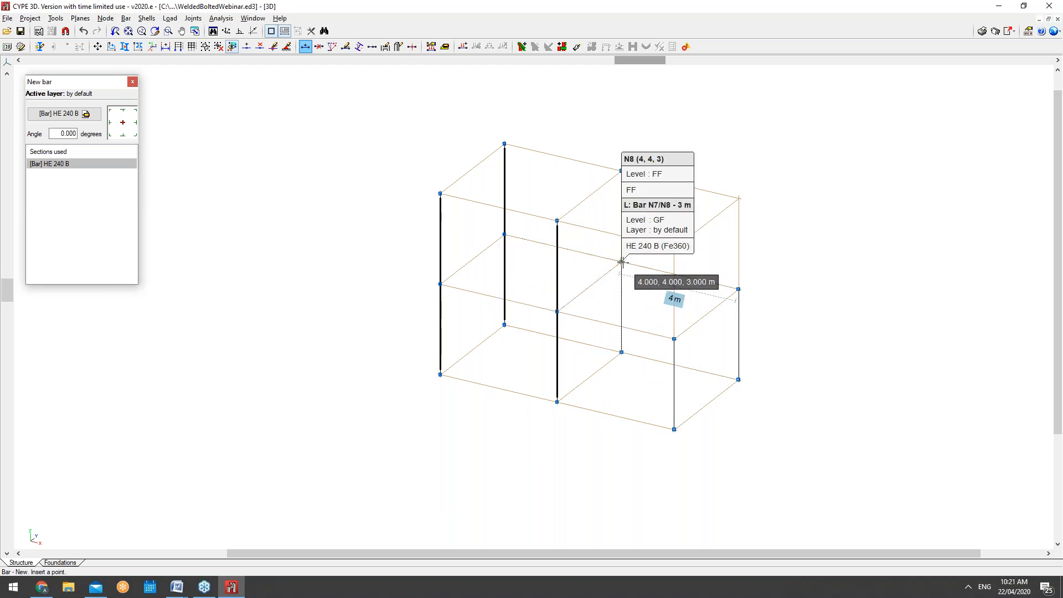
right_click(620, 261)
click(772, 270)
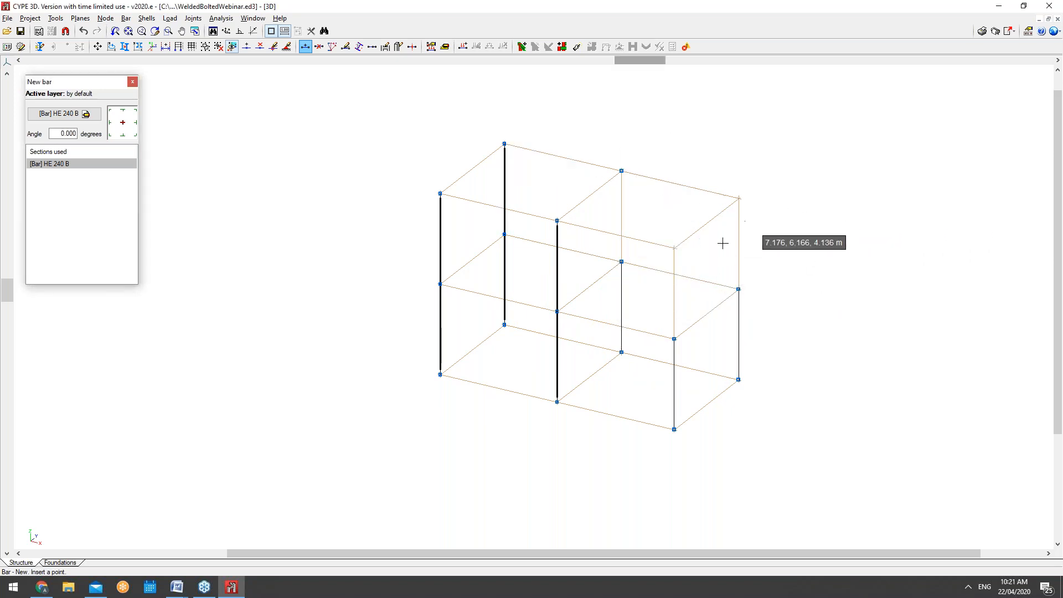
right_click(621, 261)
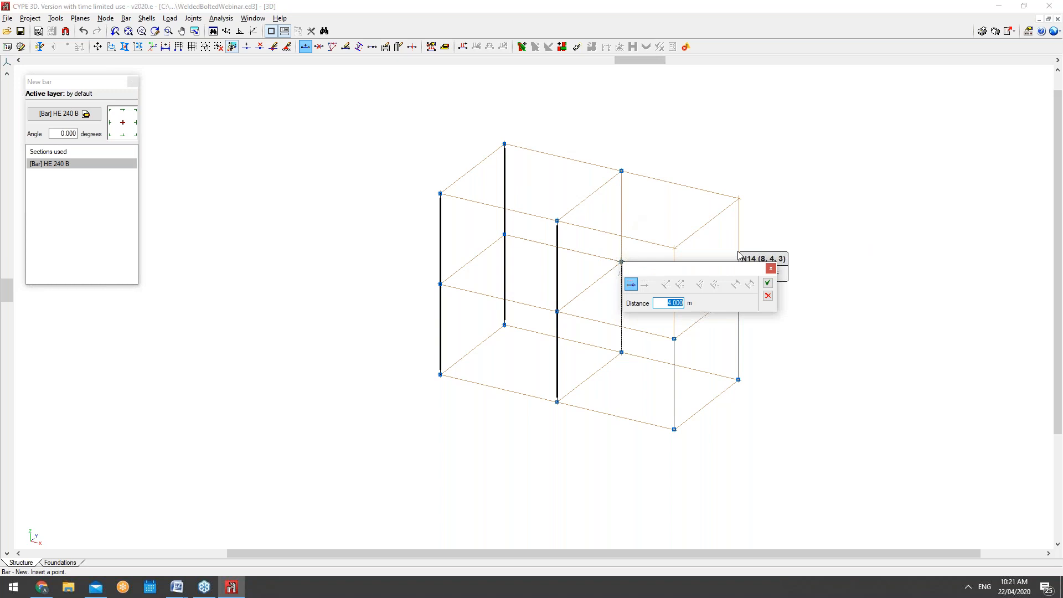
click(771, 270)
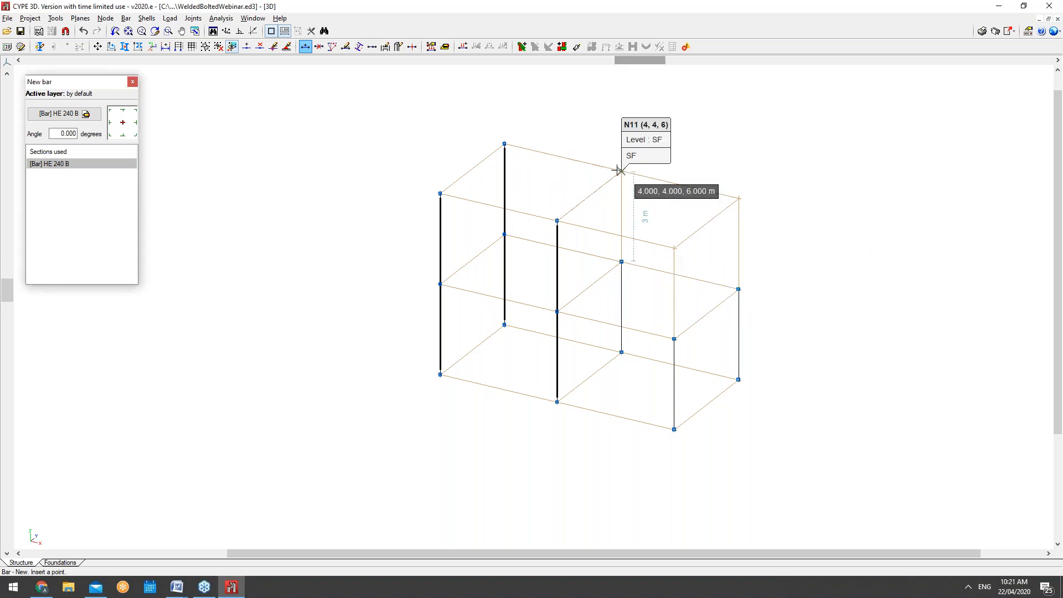
Step: Extend the column at (4, 4) upward with a bar from (4, 4, 3) to (4, 4, 6)
scroll(620, 170, up, 1)
scroll(620, 171, up, 1)
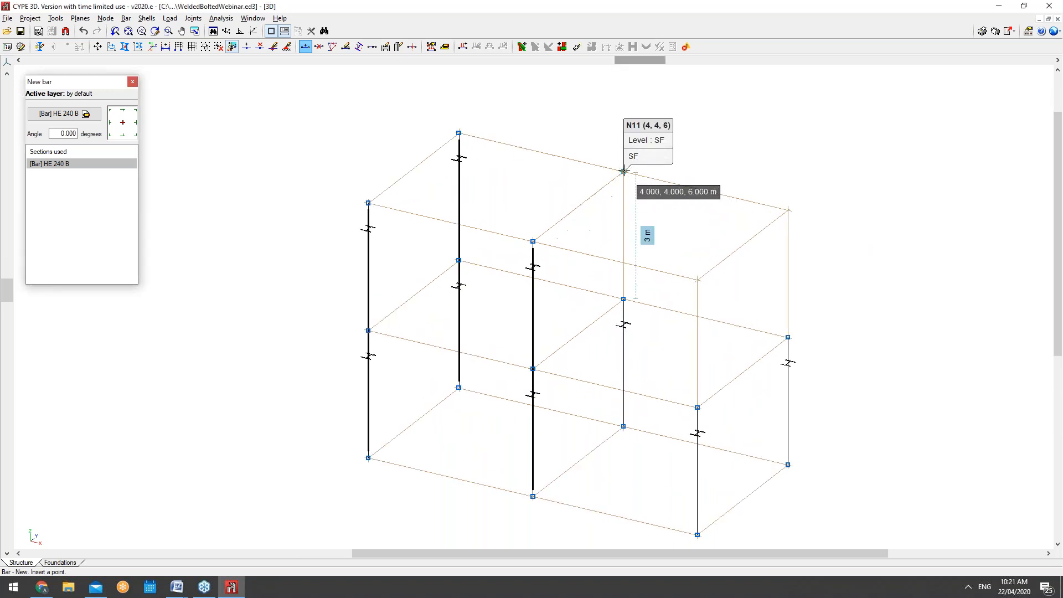
click(623, 171)
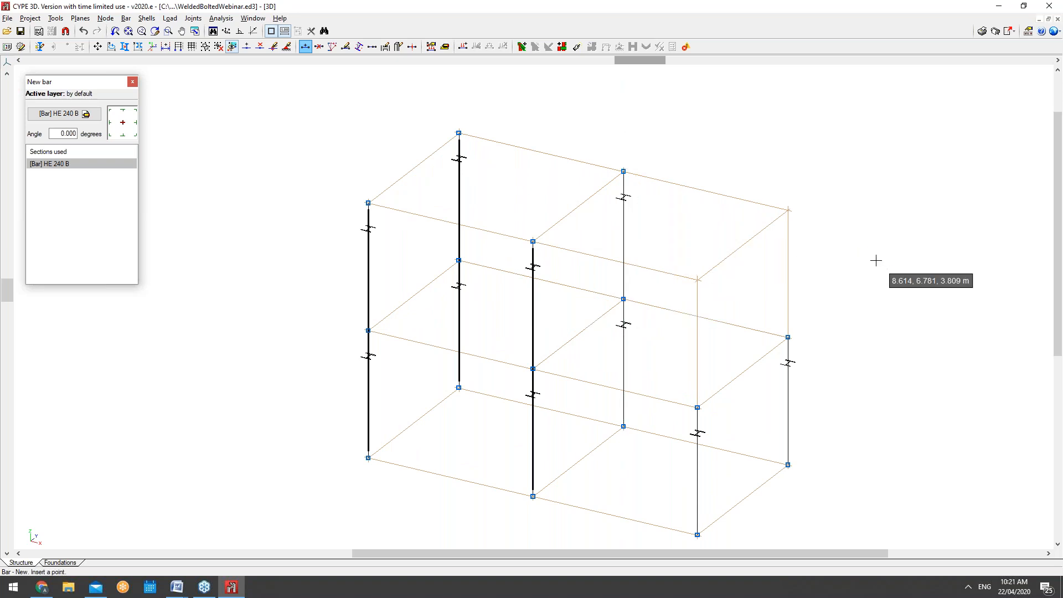
Step: Change the section for new bars to HE 200 B, leaving the fire resistance check off
scroll(872, 265, down, 2)
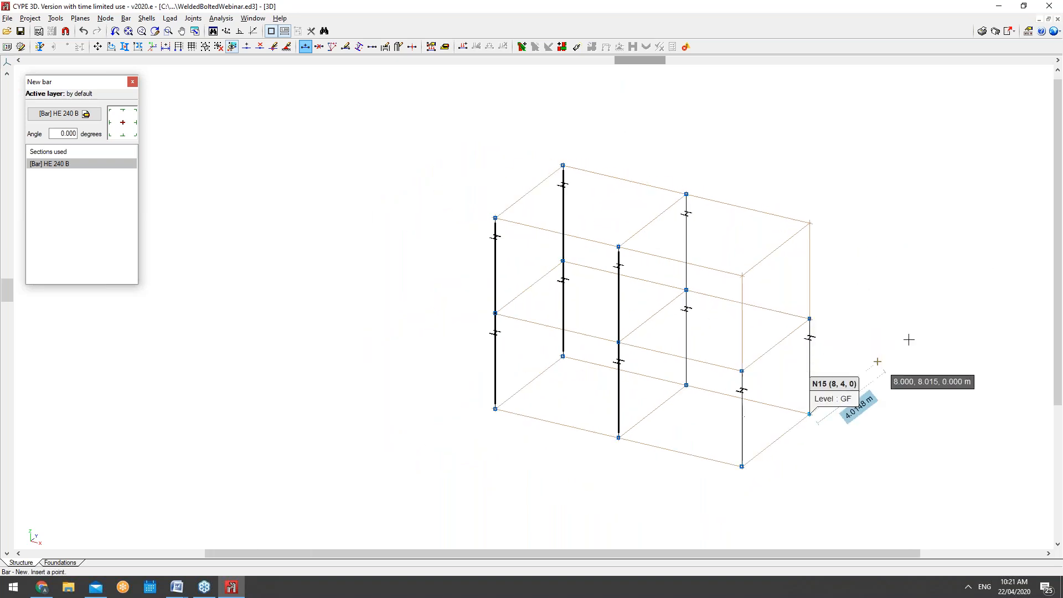
scroll(911, 338, up, 1)
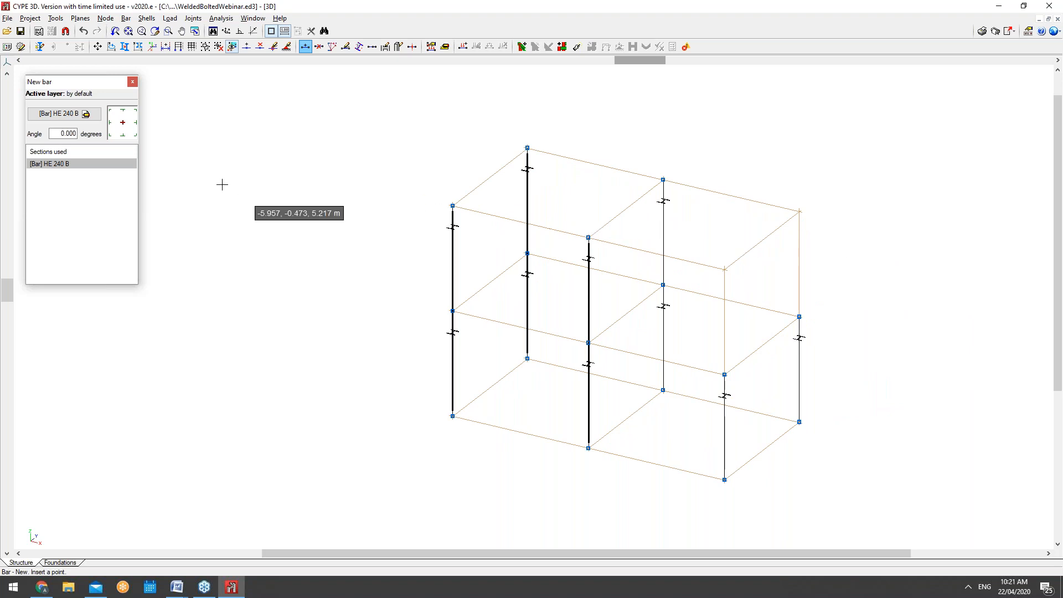
click(66, 116)
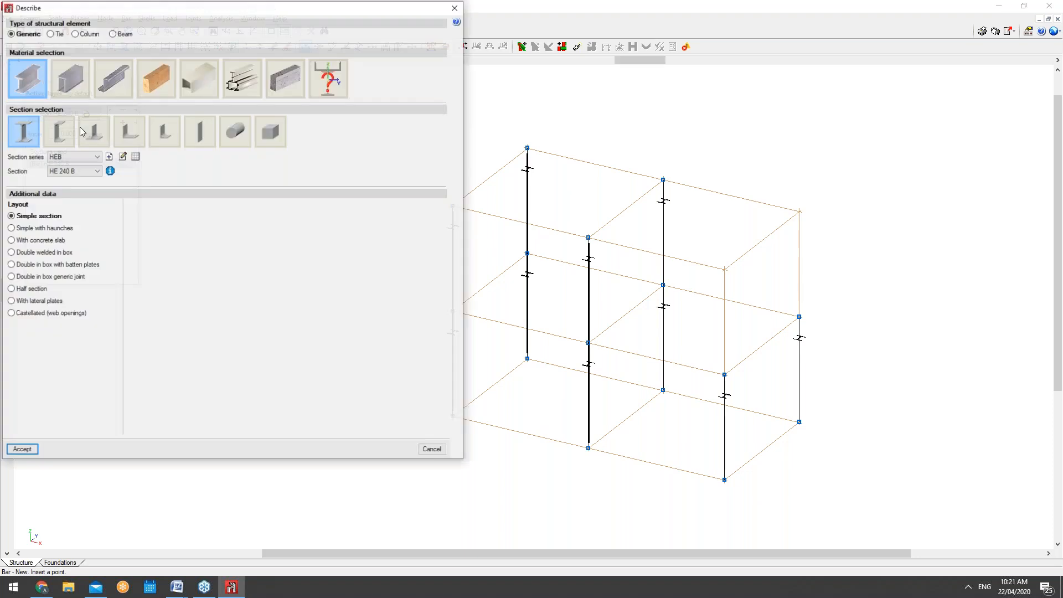
click(72, 171)
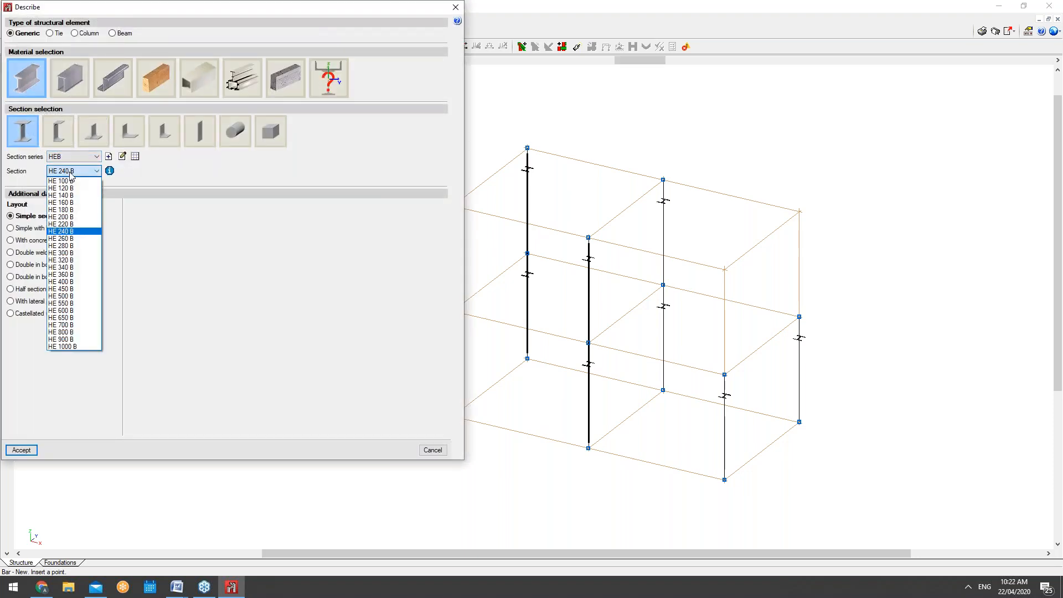
click(63, 217)
click(21, 449)
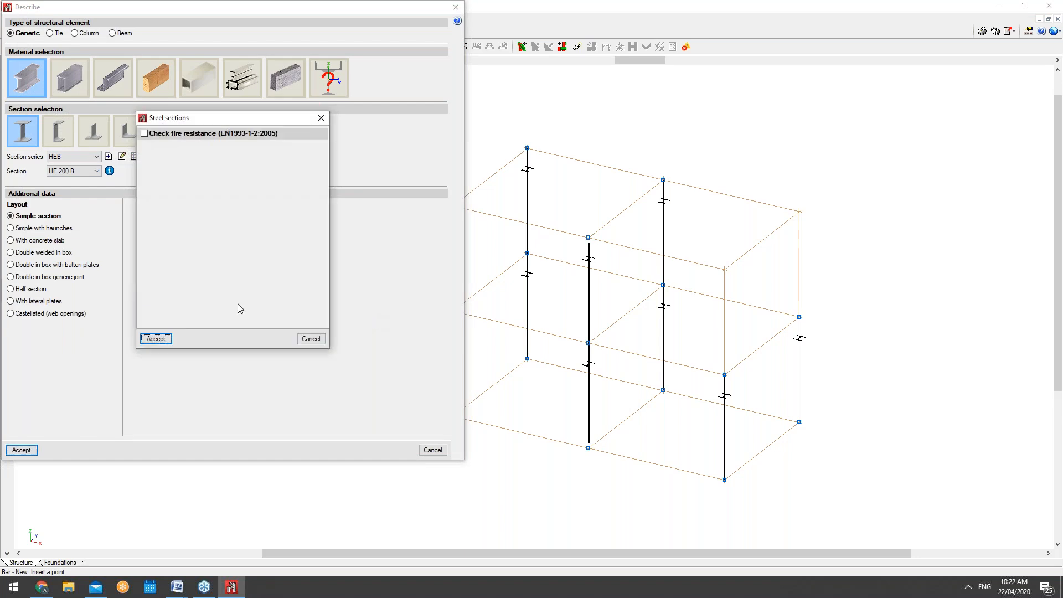
click(163, 337)
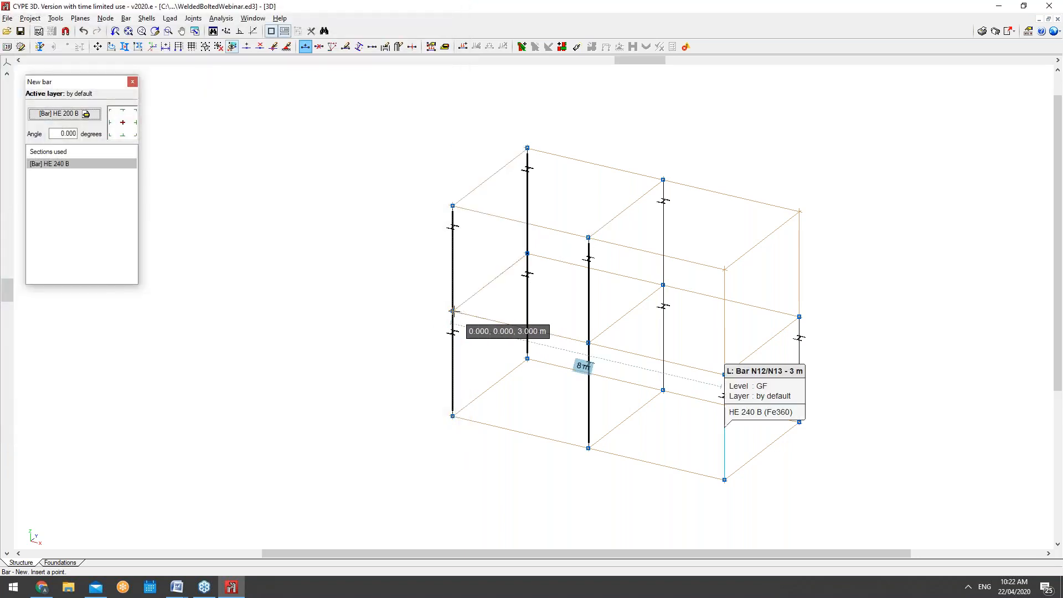
Step: Draw the four HE 200 B beams around the first bay at level FF, linking (0, 0, 3), (0, 4, 3), (4, 4, 3) and (4, 0, 3)
click(452, 311)
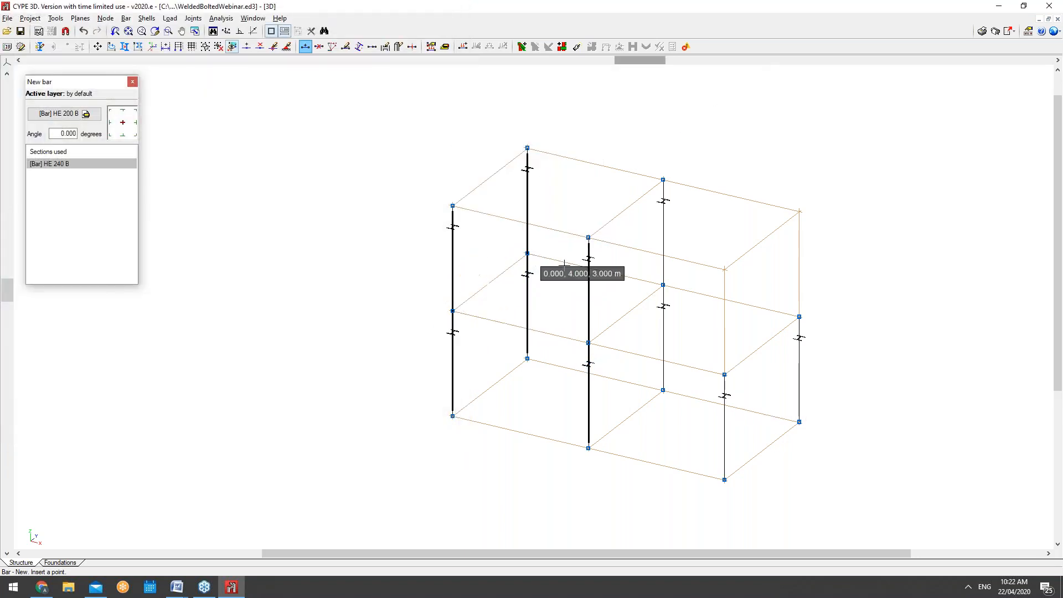
click(663, 285)
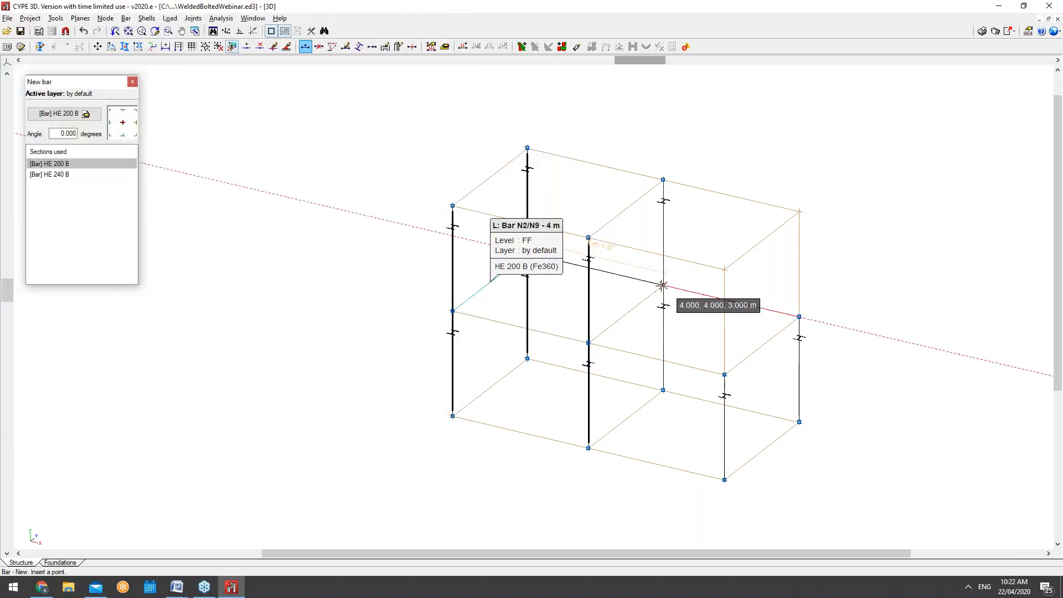
click(588, 343)
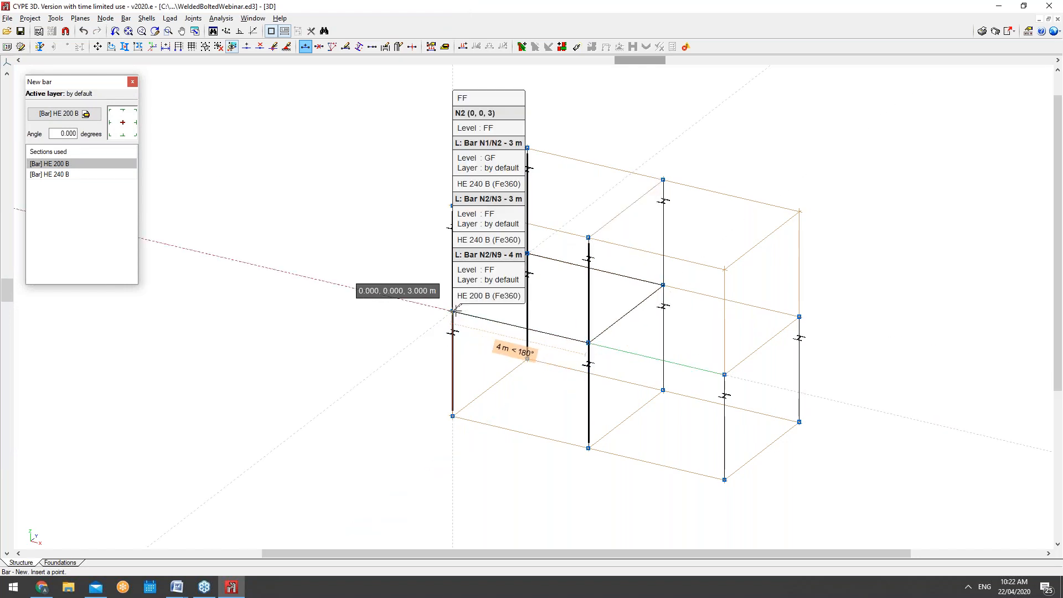
click(452, 311)
click(597, 332)
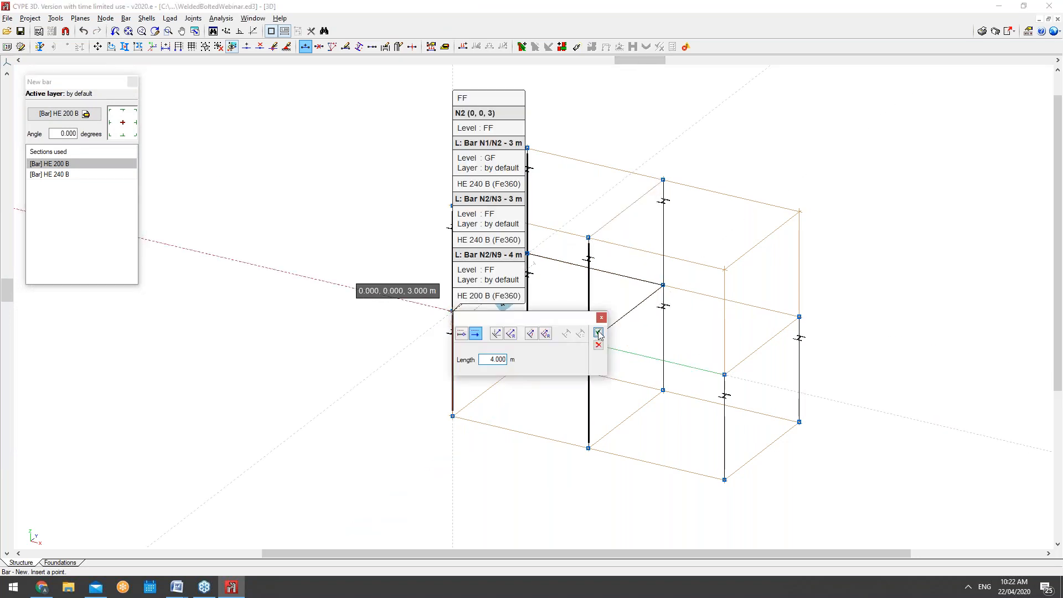
Step: Draw the four HE 200 B beams around the first bay at level SF, linking (0, 0, 6), (0, 4, 6), (4, 4, 6) and (4, 0, 6)
click(452, 206)
click(527, 148)
click(662, 179)
click(587, 237)
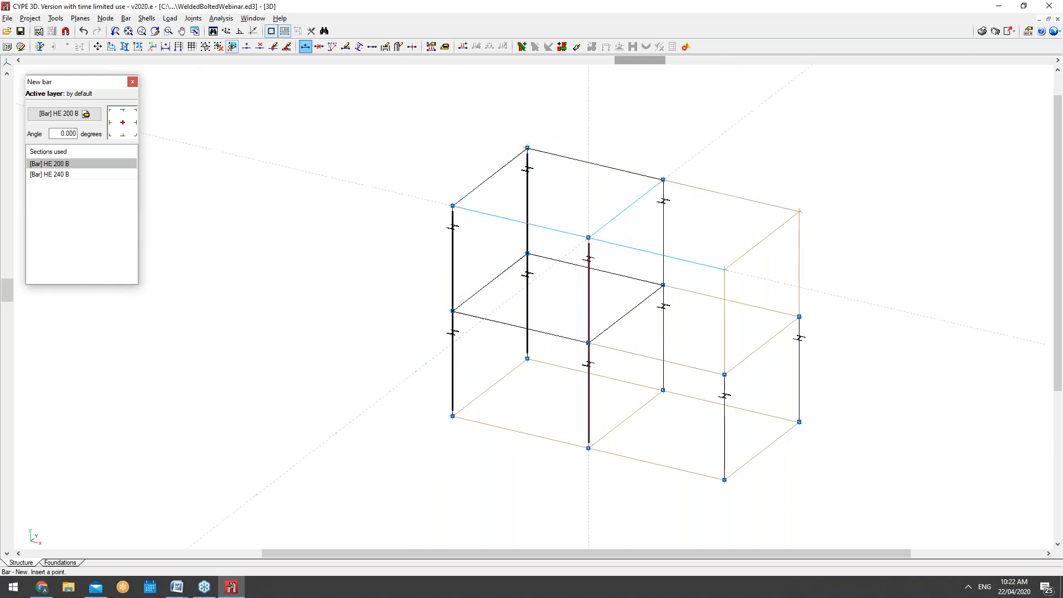
click(452, 206)
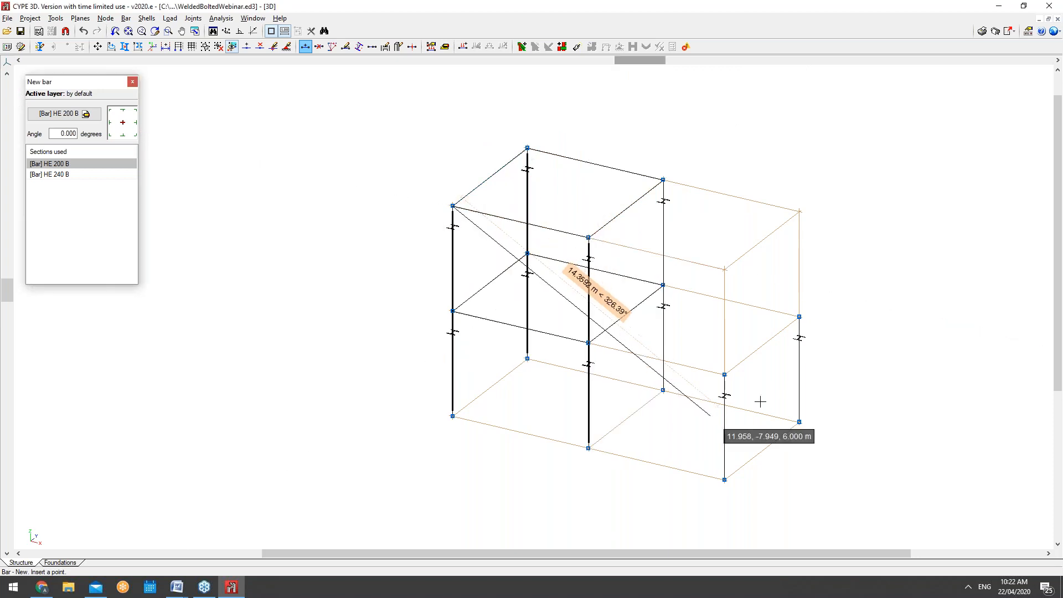
right_click(741, 377)
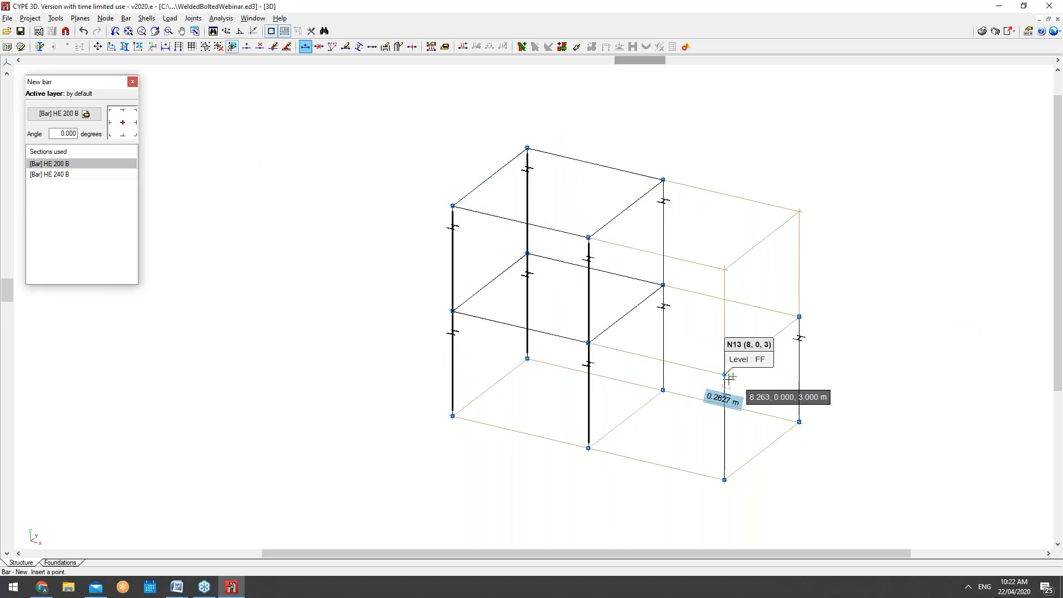
Step: Draw three HE 200 B beams around the second bay at level FF, running (4, 0, 3), (8, 0, 3), (8, 4, 3), (4, 4, 3)
click(588, 342)
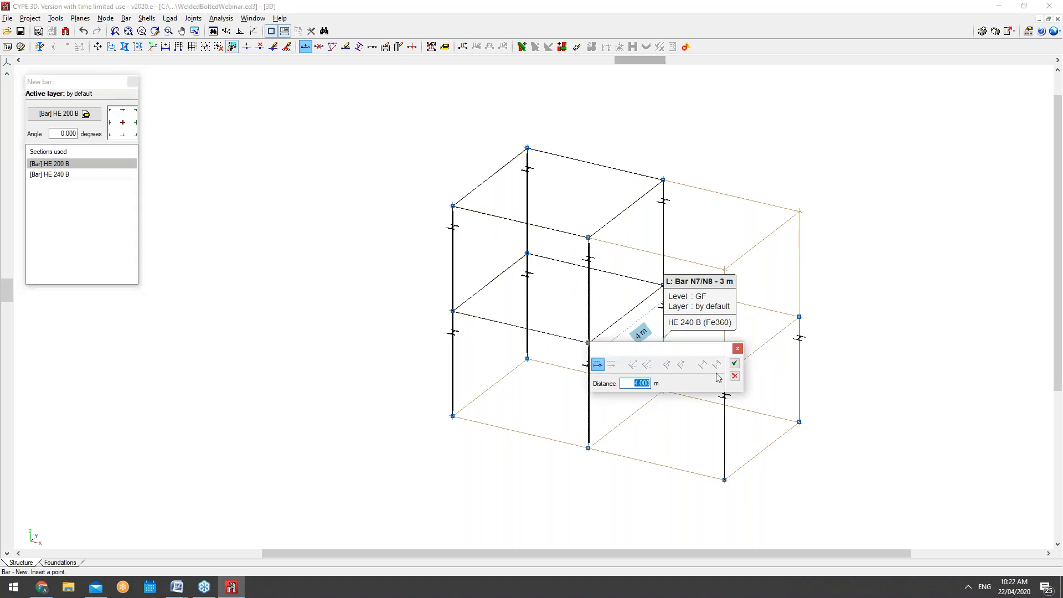
click(724, 375)
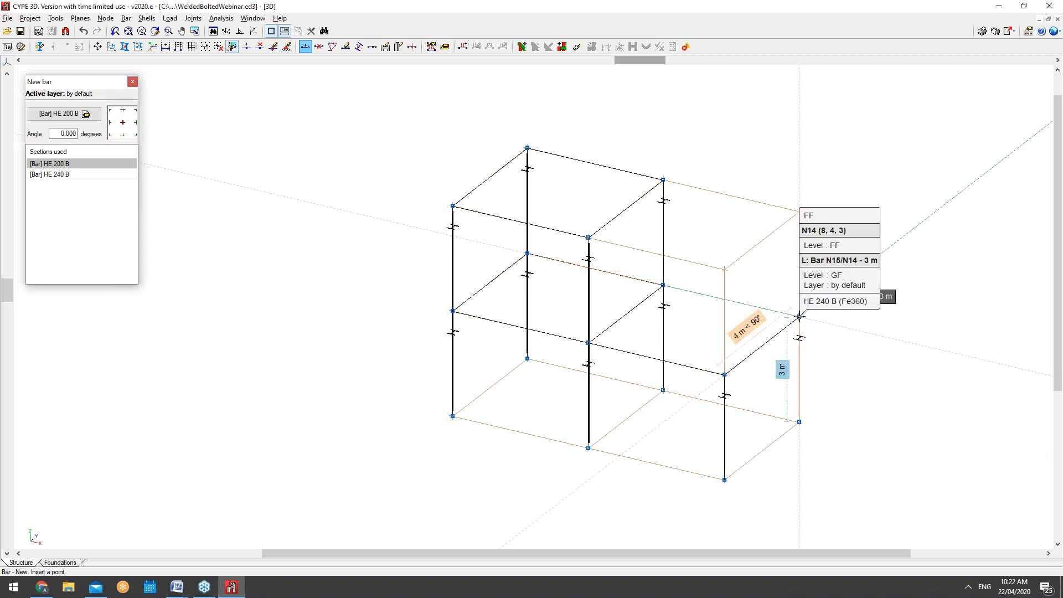
click(798, 316)
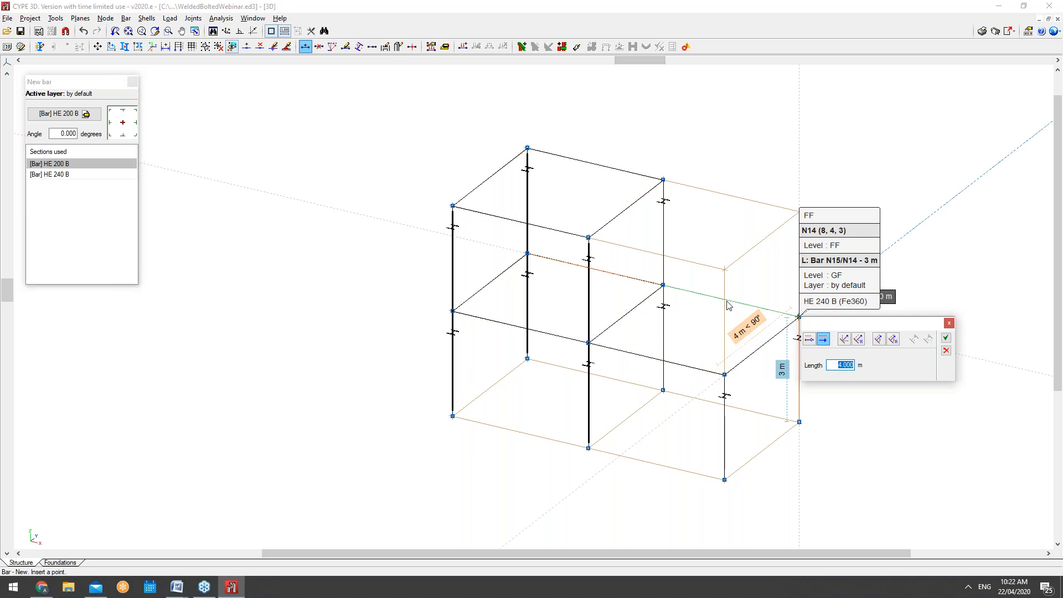
click(945, 338)
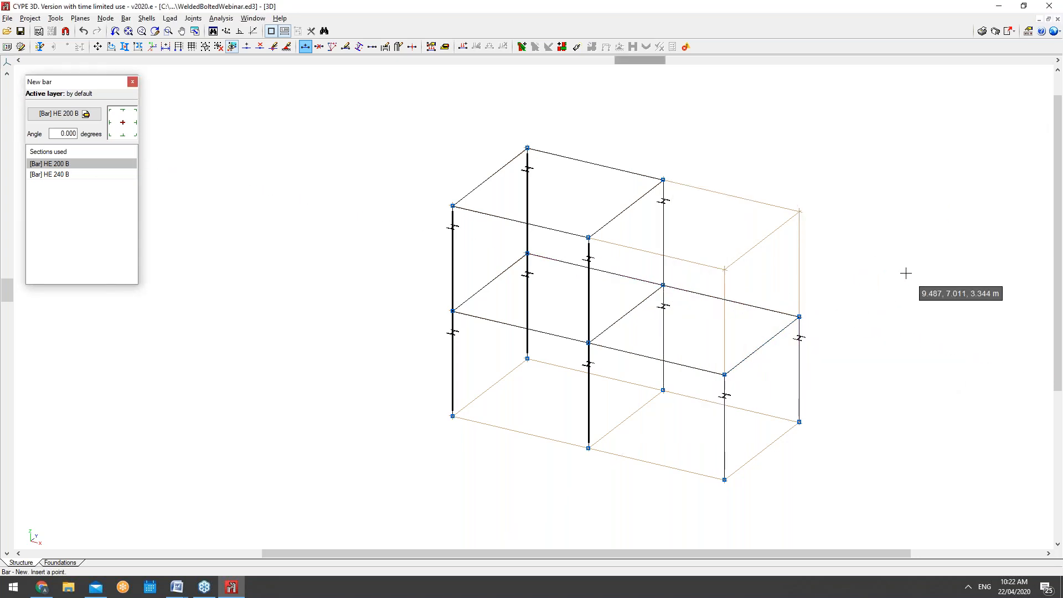
mouse_move(896, 273)
middle_down()
mouse_move(827, 282)
mouse_move(788, 246)
mouse_move(831, 240)
mouse_move(946, 254)
mouse_move(935, 268)
mouse_move(847, 254)
mouse_move(802, 266)
mouse_move(908, 256)
mouse_move(914, 266)
middle_up()
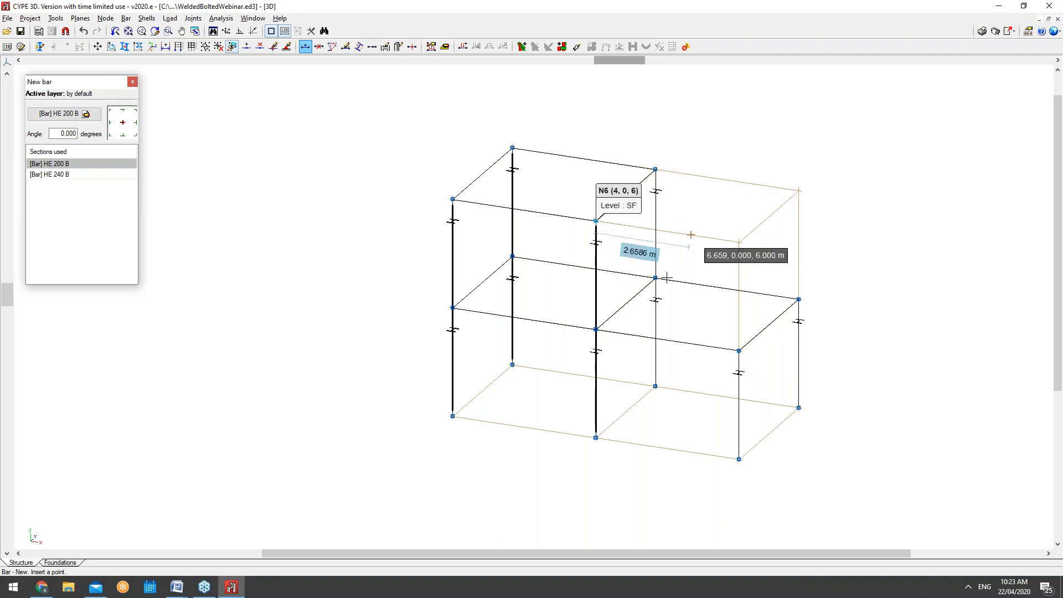
Step: Inspect the complete structure in the 3D view from different angles, checking its columns and beams, and close the view
click(62, 19)
mouse_move(147, 263)
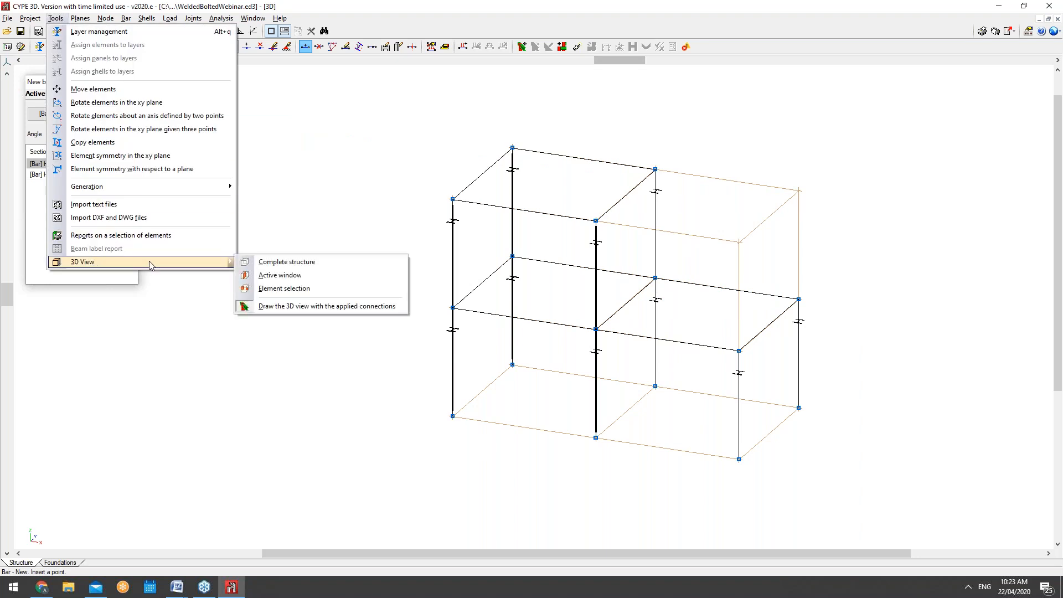
click(299, 261)
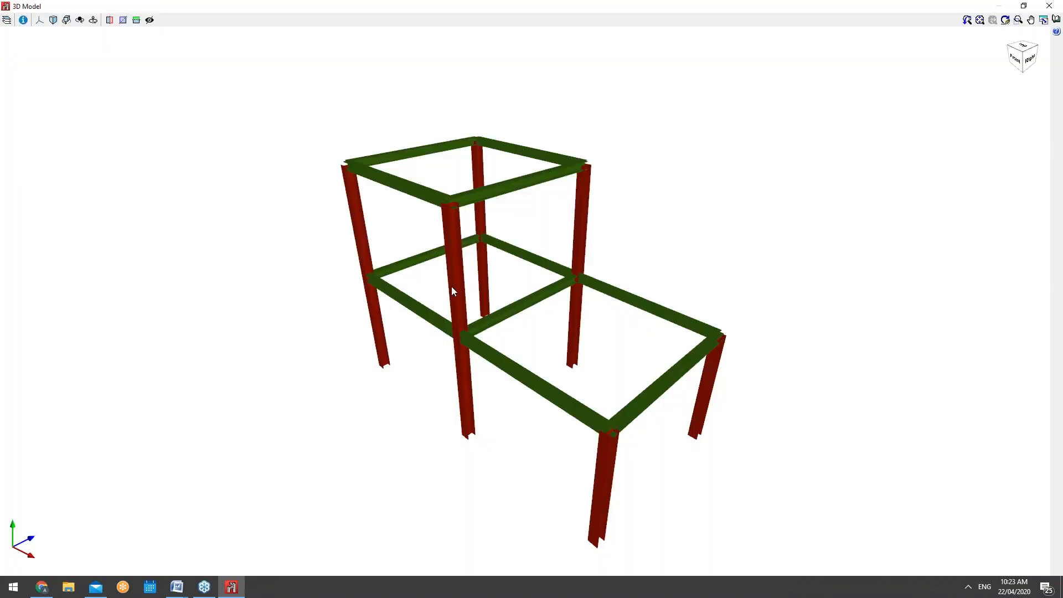
mouse_move(451, 286)
middle_down()
mouse_move(617, 277)
mouse_move(759, 247)
mouse_move(727, 227)
mouse_move(600, 211)
mouse_move(503, 311)
mouse_move(744, 280)
mouse_move(527, 356)
mouse_move(659, 339)
mouse_move(510, 319)
mouse_move(417, 368)
mouse_move(534, 340)
mouse_move(439, 332)
mouse_move(471, 364)
mouse_move(501, 354)
mouse_move(526, 369)
middle_up()
scroll(526, 356, up, 3)
scroll(480, 358, down, 2)
scroll(439, 332, down, 4)
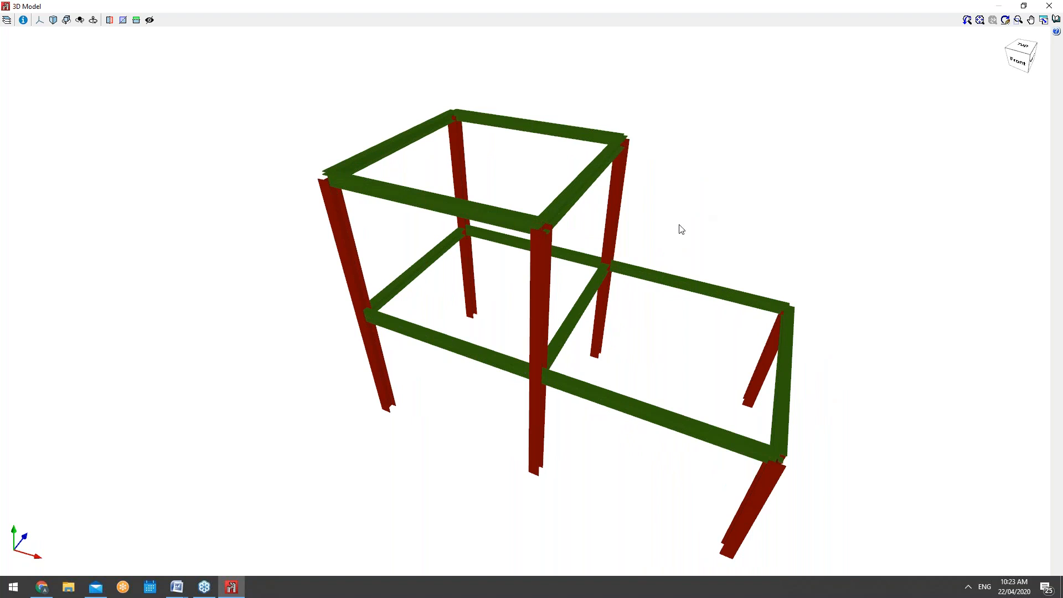
click(1049, 5)
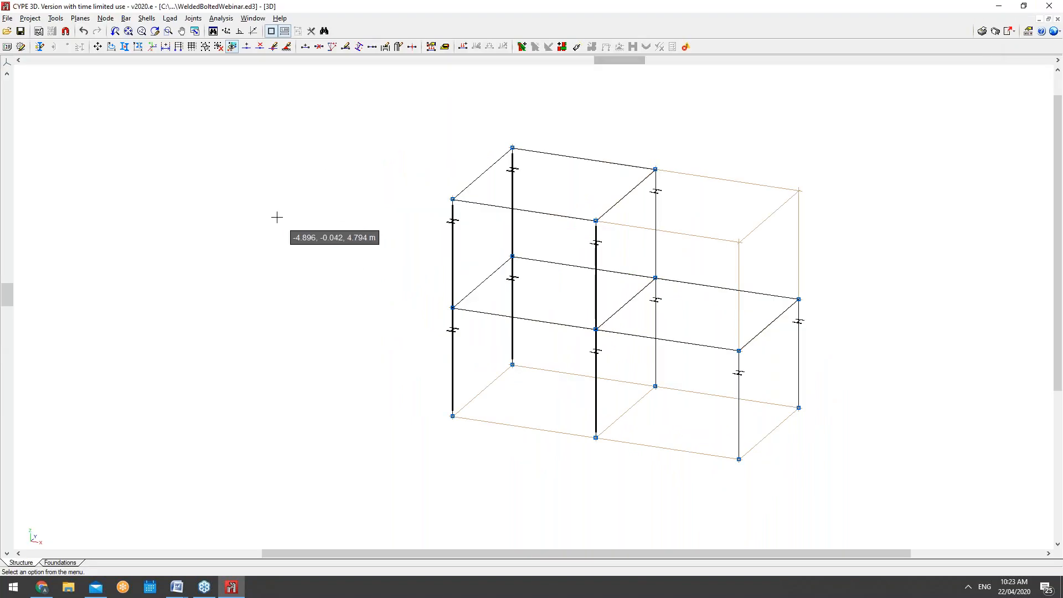
Step: Start a new joint at node N10, where two HE 200 B beams meet the HE 240 B column, and maximise its connection editor
scroll(642, 284, up, 1)
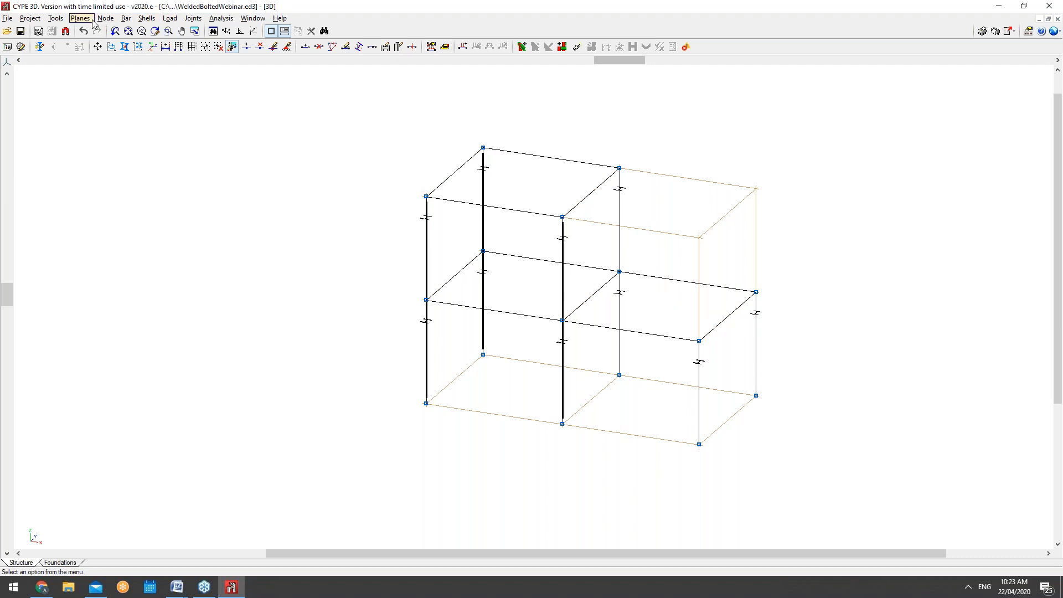
click(146, 18)
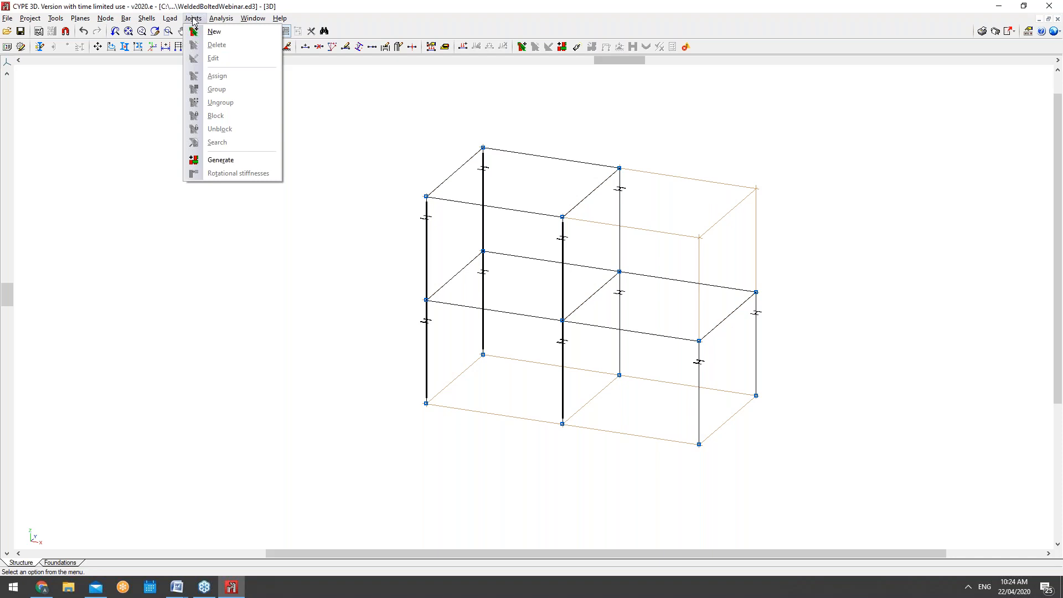
click(213, 32)
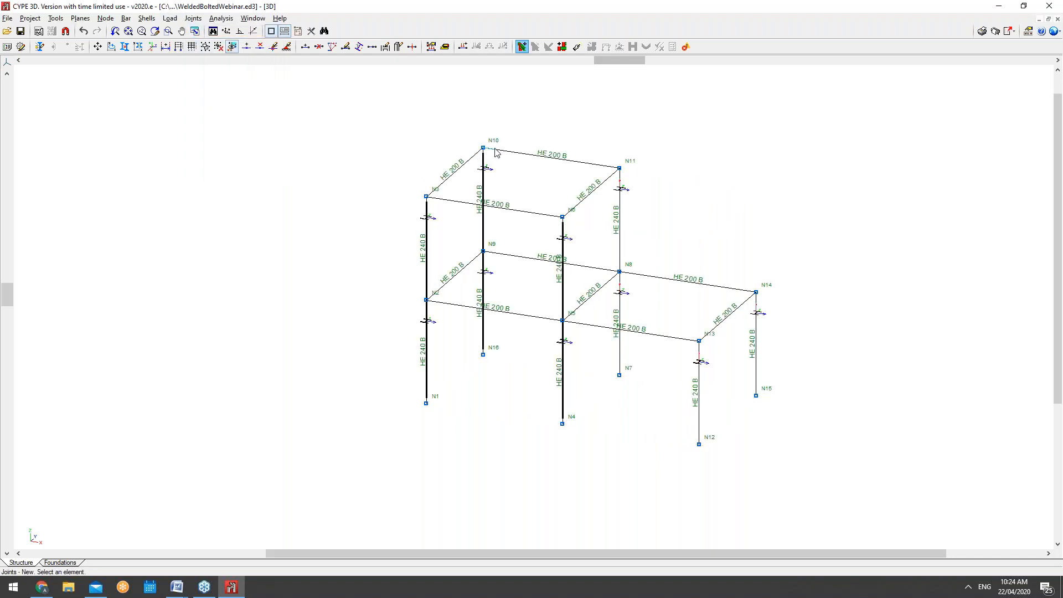
scroll(506, 147, up, 3)
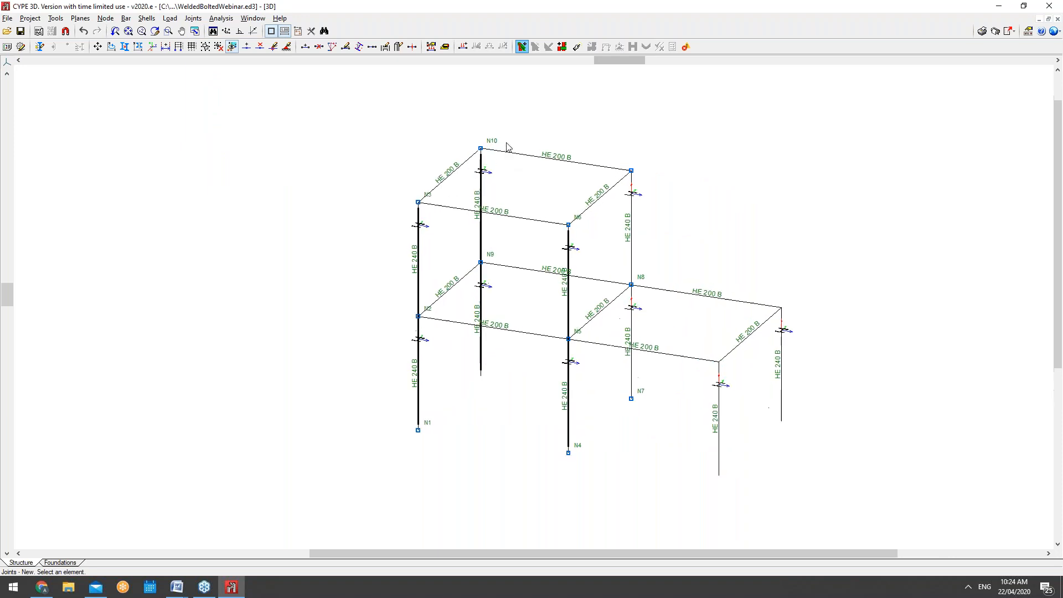
scroll(477, 139, up, 4)
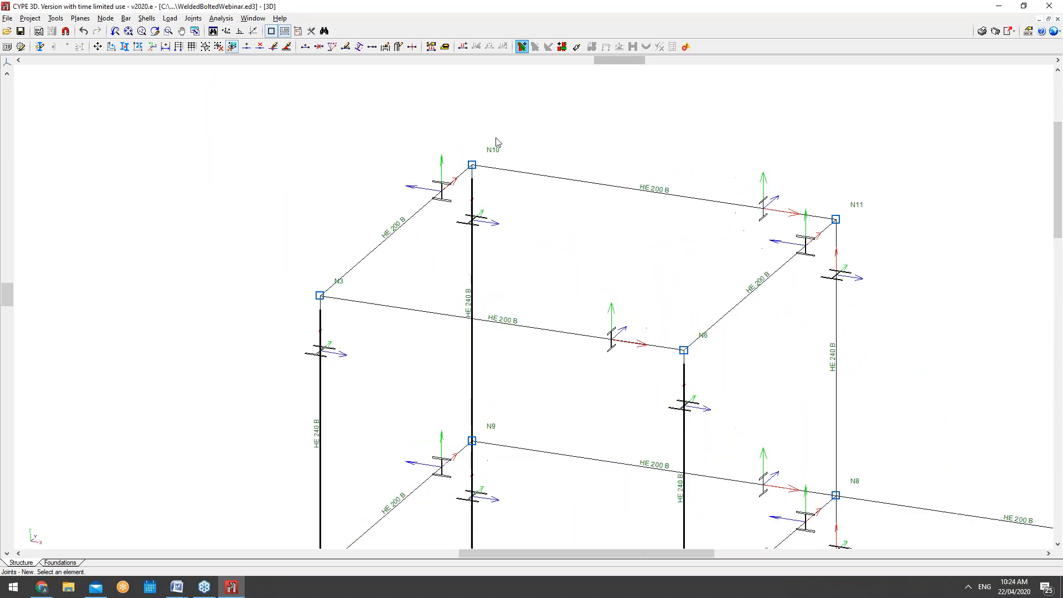
scroll(499, 145, up, 3)
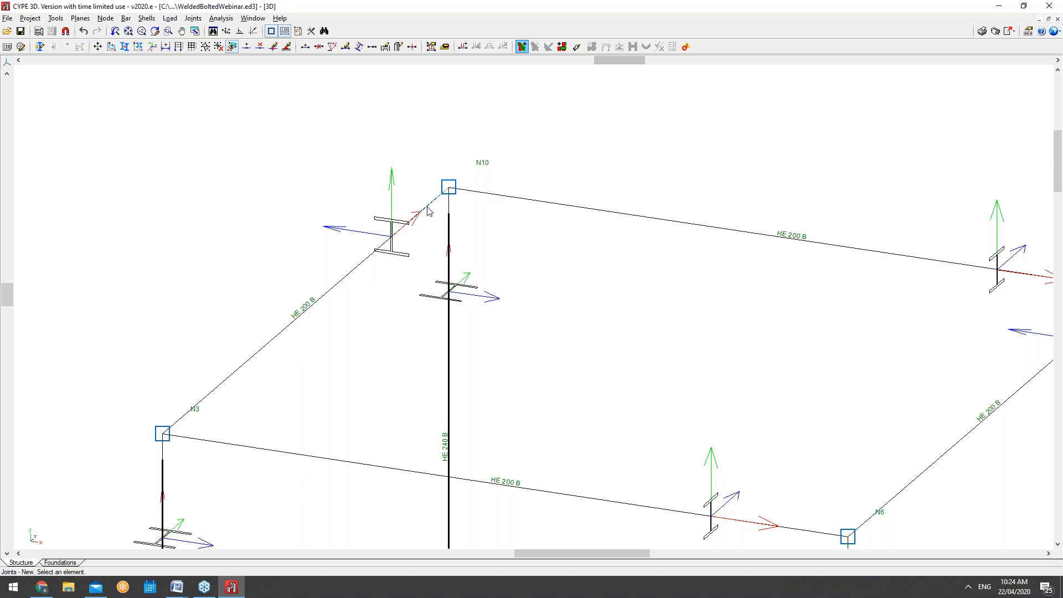
click(450, 190)
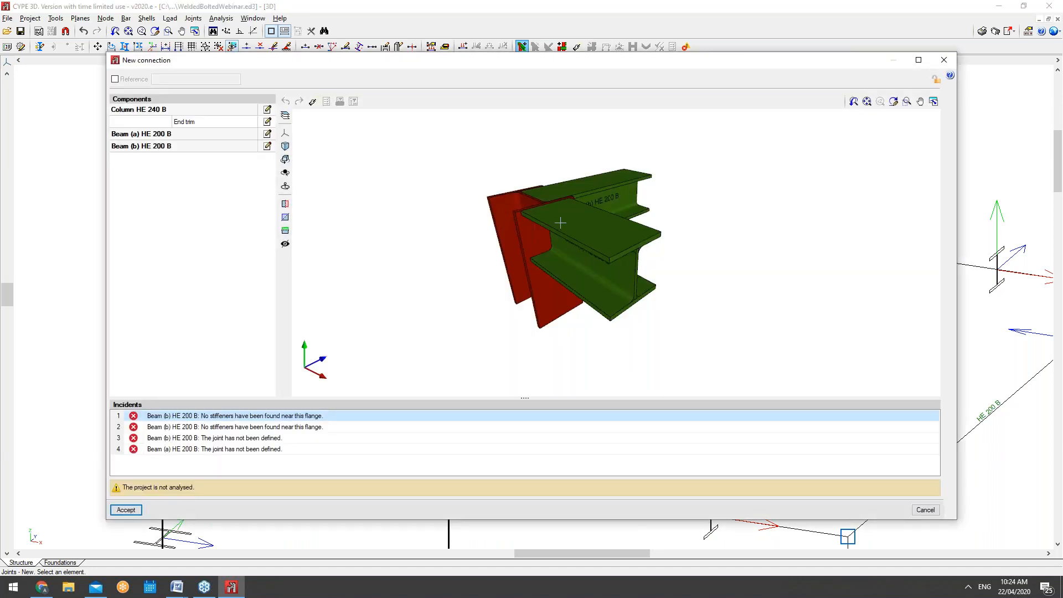
double_click(564, 63)
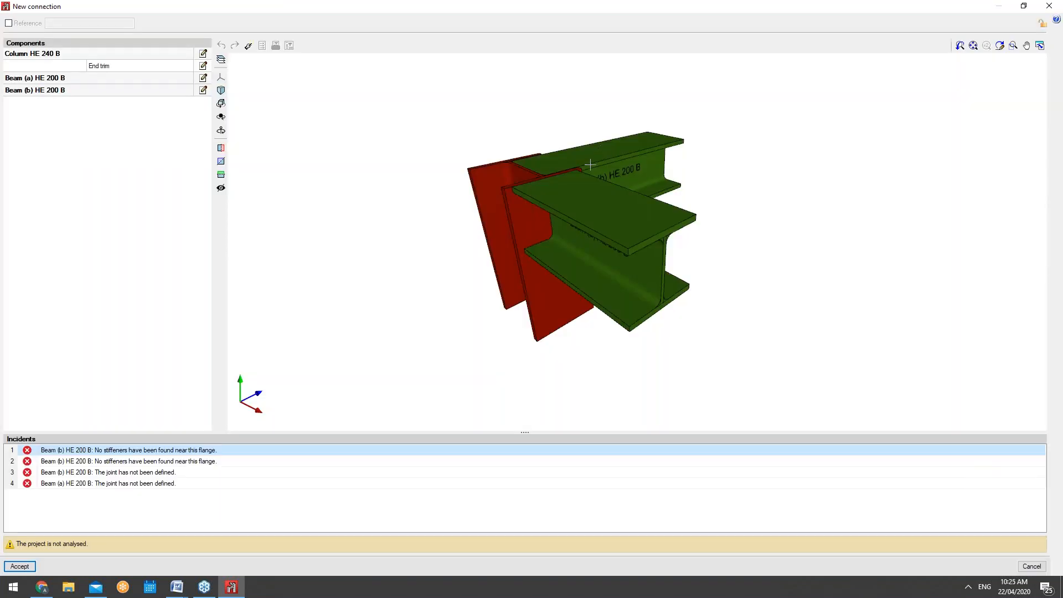
Step: Orbit the connection model to see both beams and set its 3D view background to the light blue gradient
middle_drag(596, 200, 407, 177)
middle_drag(736, 244, 501, 283)
scroll(570, 279, down, 4)
middle_drag(640, 288, 671, 294)
click(221, 60)
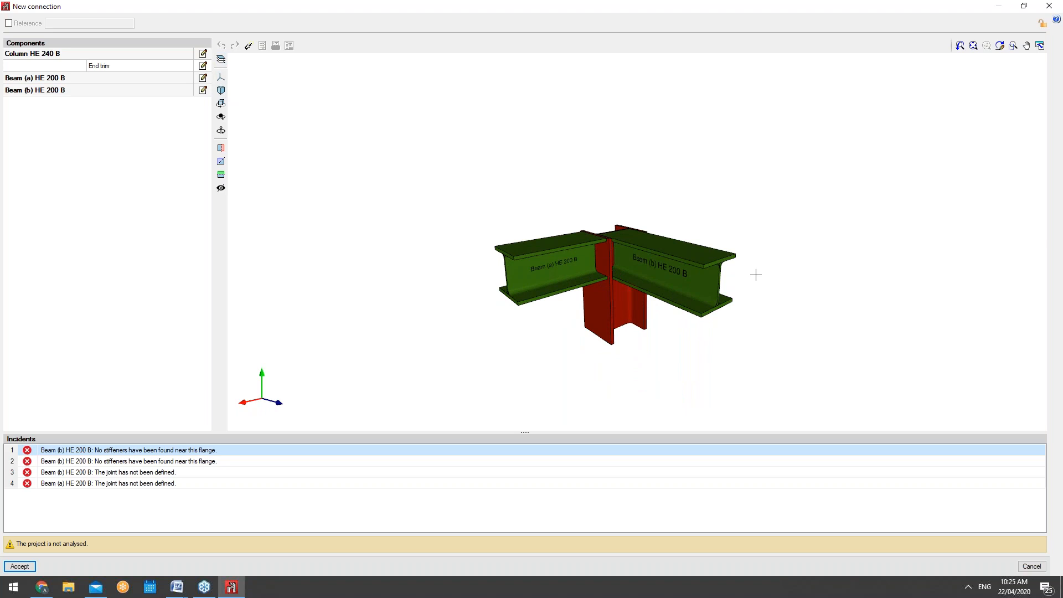
click(221, 60)
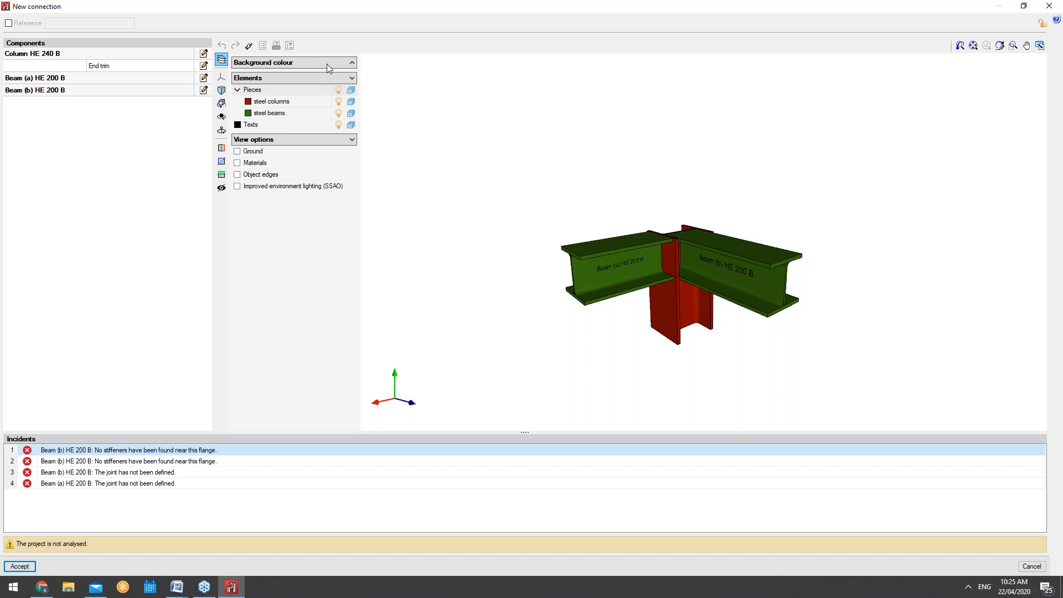
click(327, 64)
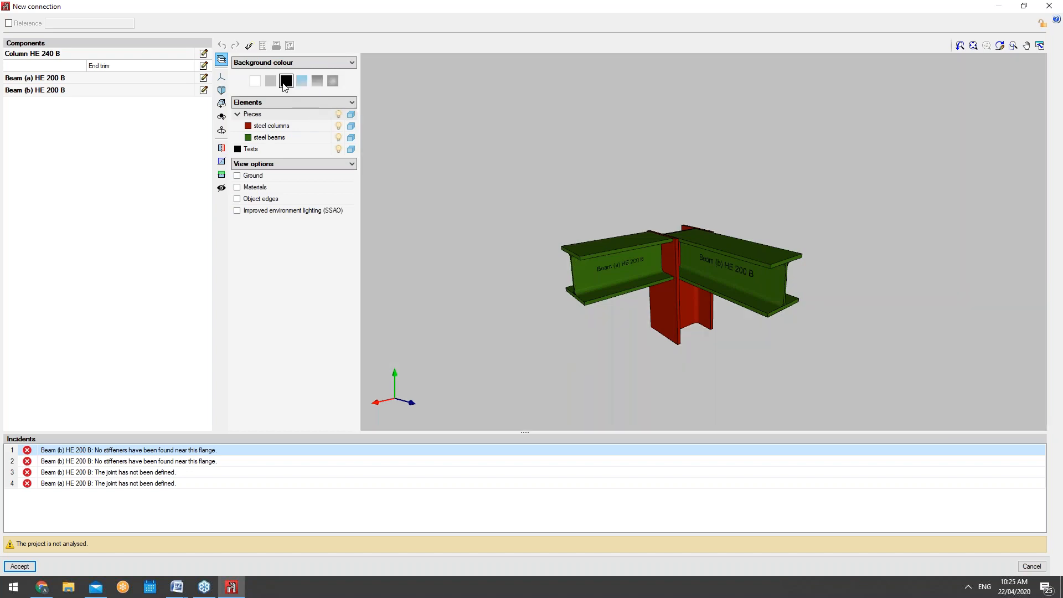
click(285, 82)
click(301, 82)
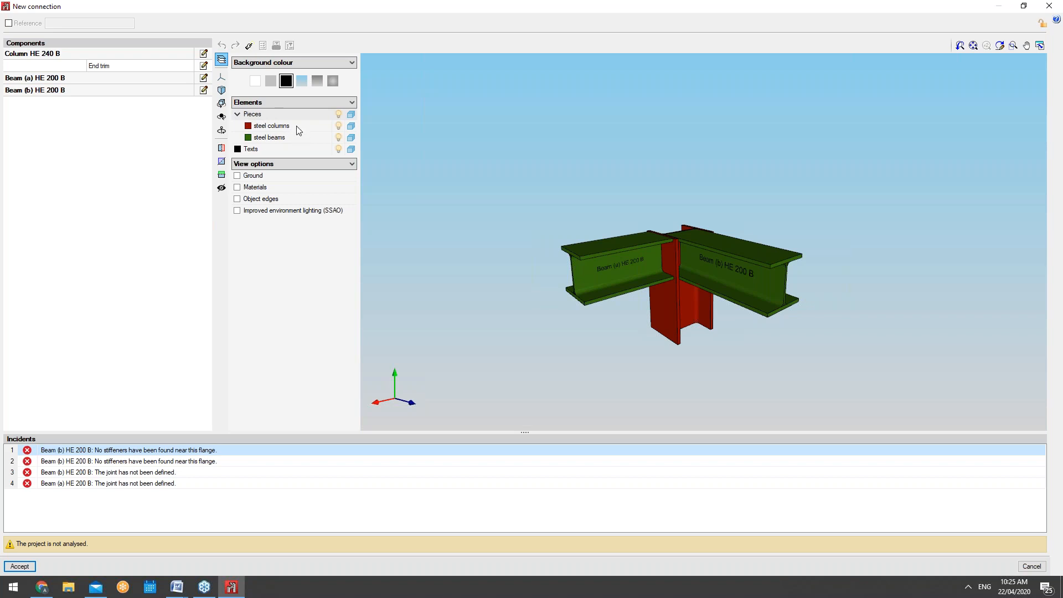
Step: Try switching the Texts, Ground, Materials and Object edges display options on and off in the connection's 3D view
middle_drag(648, 272, 647, 275)
click(338, 150)
click(338, 149)
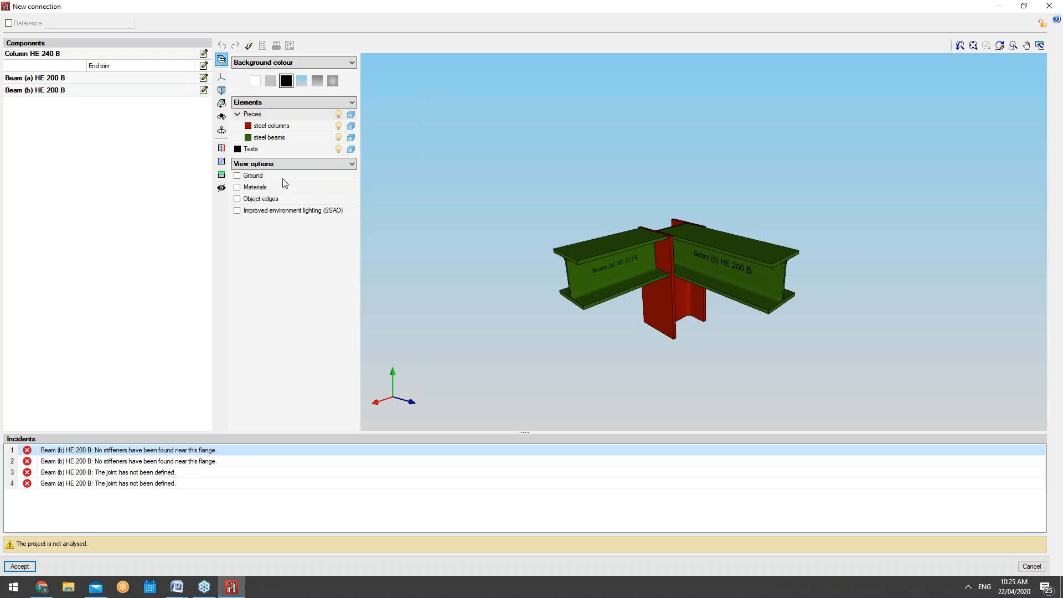
click(255, 177)
click(255, 176)
click(258, 188)
click(258, 191)
click(257, 191)
click(260, 199)
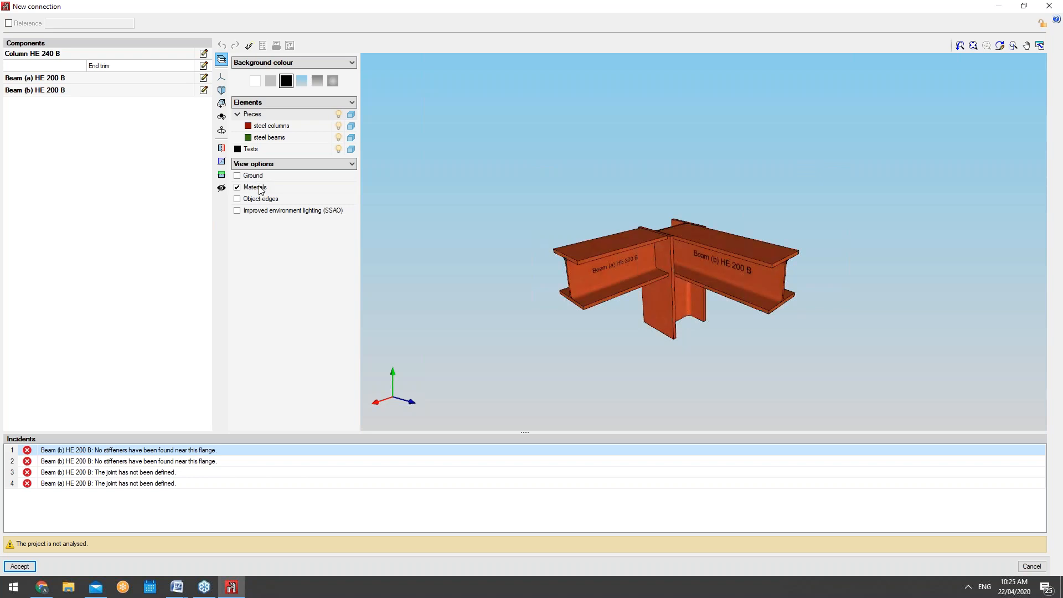
click(260, 188)
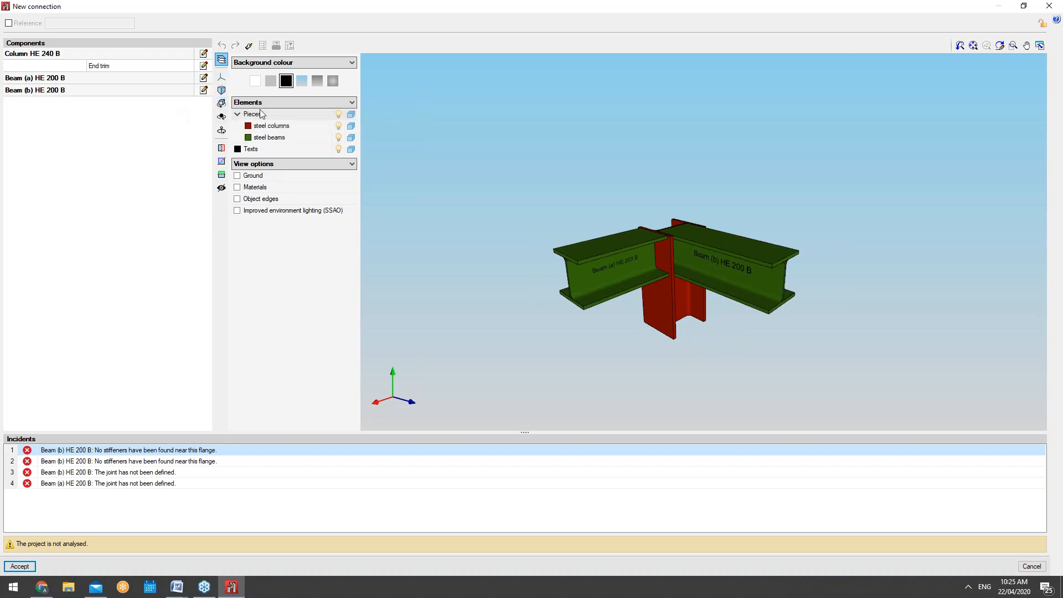
click(255, 80)
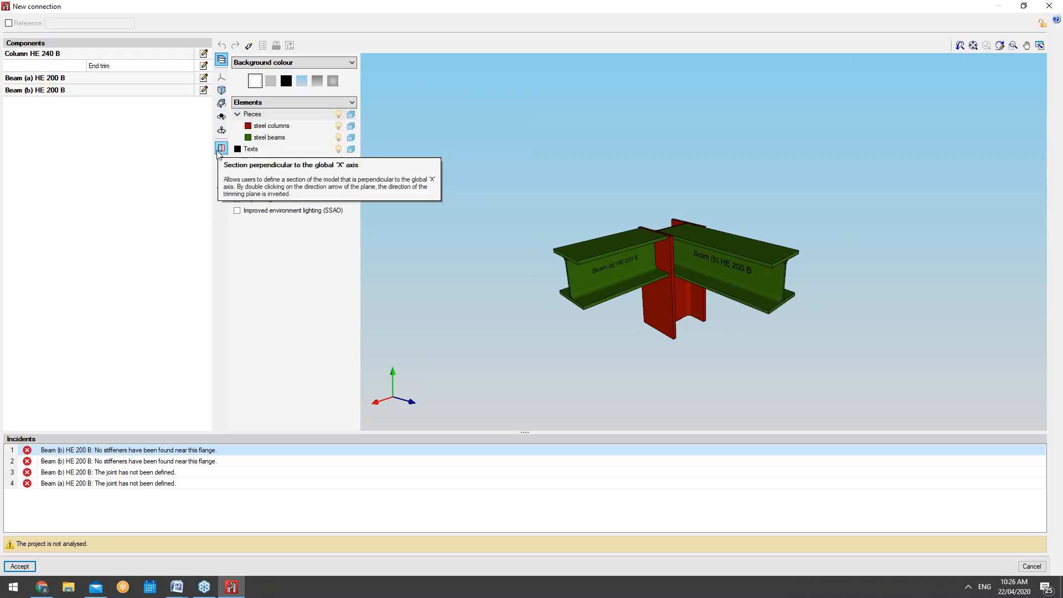
Step: Examine the connection model in several preset axis orientations and from an orbited angle
click(221, 77)
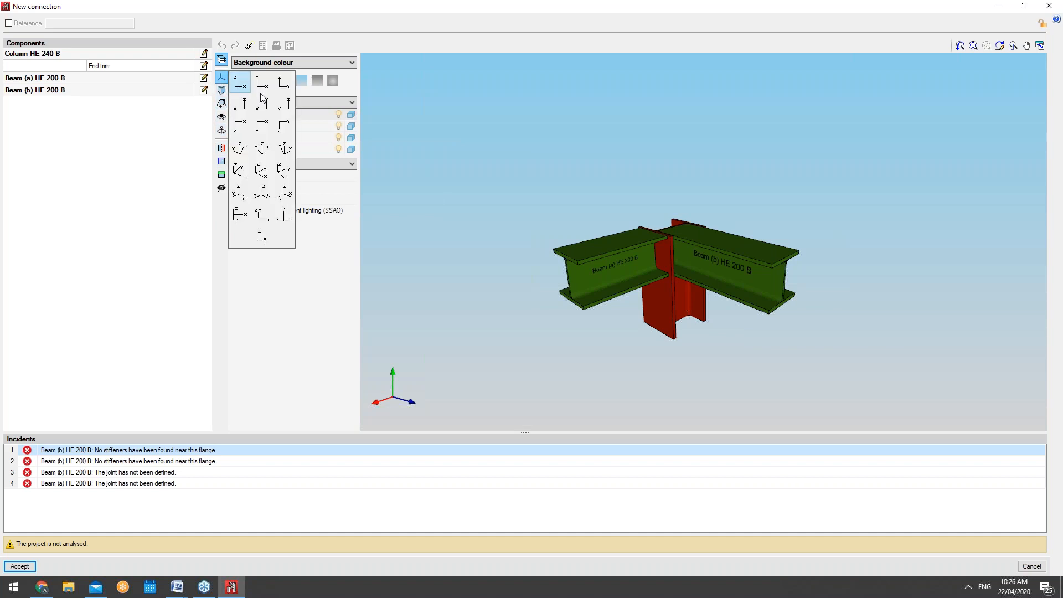
click(261, 104)
click(285, 106)
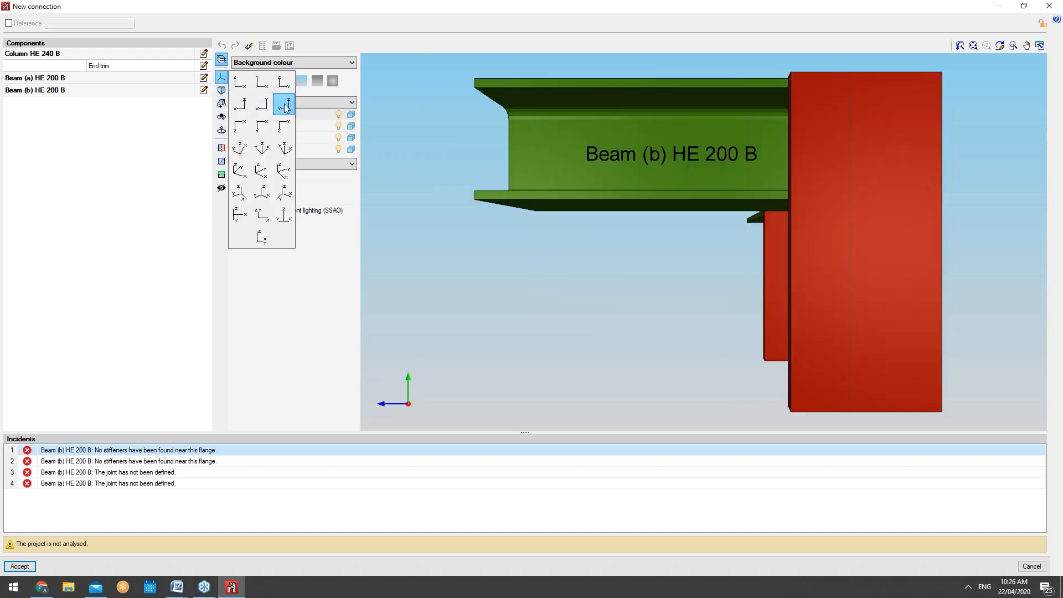
click(282, 83)
click(262, 82)
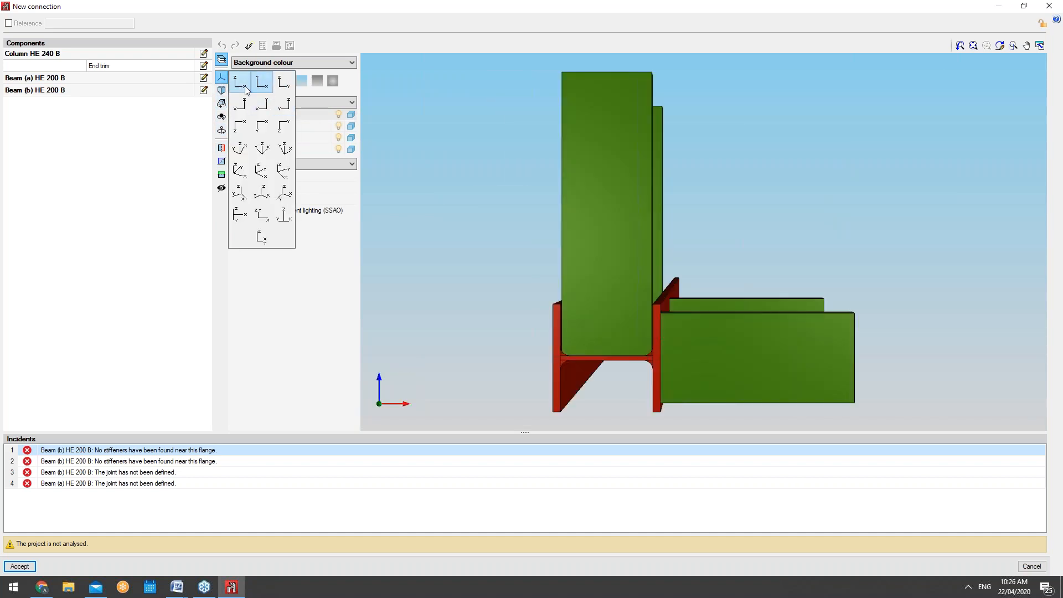
click(240, 82)
click(239, 105)
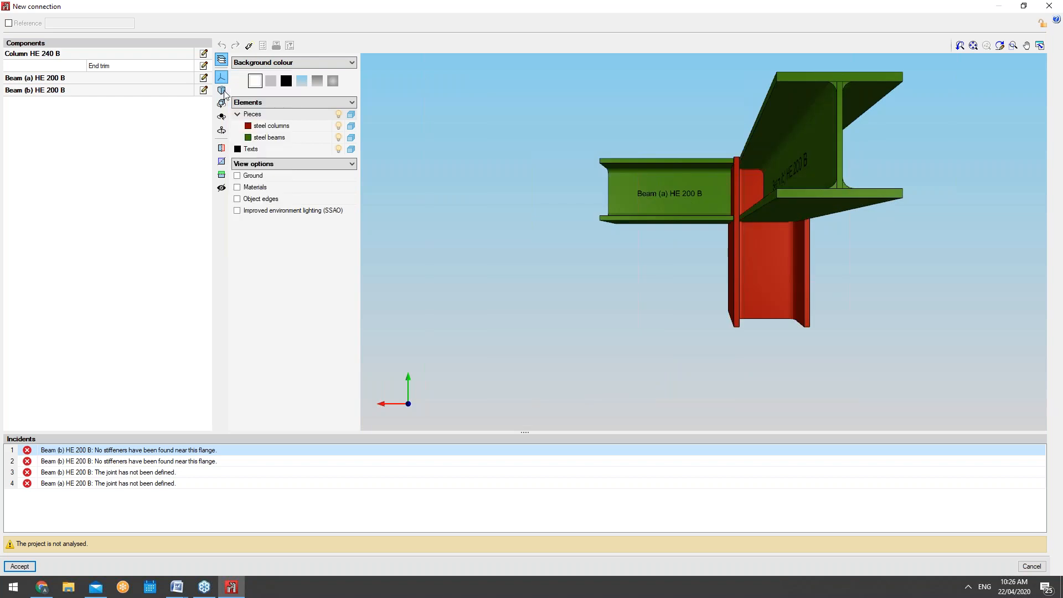
click(222, 90)
click(217, 90)
mouse_move(608, 204)
mouse_down()
mouse_move(773, 218)
mouse_move(831, 210)
mouse_move(726, 222)
mouse_up()
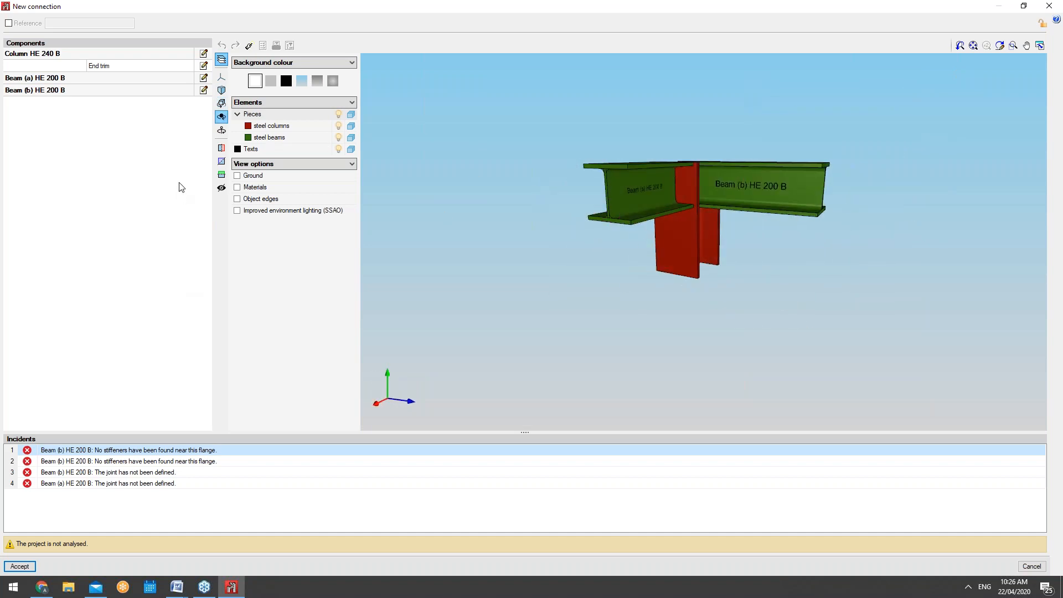
click(221, 116)
Step: Section the connection model perpendicular to the global X axis and move the section plane outward past the end of Beam (a)
click(222, 148)
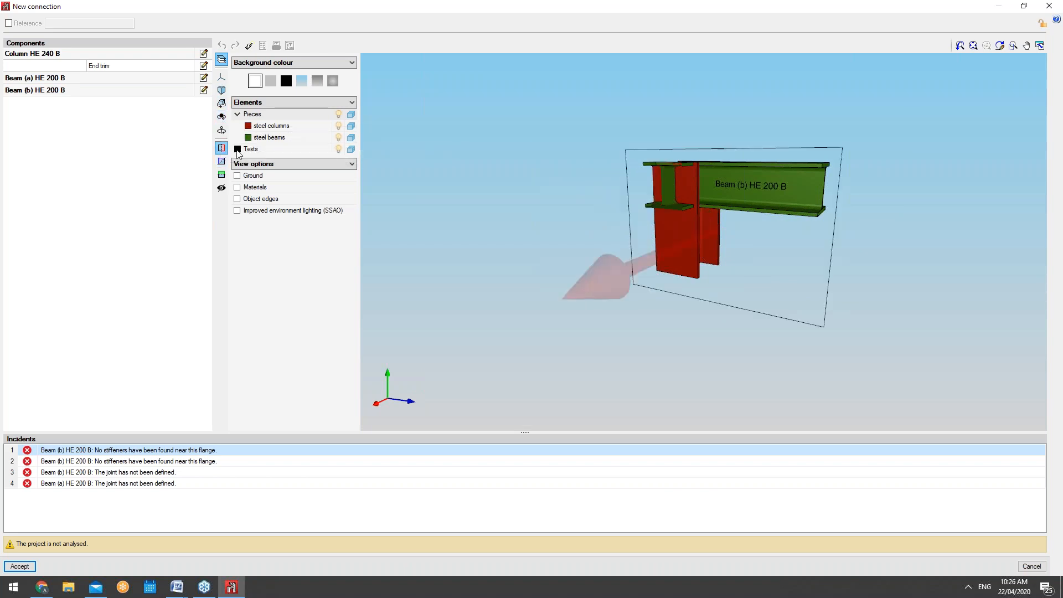
middle_drag(769, 300, 600, 293)
drag(571, 259, 393, 259)
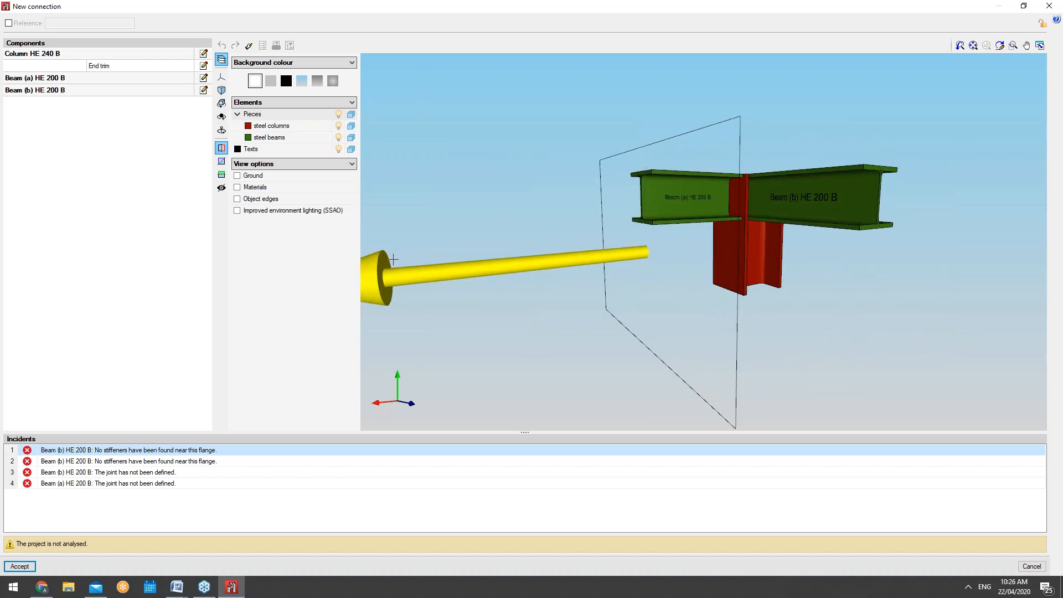
Step: Turn off the section plane in the 3D view and try switching the connection's Reference option on and off
click(222, 148)
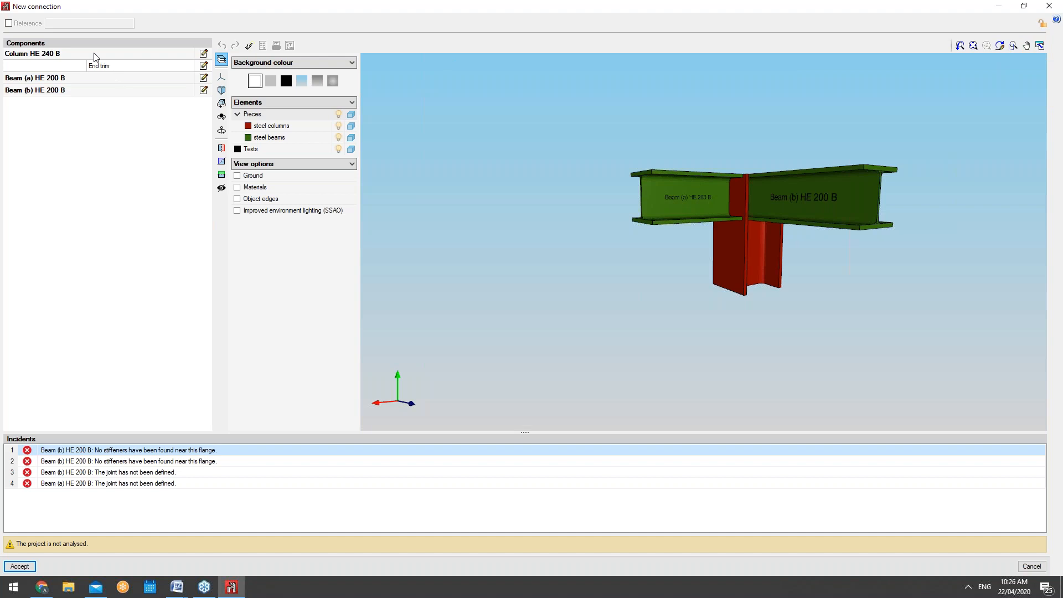
click(8, 23)
click(56, 22)
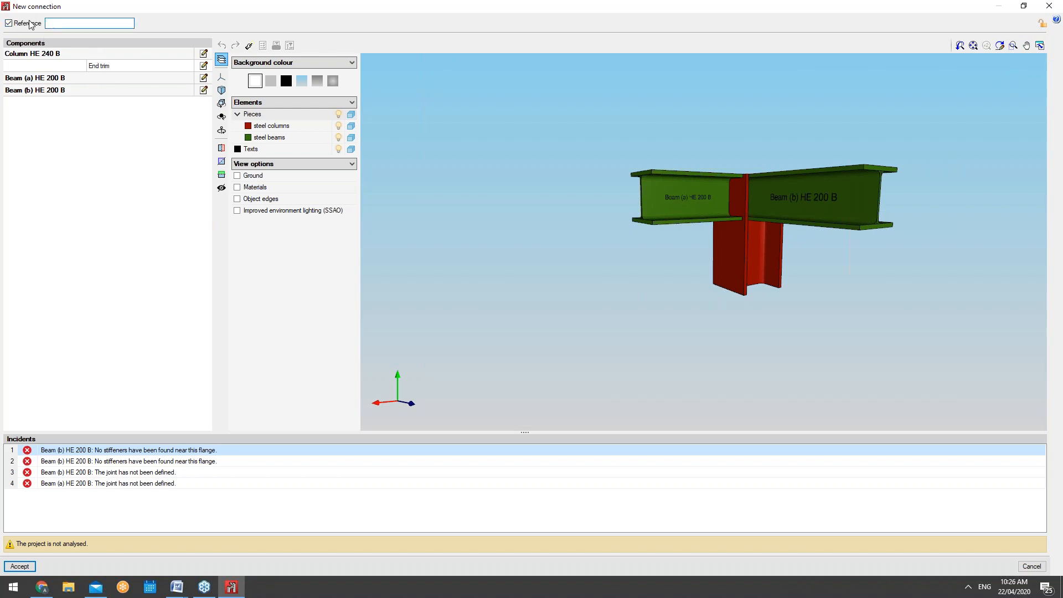
click(9, 23)
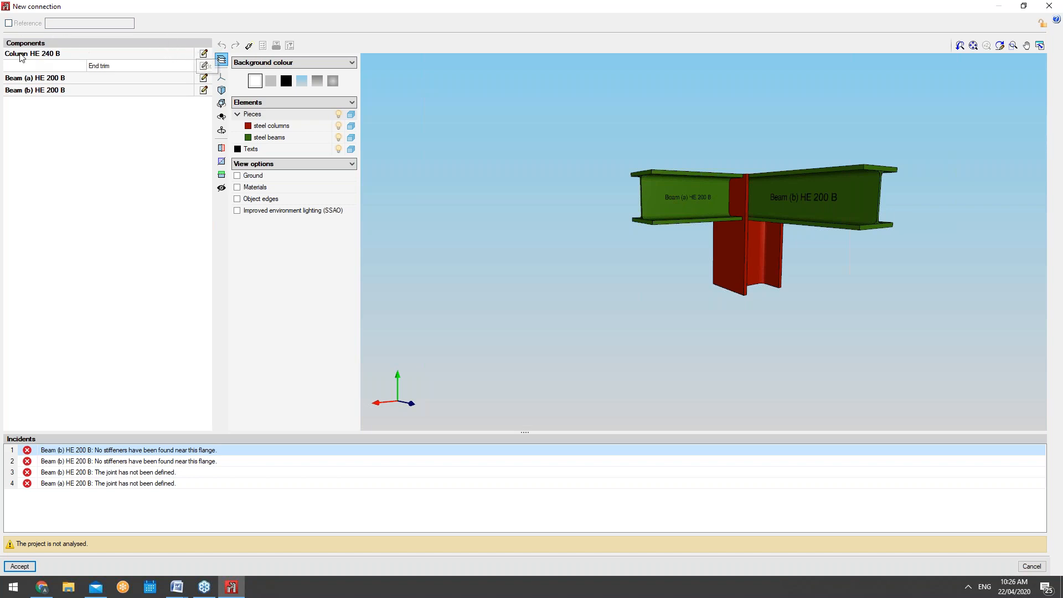
Step: Examine the reinforcement generation, end trim and stiffener settings available for Column HE 240 B
click(203, 55)
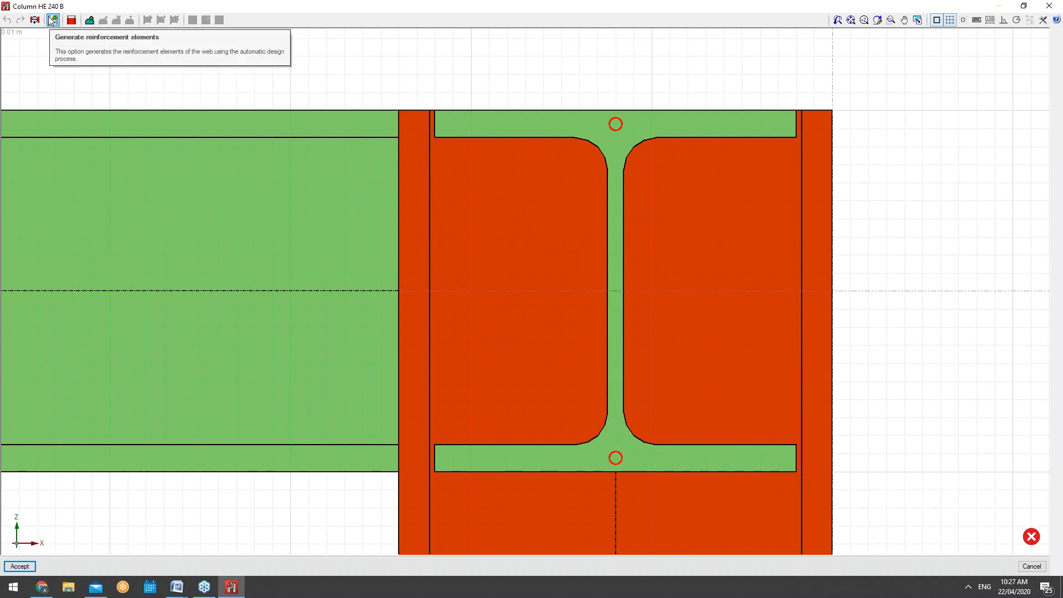
click(54, 20)
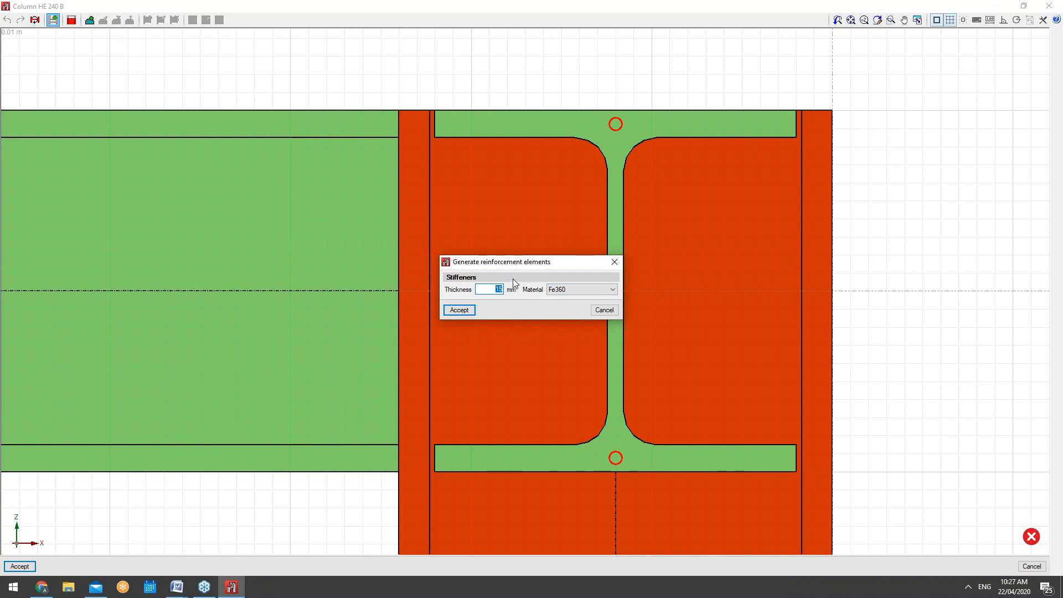
click(604, 310)
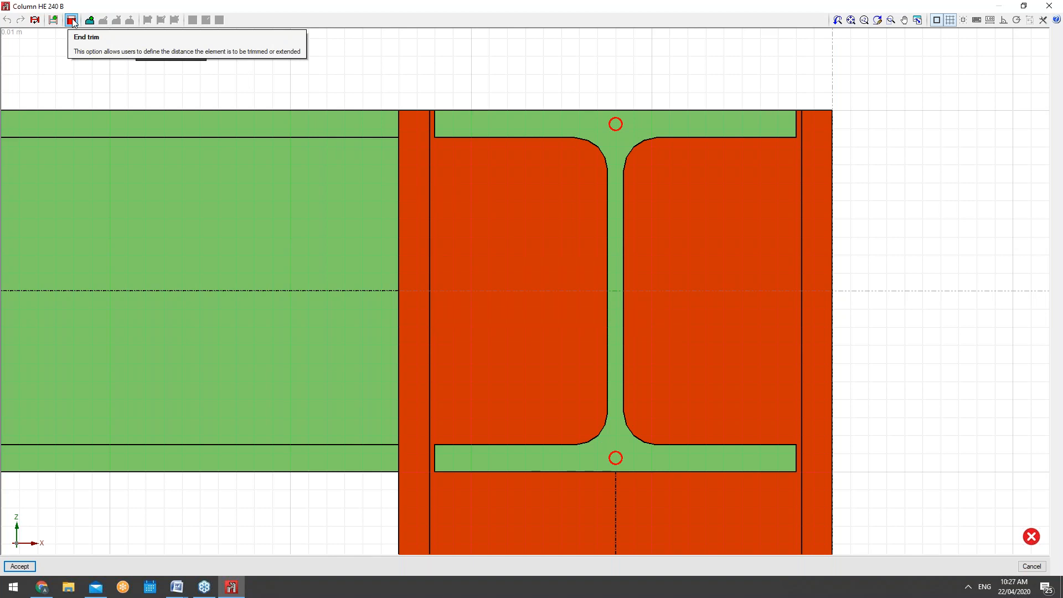
click(72, 21)
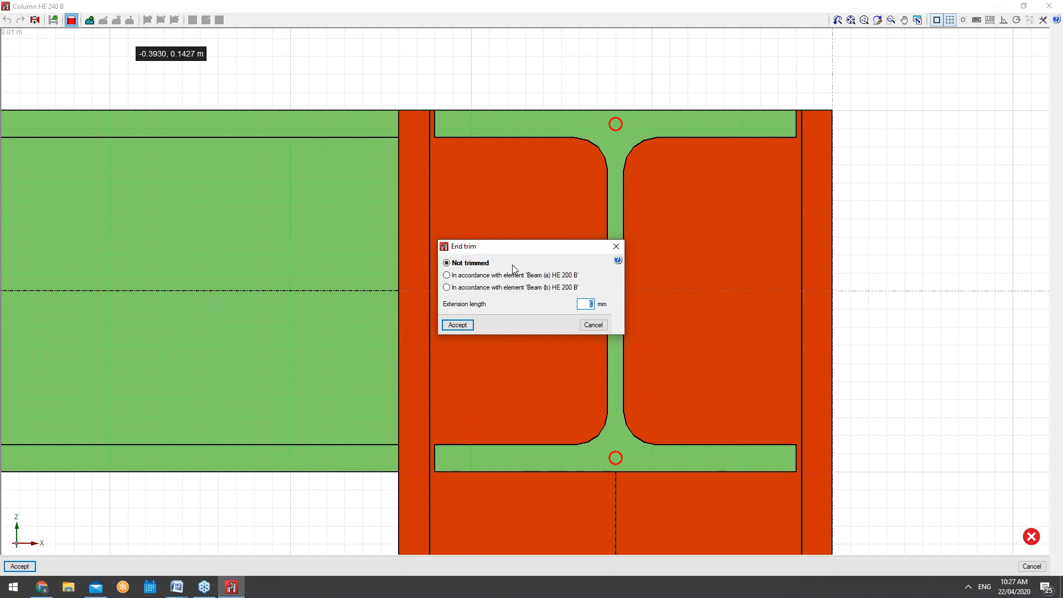
click(590, 325)
click(90, 21)
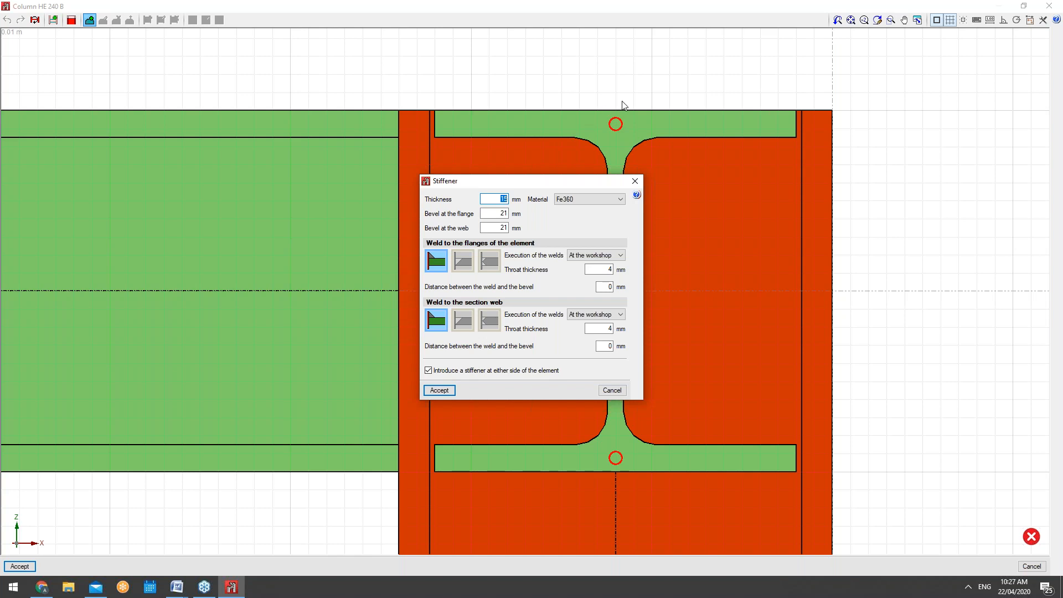
click(639, 185)
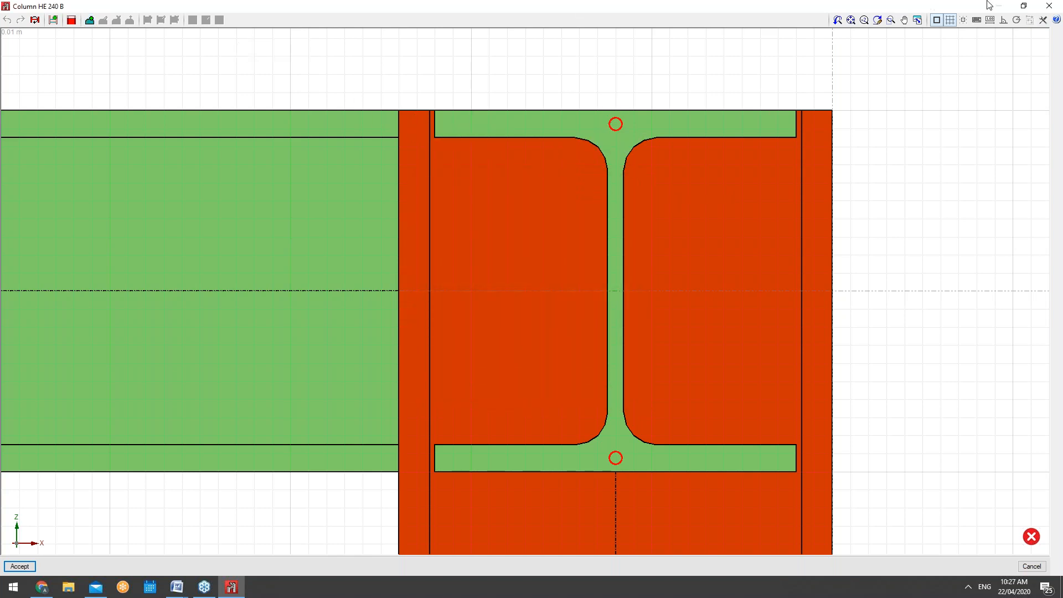
click(1049, 5)
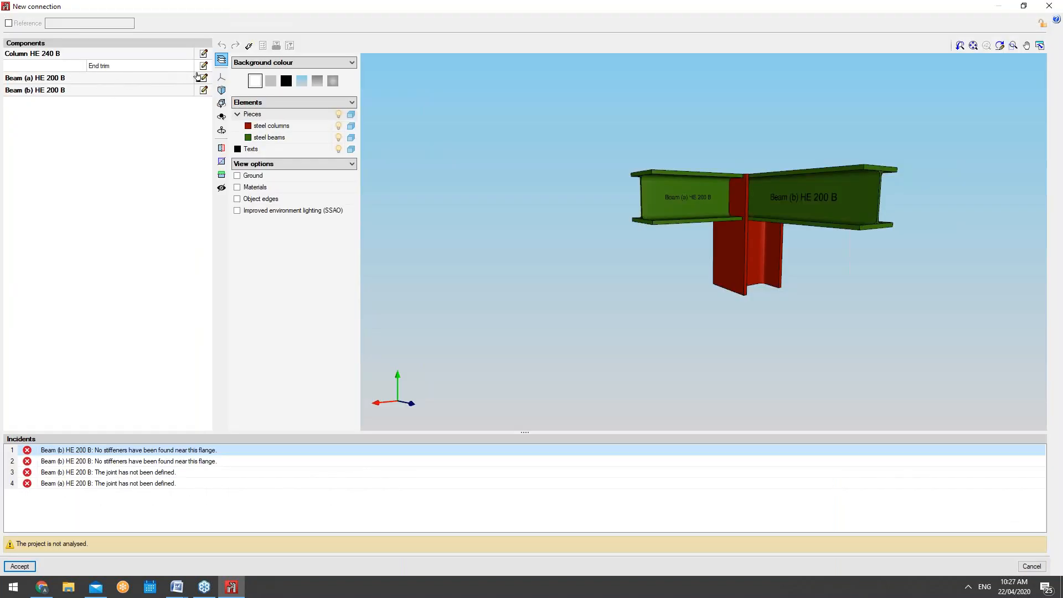
Step: Enable a welded connection for Beam (a) HE 200 B and try another web weld type before returning to Fillet
click(203, 78)
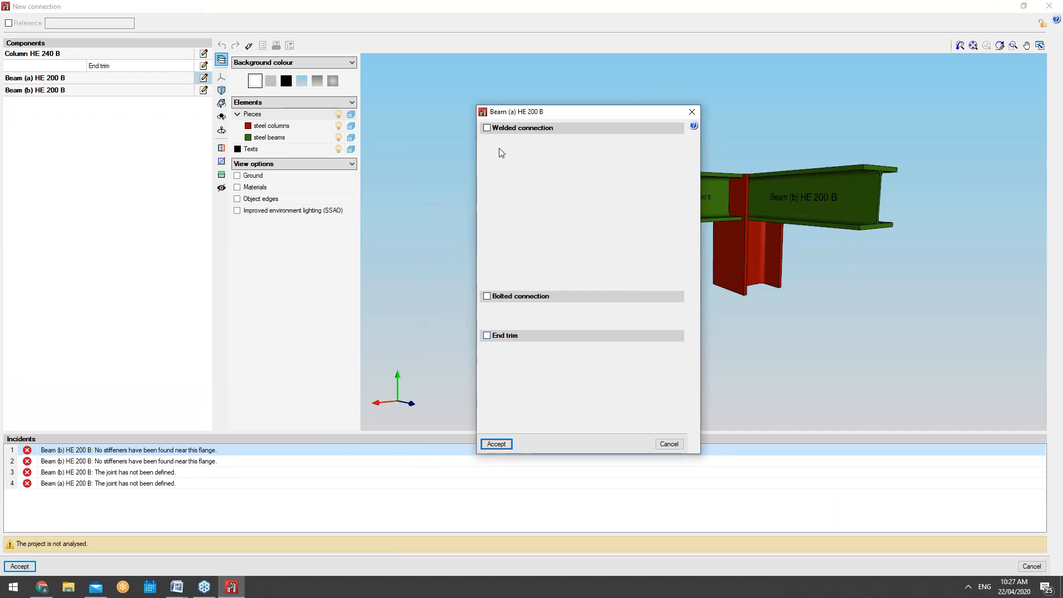
drag(499, 117, 403, 81)
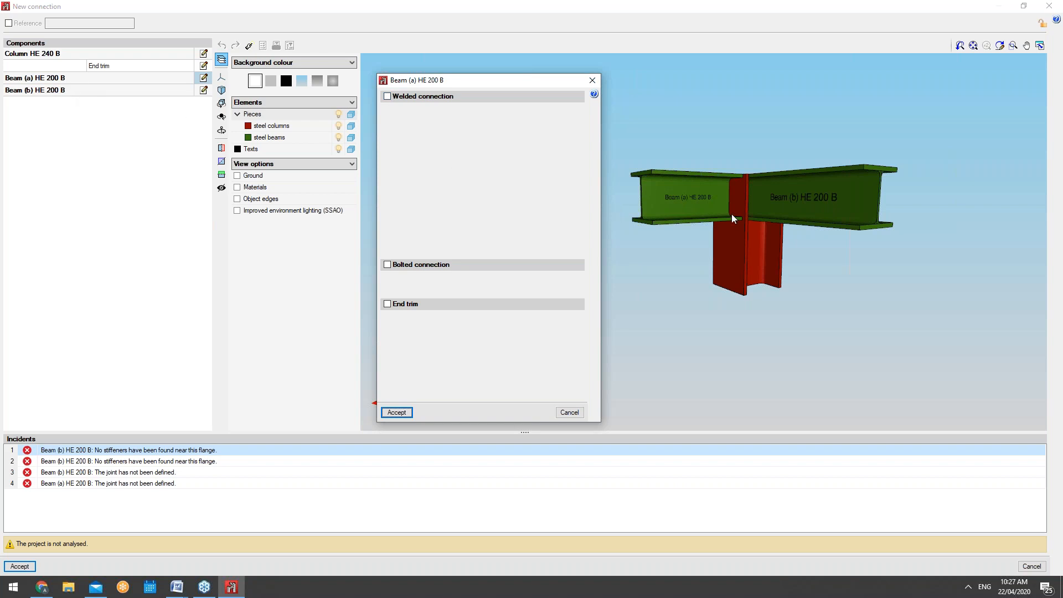
click(386, 97)
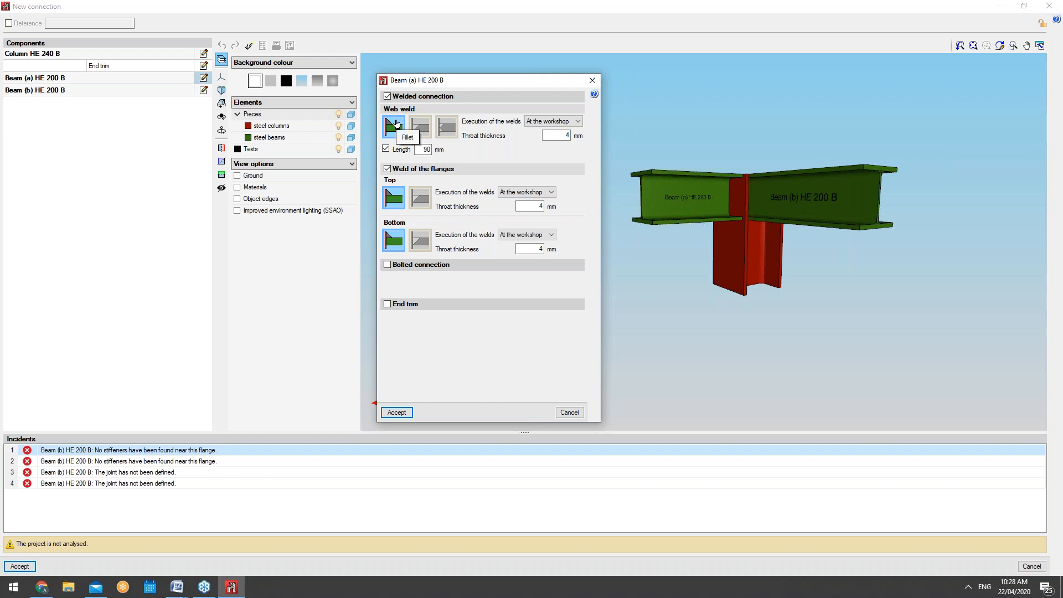
click(429, 130)
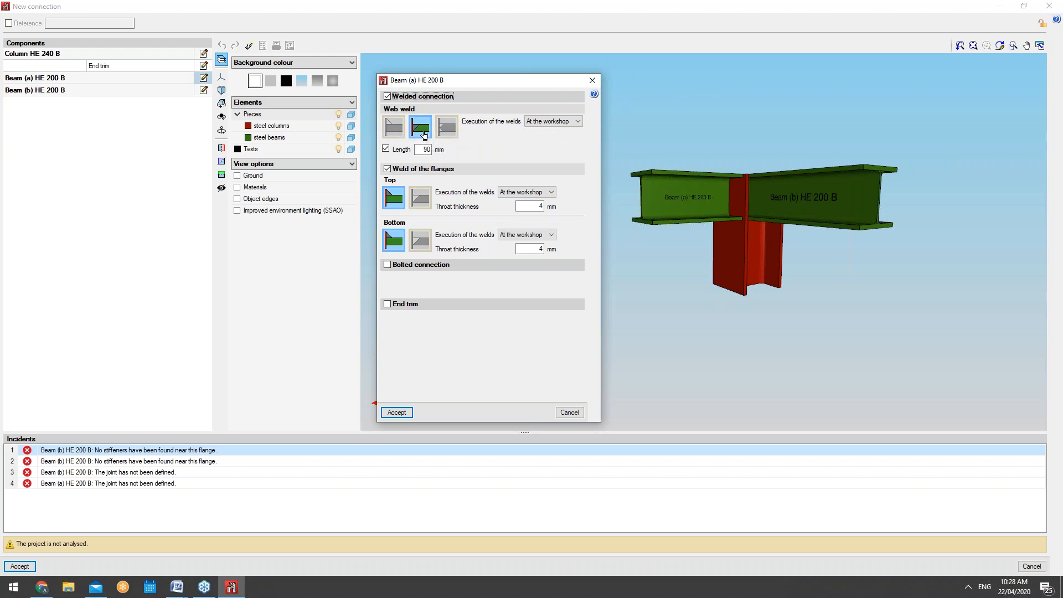
click(395, 129)
Step: Try out the web weld's execution and length options, and disable the flange welds and the welded connection of Beam (a)
click(540, 122)
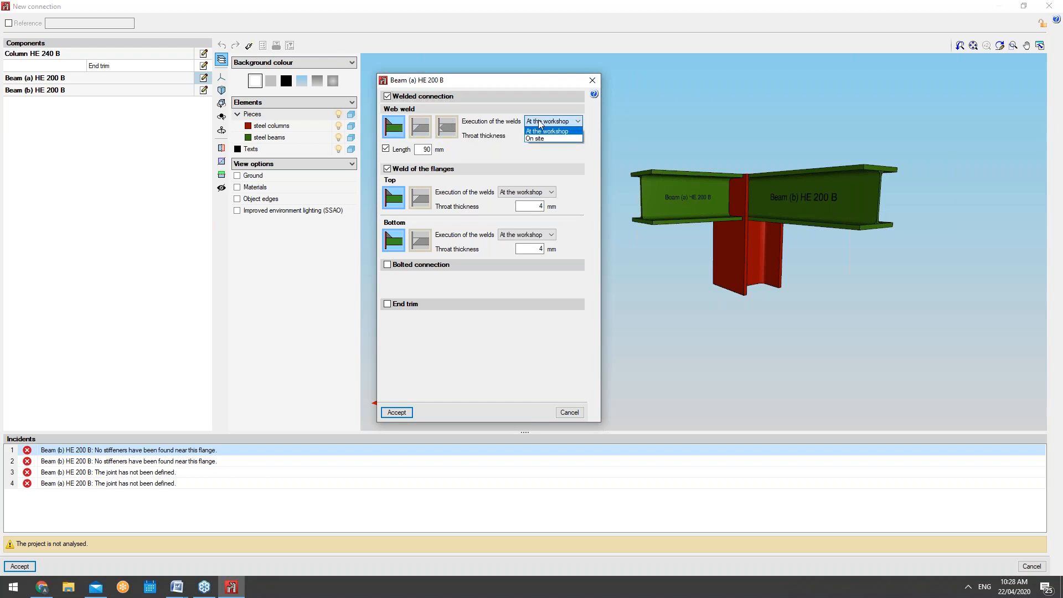
click(539, 122)
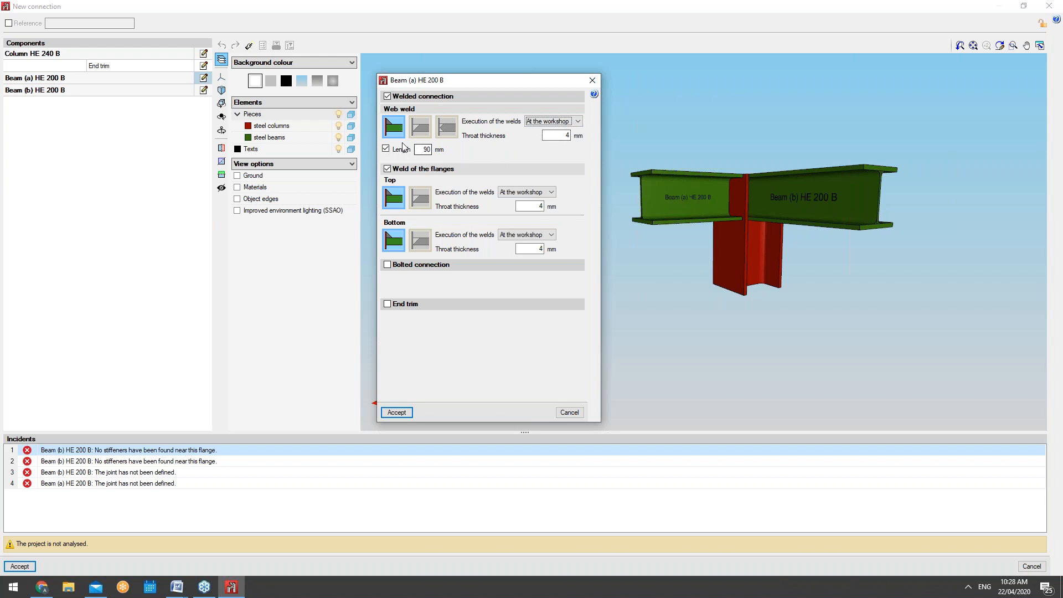
click(386, 149)
click(385, 149)
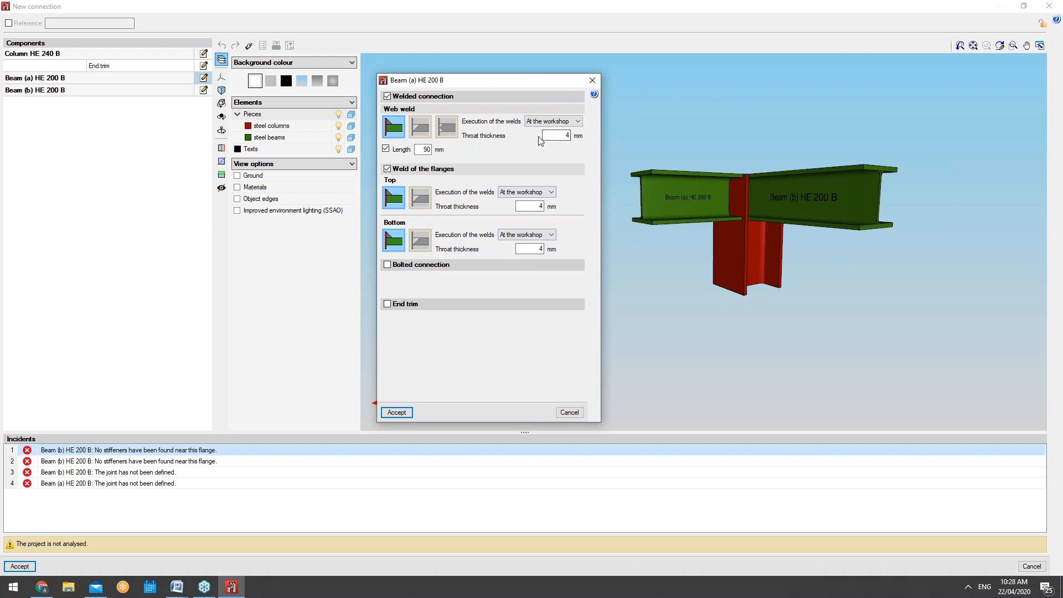
click(388, 169)
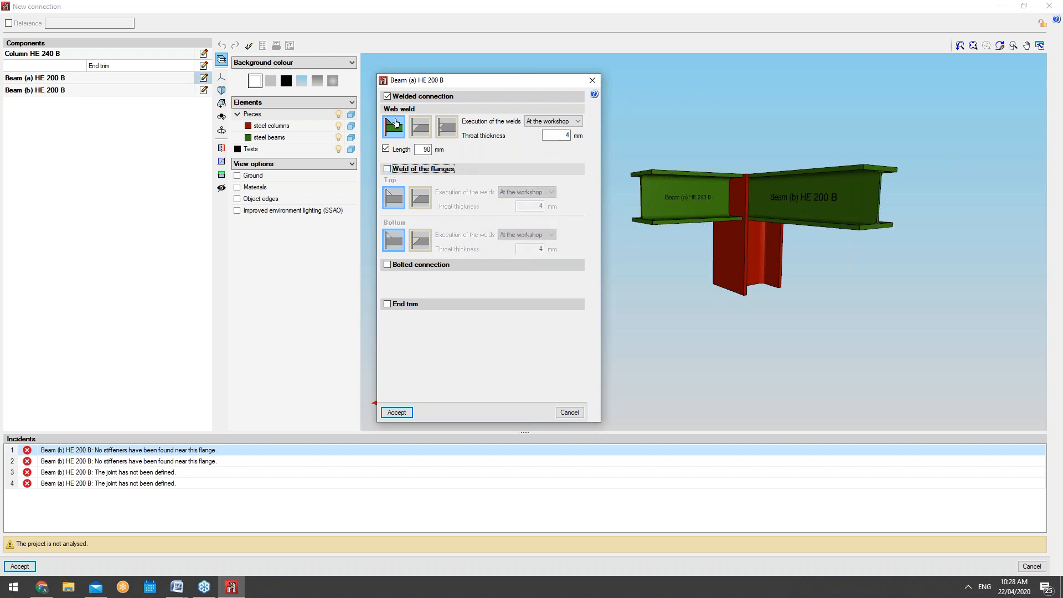
click(387, 96)
Step: Give Beam (a) a bolted connection using a front plate and review the plate's dimensions and material
click(387, 265)
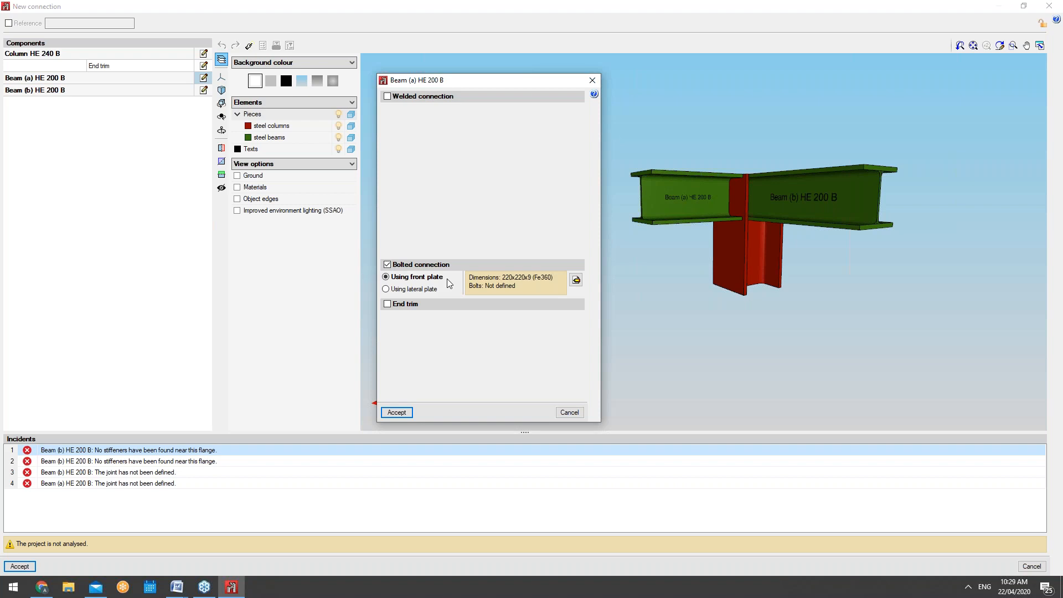
click(576, 280)
mouse_move(513, 83)
mouse_down()
mouse_move(759, 160)
mouse_move(818, 131)
mouse_up()
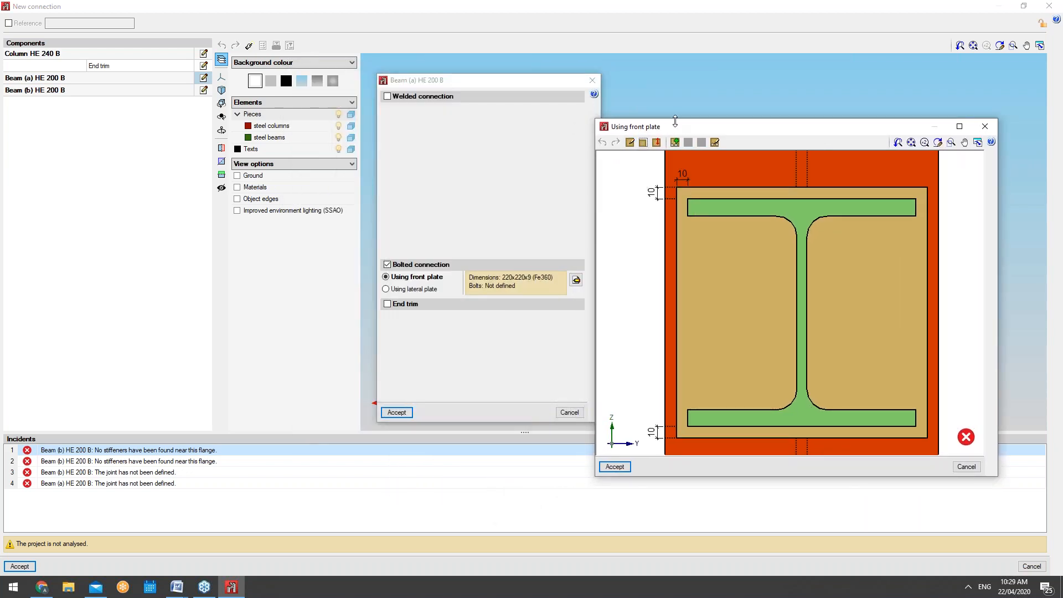
double_click(675, 127)
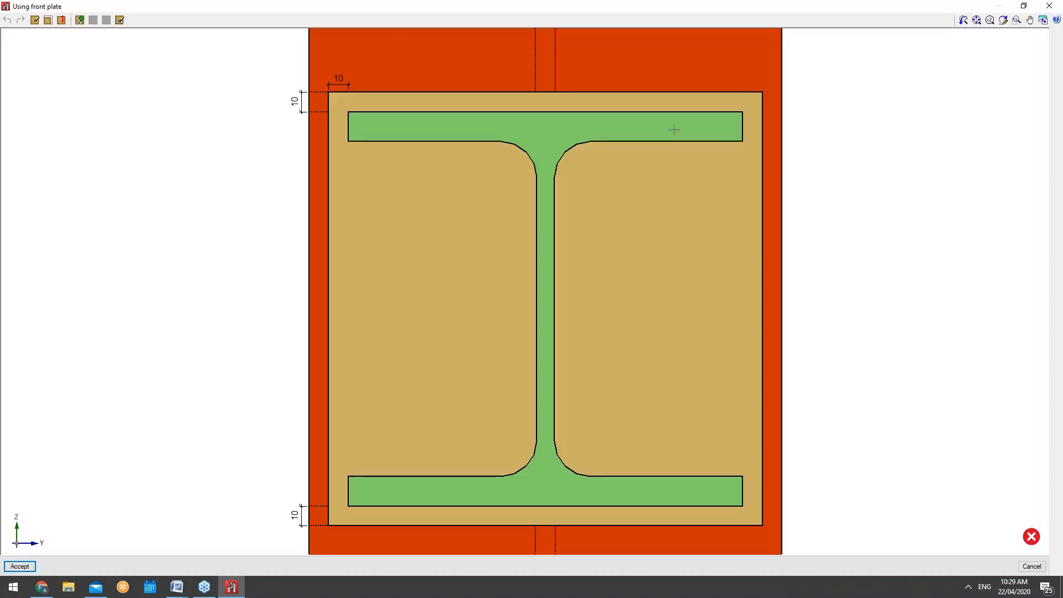
click(35, 20)
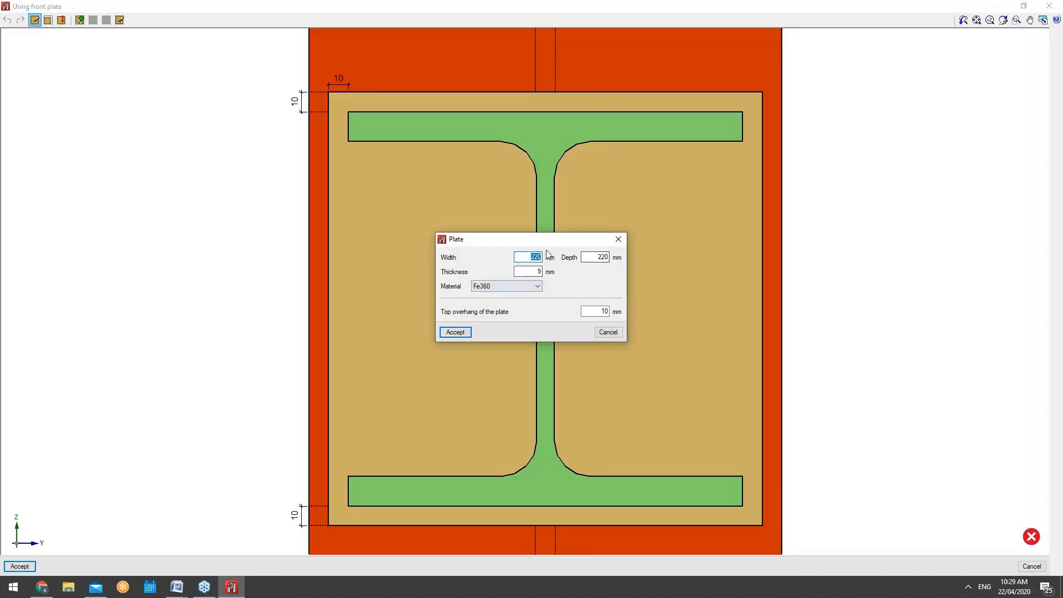
click(457, 331)
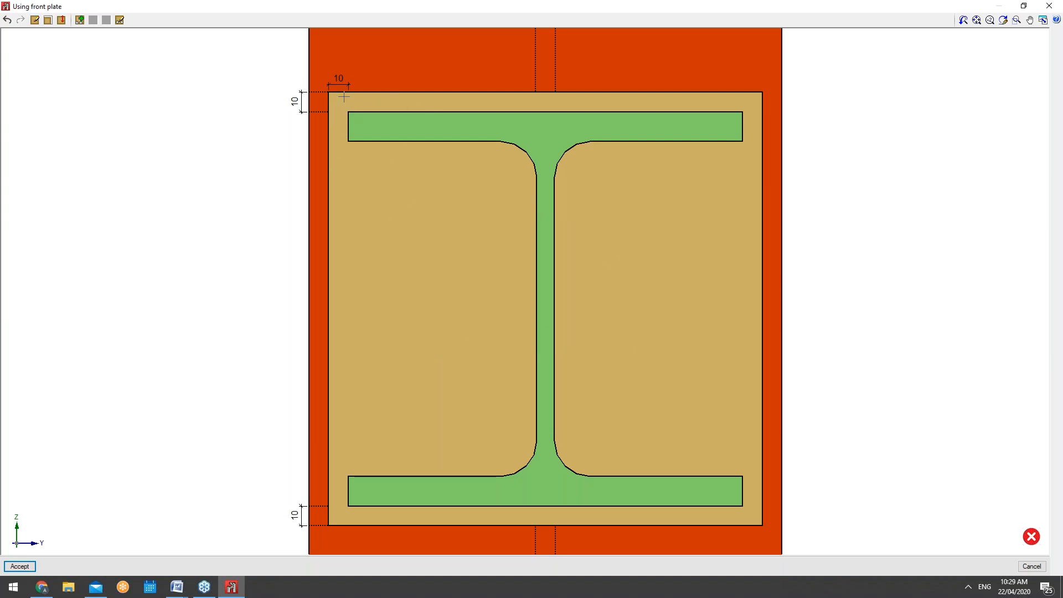
Step: Add a row of bolts to the front plate at a distance of 80 mm
click(48, 21)
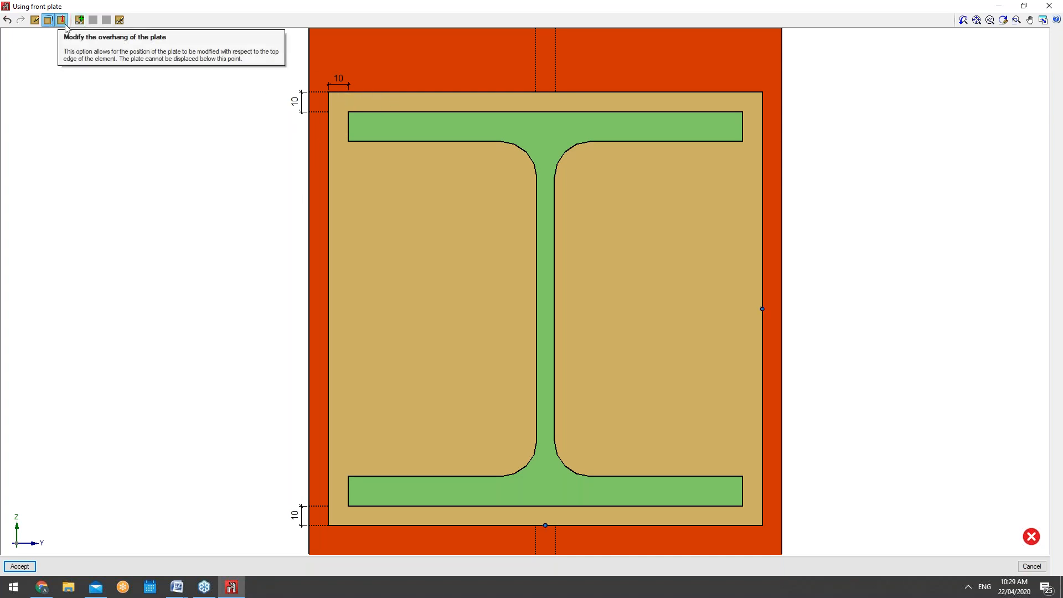
click(79, 21)
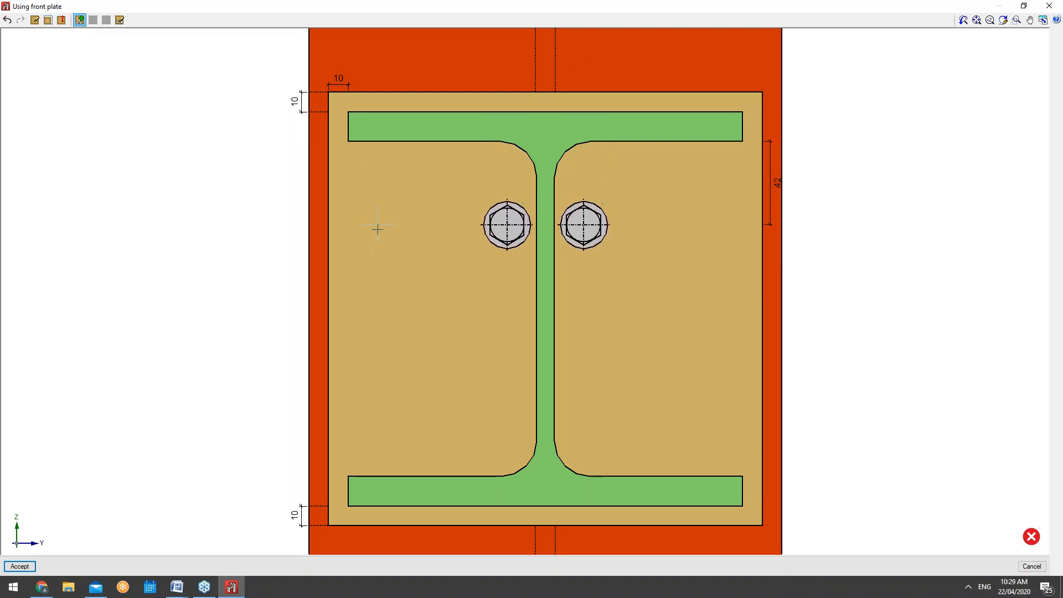
click(368, 302)
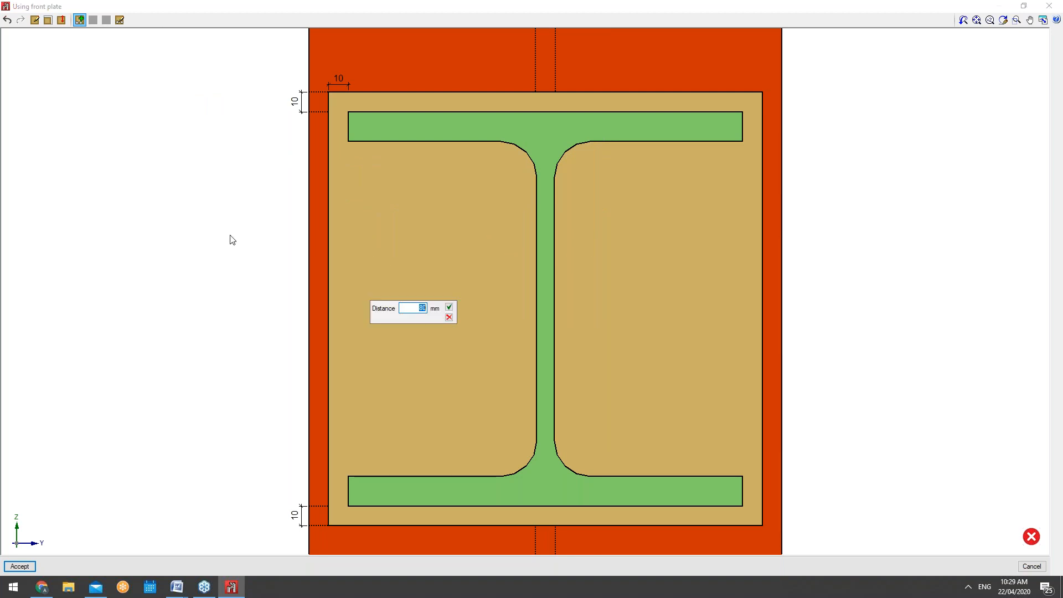
click(448, 309)
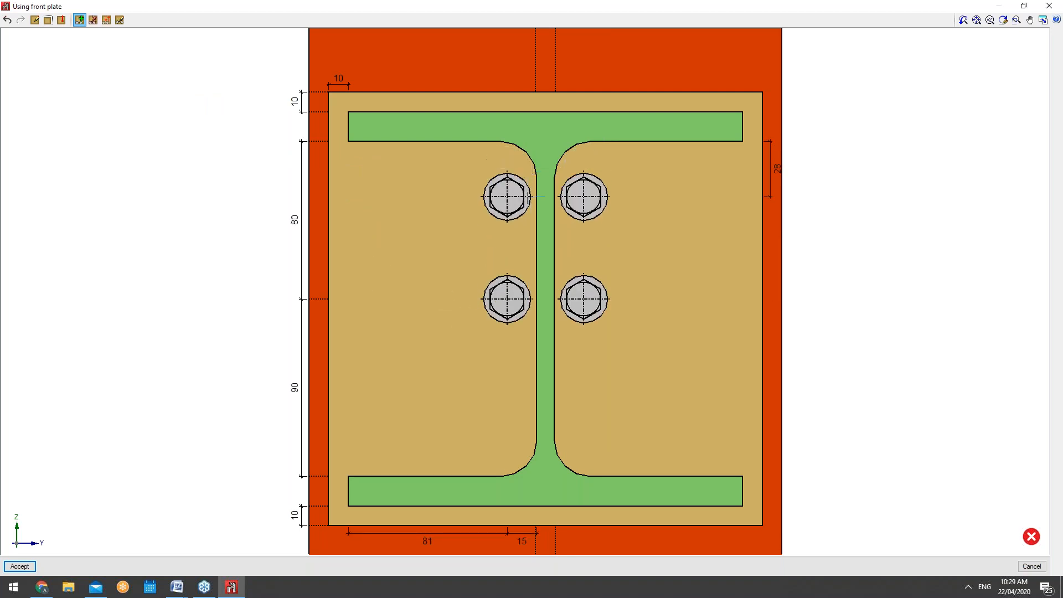
Step: Check the bolt arrangement settings and discard the changes made to the front plate joint
click(120, 21)
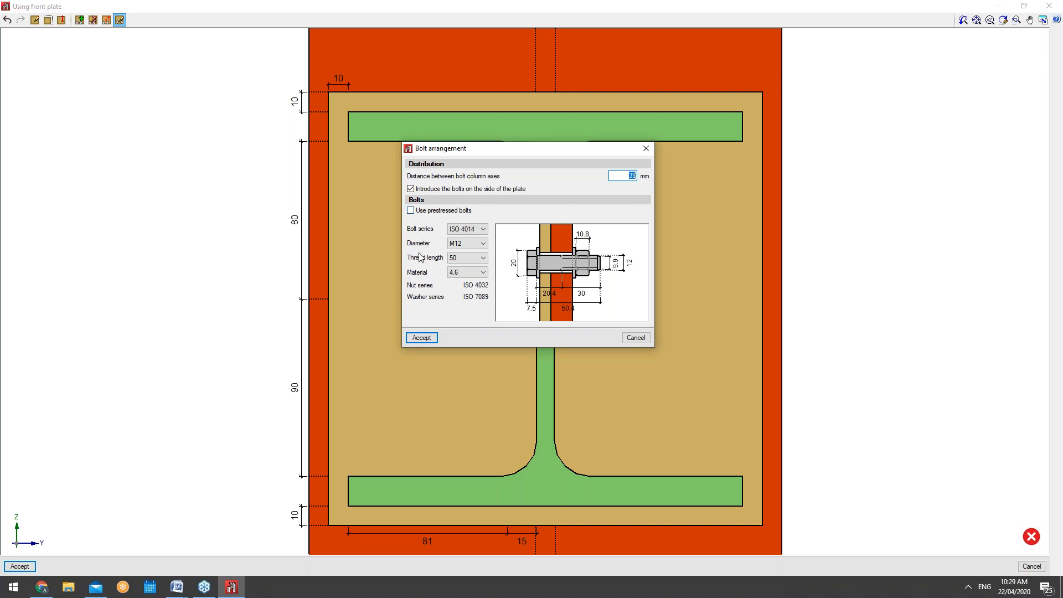
click(635, 339)
click(1032, 565)
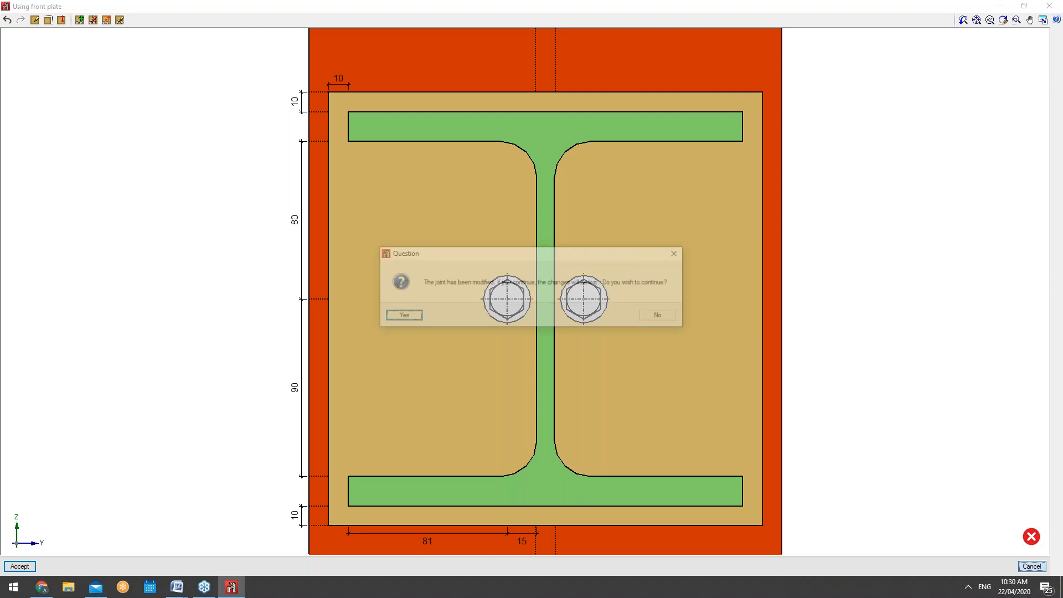
click(405, 314)
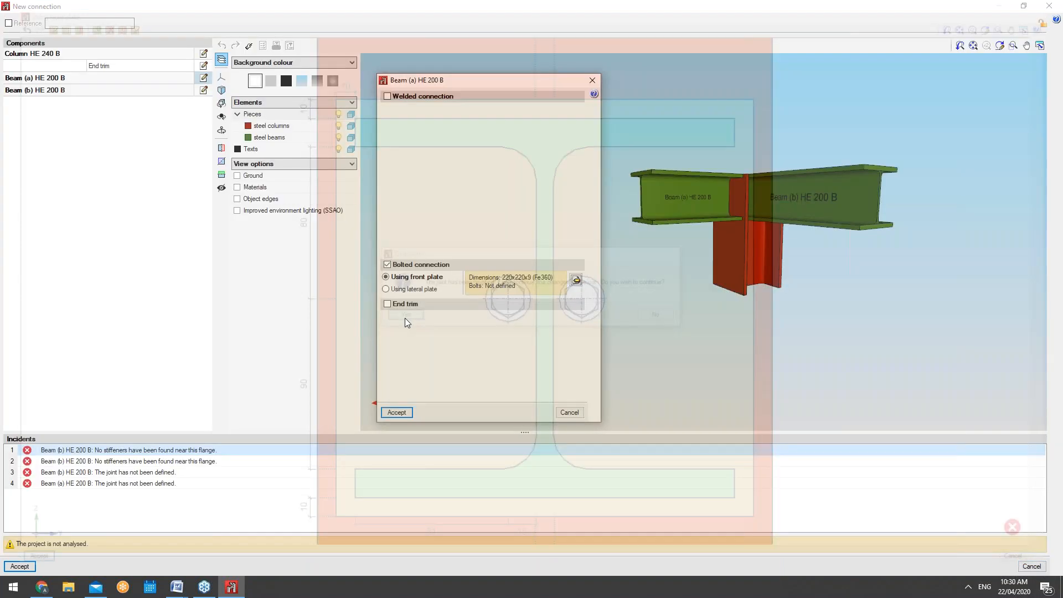
Step: Switch Beam (a)'s bolted connection to a lateral plate and review that plate's dimensions, material and overhang settings
click(385, 289)
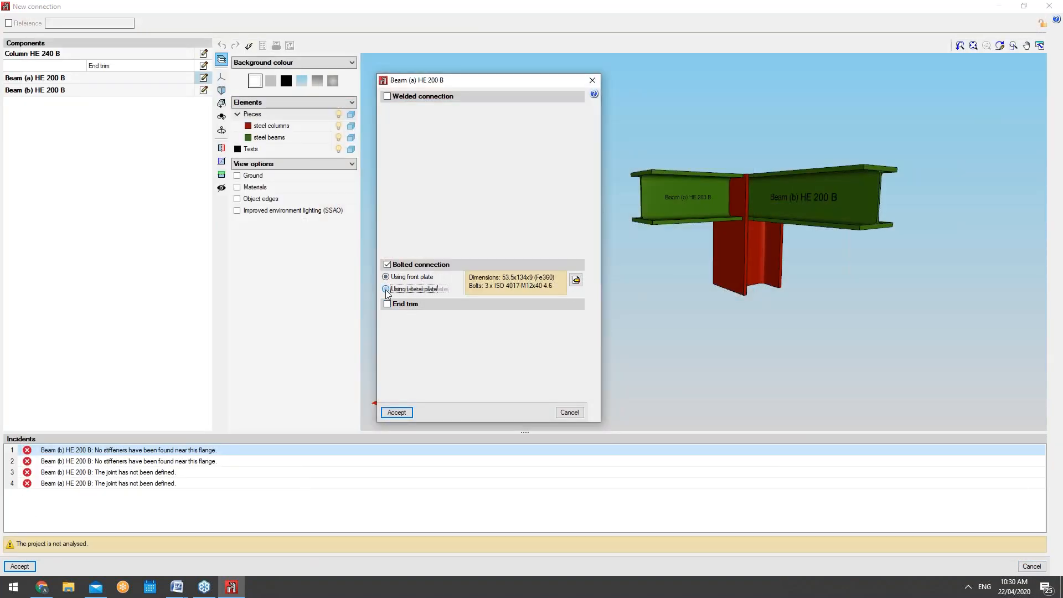
click(576, 280)
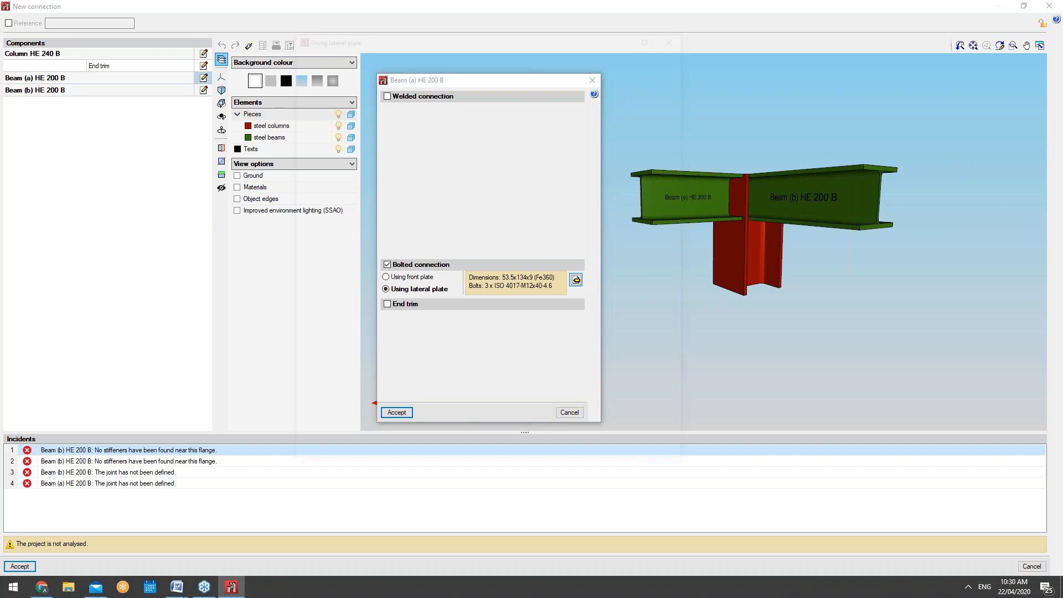
drag(412, 38, 679, 63)
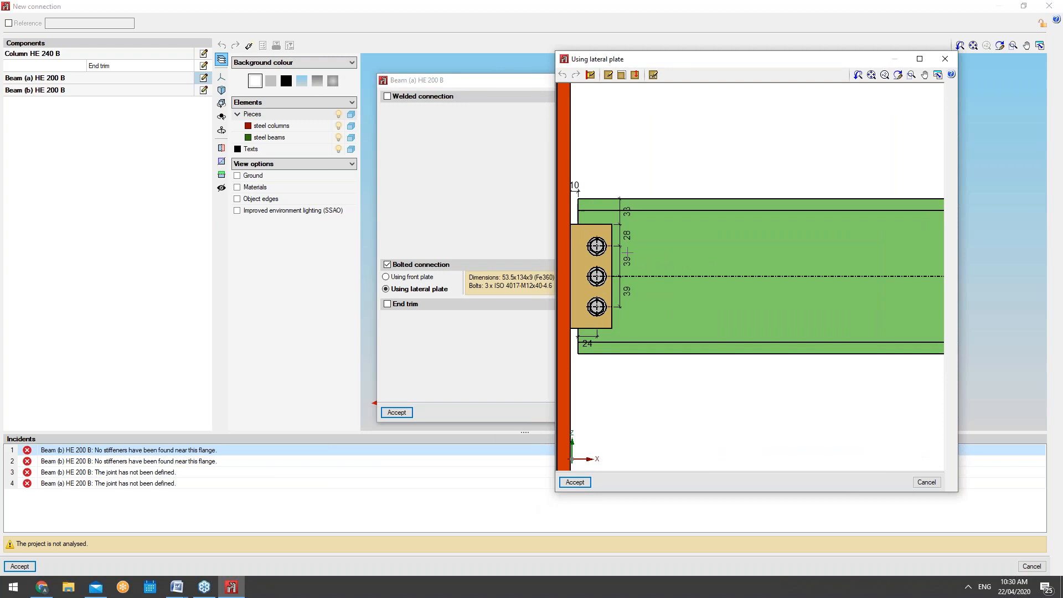
click(607, 75)
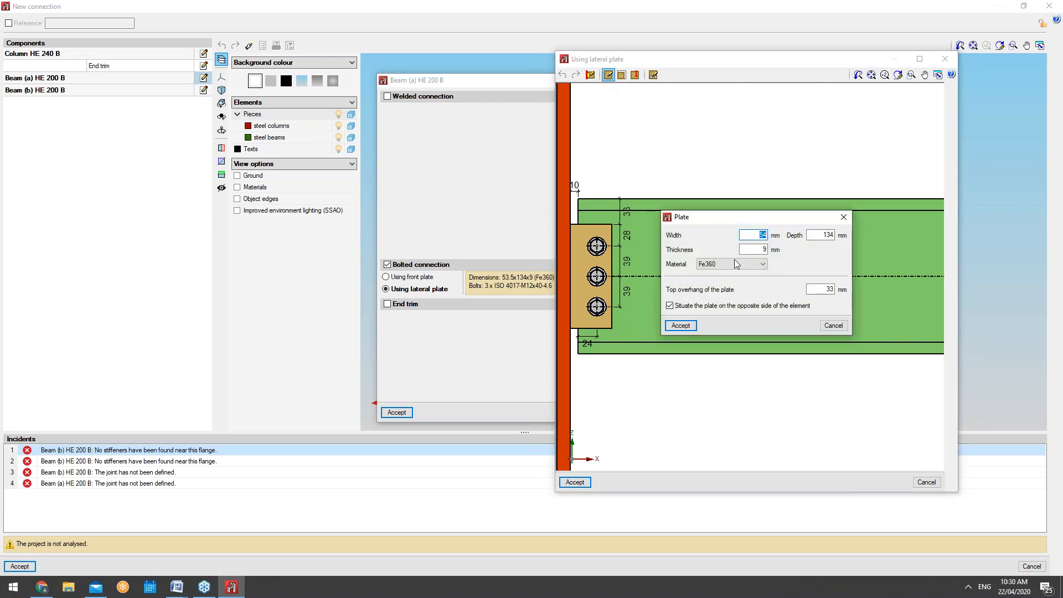
click(833, 326)
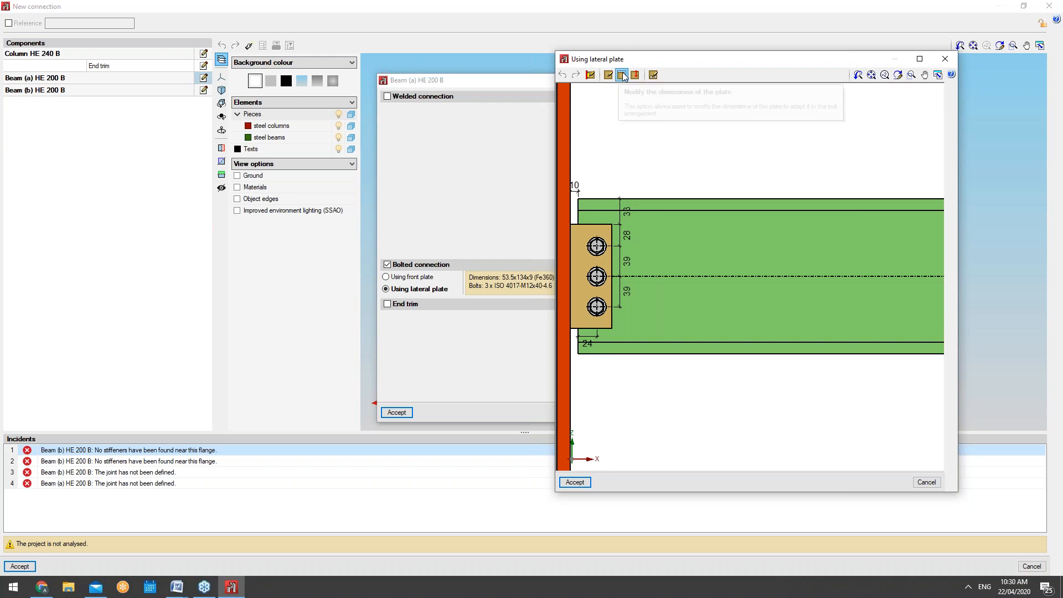
Step: Review the lateral plate's bolt arrangement, discard the plate edits and remove the bolted connection from Beam (a)
click(653, 75)
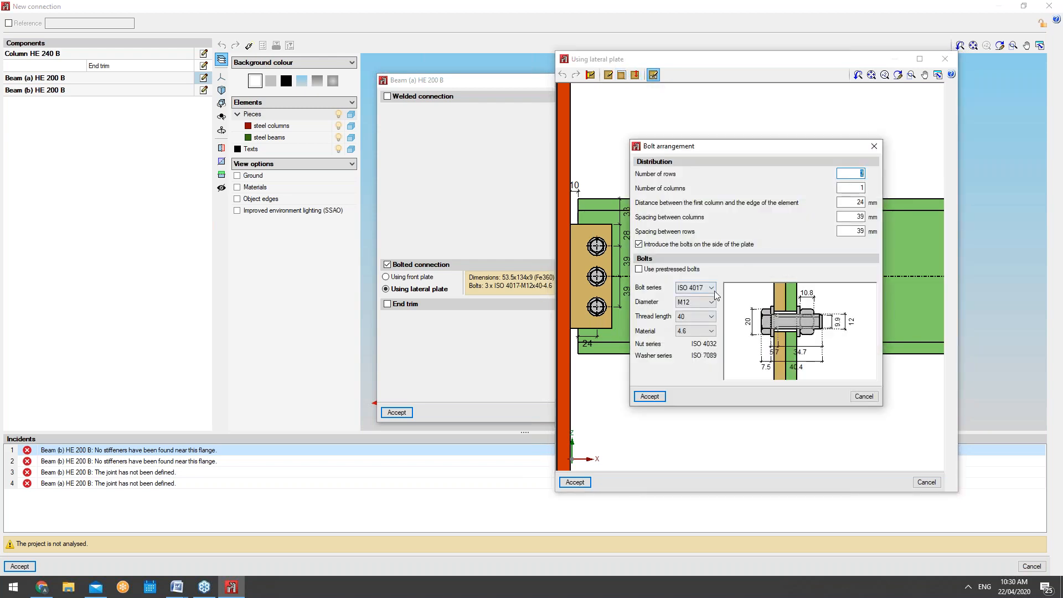
click(873, 146)
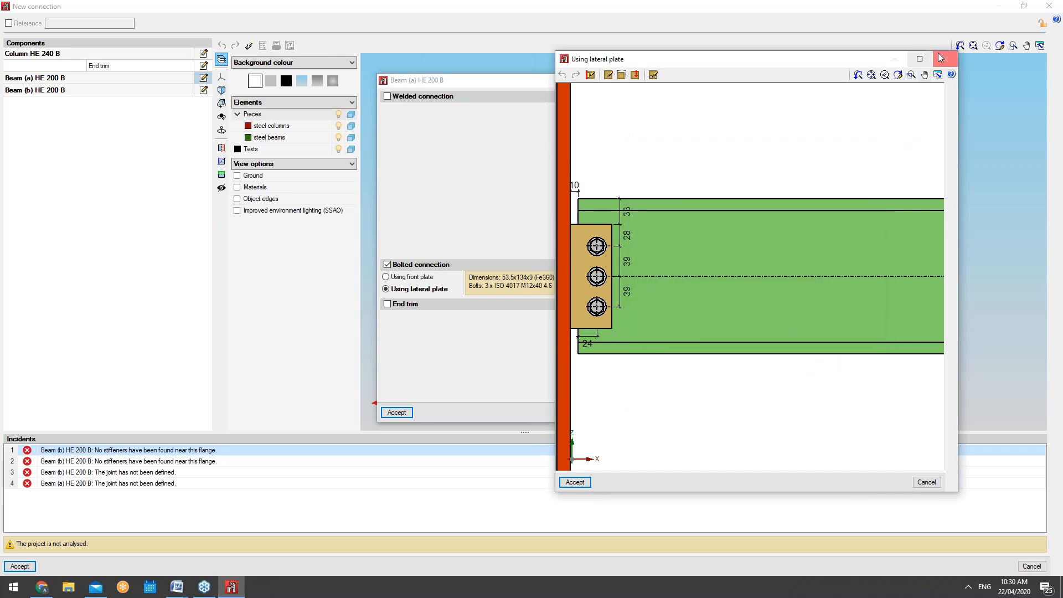
click(941, 58)
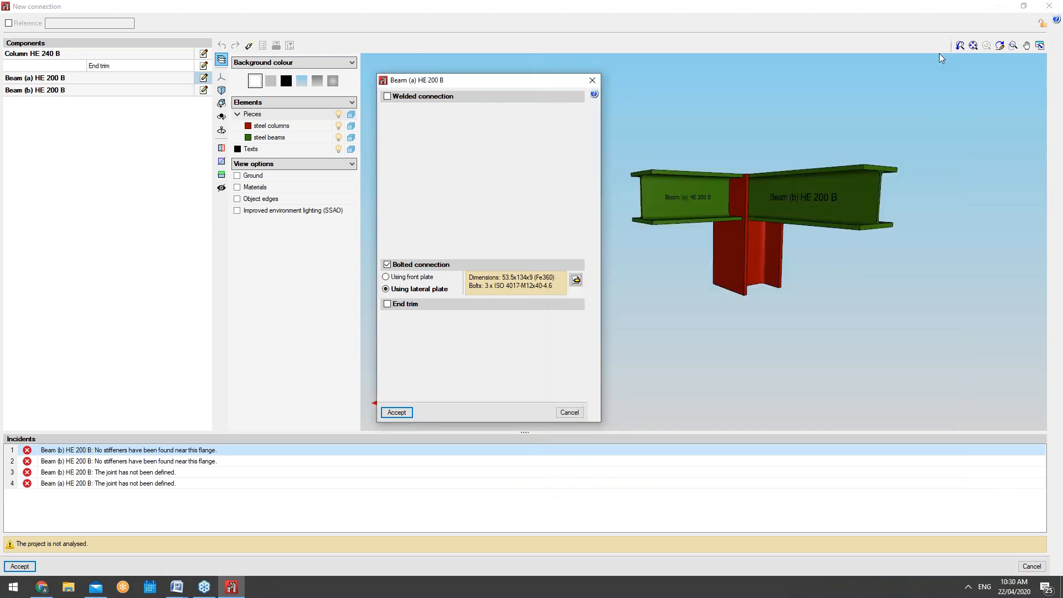
click(387, 265)
Step: Try an end trim on Beam (a)'s top and bottom flanges
click(387, 304)
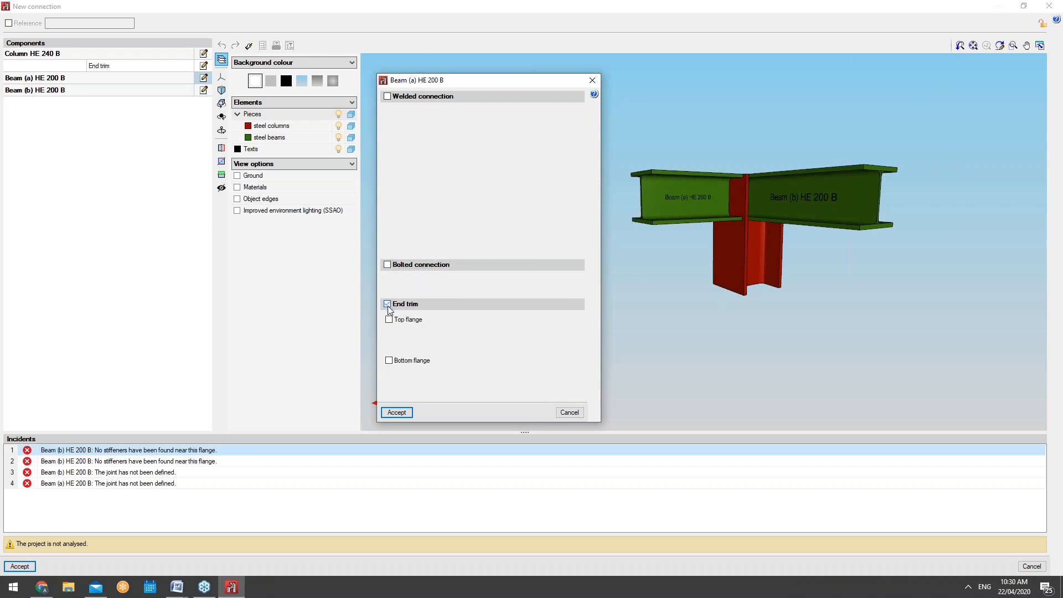
click(388, 319)
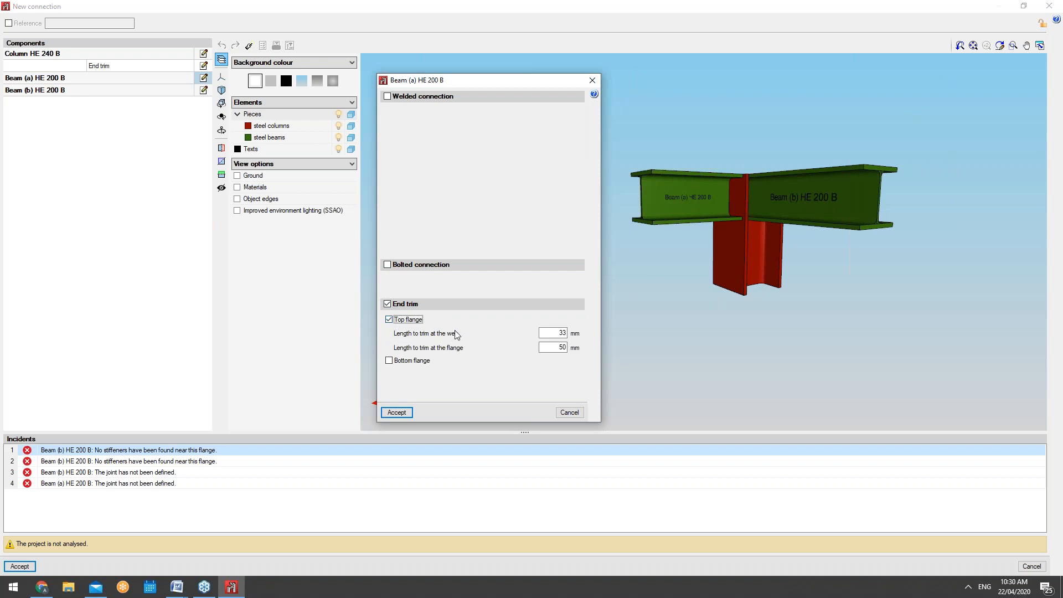
click(390, 361)
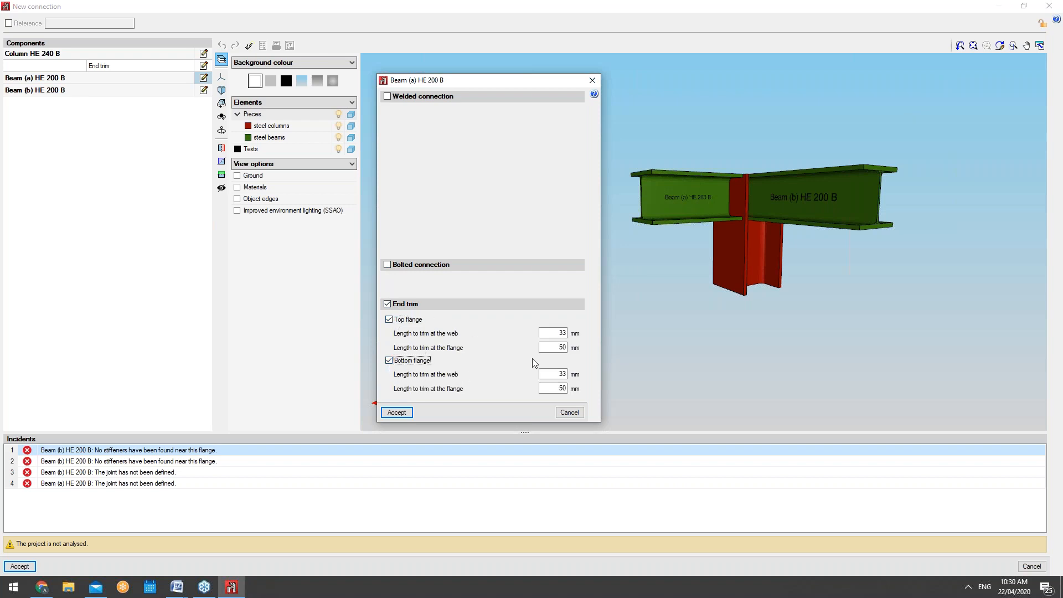
click(387, 304)
Step: Give Beam (a) a welded connection with a web weld throat thickness of 6 mm
click(387, 97)
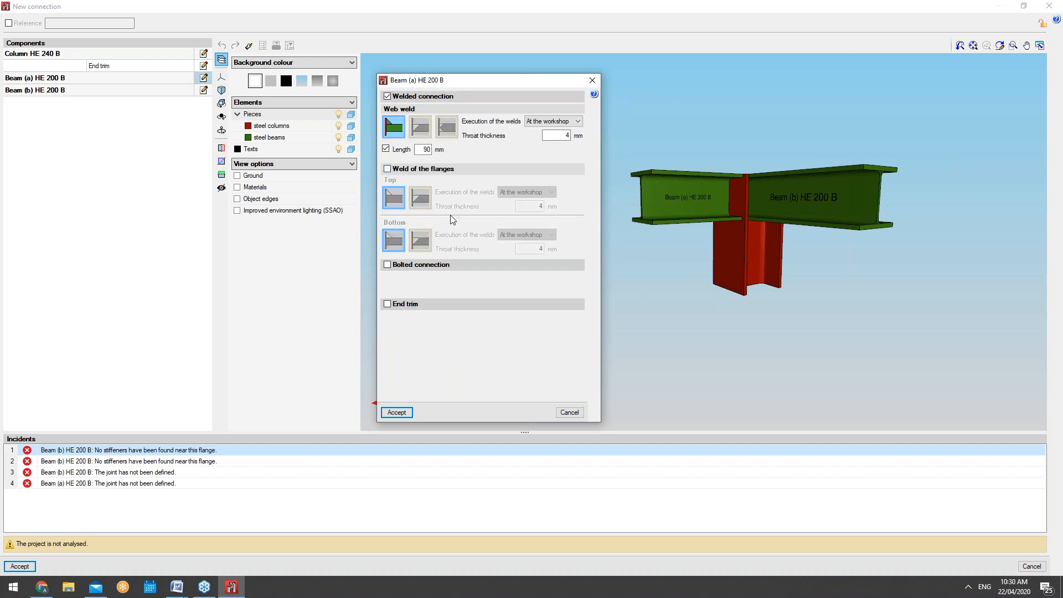
click(559, 135)
text(6)
click(397, 412)
Step: Inspect the web weld joining Beam (a) to the column in the 3D view from several angles
middle_drag(639, 300, 864, 240)
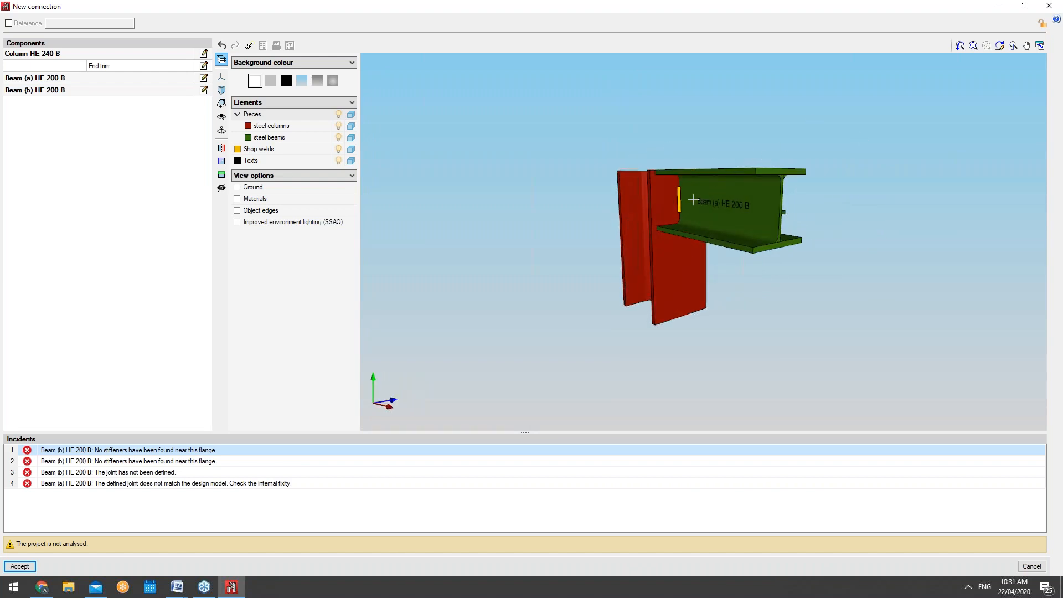
scroll(689, 199, up, 10)
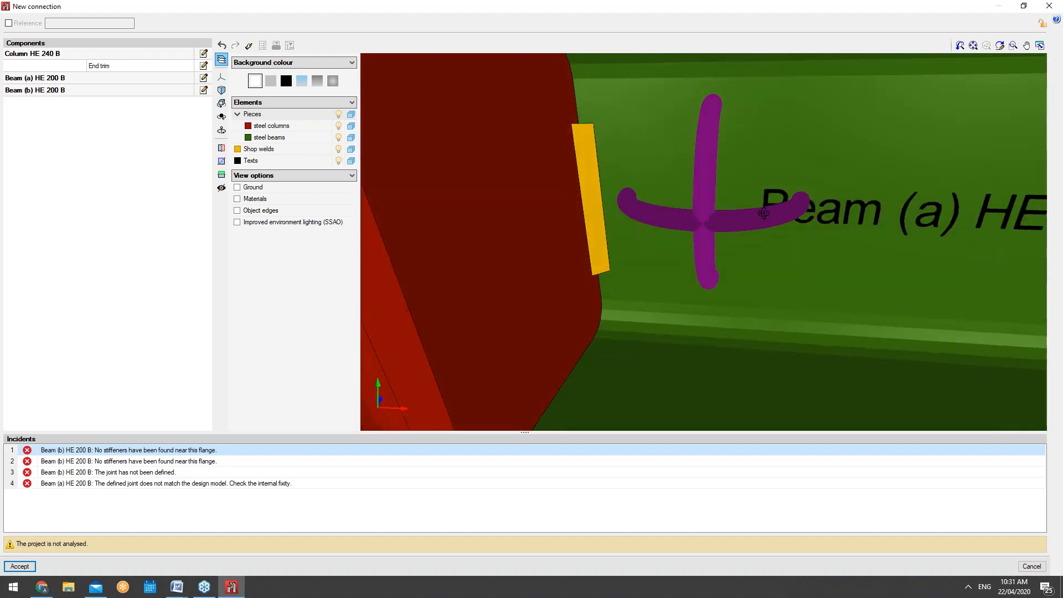
middle_drag(763, 213, 777, 250)
scroll(702, 209, down, 10)
scroll(722, 235, up, 6)
scroll(724, 170, up, 4)
scroll(685, 162, down, 6)
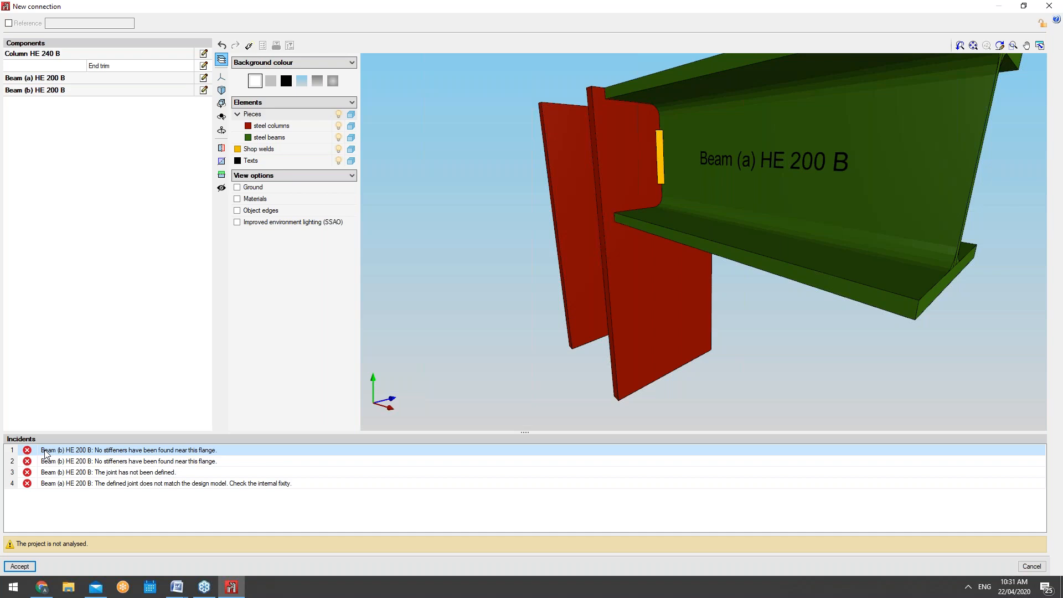
middle_drag(683, 291, 682, 259)
scroll(832, 238, down, 3)
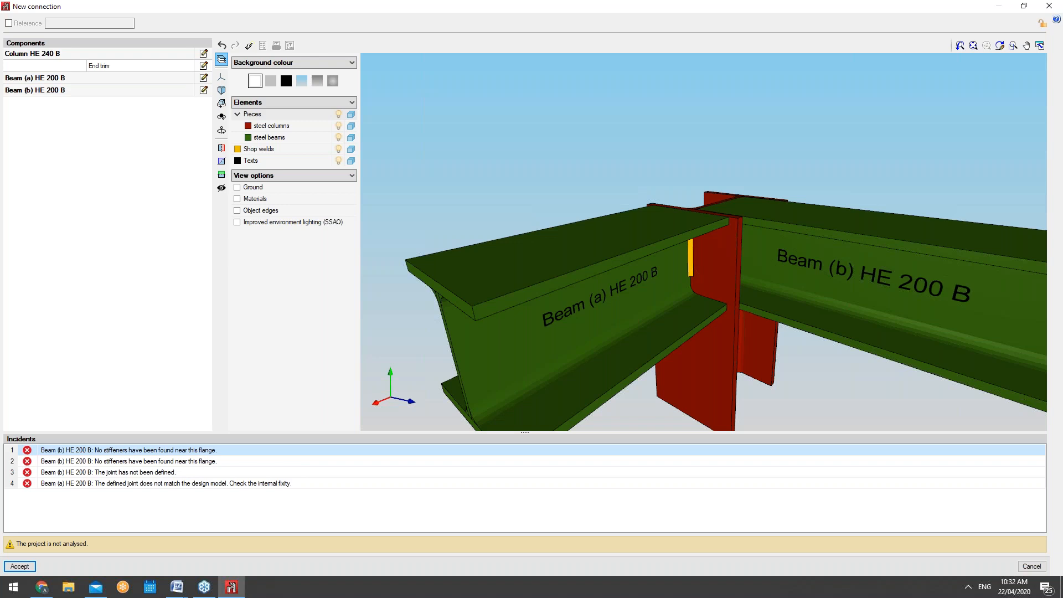
Step: Start the joint design, try a specific connection method for each beam and choose all with welded connections
click(250, 47)
drag(460, 135, 597, 128)
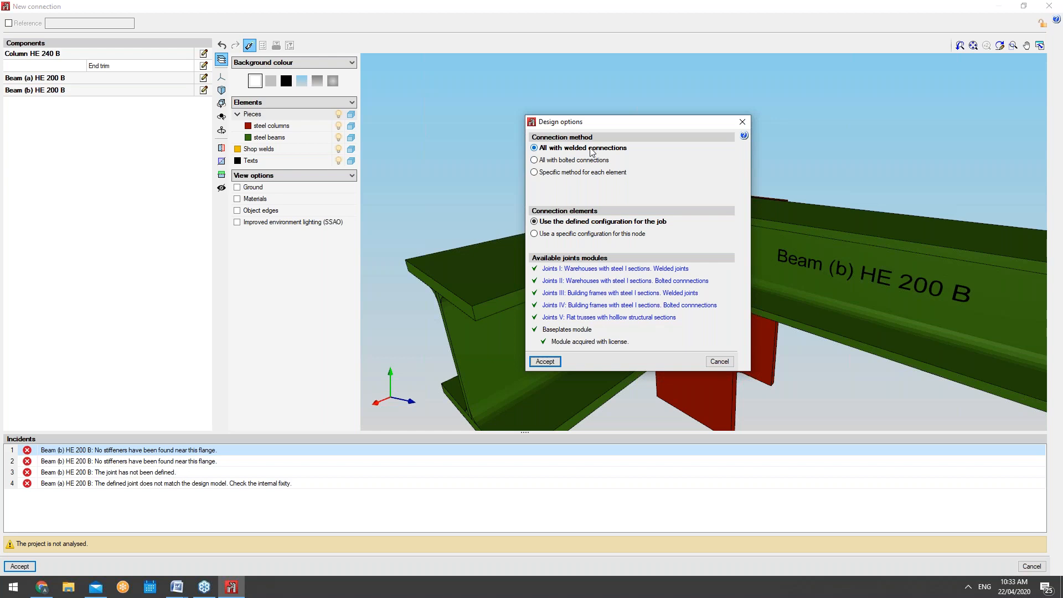
click(597, 172)
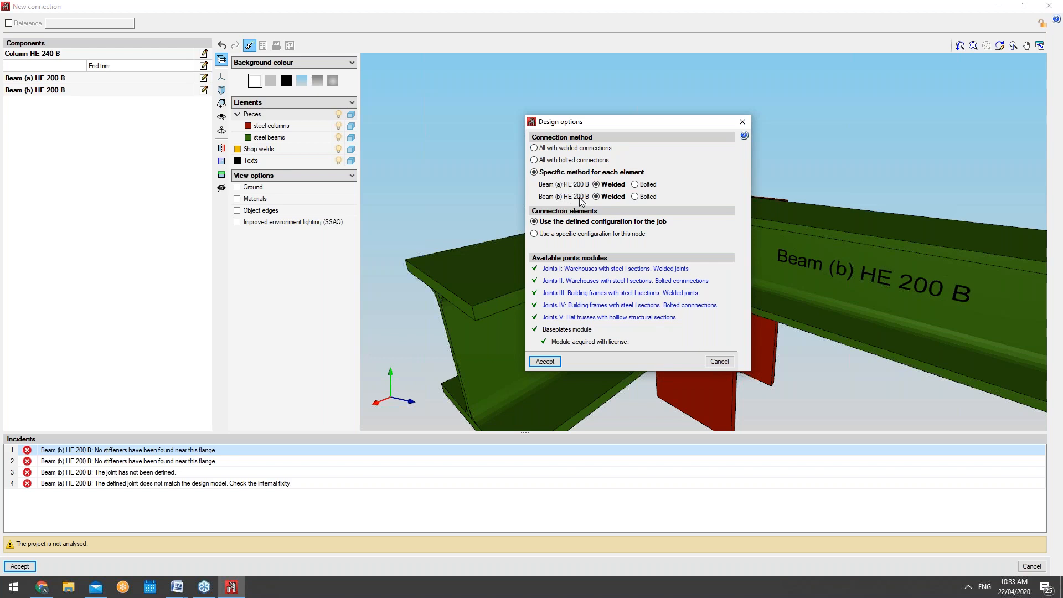
click(647, 184)
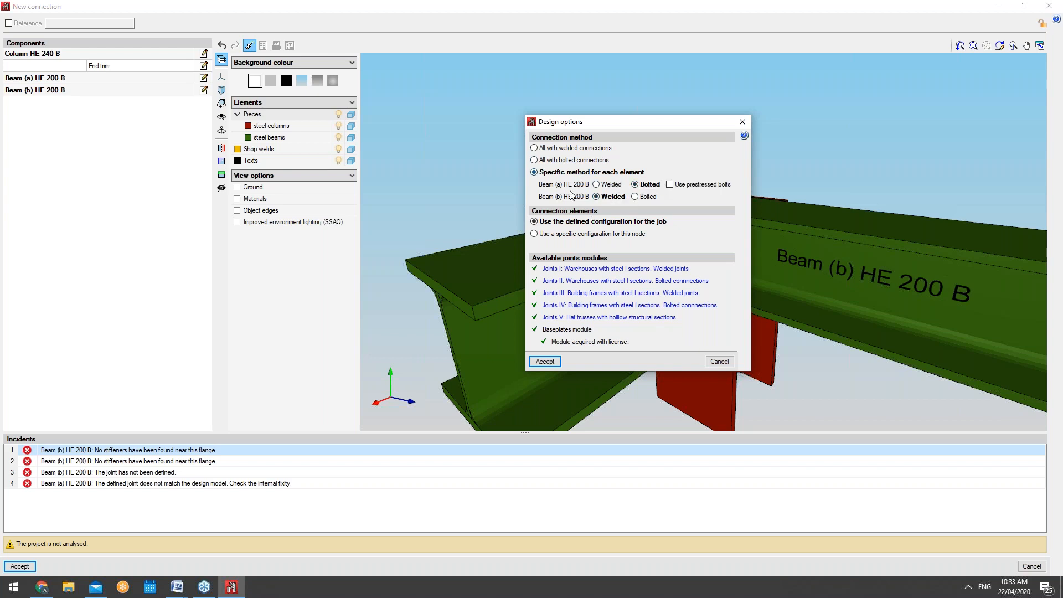
click(669, 185)
click(602, 186)
click(581, 148)
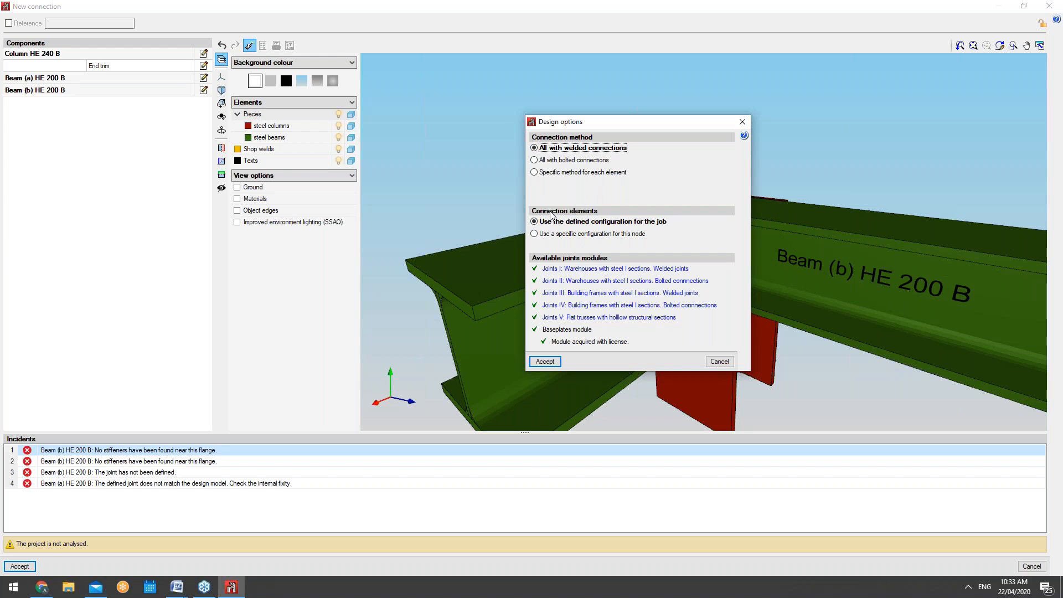
Step: Review the bolt series, steel class and diameters available in a specific connection elements configuration for this node
click(581, 234)
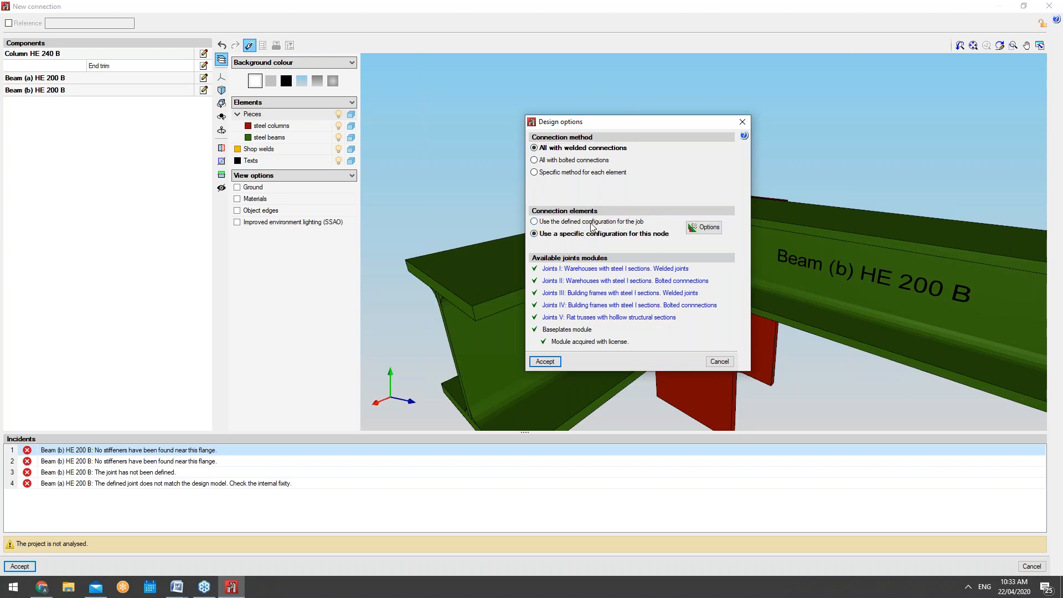
click(592, 222)
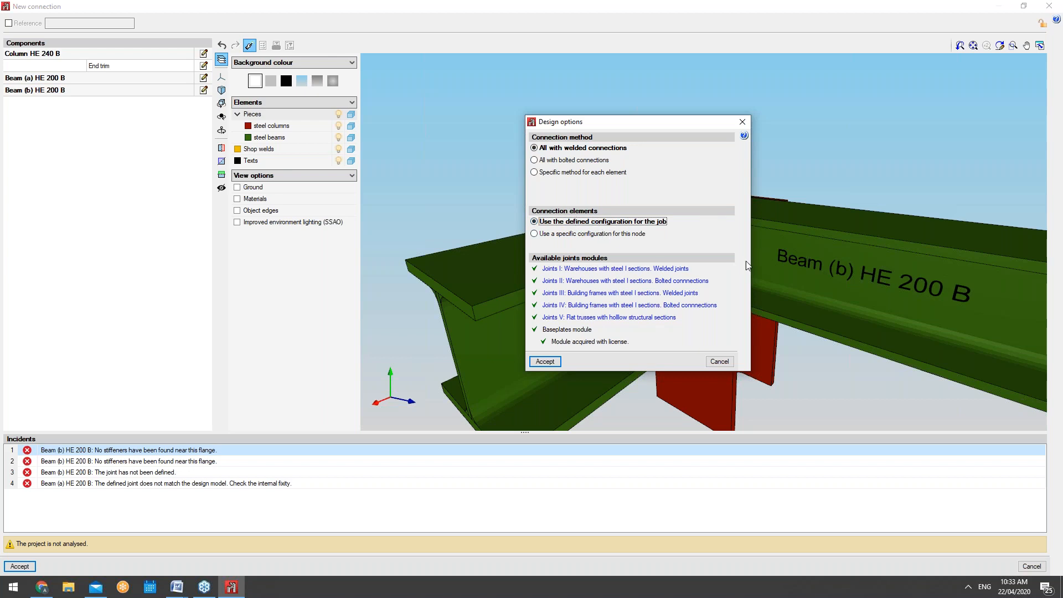
click(611, 234)
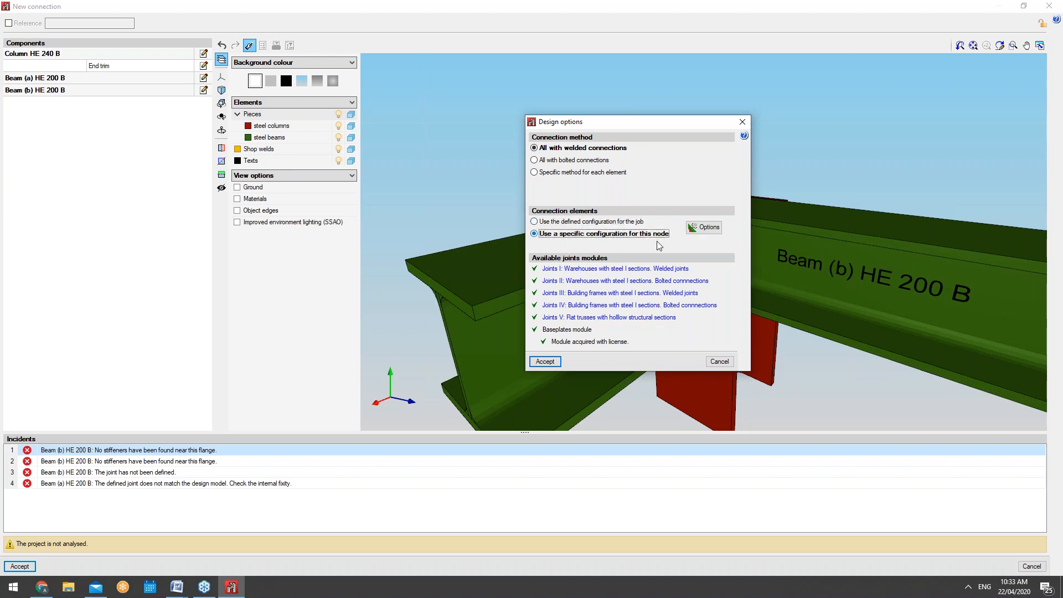
click(698, 230)
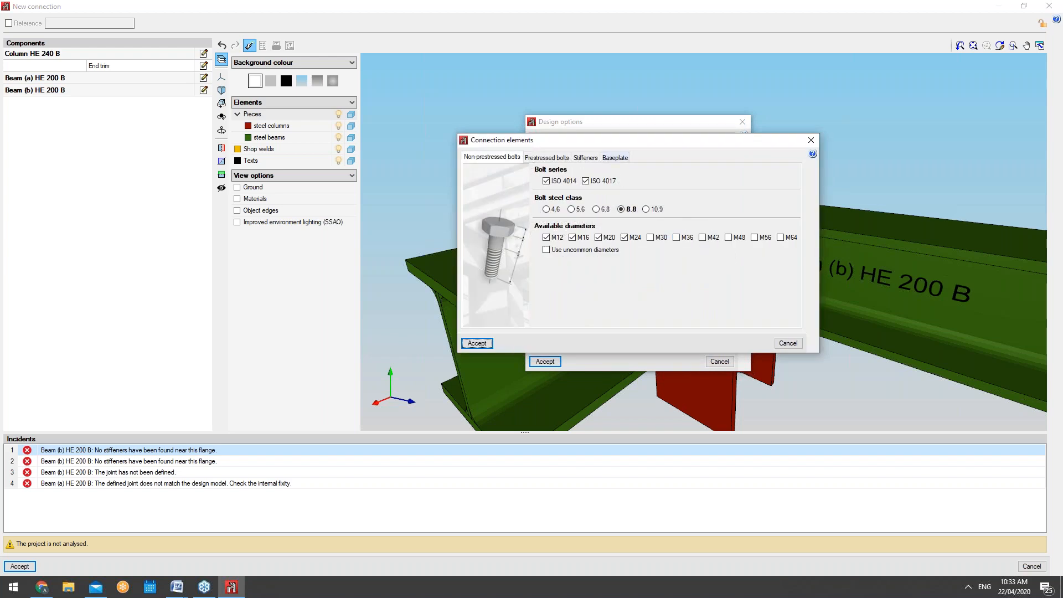
drag(601, 146, 280, 134)
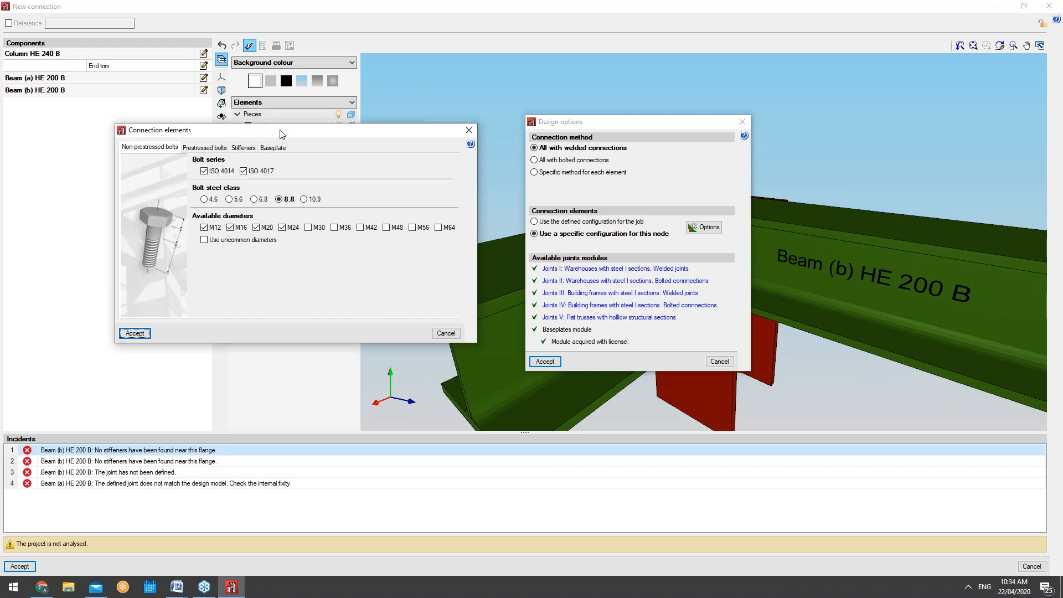
drag(280, 134, 258, 140)
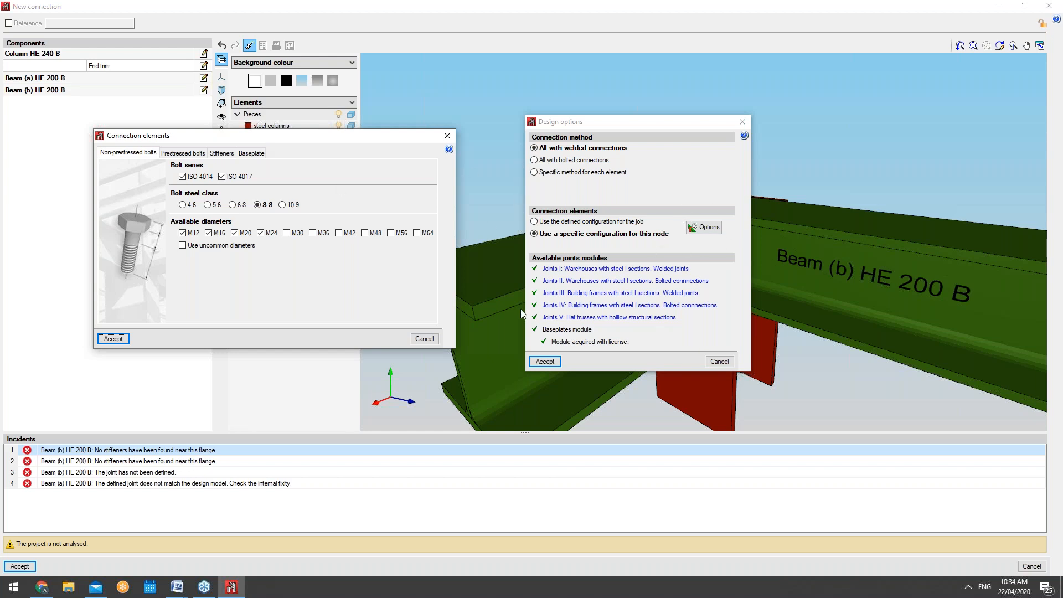
click(423, 339)
Step: Use the connection elements configuration defined for the job, run the joint design and open the complete report of the checks
click(604, 221)
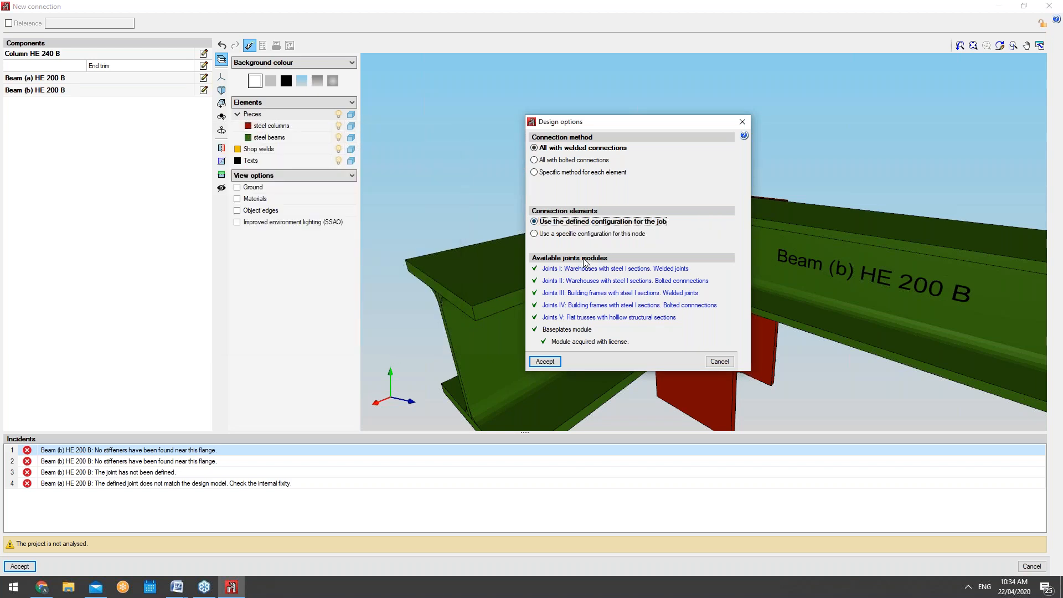
click(544, 361)
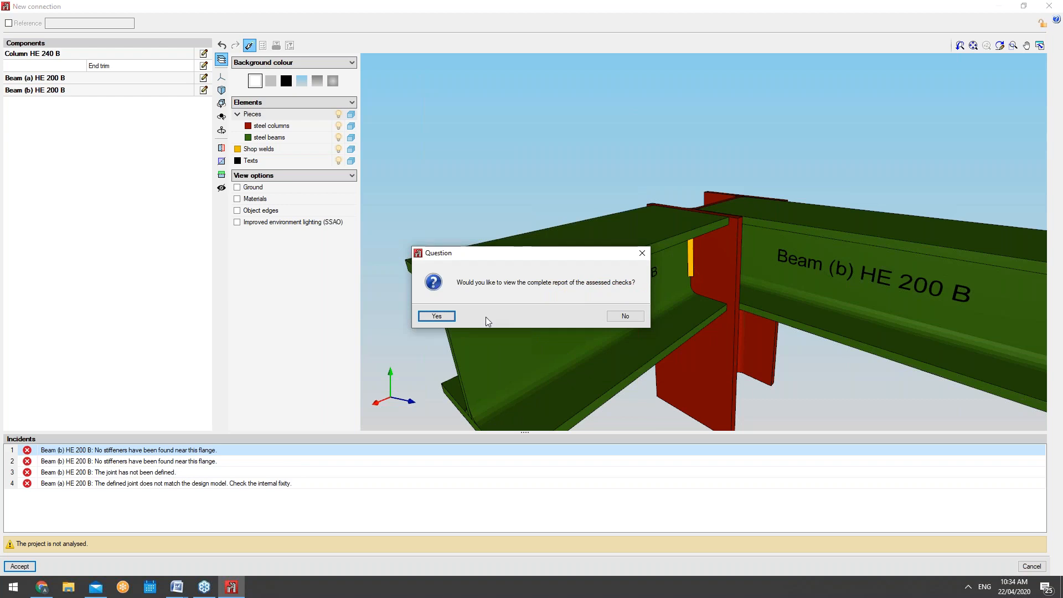
click(449, 318)
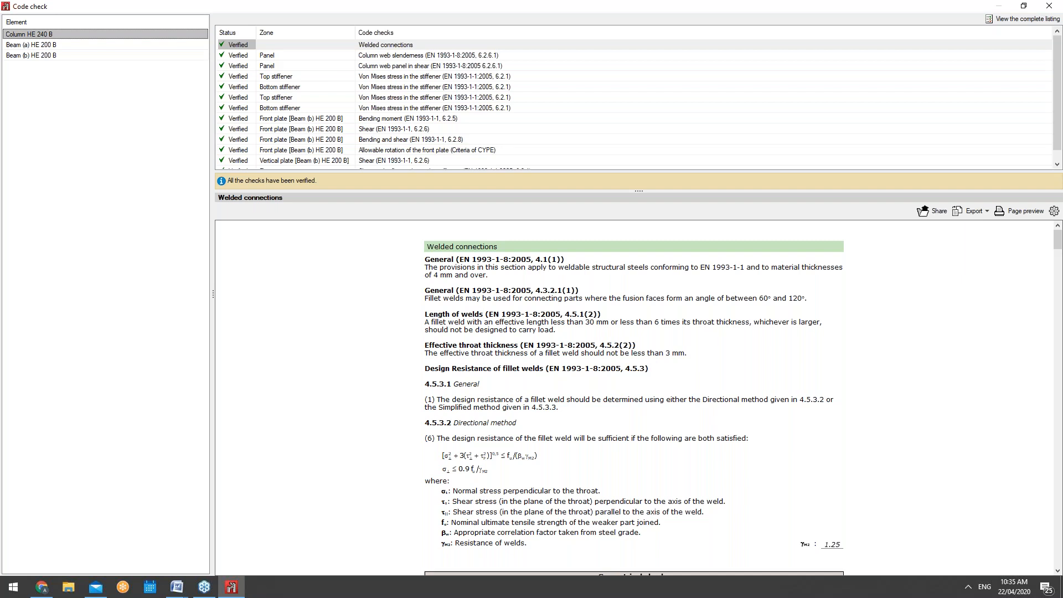
Step: Examine the code checks of Column HE 240 B, covering its welded connections, panel, stiffeners and front plate
click(238, 45)
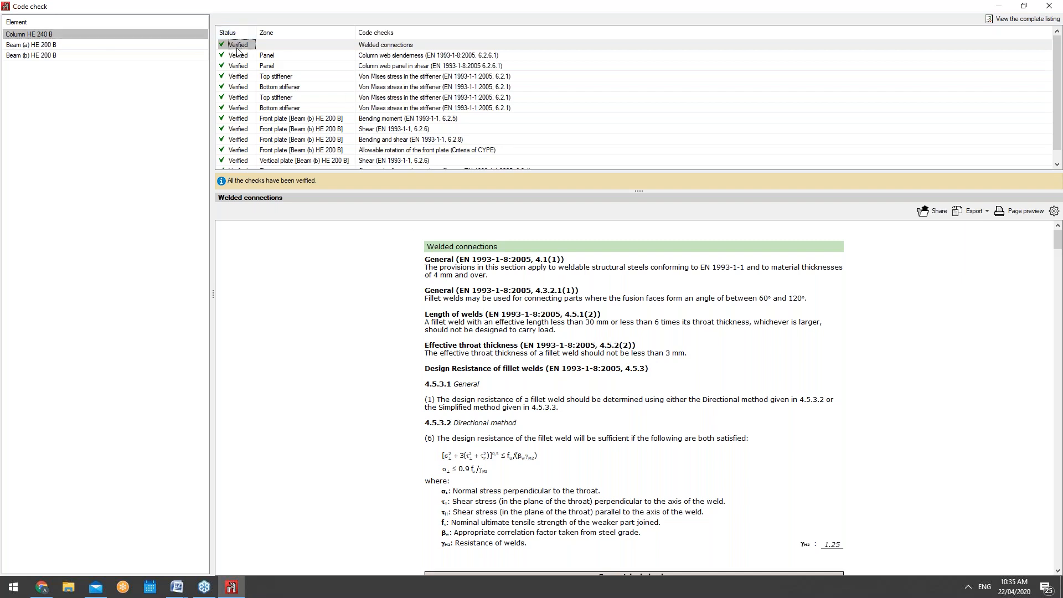
key(Down)
key(Down)
key(Down)
key(Down)
key(Down)
key(Down)
key(Down)
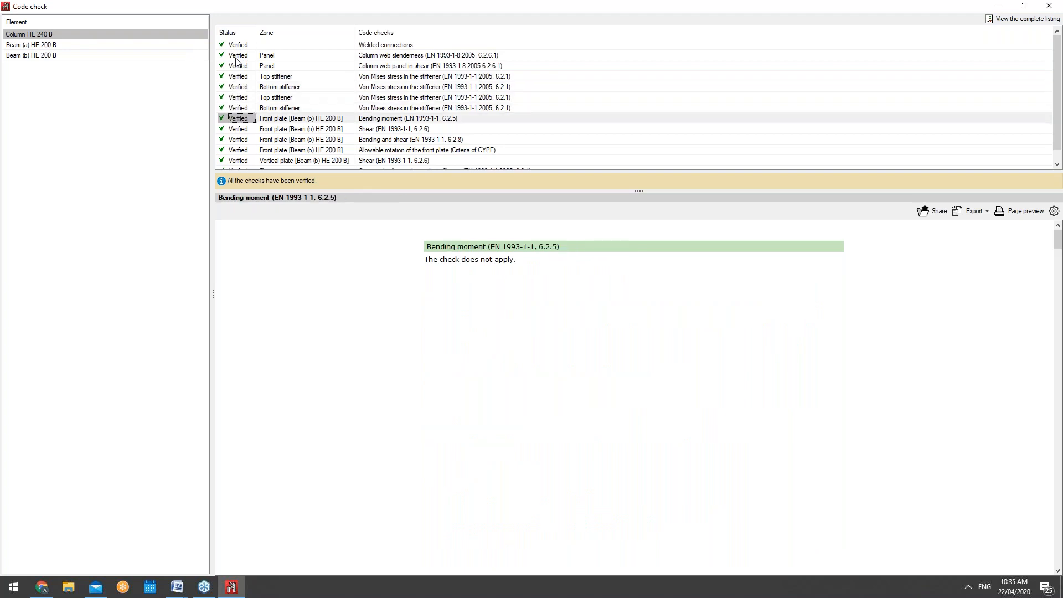
key(Down)
key(Up)
key(Up)
key(Up)
key(Up)
key(Up)
key(Up)
key(Up)
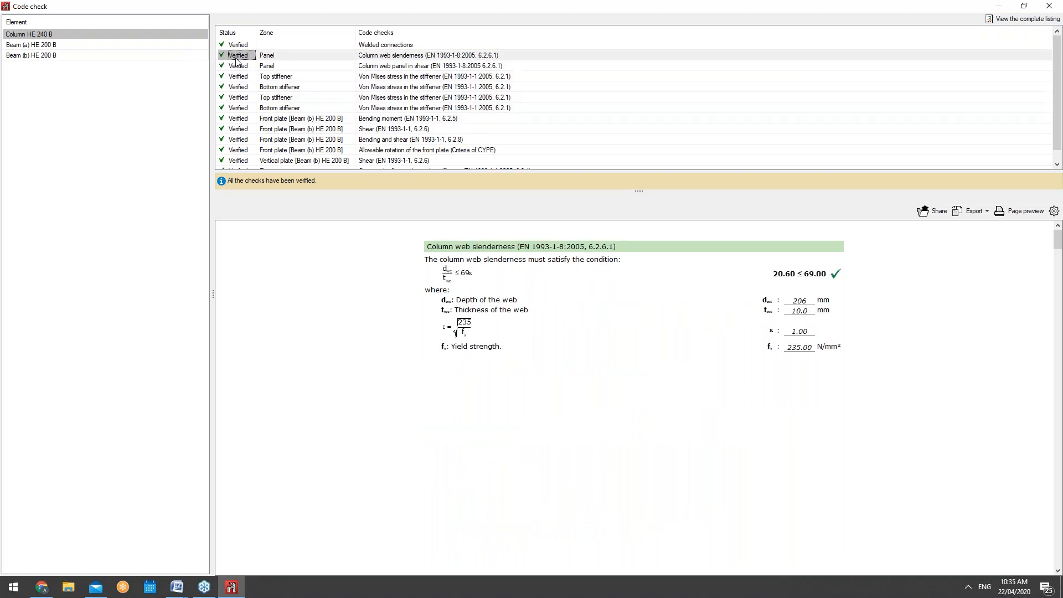
key(Up)
key(Down)
key(Up)
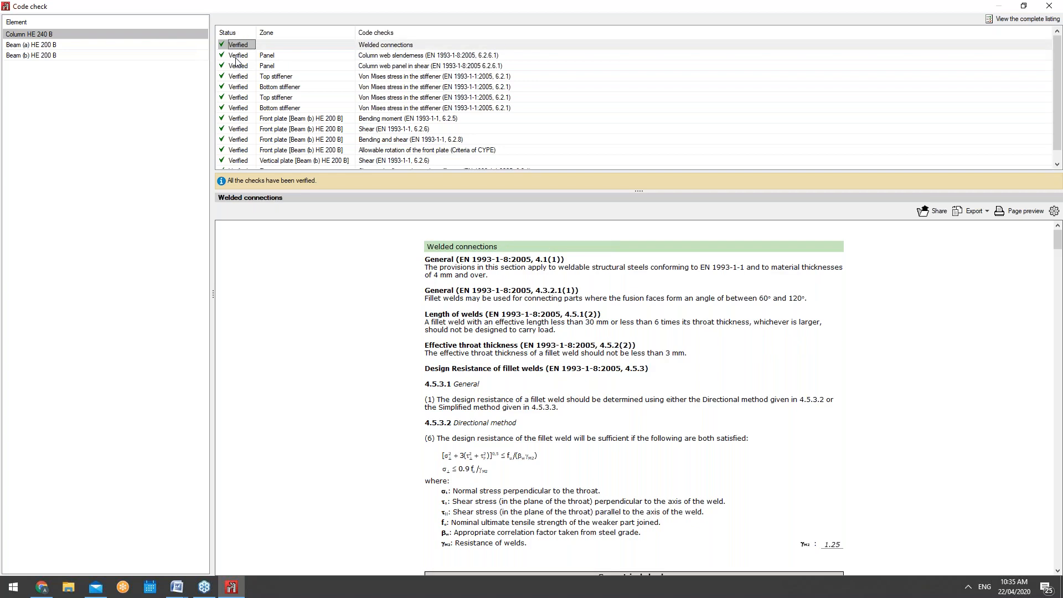
scroll(667, 374, down, 3)
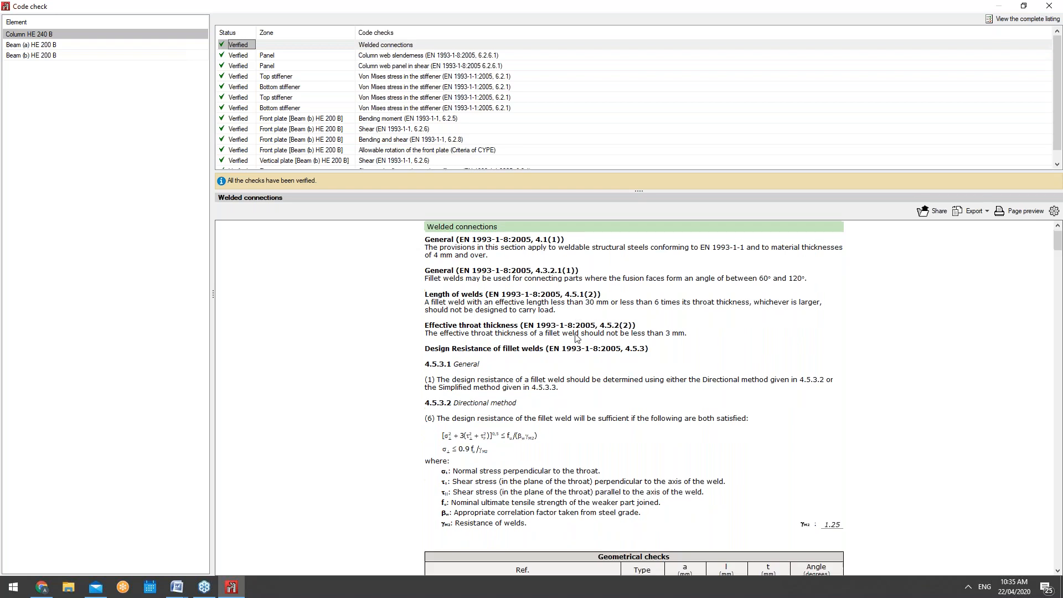
Step: Read through the welded connections check of Column HE 240 B, including the weld design formulas and the geometrical checks table
scroll(667, 374, down, 3)
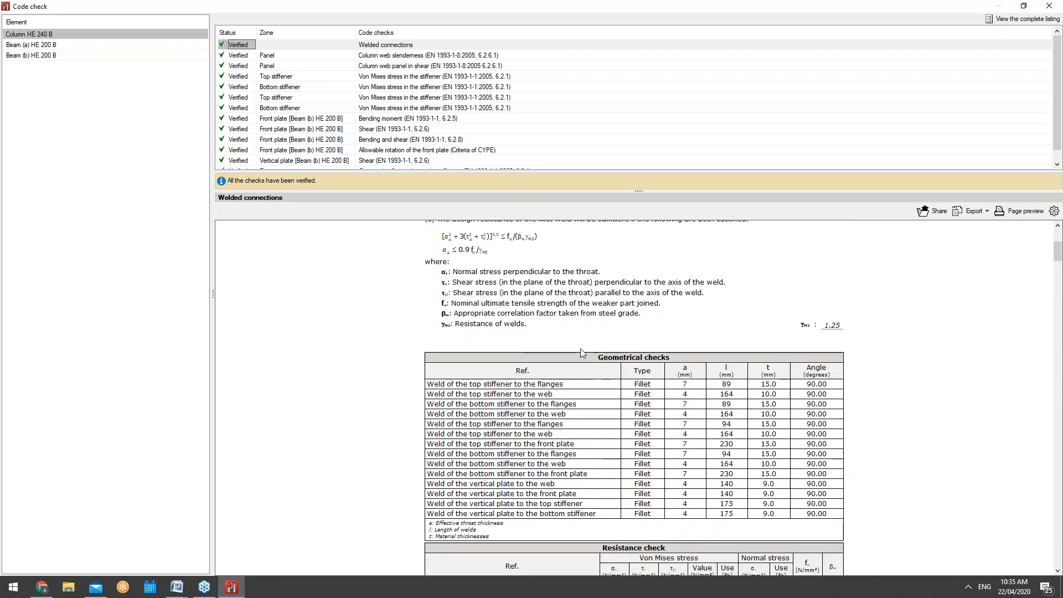
scroll(587, 351, up, 3)
scroll(487, 308, up, 2)
scroll(487, 308, up, 1)
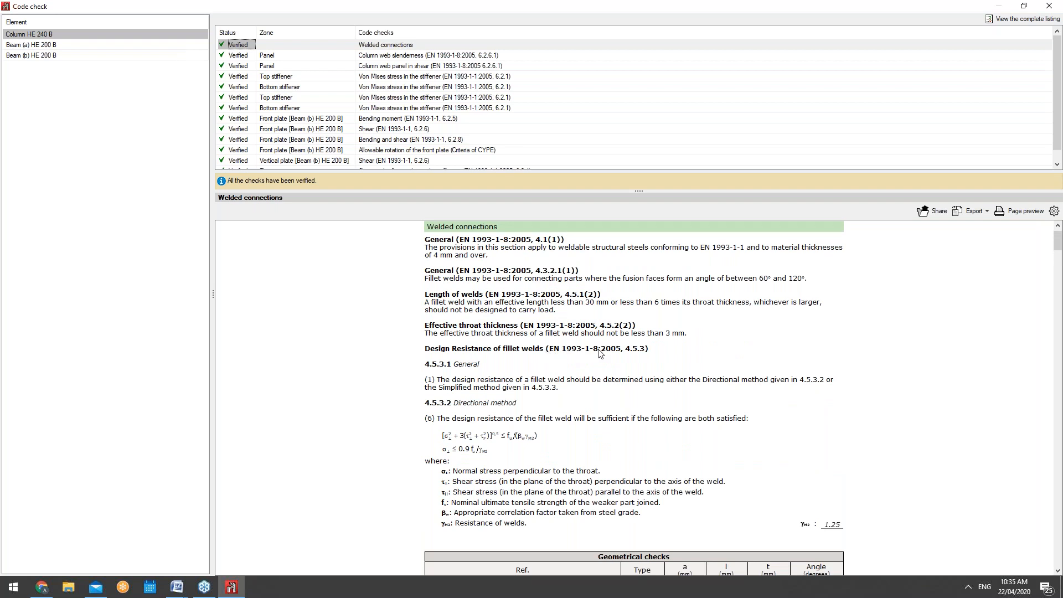
scroll(533, 374, down, 5)
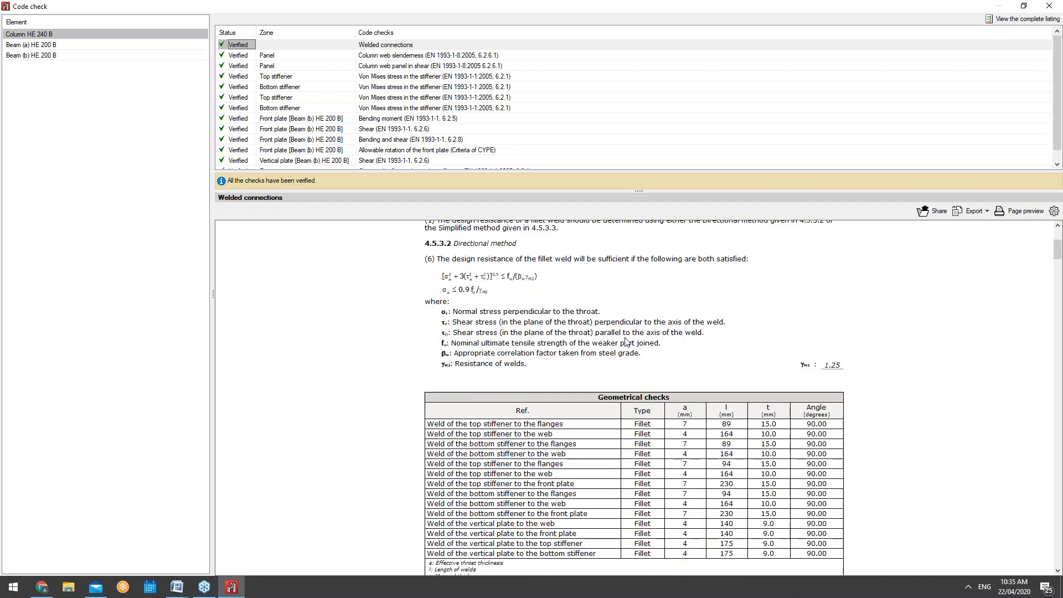
scroll(626, 342, down, 10)
drag(1054, 277, 1057, 248)
scroll(802, 490, up, 2)
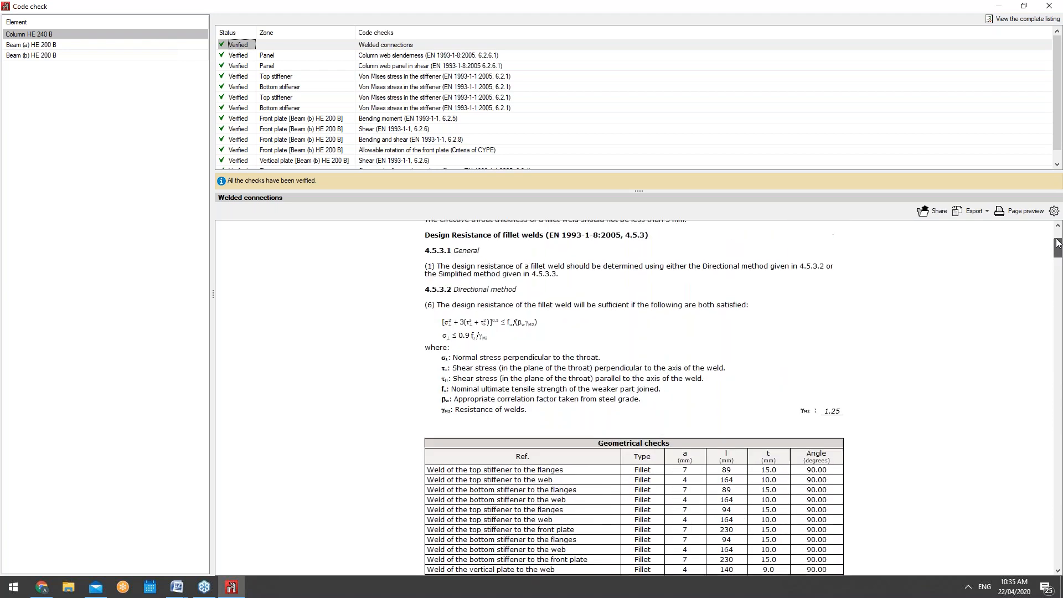
Step: Review the other code checks of Column HE 240 B, from column web slenderness through the stiffener, front plate and flange checks
click(245, 55)
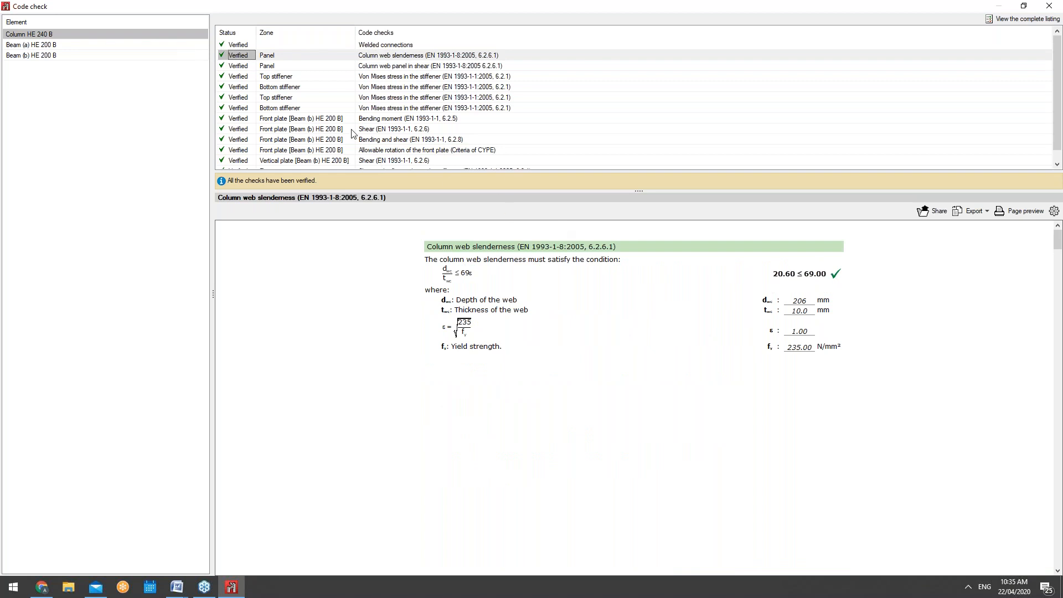
key(Down)
key(Down)
key(Down)
key(Down)
key(Down)
key(Down)
click(305, 164)
key(Up)
key(Up)
key(Up)
key(Up)
key(Up)
key(Up)
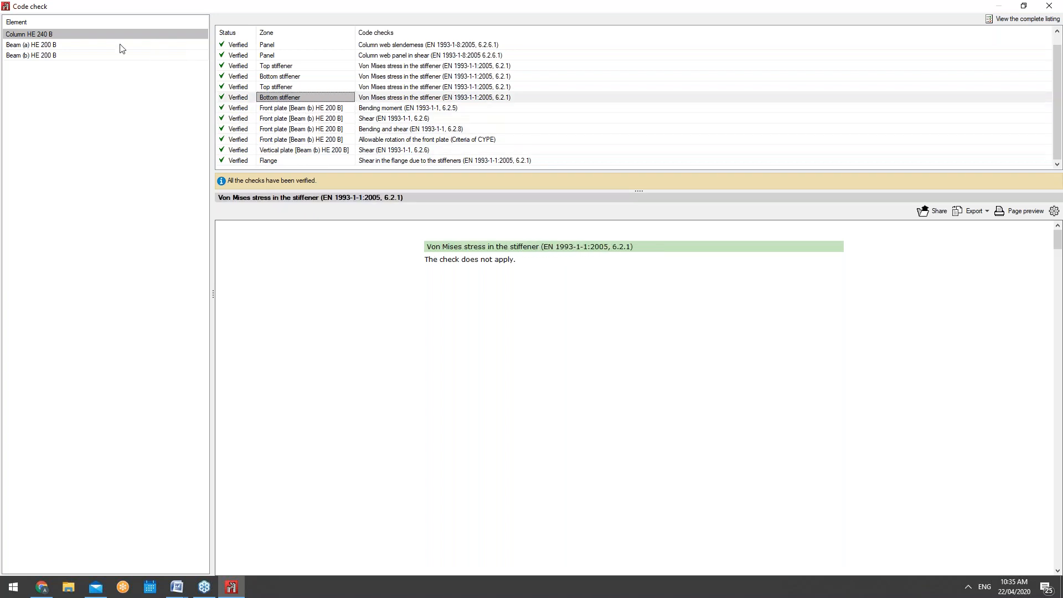
Step: View the welded connections checks of Beam (a) HE 200 B and Beam (b) HE 200 B
click(119, 44)
click(297, 49)
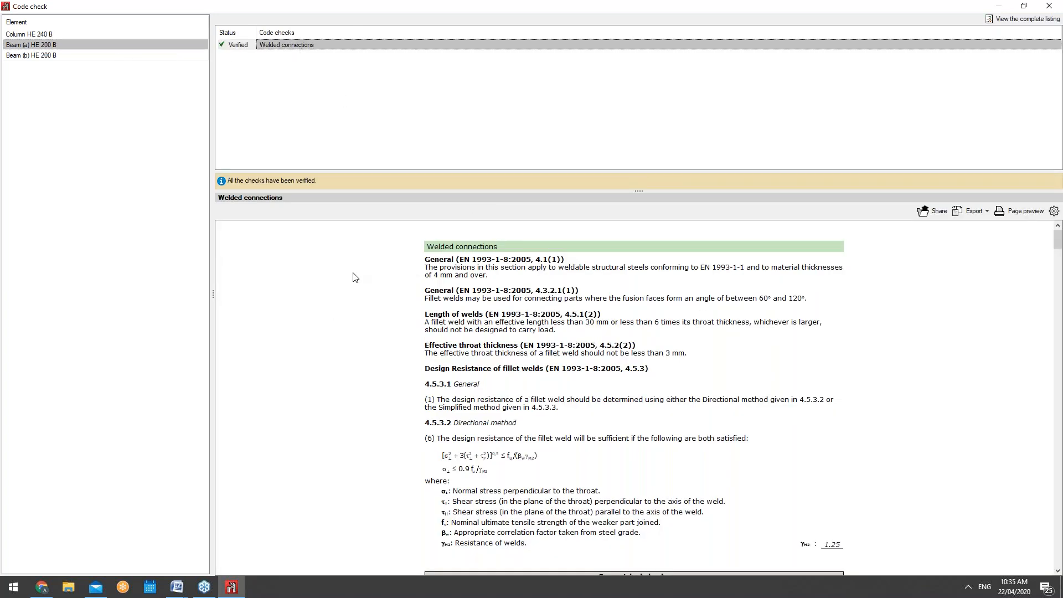
click(16, 56)
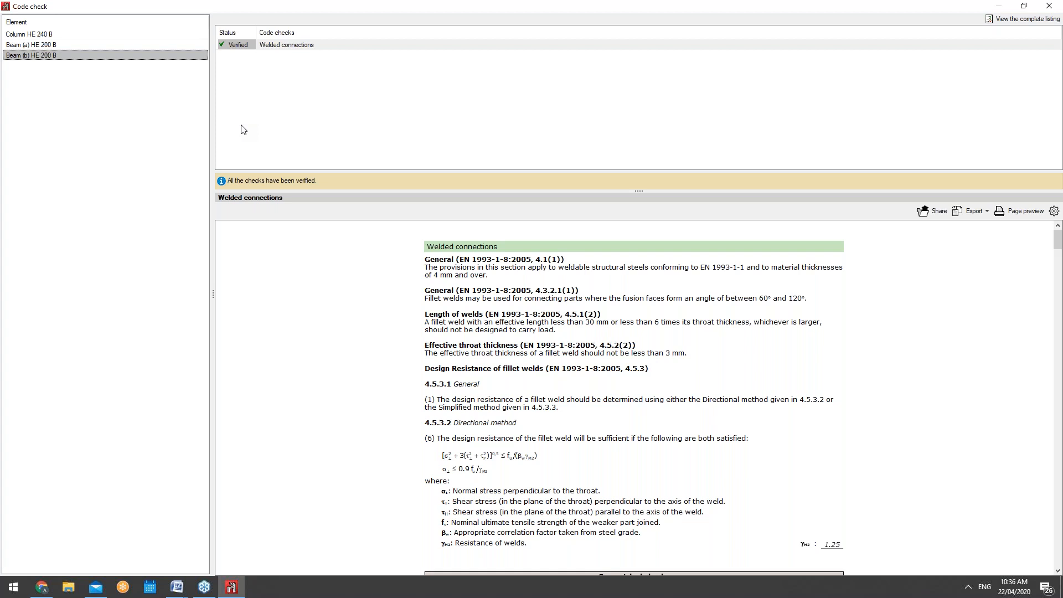
Step: Look over the check report's share dialog, export formats and page setup options, dismissing each one
click(938, 209)
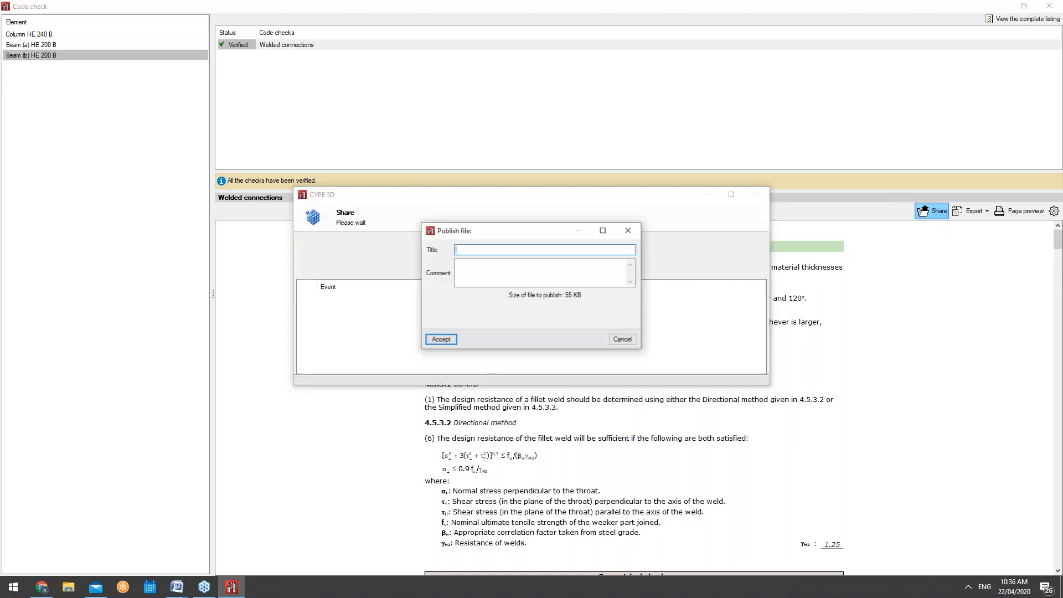
click(636, 229)
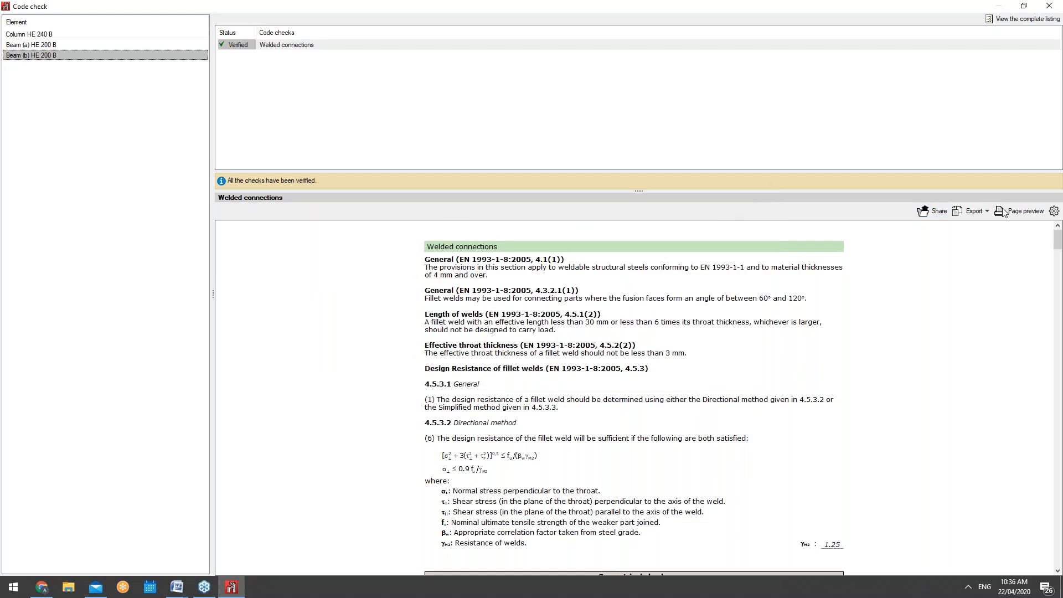
click(970, 211)
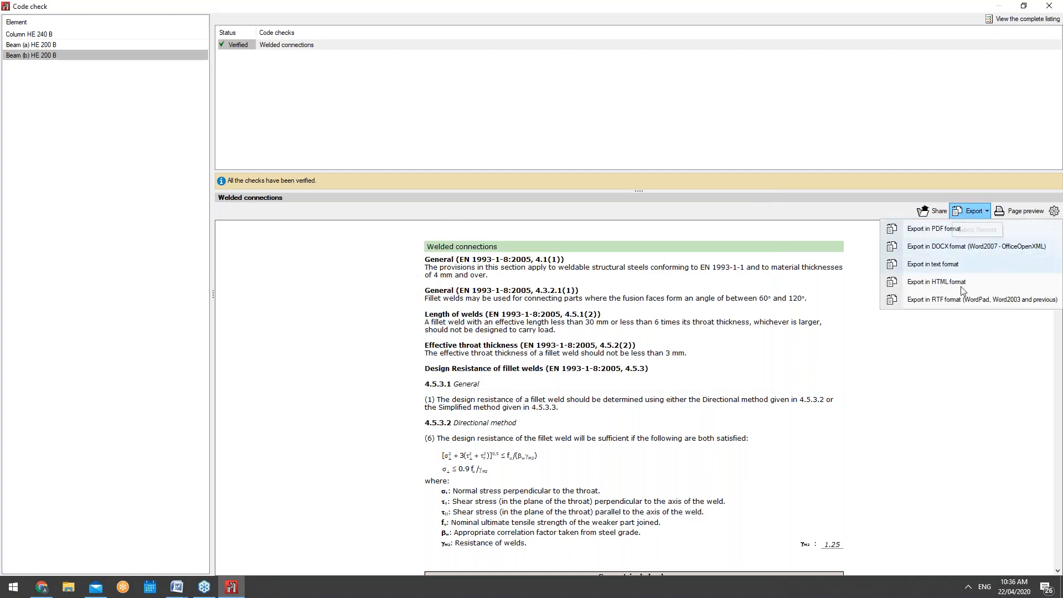
click(993, 215)
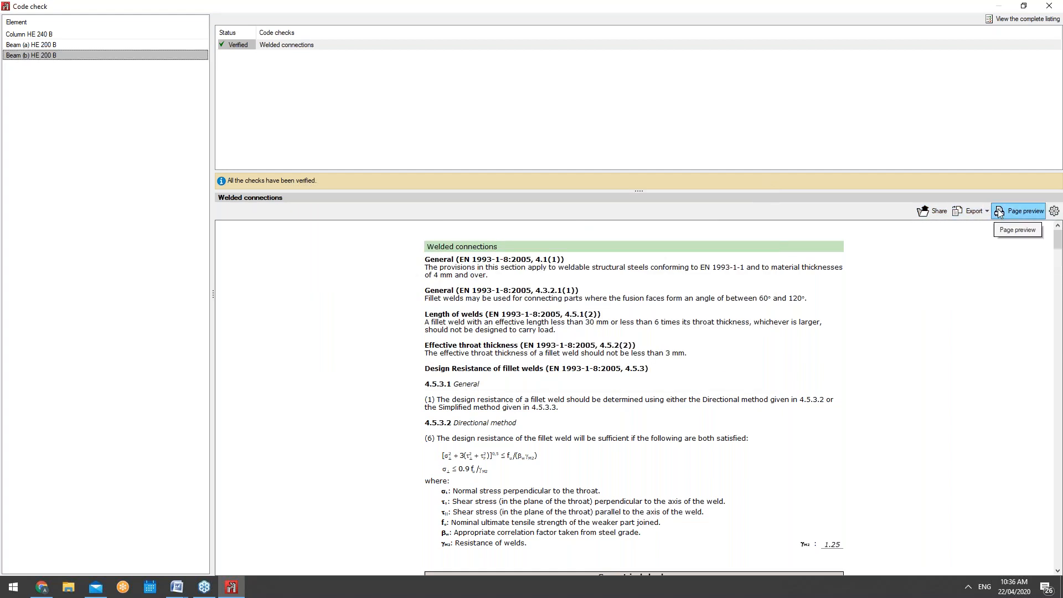
click(1053, 211)
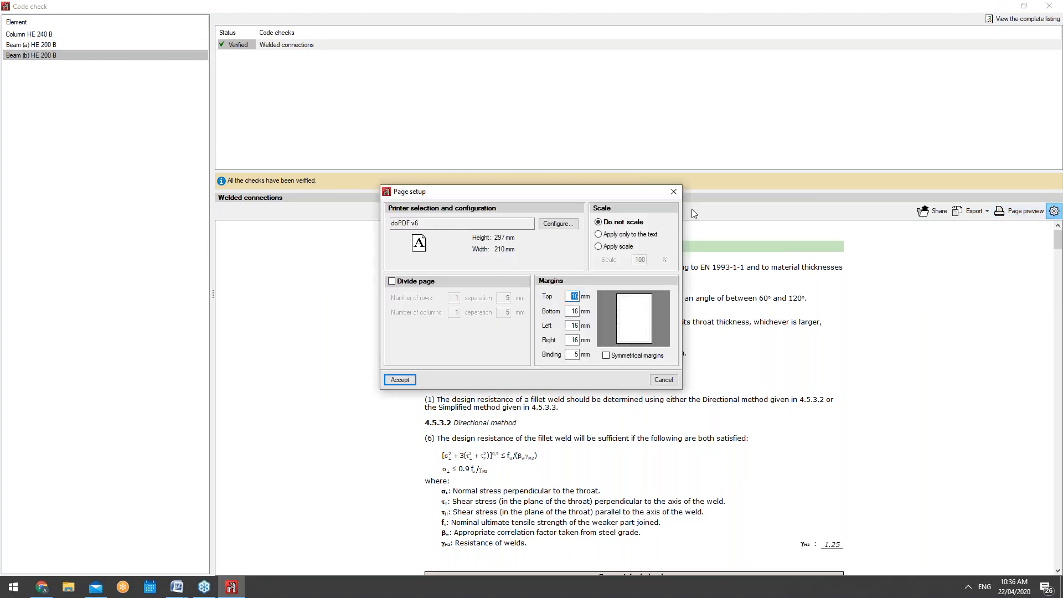
click(679, 193)
Step: Read the welded connections report of Beam (b) HE 200 B down to its geometrical checks
scroll(675, 379, down, 5)
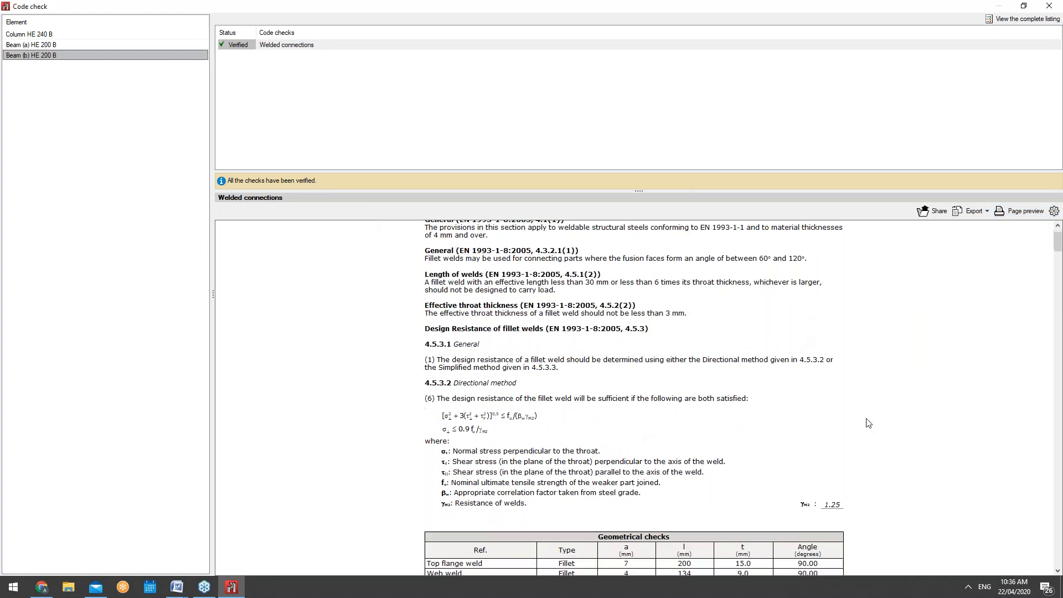
scroll(675, 379, up, 2)
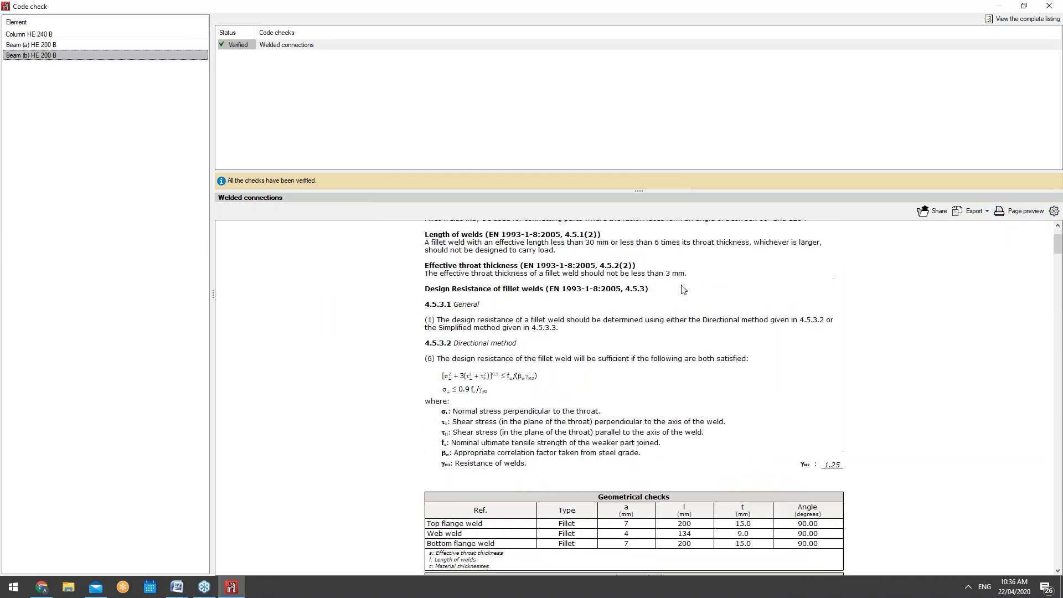
scroll(598, 341, up, 3)
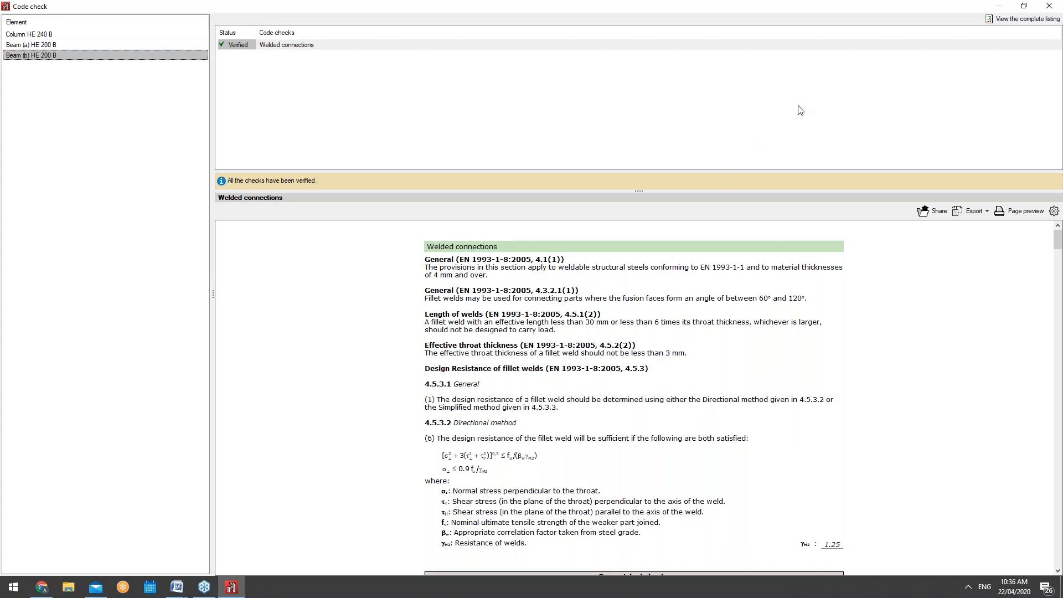
Step: Open the complete listing of checks in whole-page view, page through to page 6, and close the listing and the code check
click(987, 30)
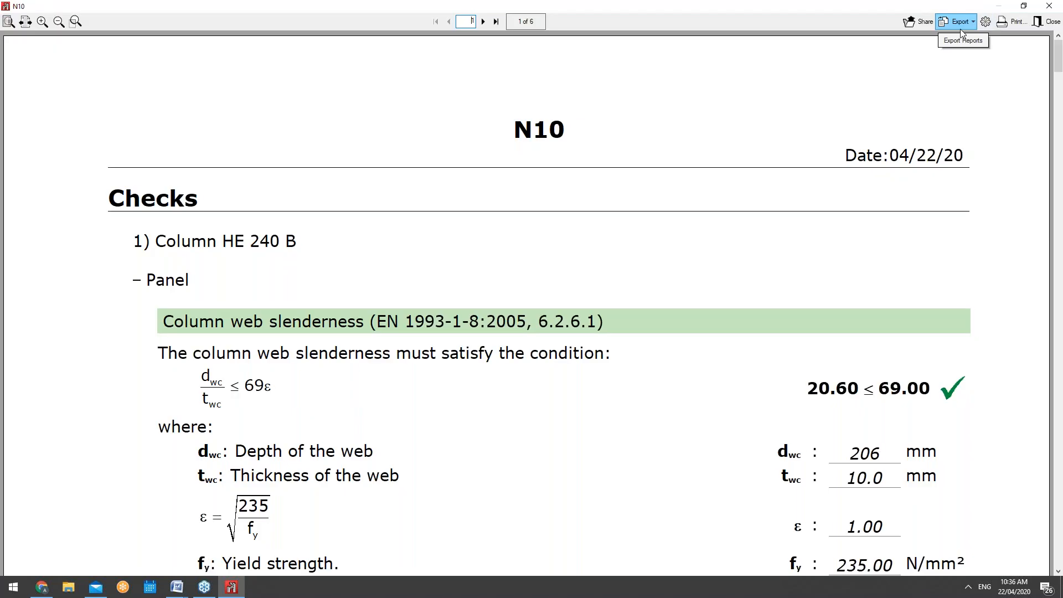
click(9, 21)
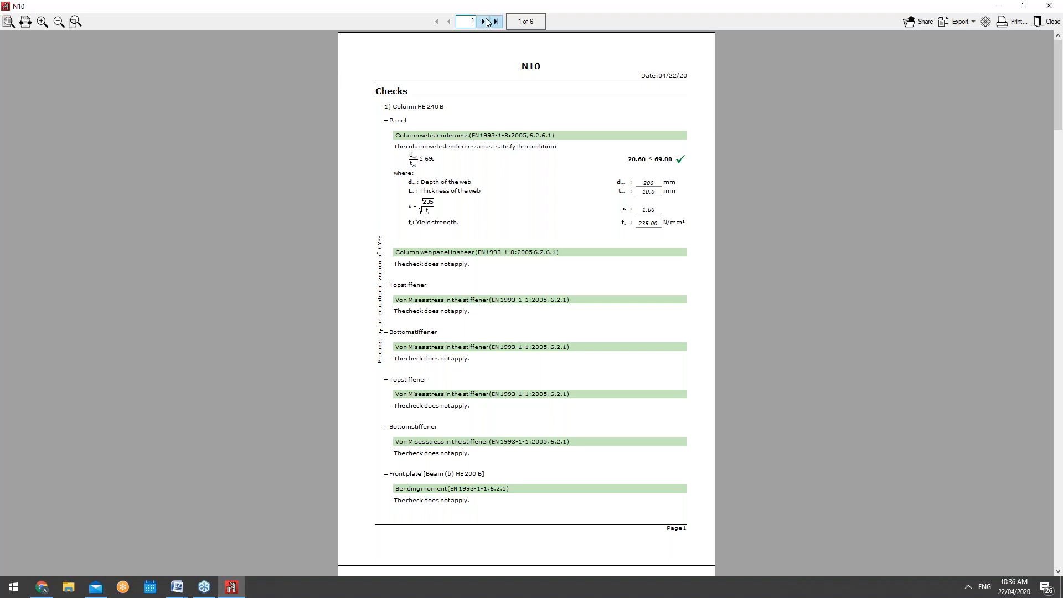
click(485, 22)
click(484, 23)
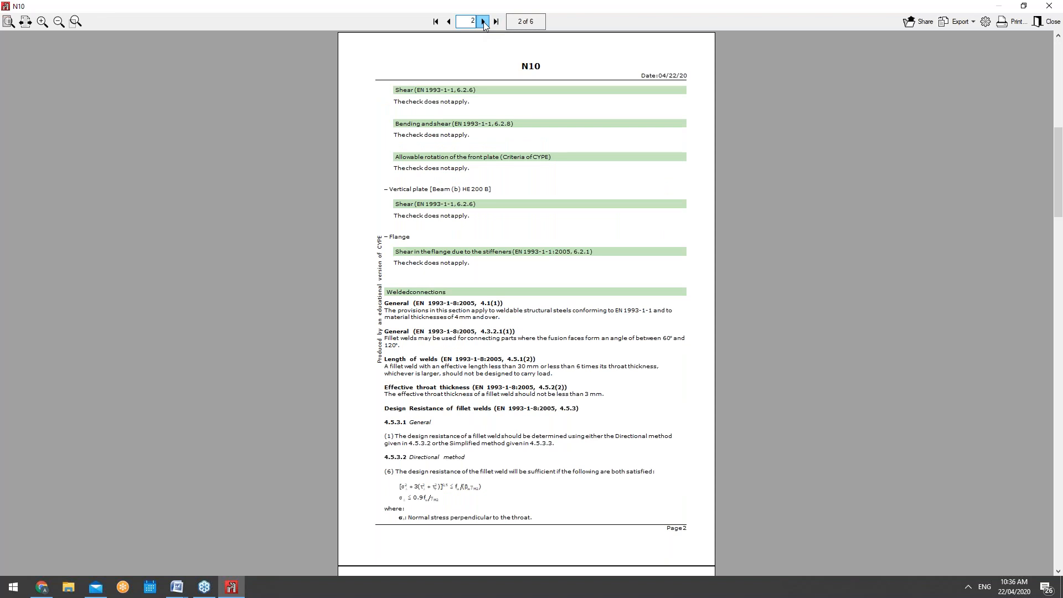
click(483, 23)
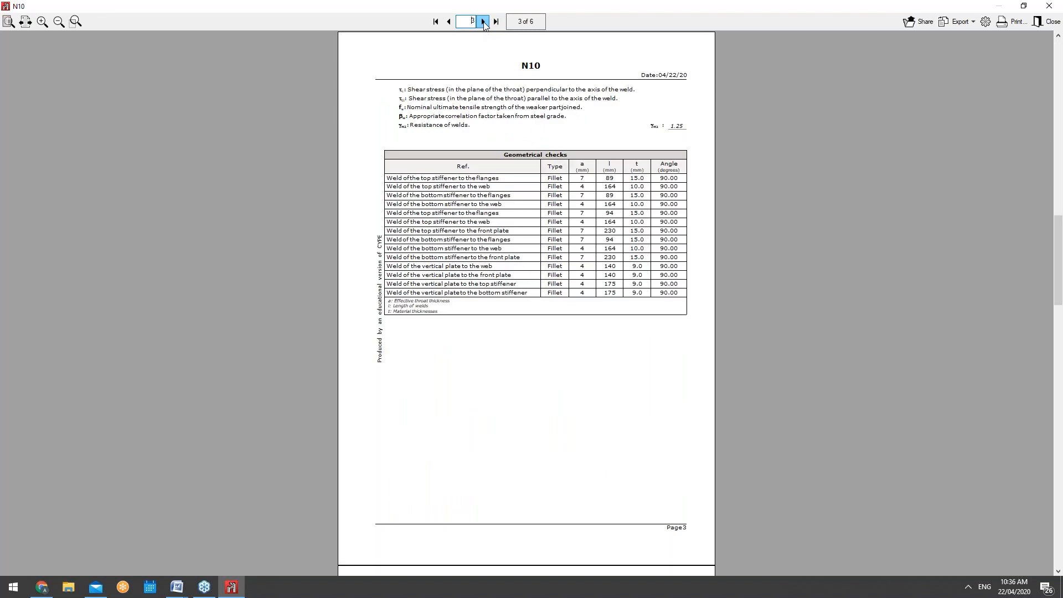
click(483, 23)
click(483, 22)
click(483, 23)
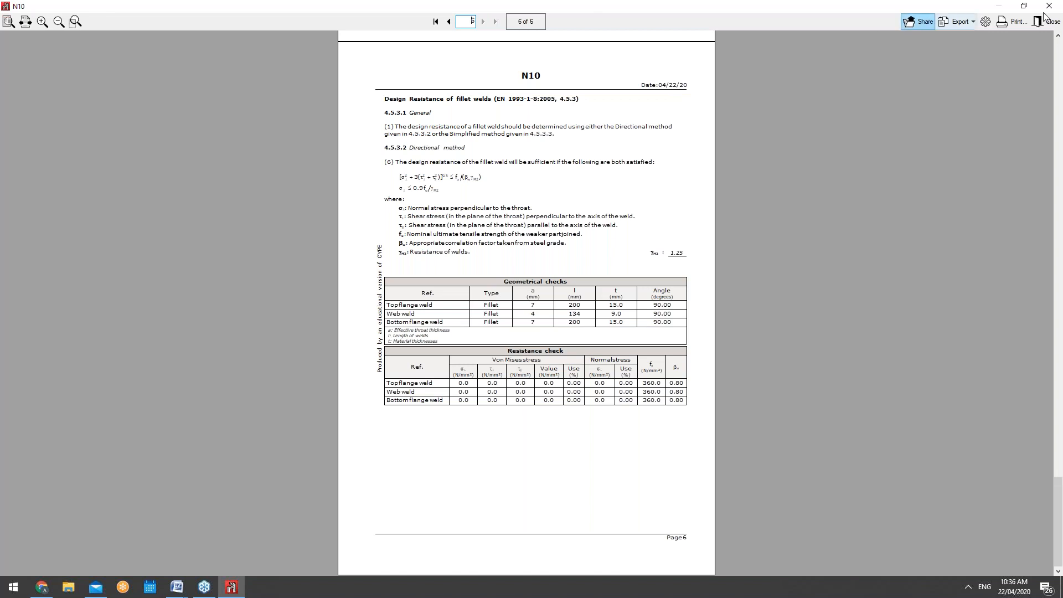
click(1058, 5)
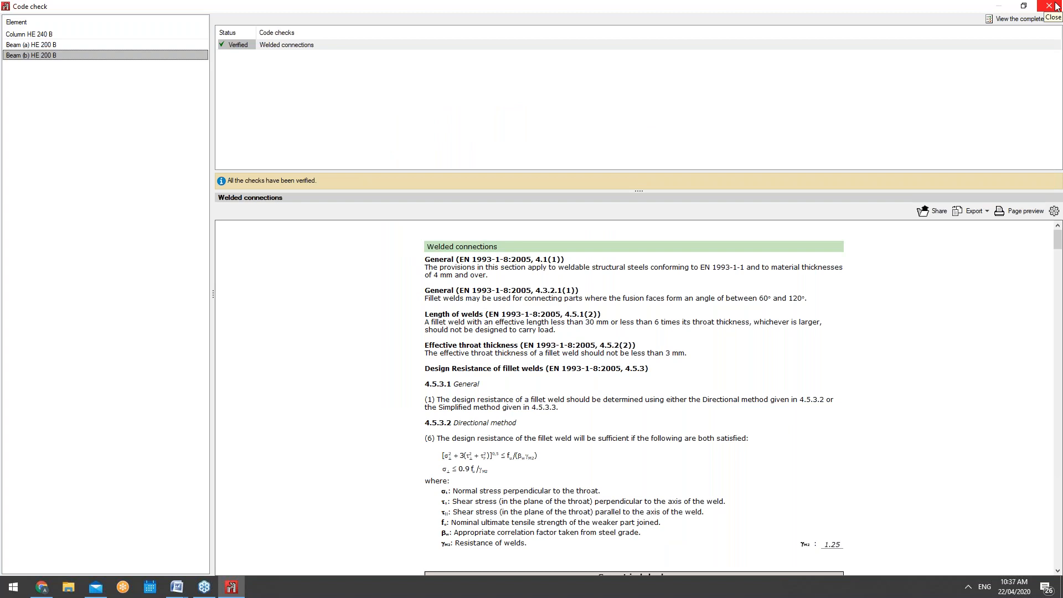
click(1057, 7)
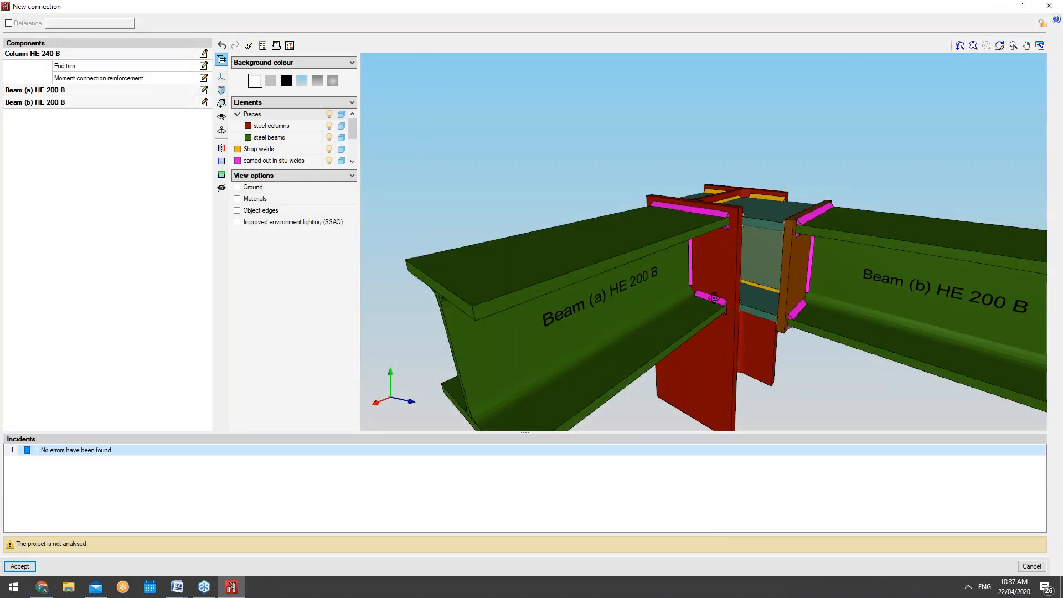
Step: Inspect the joint in 3D, the weld settings of Beam (a) HE 200 B and the column's end trim options, dismissing each dialog
middle_drag(718, 295, 588, 290)
middle_drag(553, 289, 463, 255)
scroll(763, 277, up, 4)
middle_drag(759, 265, 714, 316)
scroll(743, 275, down, 5)
scroll(604, 314, up, 4)
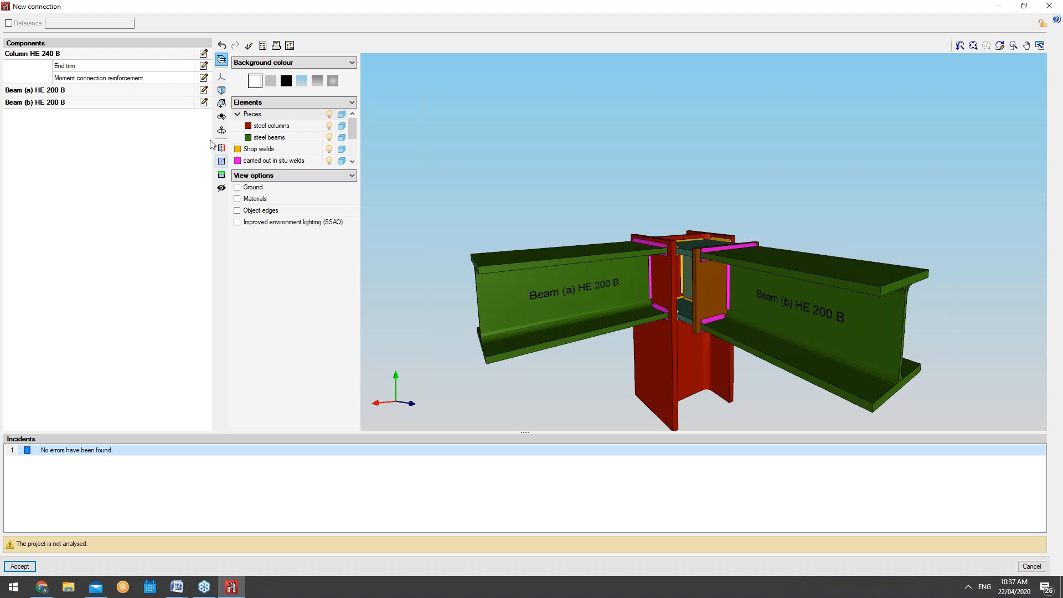
click(203, 91)
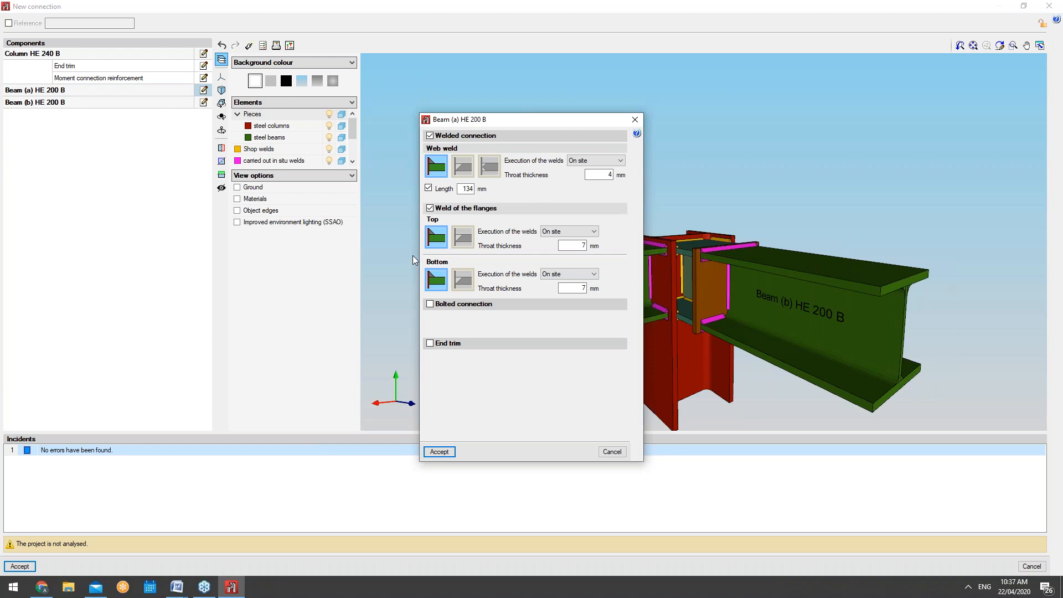
click(629, 119)
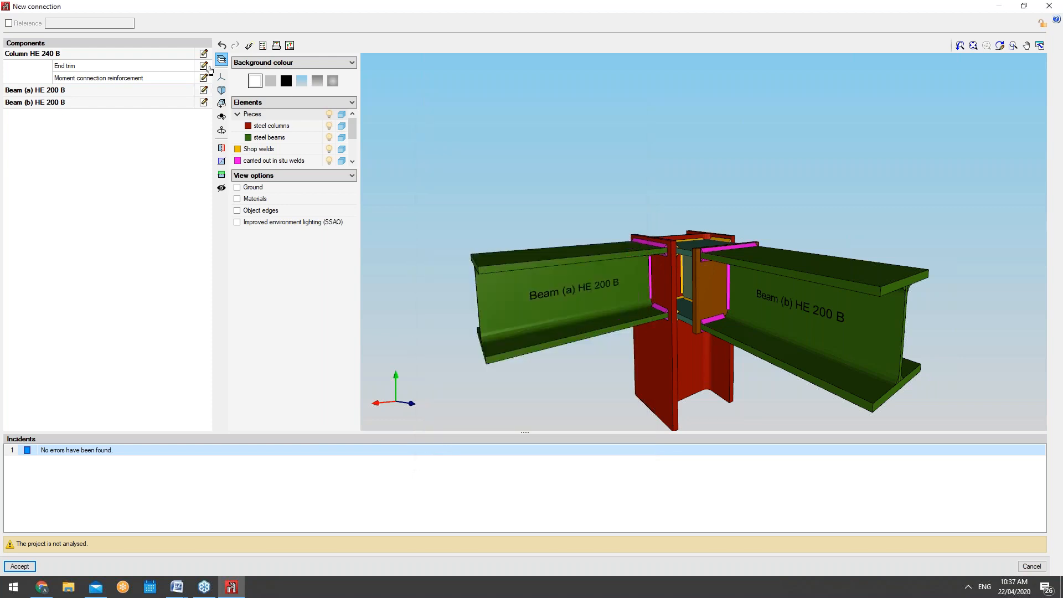
click(203, 66)
click(613, 247)
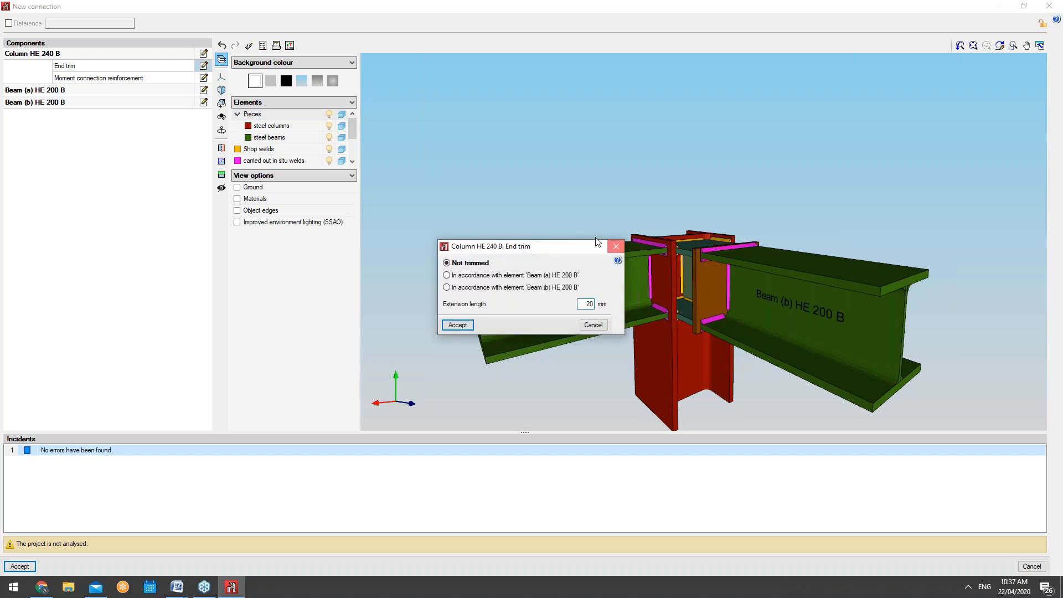
Step: Examine the column's moment connection reinforcement drawing and its endplate properties, and leave the editor without changes
click(203, 78)
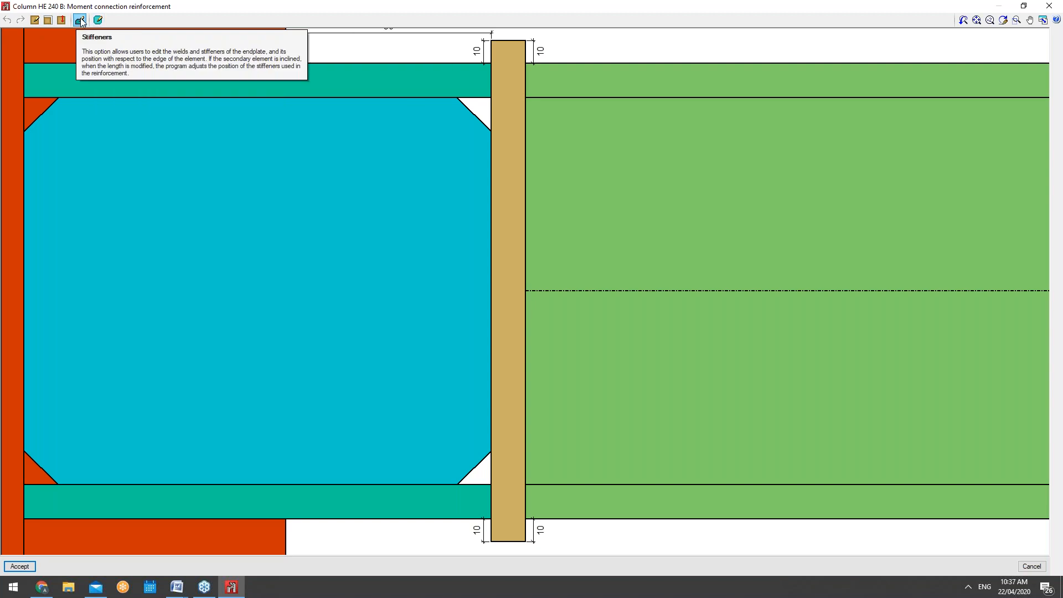
scroll(451, 209, down, 2)
scroll(288, 215, down, 3)
scroll(637, 279, down, 3)
scroll(444, 188, up, 5)
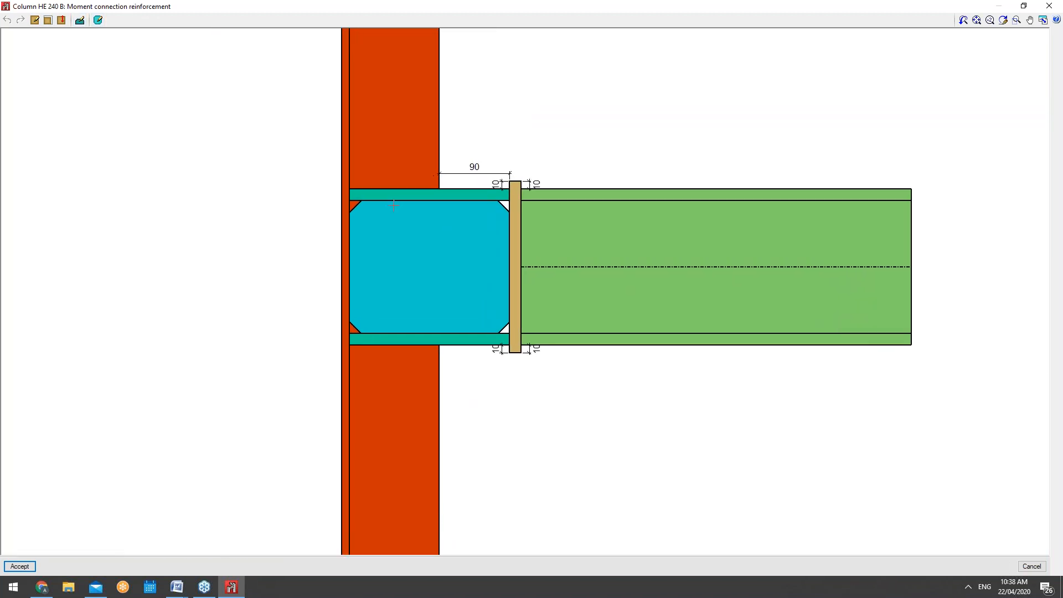
click(34, 20)
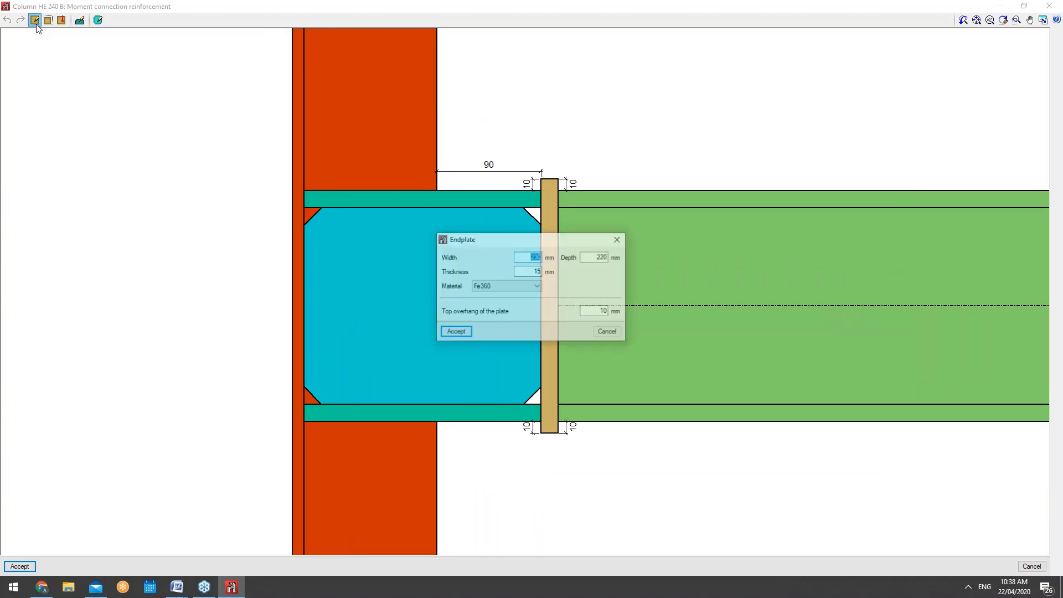
click(614, 239)
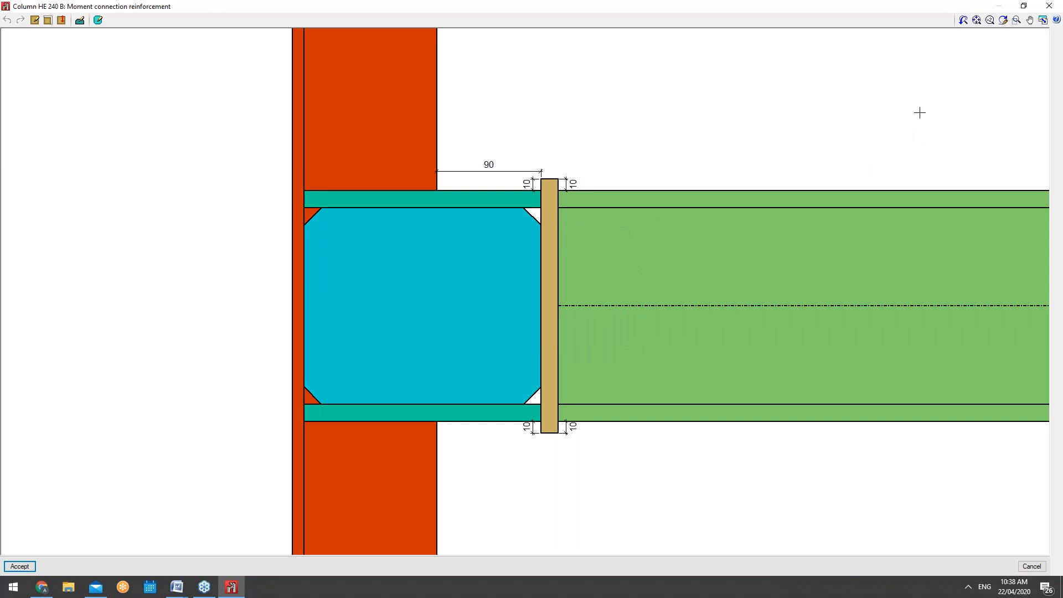
click(1051, 6)
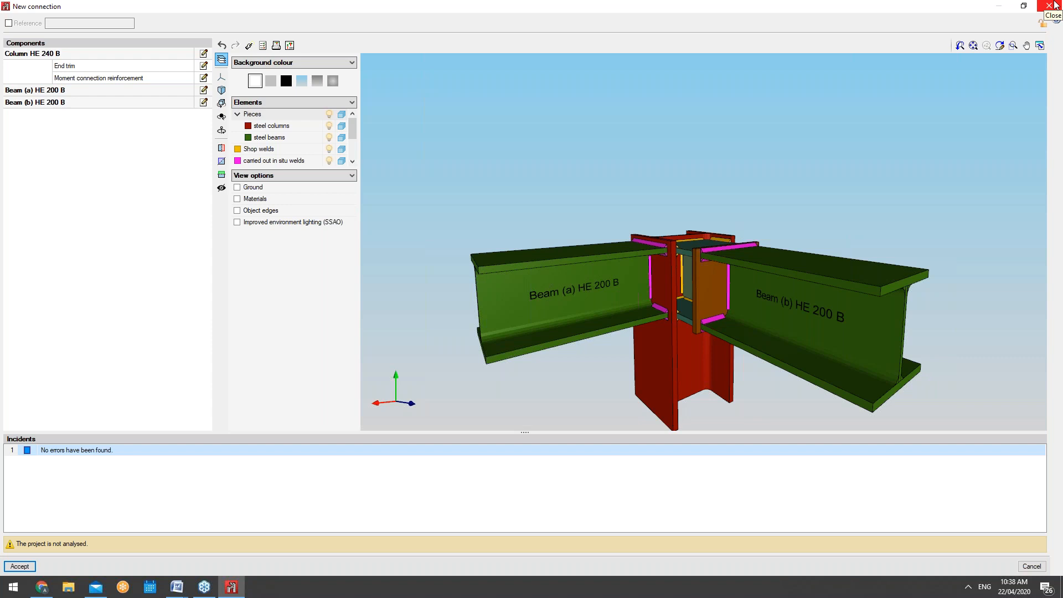
Step: Expand the full list of 3D display elements and set the view's background colour to the light blue gradient
middle_drag(735, 279, 698, 324)
scroll(689, 303, up, 3)
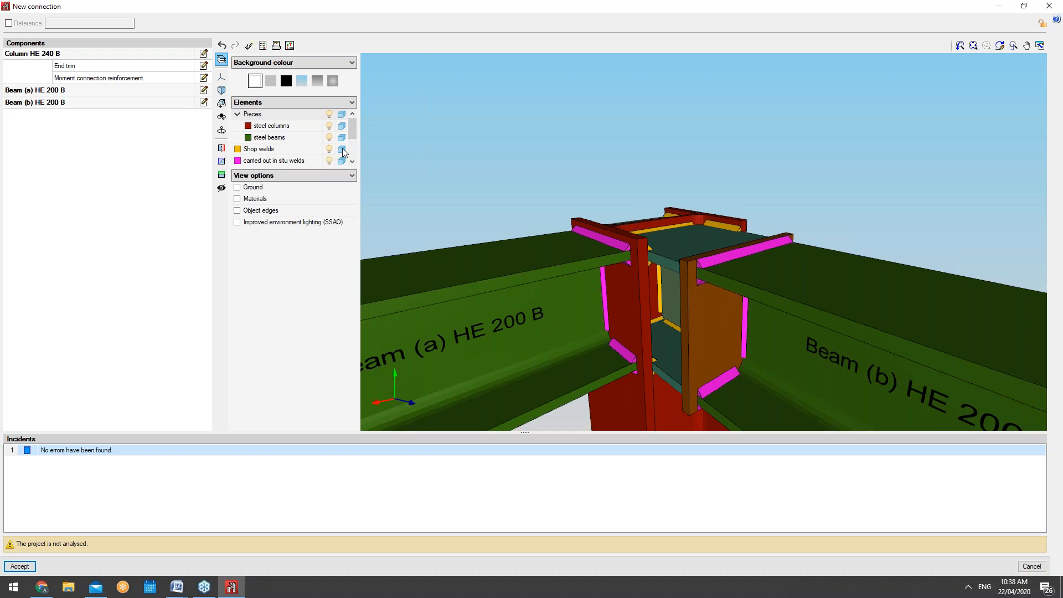
drag(351, 136, 351, 151)
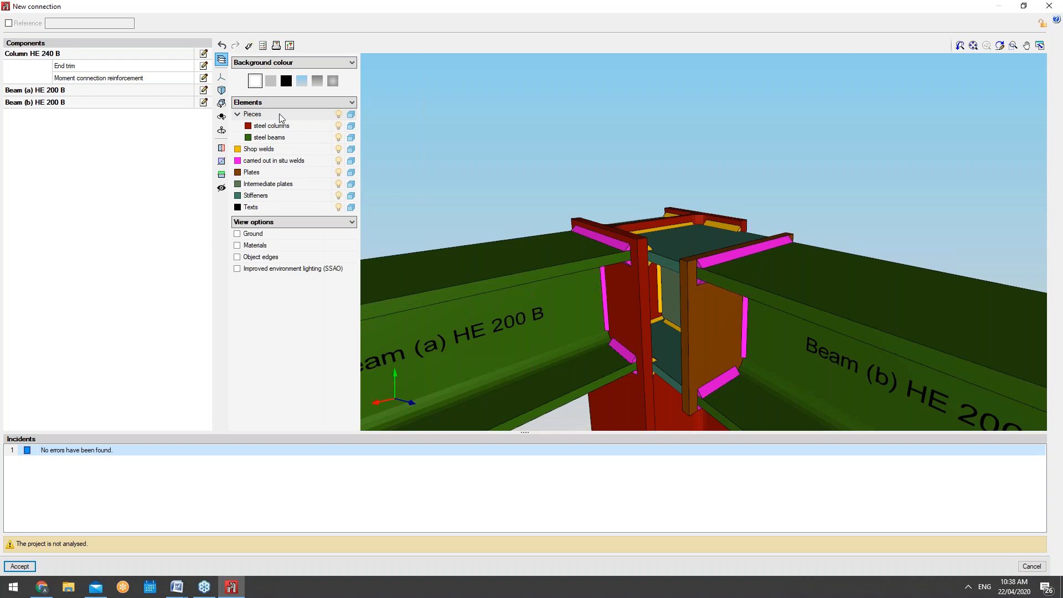
click(301, 82)
Step: Check the weld settings of Beam (a) HE 200 B and Beam (b) HE 200 B, closing each dialog without changes
click(205, 93)
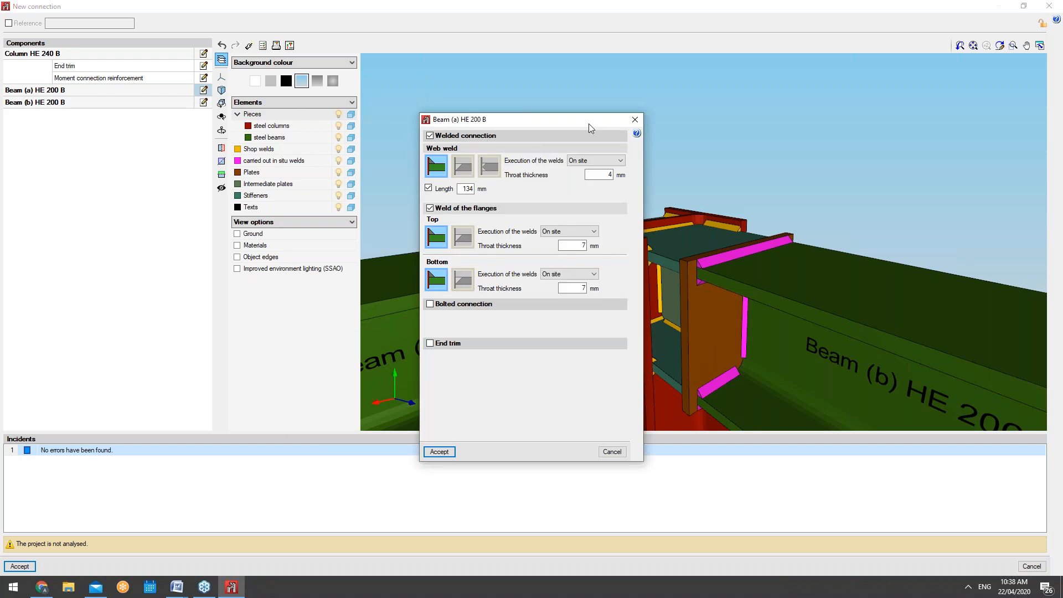
click(639, 121)
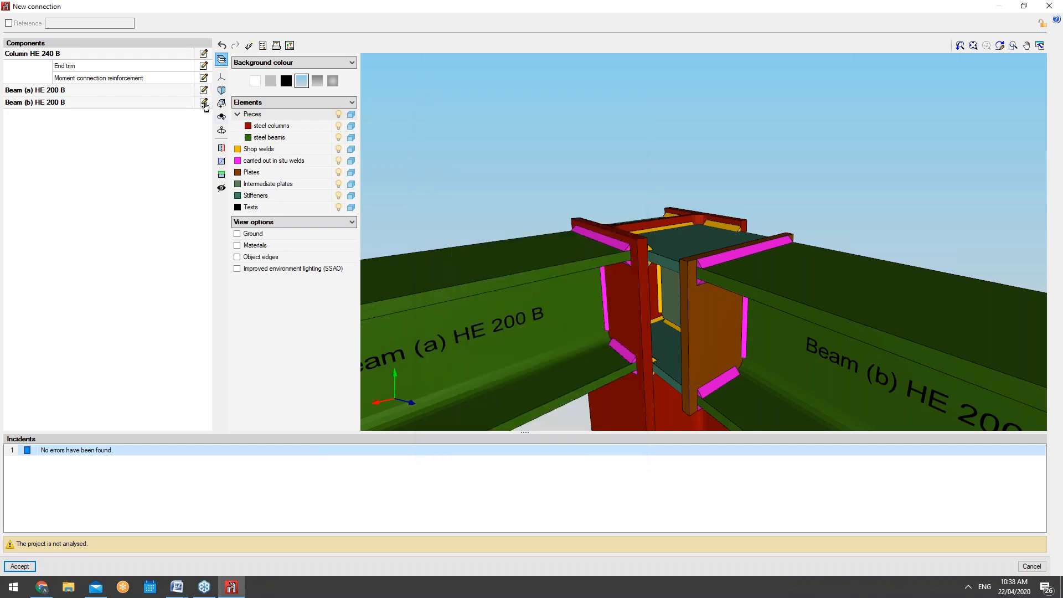
click(203, 102)
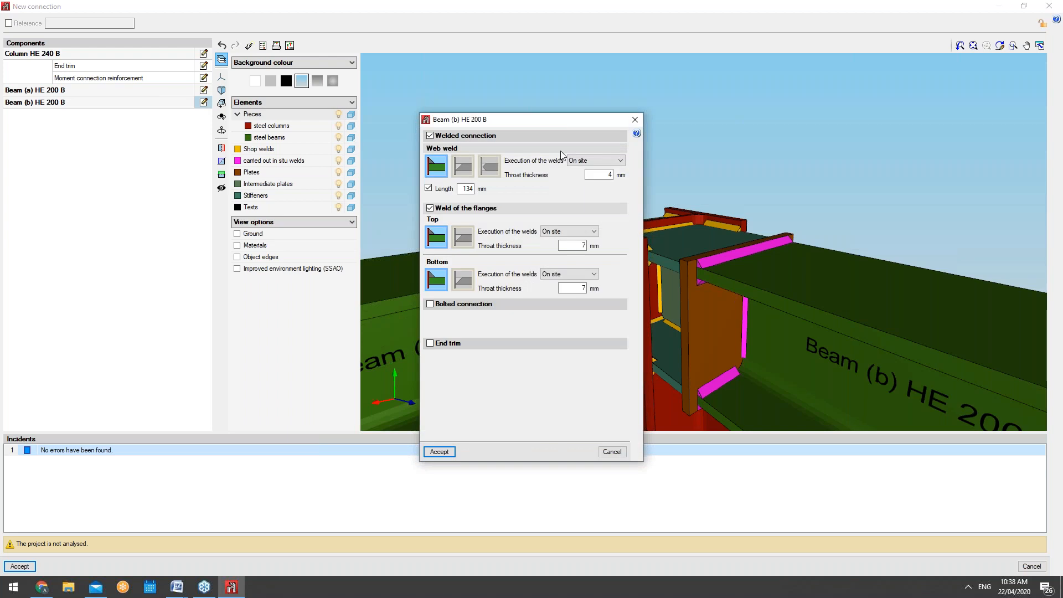
click(639, 119)
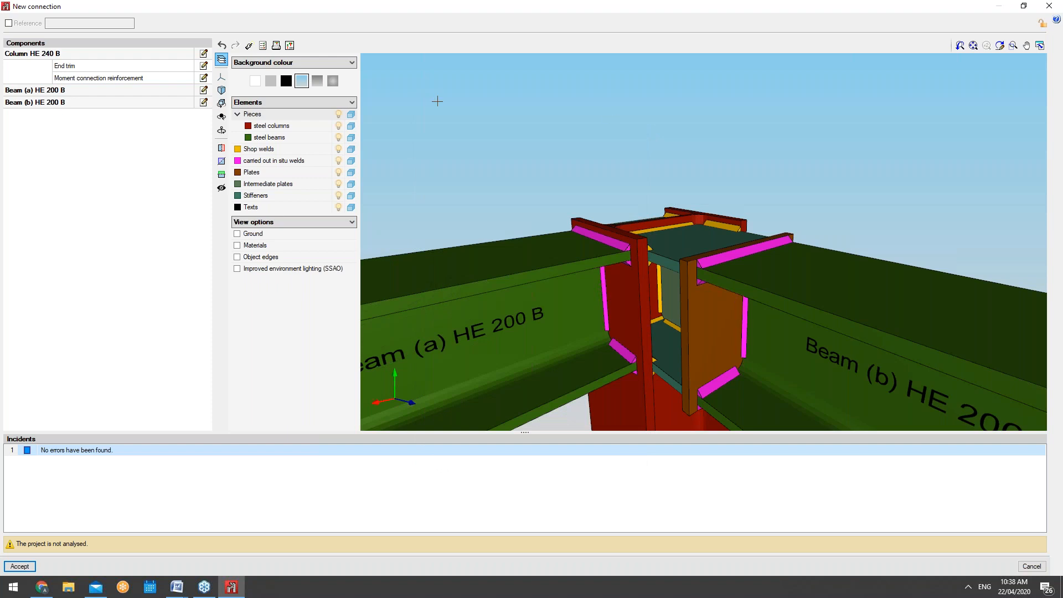
Step: Look at the end trim options and the moment connection reinforcement of Column HE 240 B without changing them
click(203, 65)
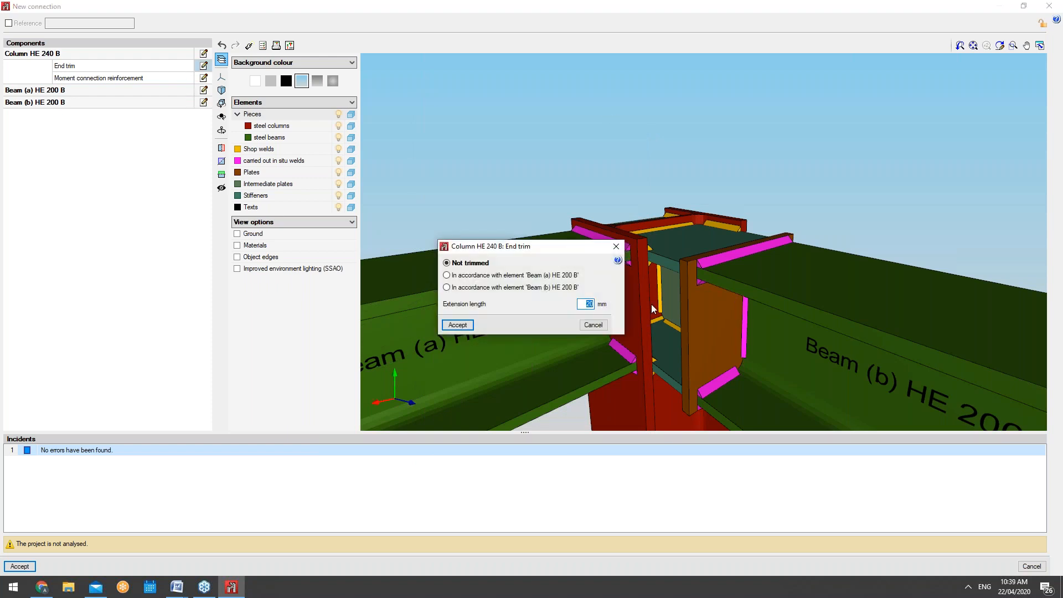
click(593, 325)
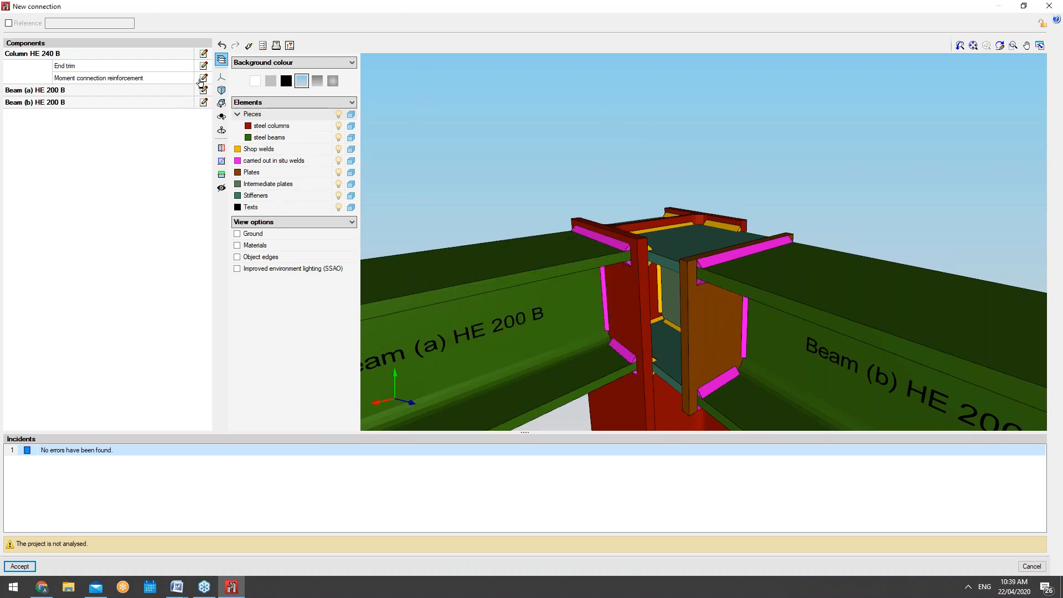
click(204, 77)
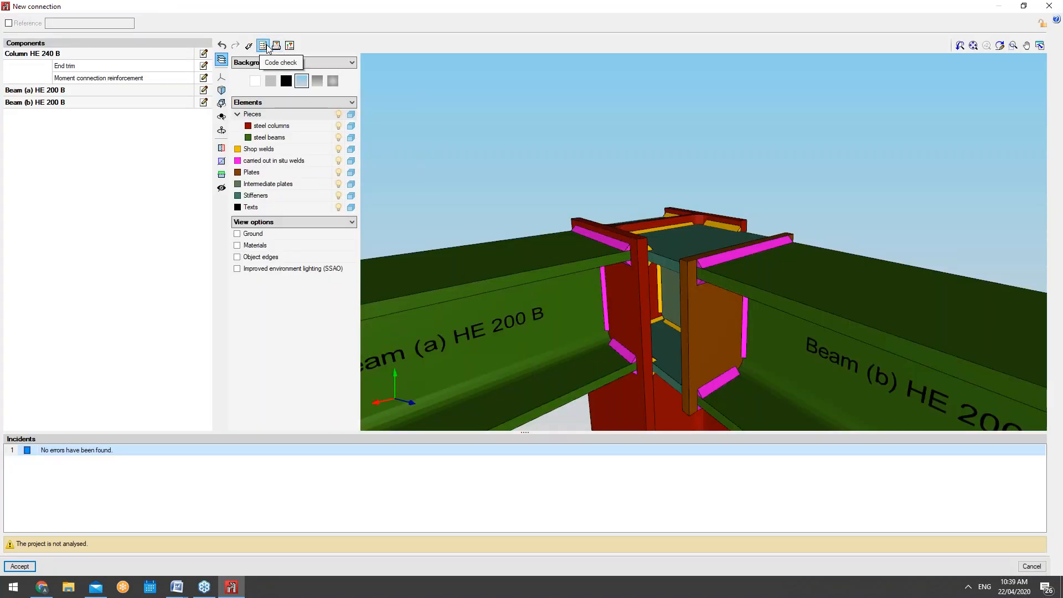
Step: View the code check of the connection for Column HE 240 B and close it
click(263, 46)
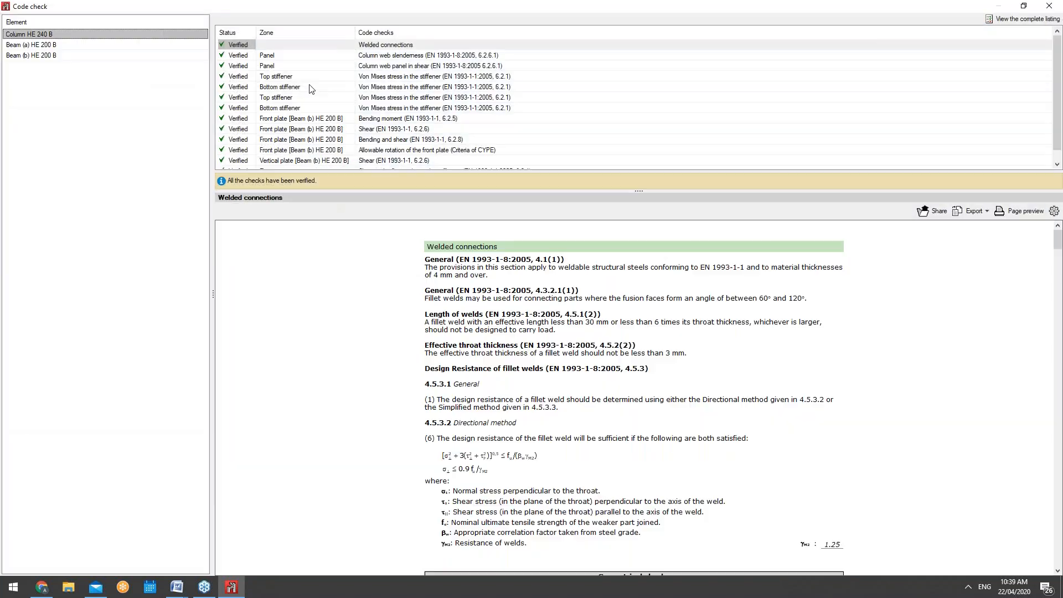
click(1059, 5)
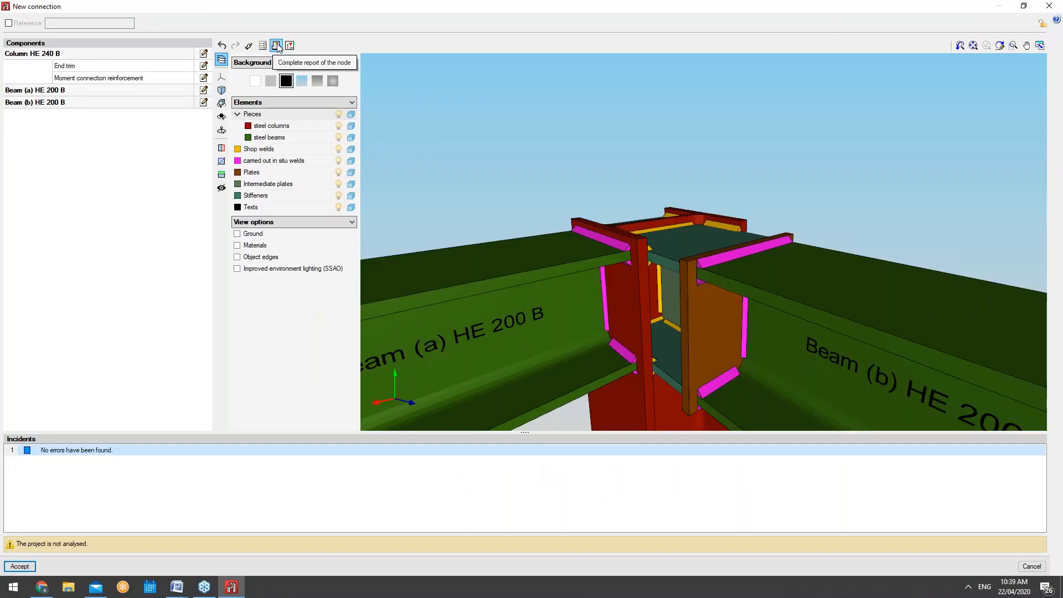
Step: Open the complete report of the node and enlarge its window to full screen width
click(276, 45)
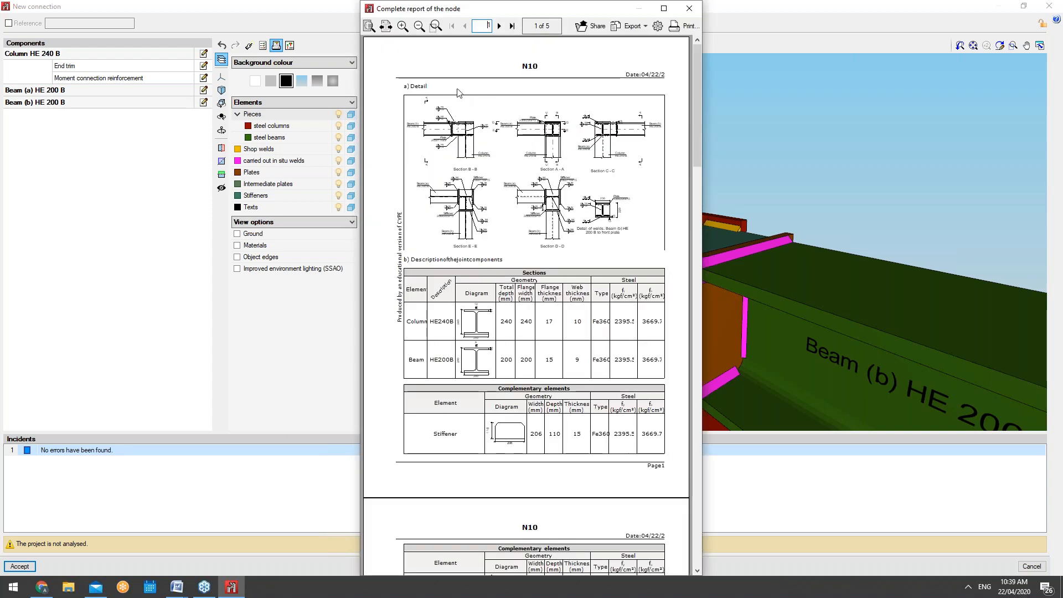
double_click(569, 10)
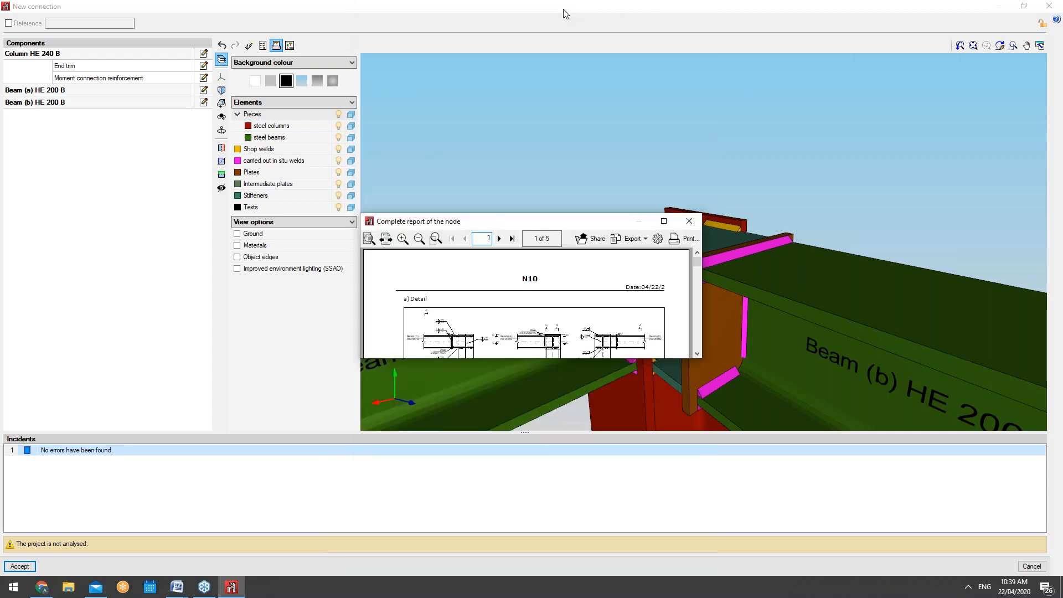
double_click(527, 215)
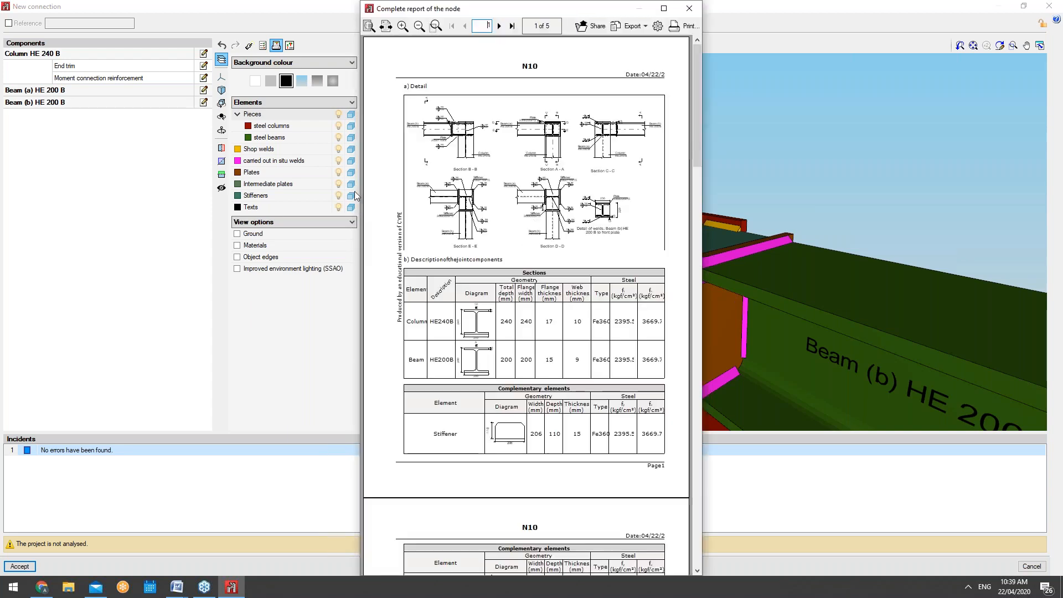
drag(136, 179, 2, 157)
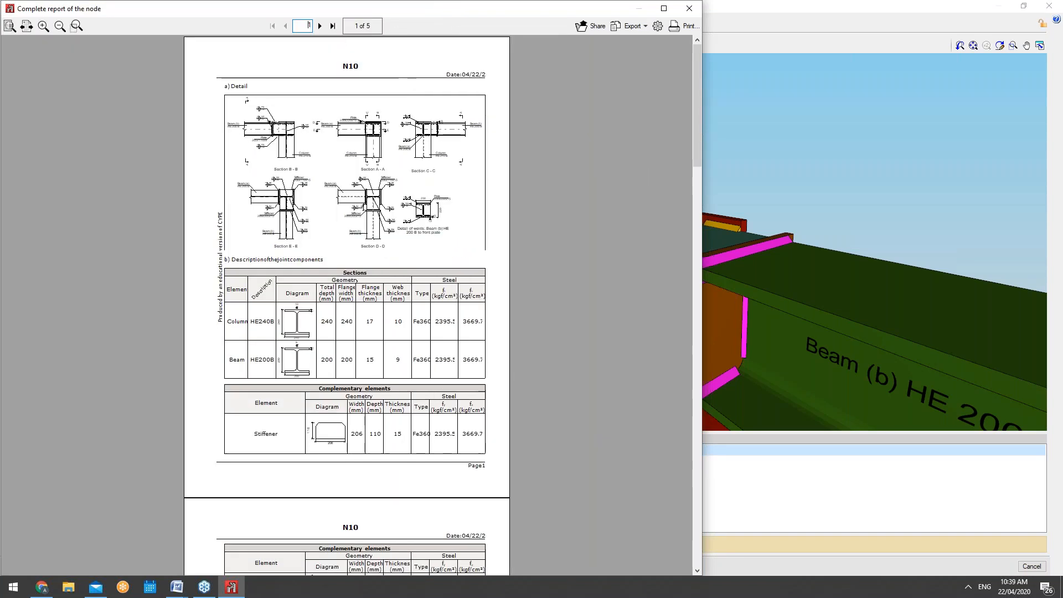
drag(843, 182, 1061, 182)
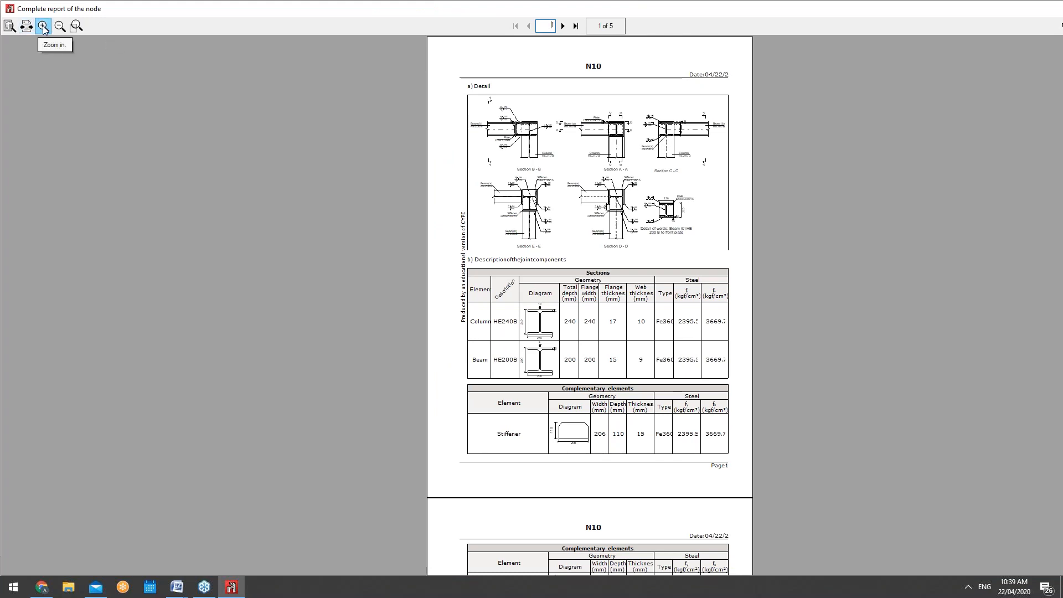
Step: Read through the node report from page 2 to the takeoff on page 5, and close the report
click(561, 26)
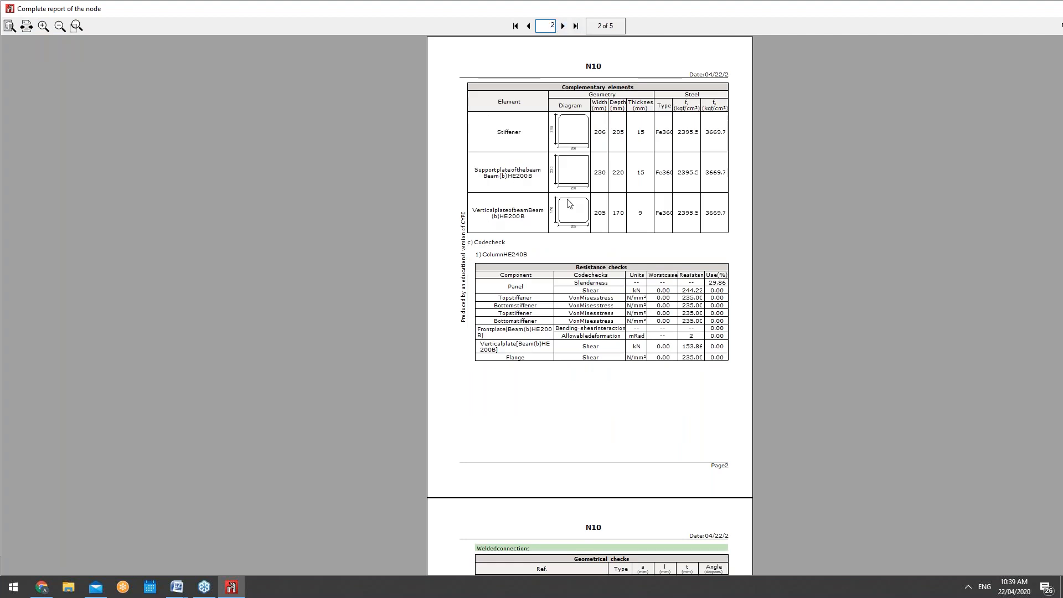
scroll(569, 210, down, 1)
scroll(616, 297, down, 3)
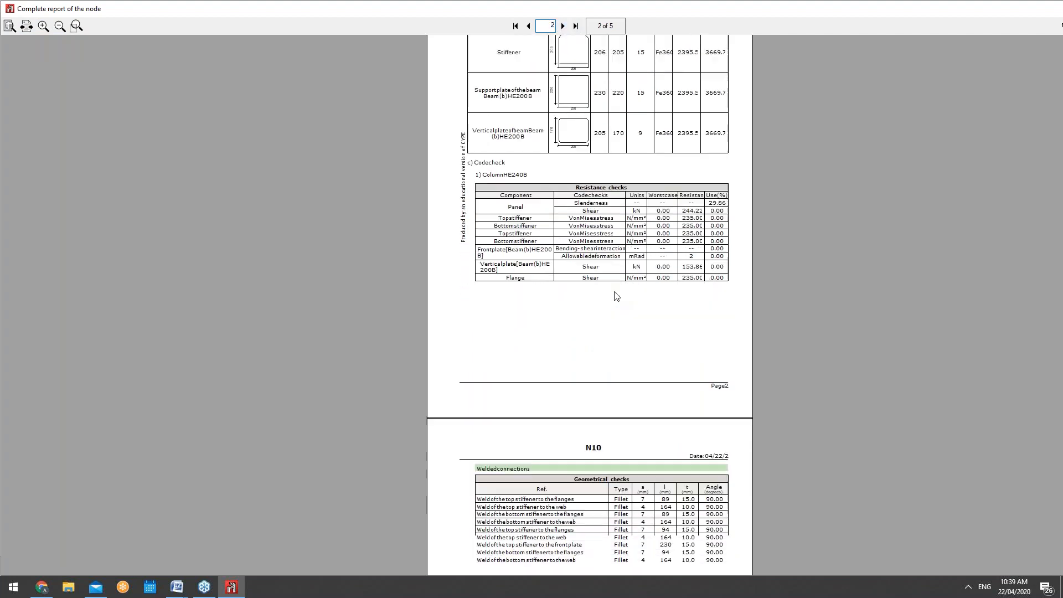
scroll(616, 296, down, 4)
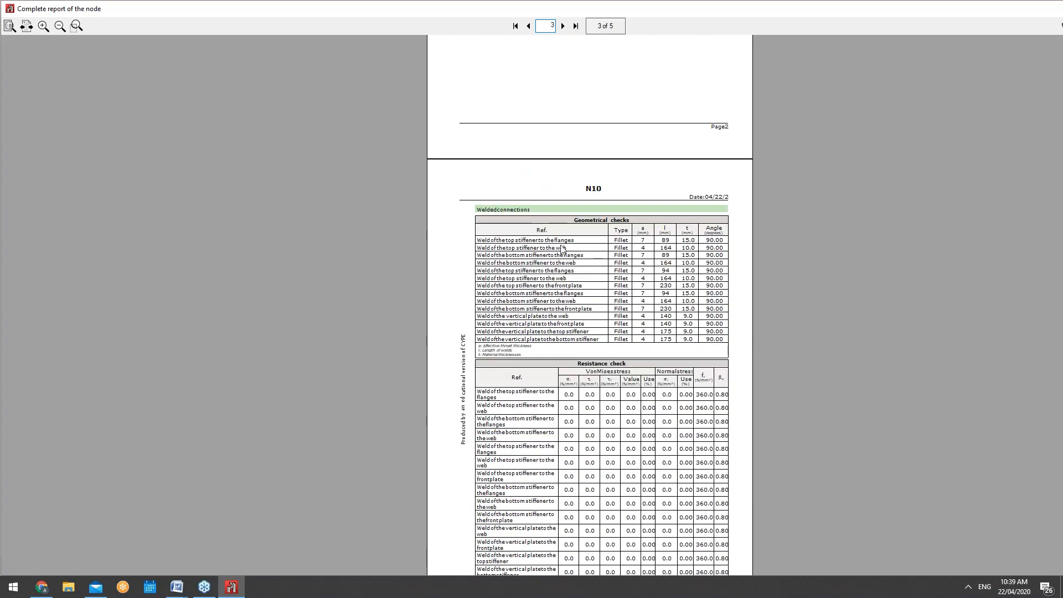
scroll(559, 253, down, 6)
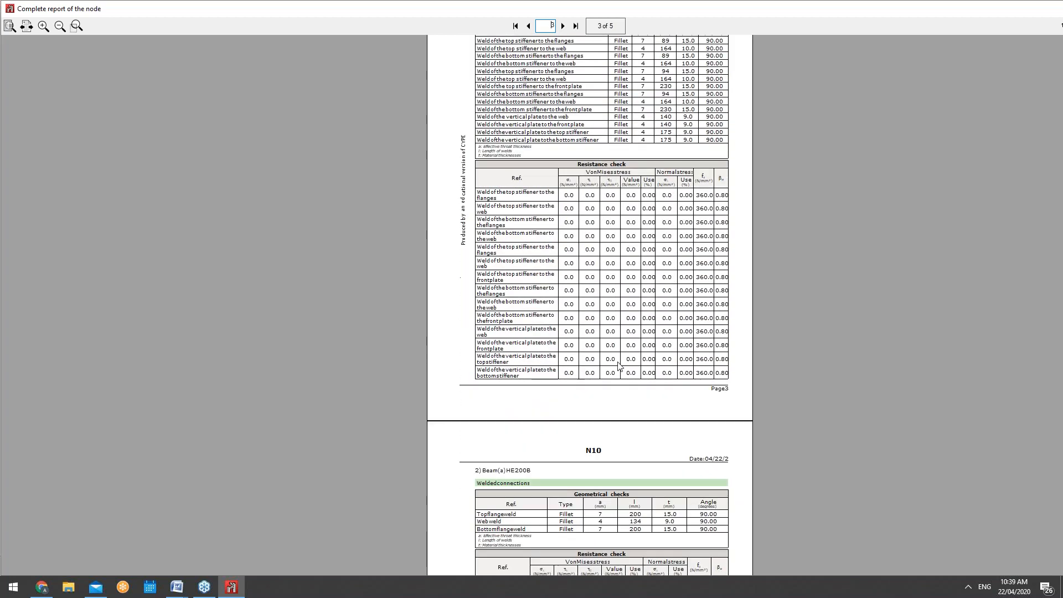
scroll(515, 219, down, 4)
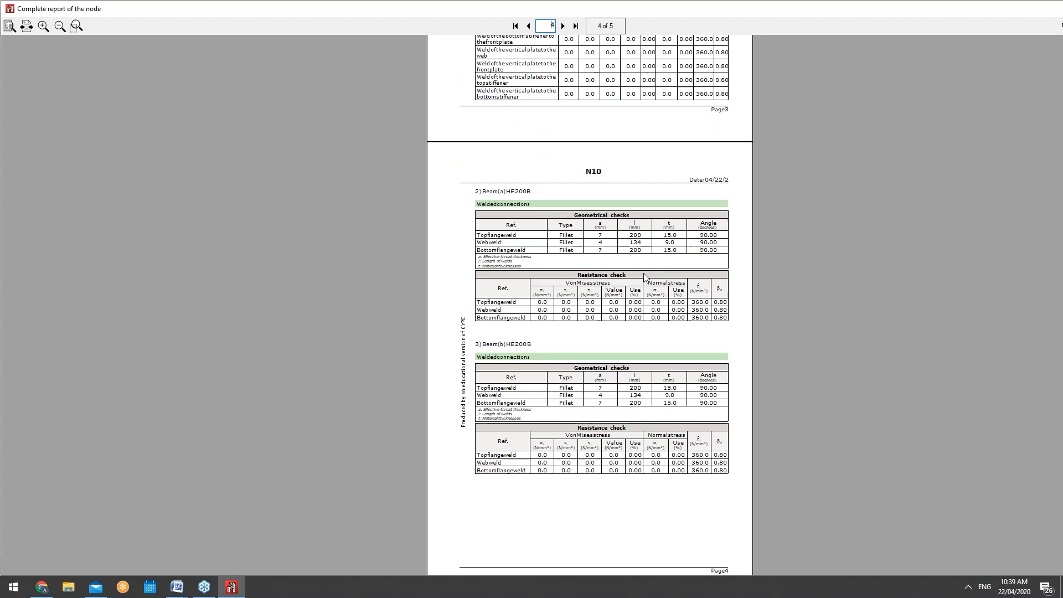
scroll(591, 294, down, 7)
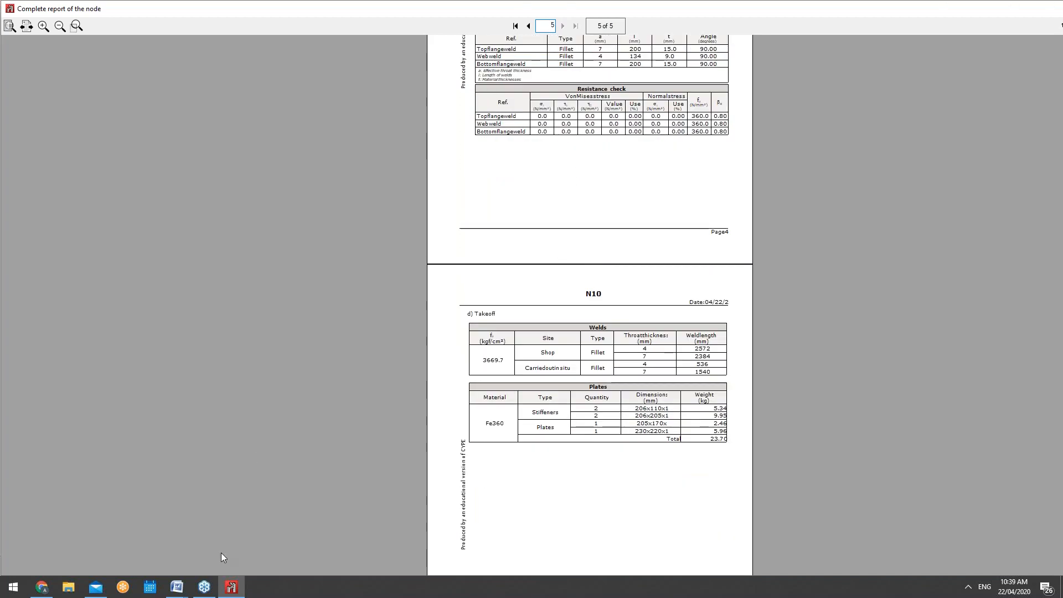
drag(419, 4, 416, 71)
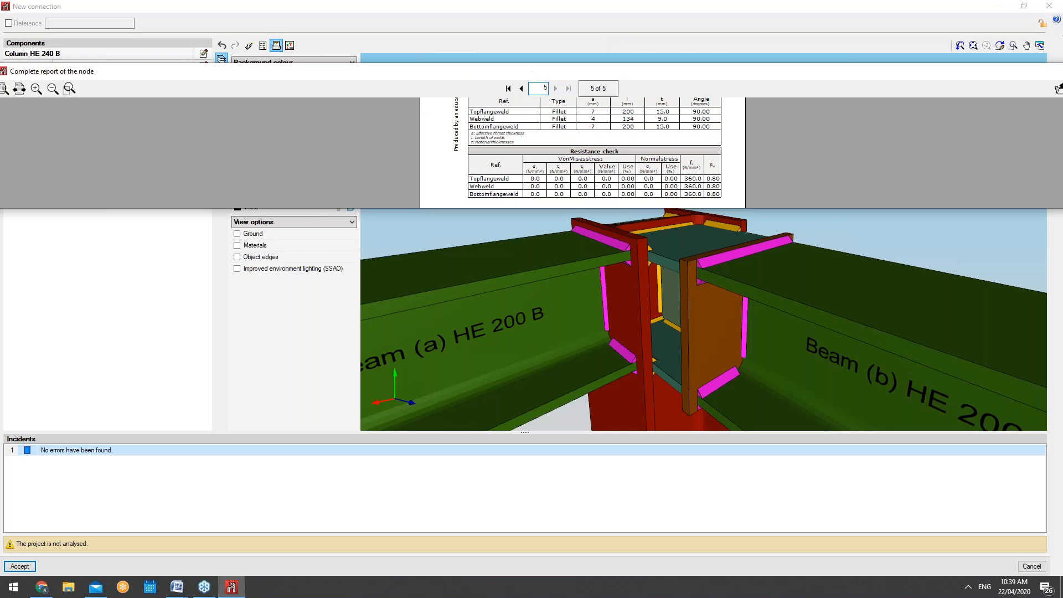
click(981, 95)
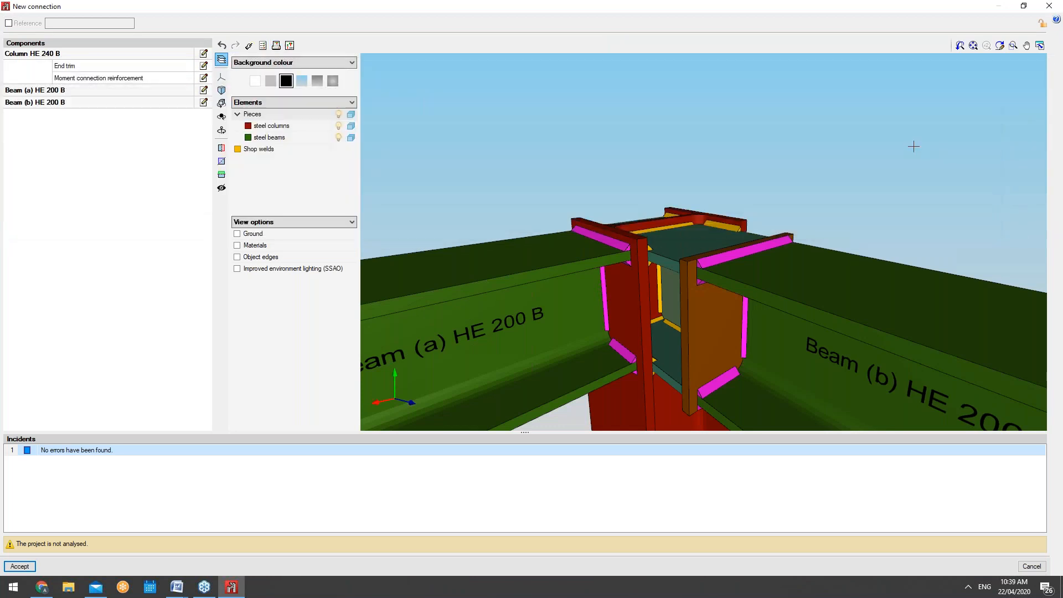
Step: Open the connection's detailing drawing in a taller window and examine the plate and weld symbols in Section B - B
click(290, 46)
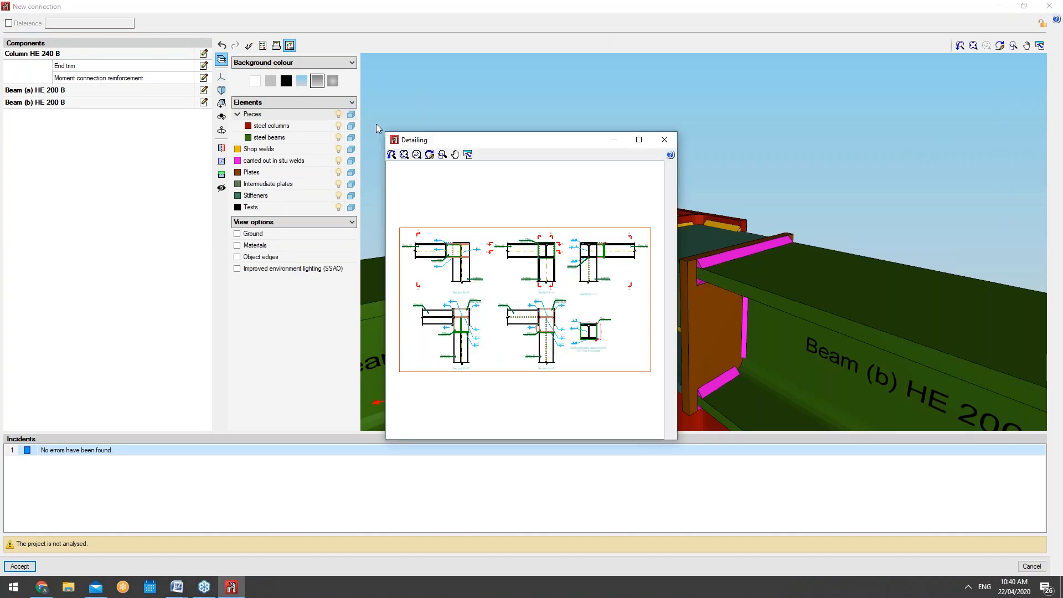
double_click(478, 132)
scroll(451, 253, up, 5)
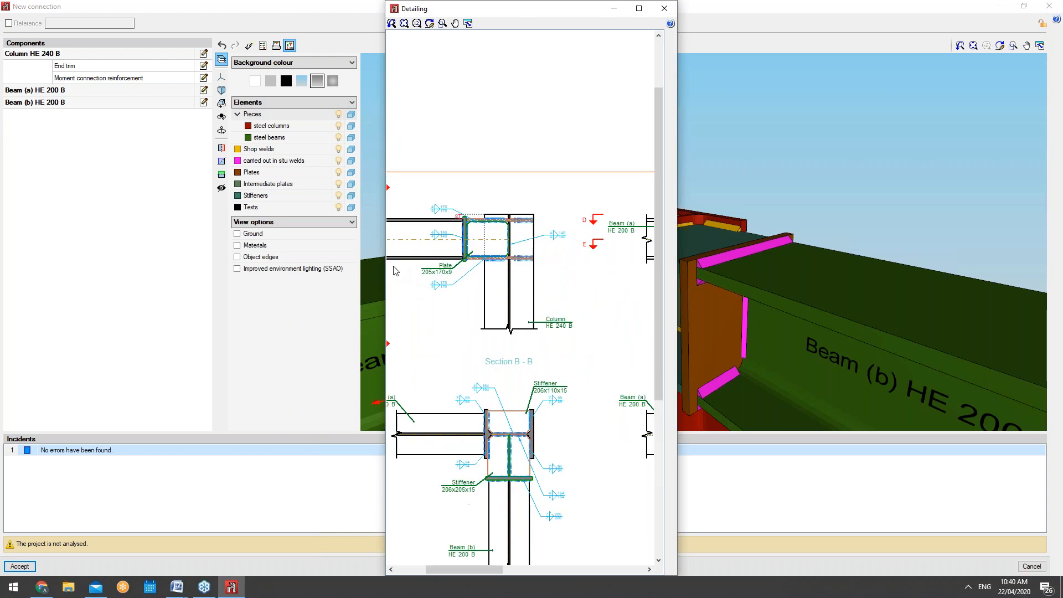
scroll(505, 264, up, 4)
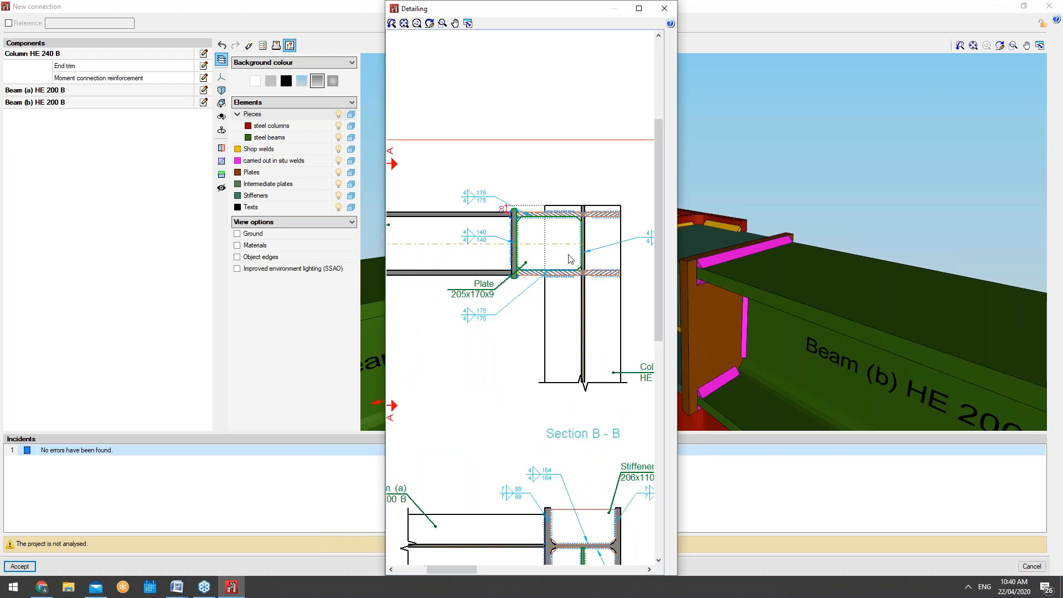
scroll(515, 256, up, 1)
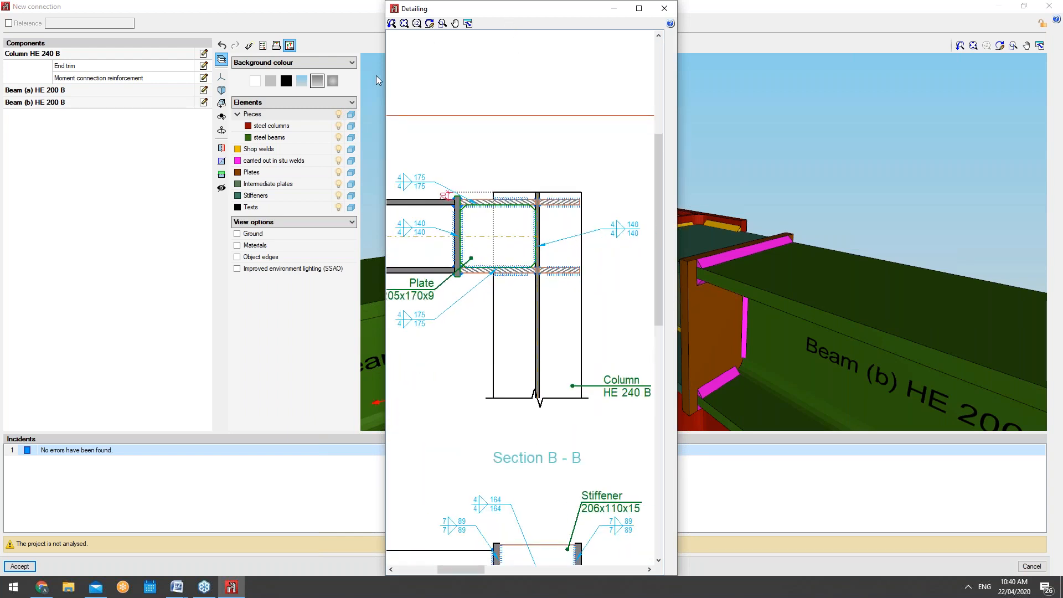
Step: Widen the detailing window, examine the Beam (b) to column connection in Section B - B, and close the drawing
drag(375, 76, 4, 76)
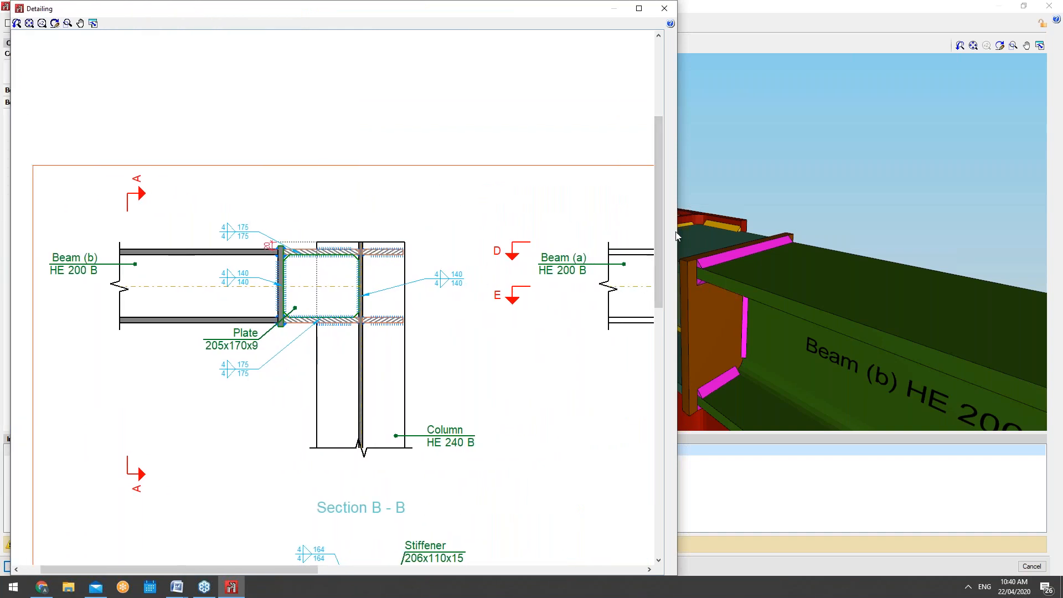
drag(677, 233, 1019, 233)
scroll(431, 283, up, 1)
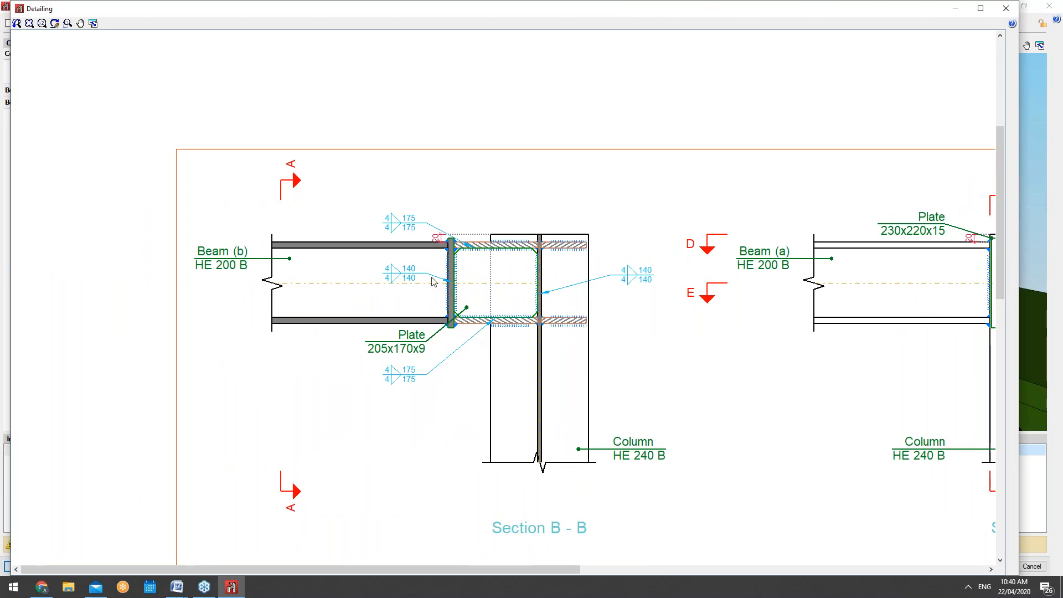
scroll(434, 281, up, 1)
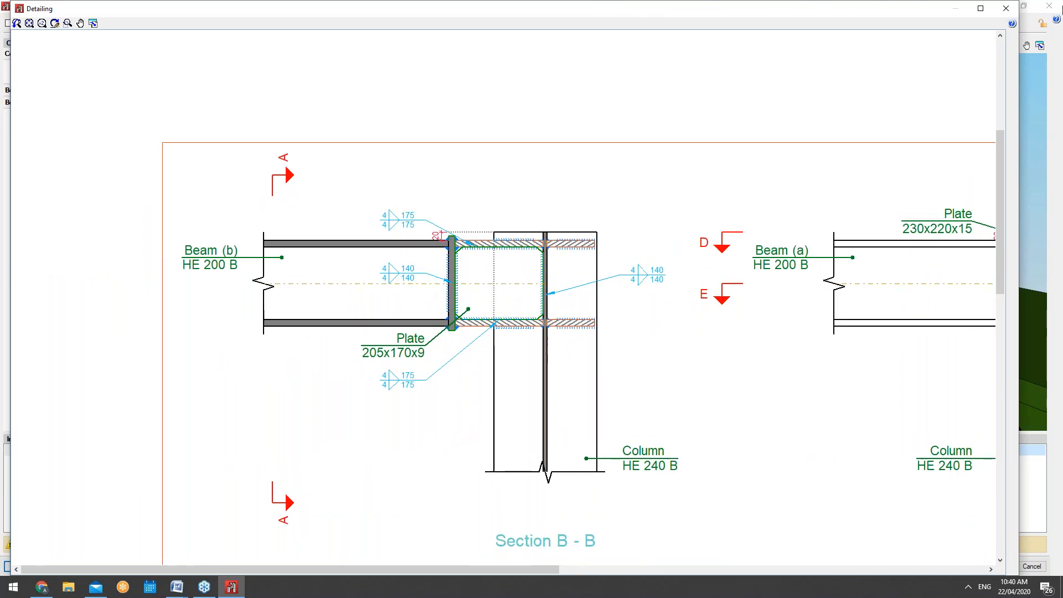
click(1005, 8)
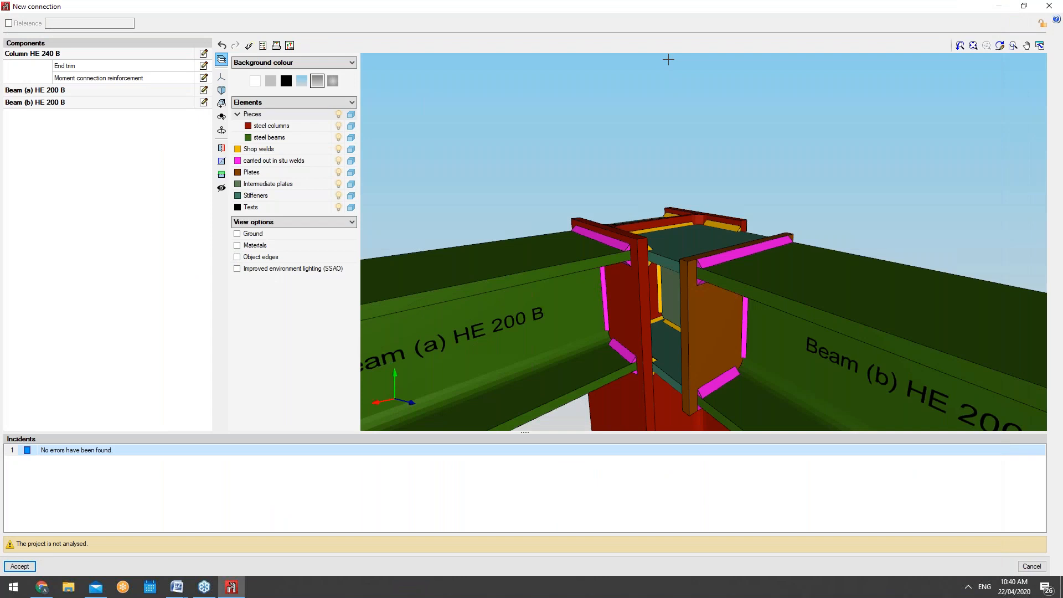
Step: Decline discarding the modified connections and accept the new connection at node N10
click(1050, 5)
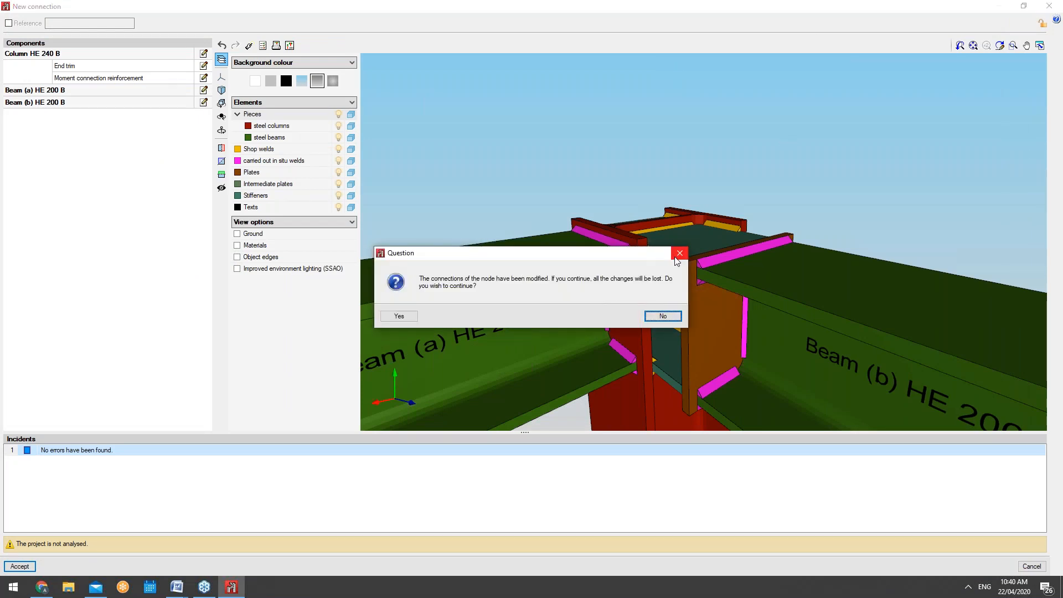
click(678, 253)
click(19, 566)
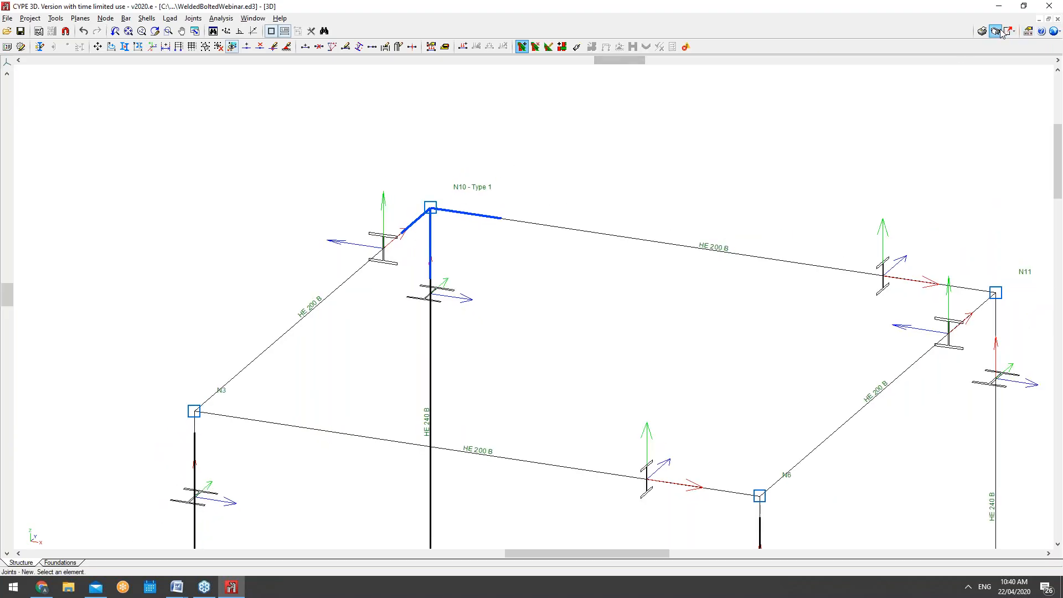
Step: Look at the page format and margin configuration for drawings, and cancel it without changes
click(1053, 31)
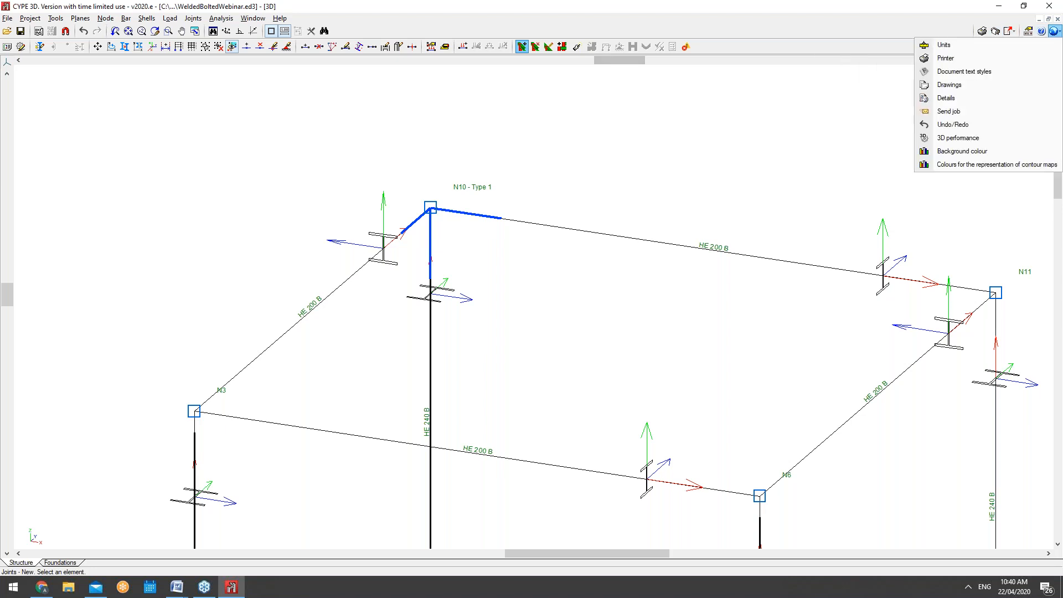
click(999, 86)
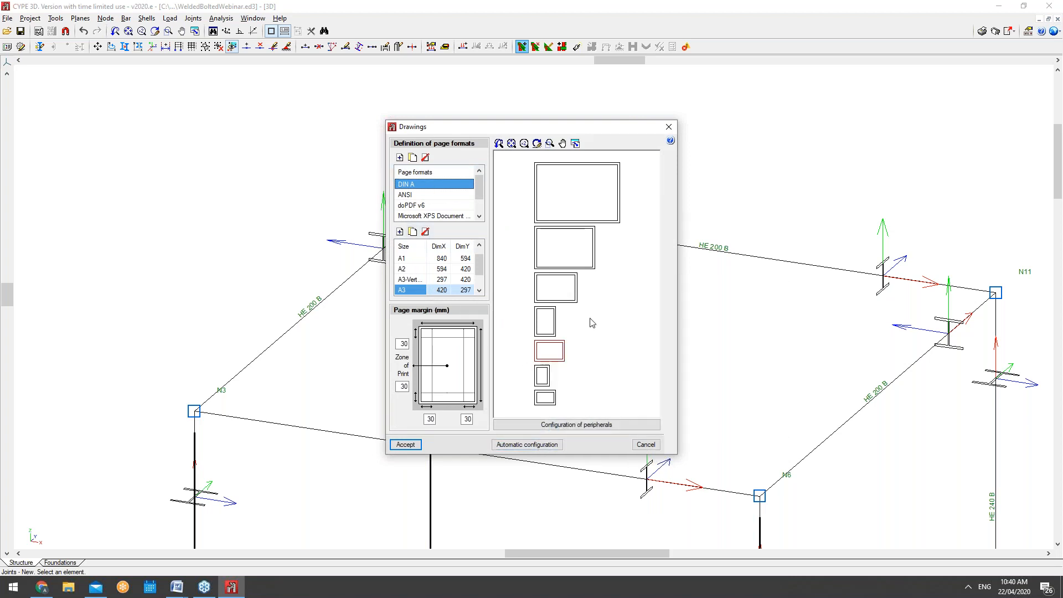
click(648, 445)
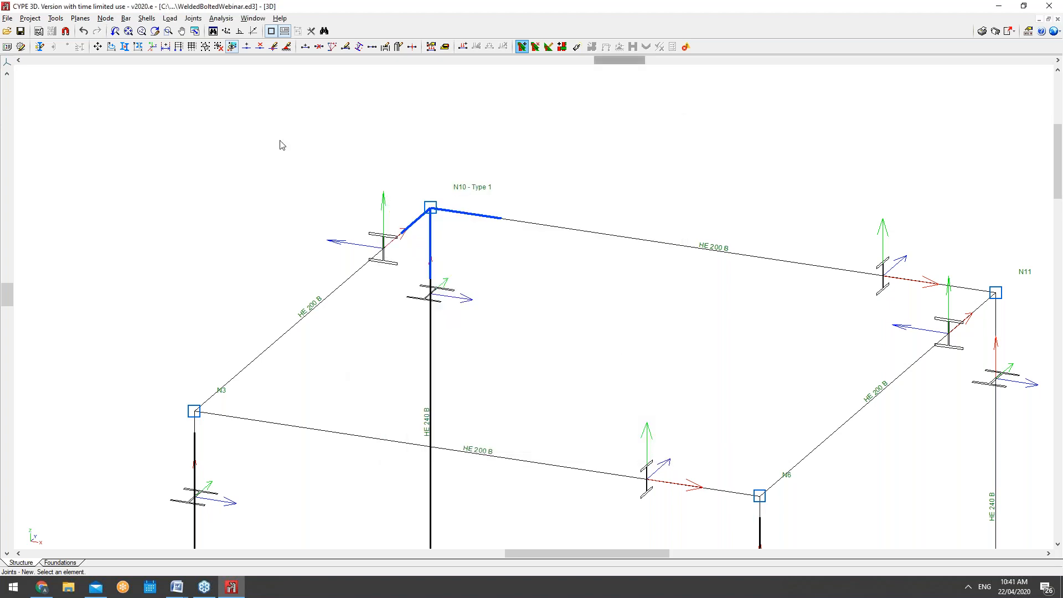
click(189, 20)
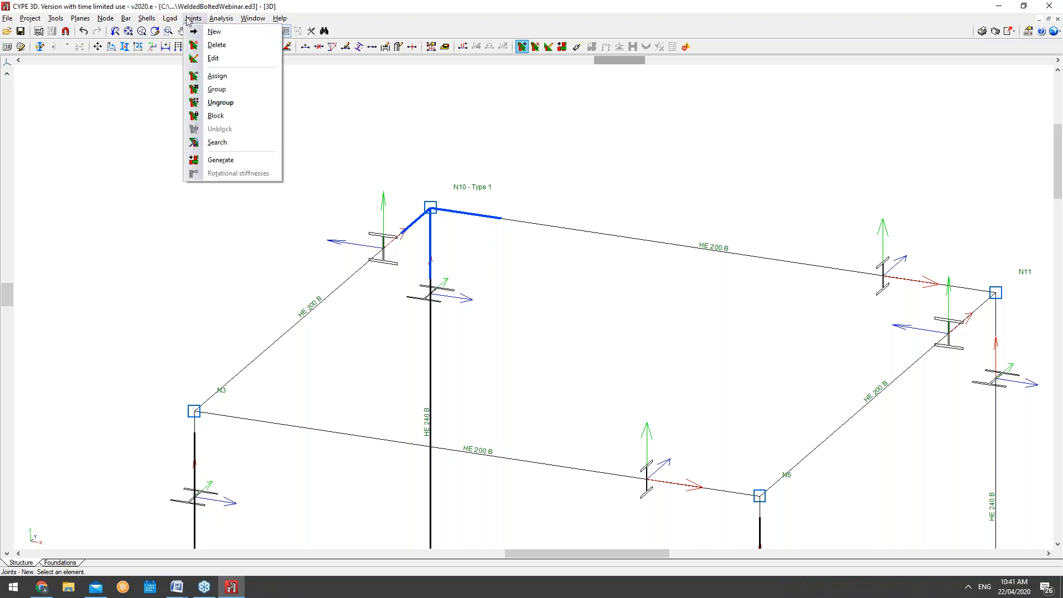
click(213, 32)
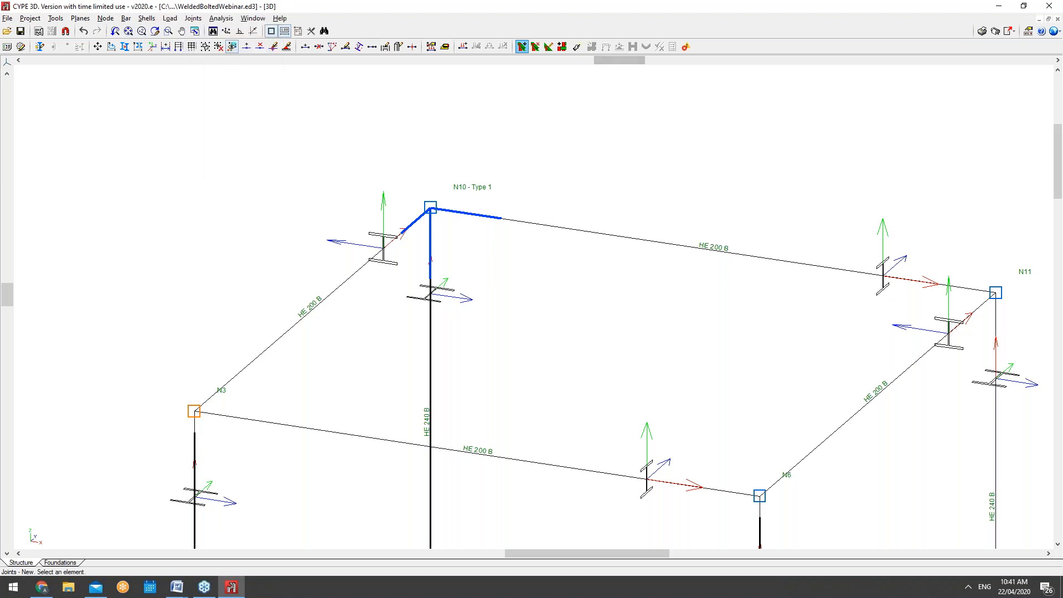
click(430, 207)
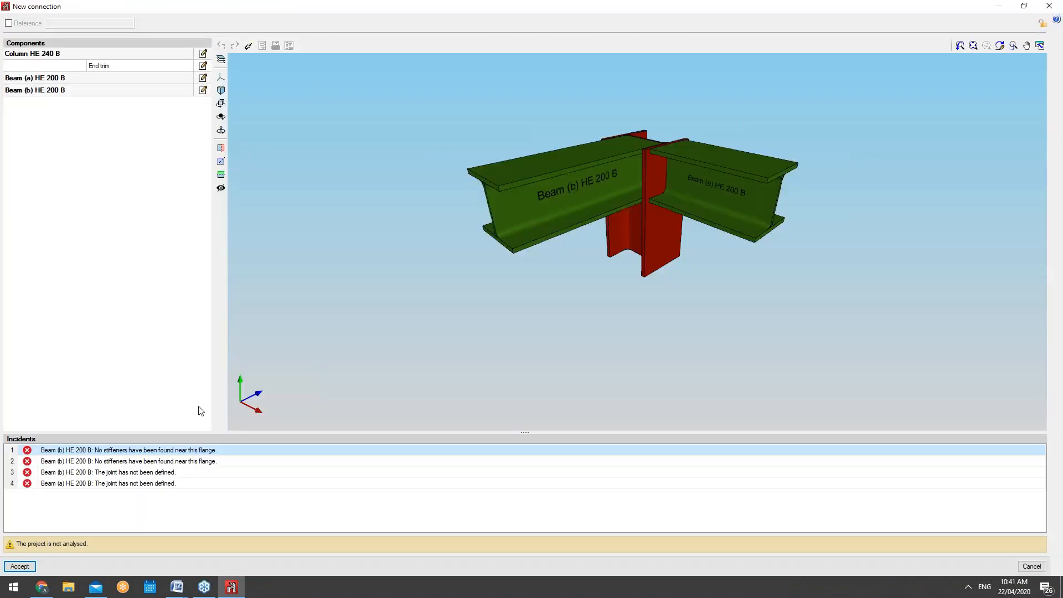
mouse_move(579, 161)
middle_down()
mouse_move(495, 176)
mouse_move(570, 167)
middle_up()
click(1048, 6)
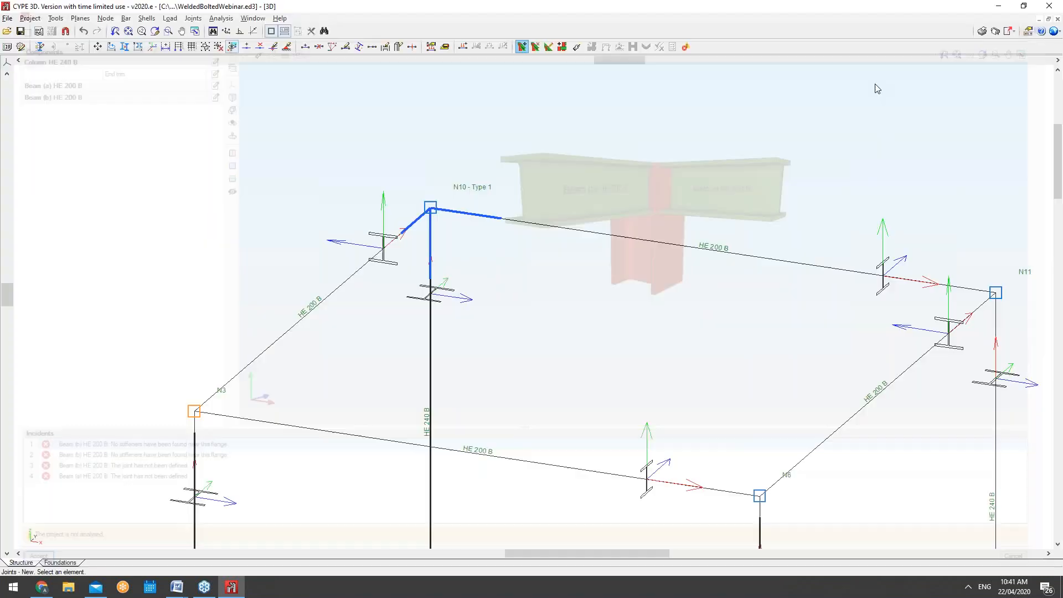
Step: Open a new connection at node N8 and orbit its 3D model to view the column and beams
scroll(719, 217, down, 3)
scroll(788, 510, up, 1)
scroll(736, 337, down, 1)
scroll(821, 447, up, 2)
scroll(822, 447, up, 3)
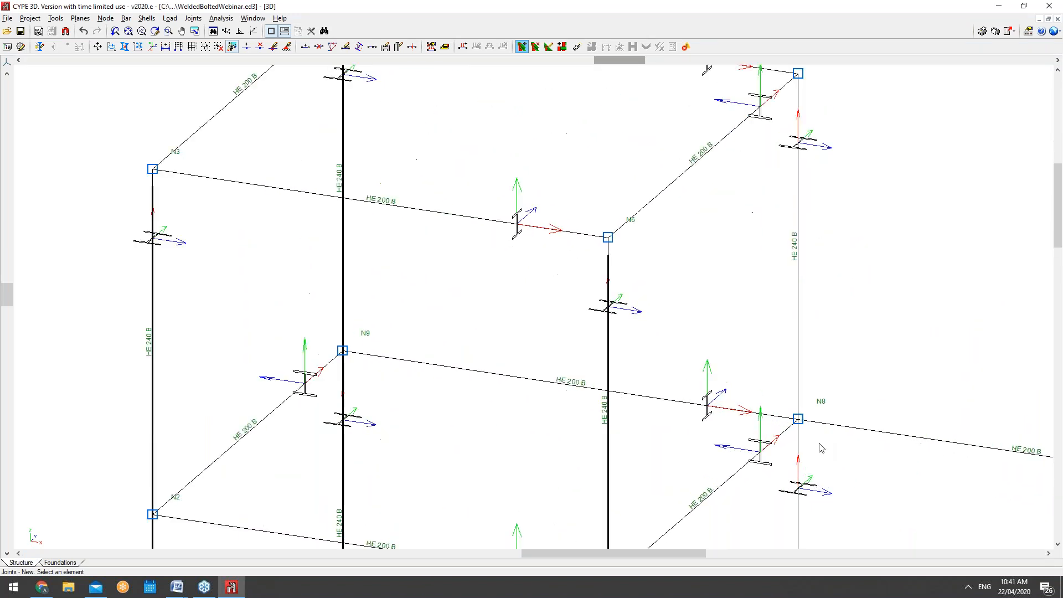
click(794, 415)
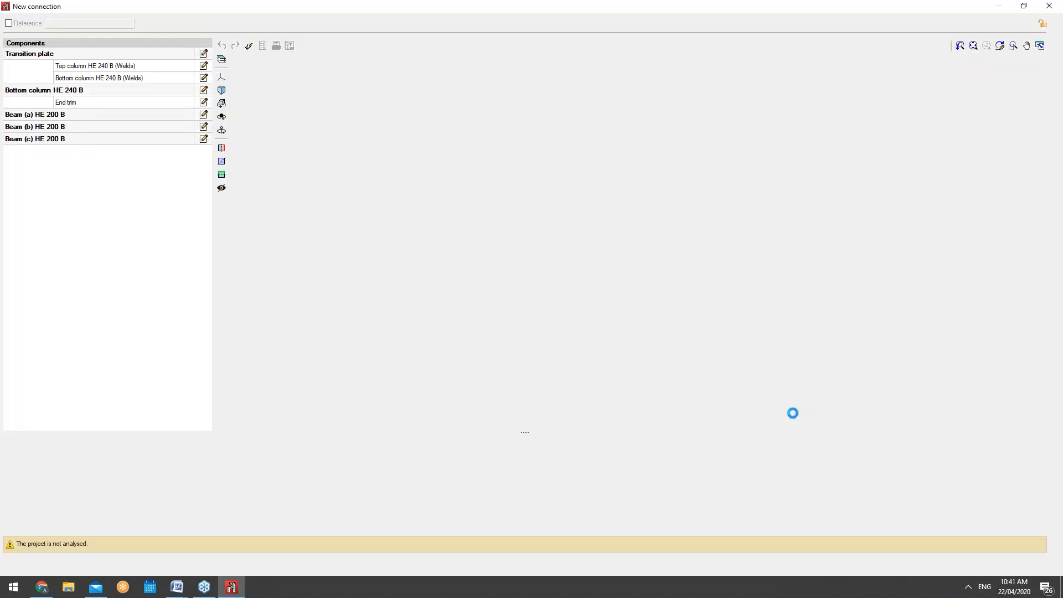
drag(638, 261, 728, 238)
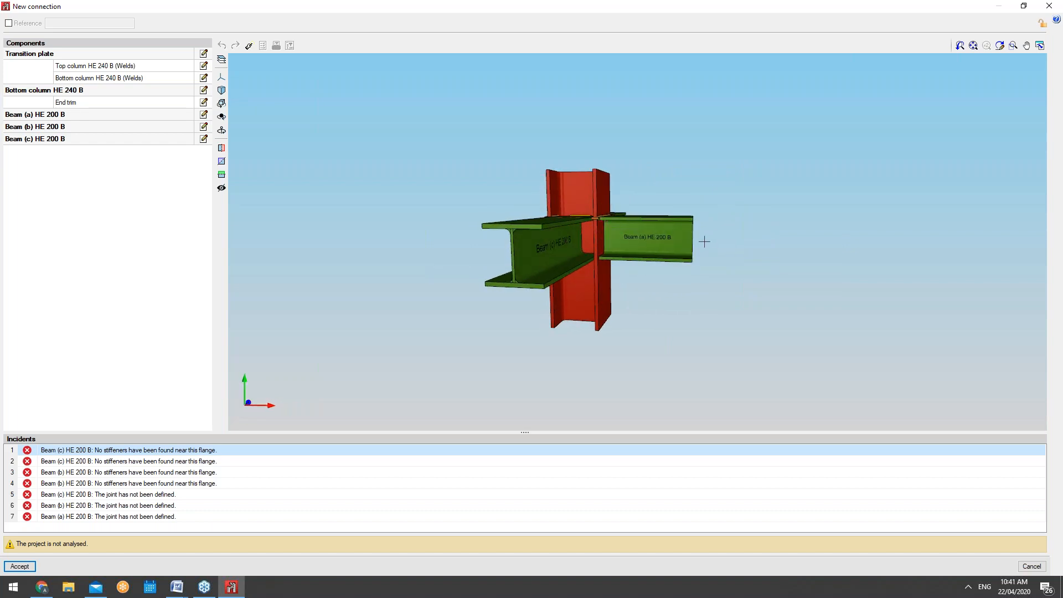
Step: Look at the editing options for the transition plate, bottom column, end trim and Beam (a), closing each one
click(204, 53)
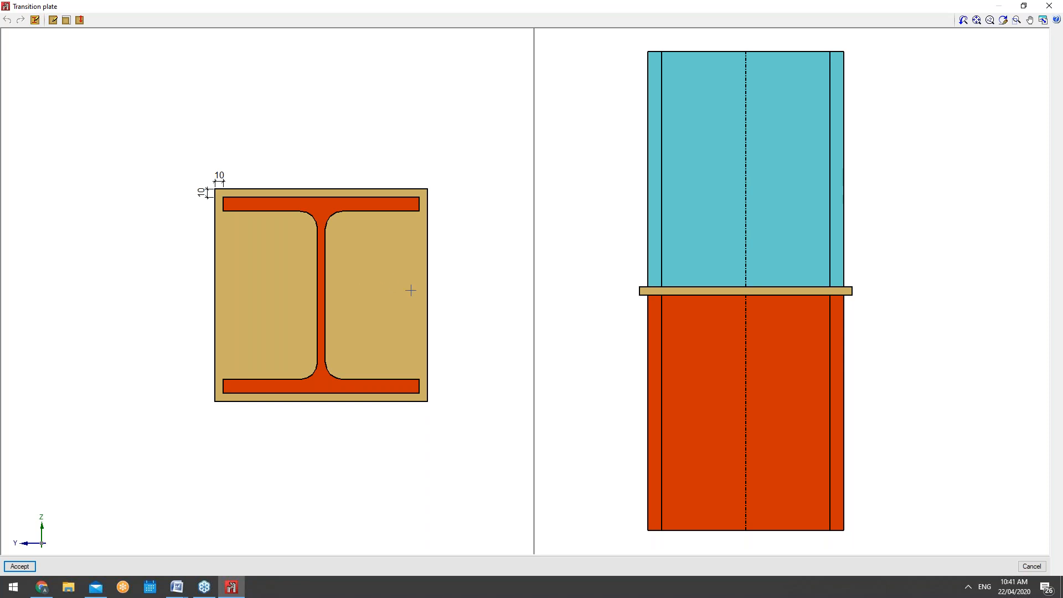
click(20, 566)
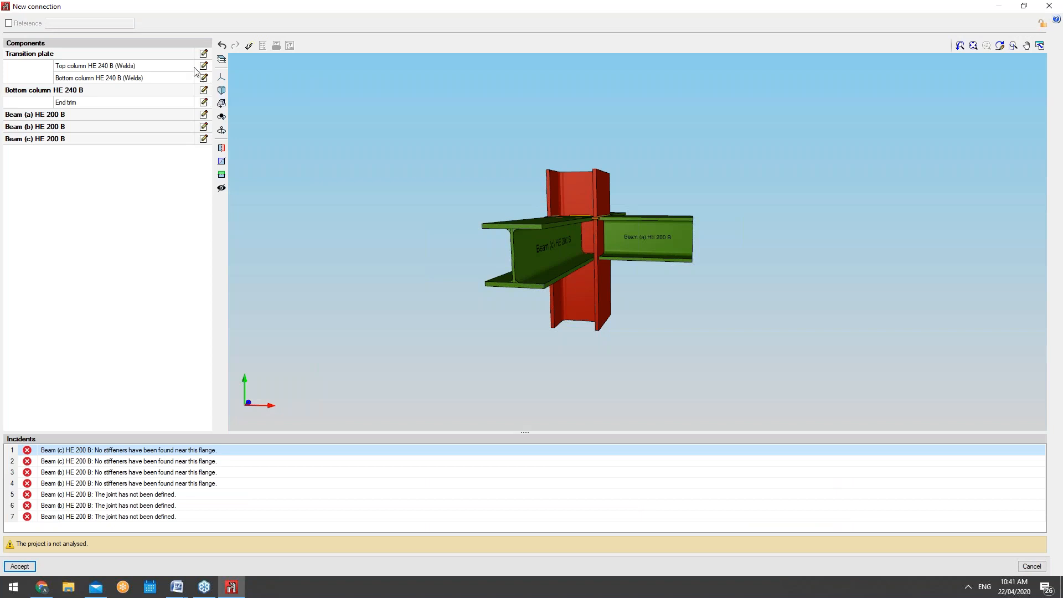
click(204, 102)
click(596, 266)
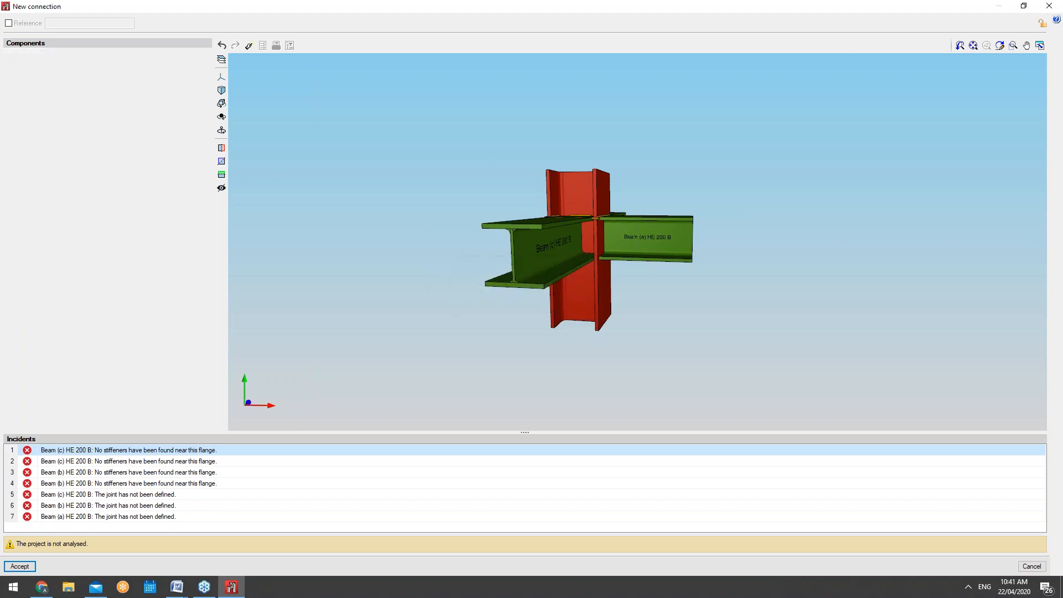
click(204, 90)
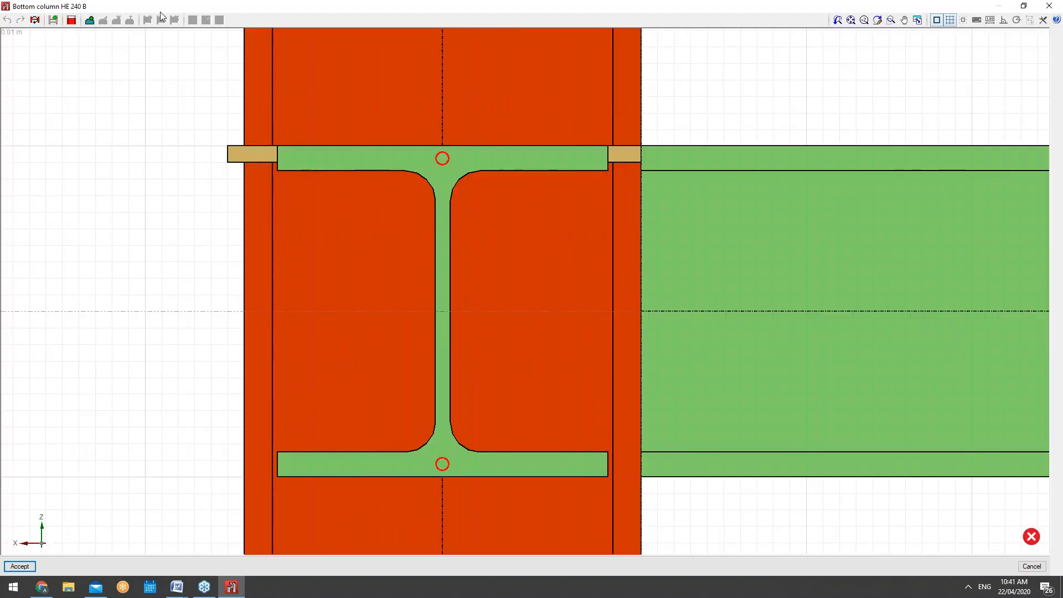
click(1046, 6)
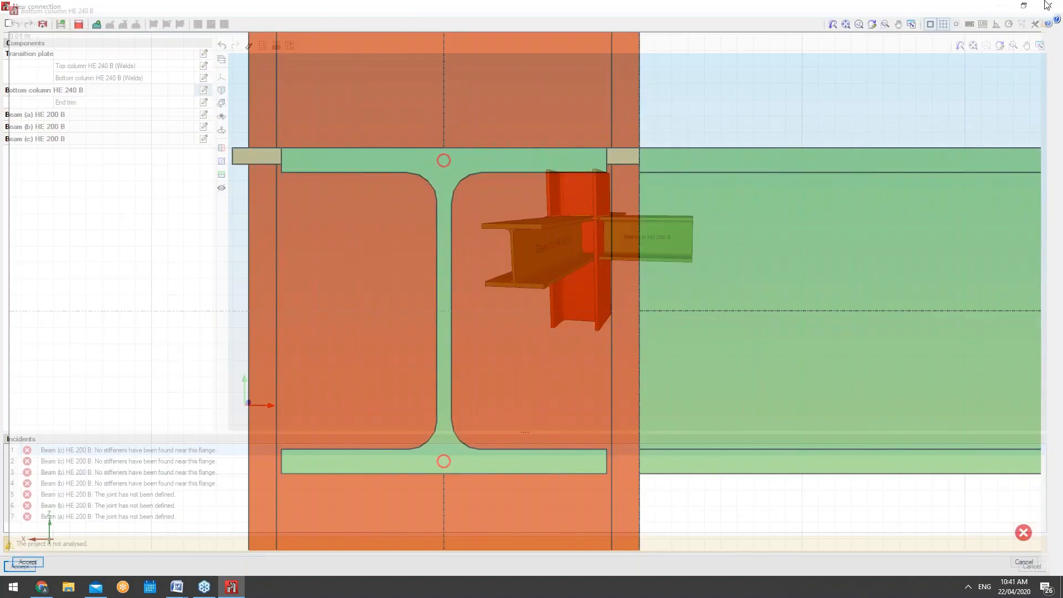
click(203, 114)
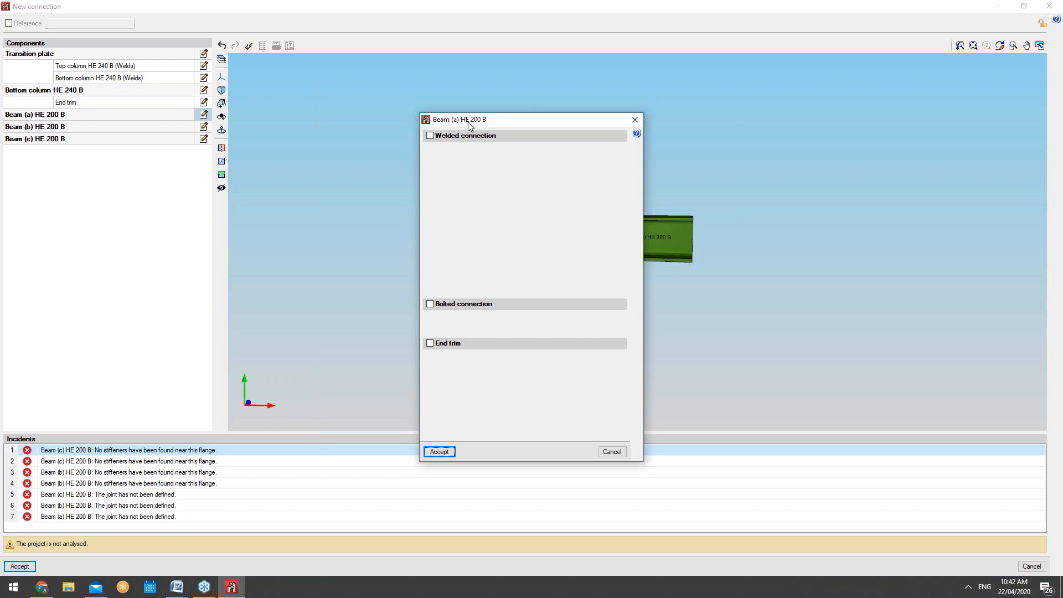
click(635, 119)
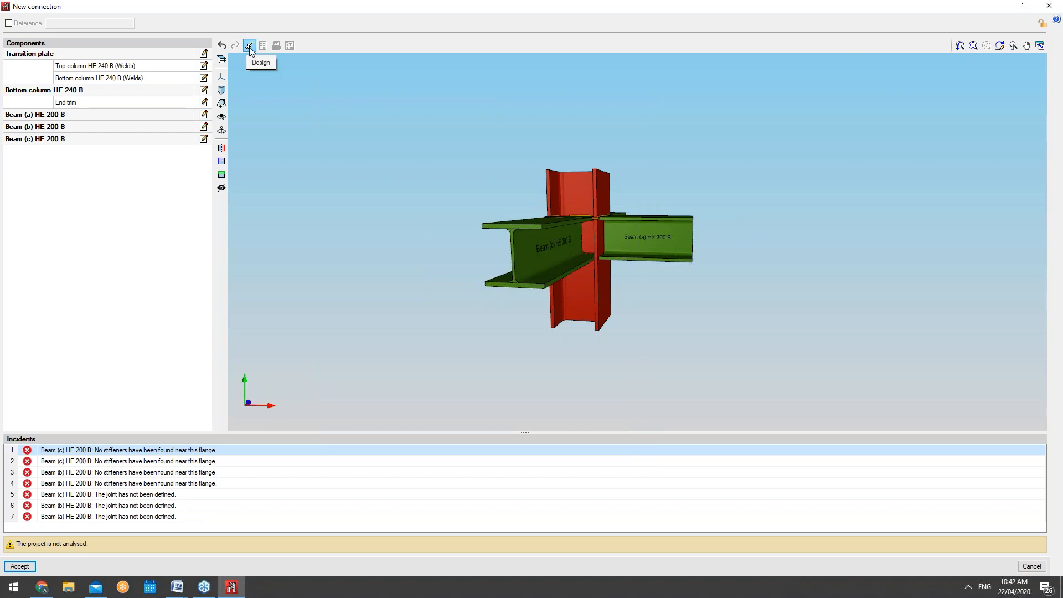
Step: Design the node N8 connection with all bolted connections, using the defined configuration for the job
click(249, 47)
click(456, 198)
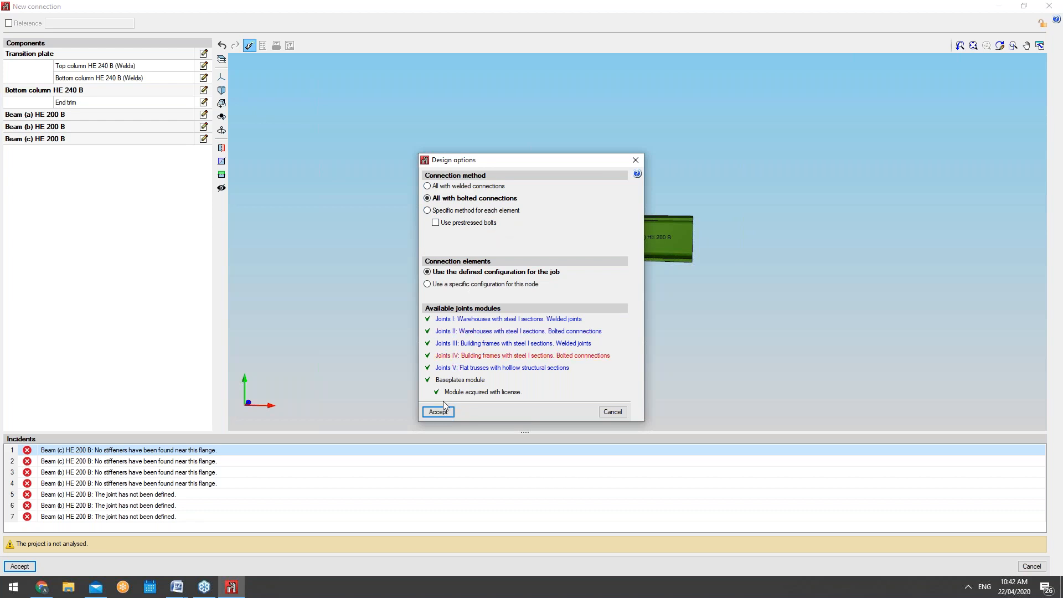
click(469, 214)
click(459, 202)
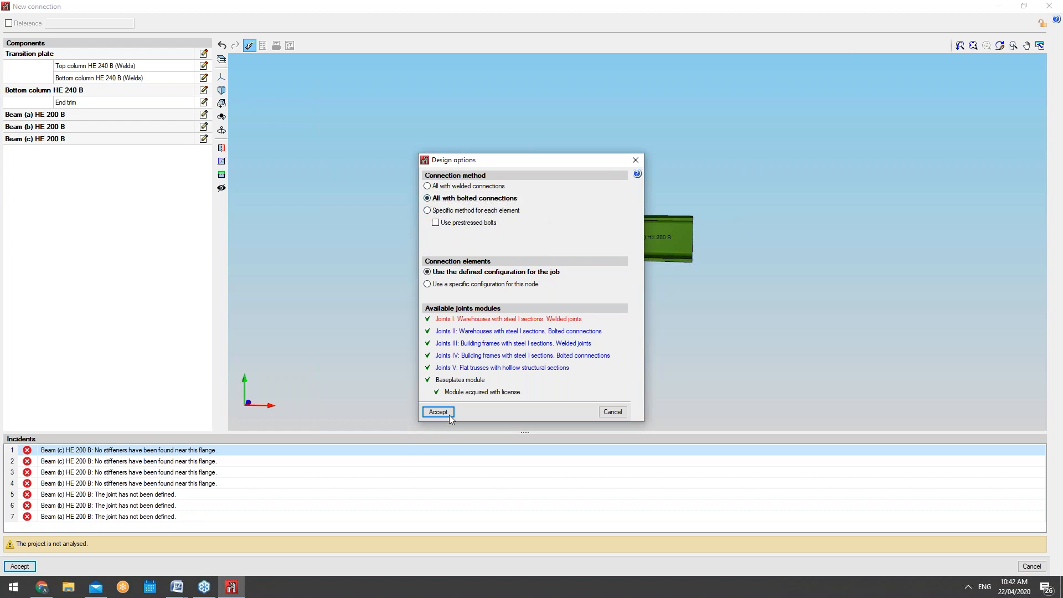
click(438, 412)
click(436, 315)
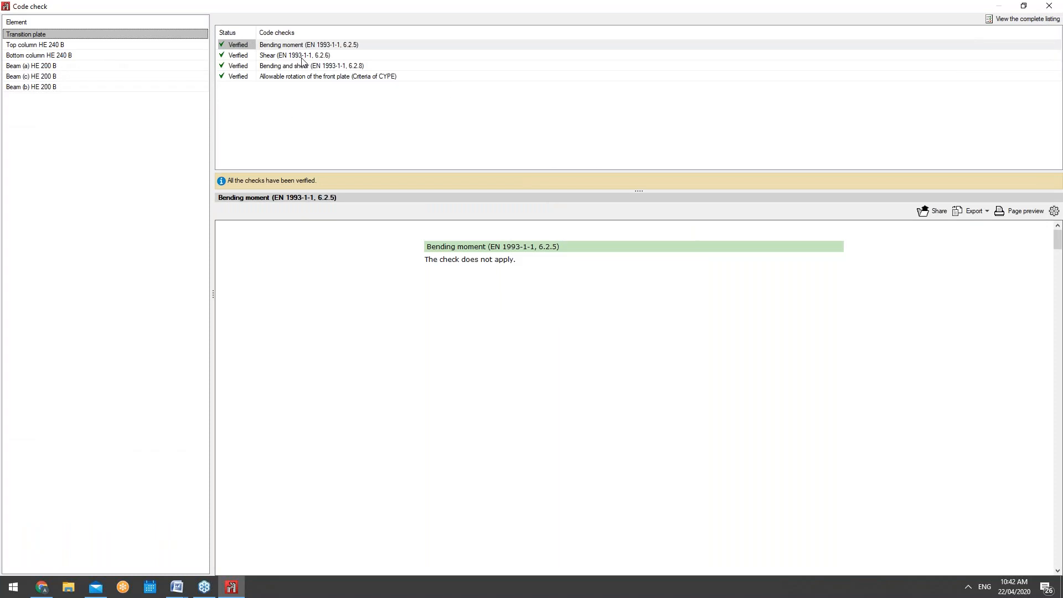
Step: Review the code checks of the transition plate, including shear and bending, and of the top and bottom columns
click(295, 56)
key(Down)
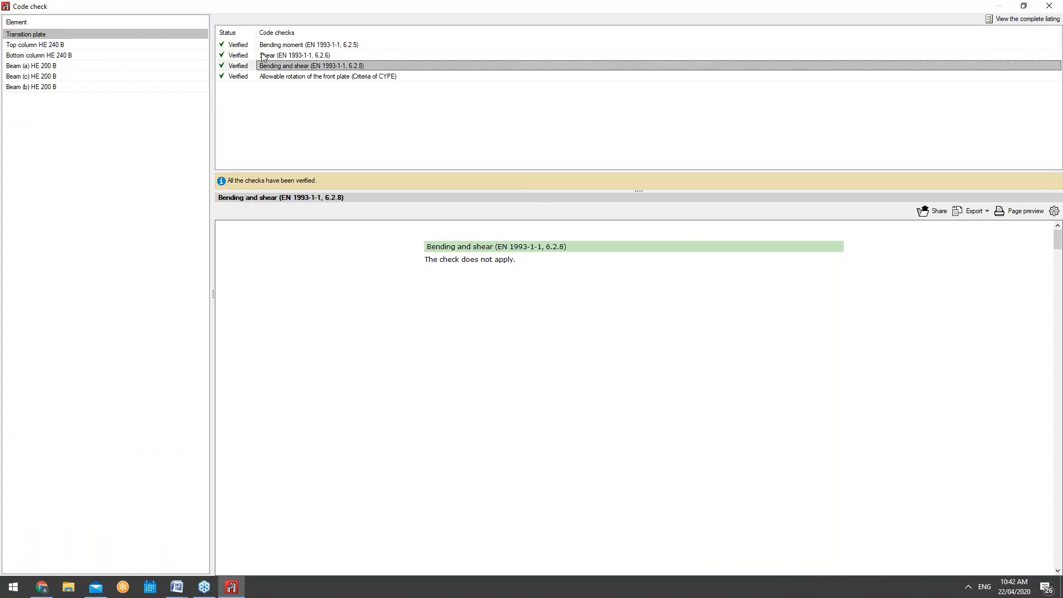
click(103, 44)
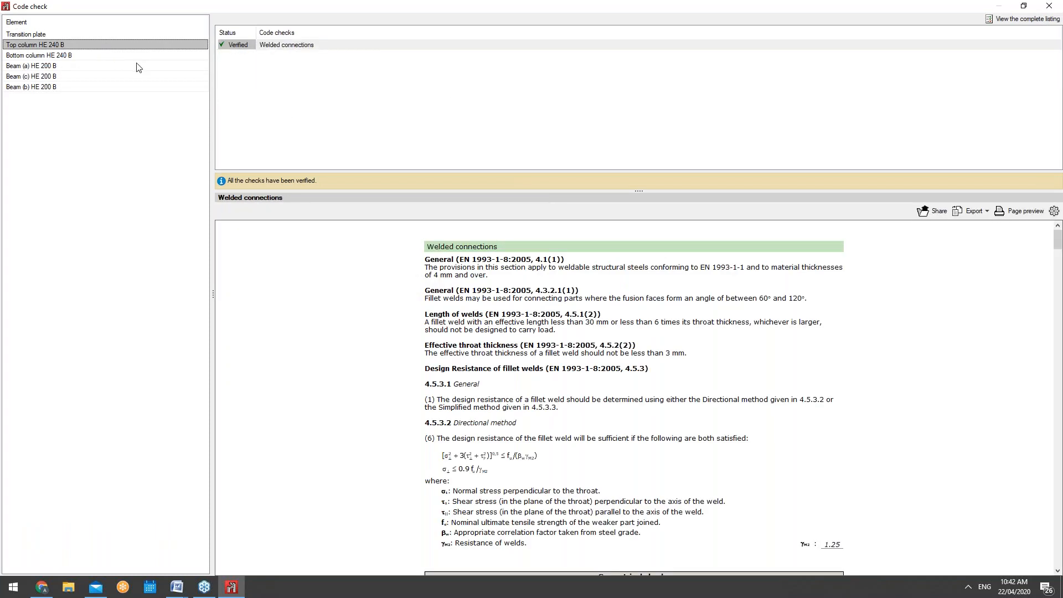
click(71, 56)
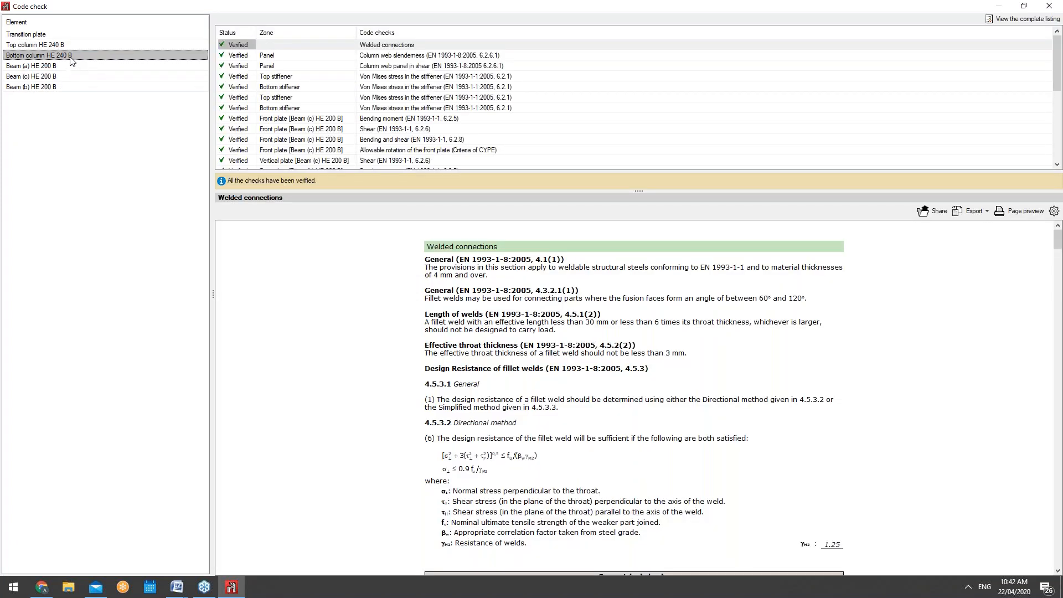
Step: Review the code checks of beams (a), (b) and (c), including Beam (c)'s Equivalent T-stub check, and close the code check
key(Down)
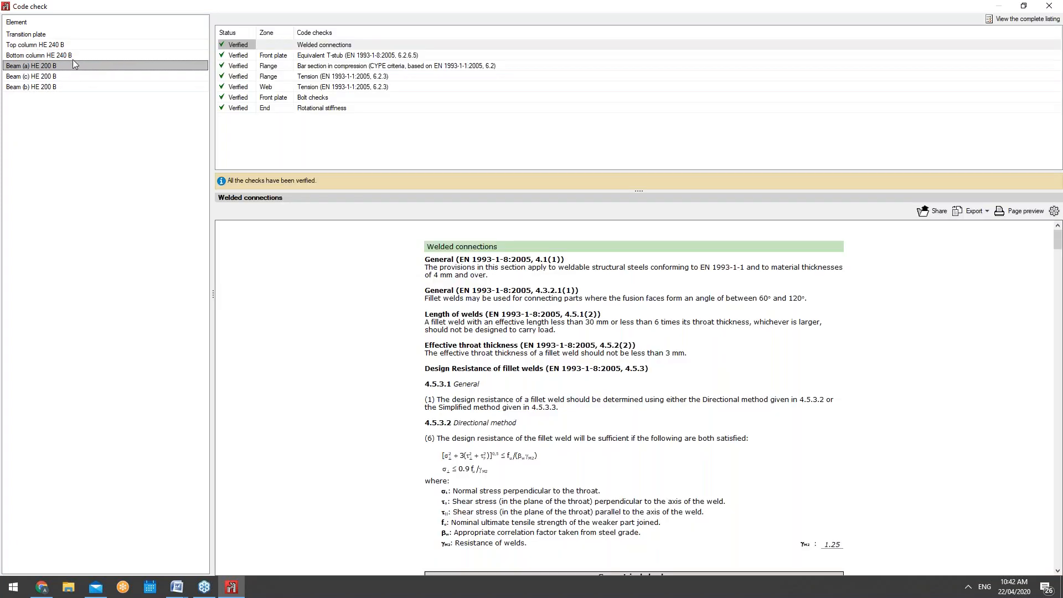
key(Down)
key(Down)
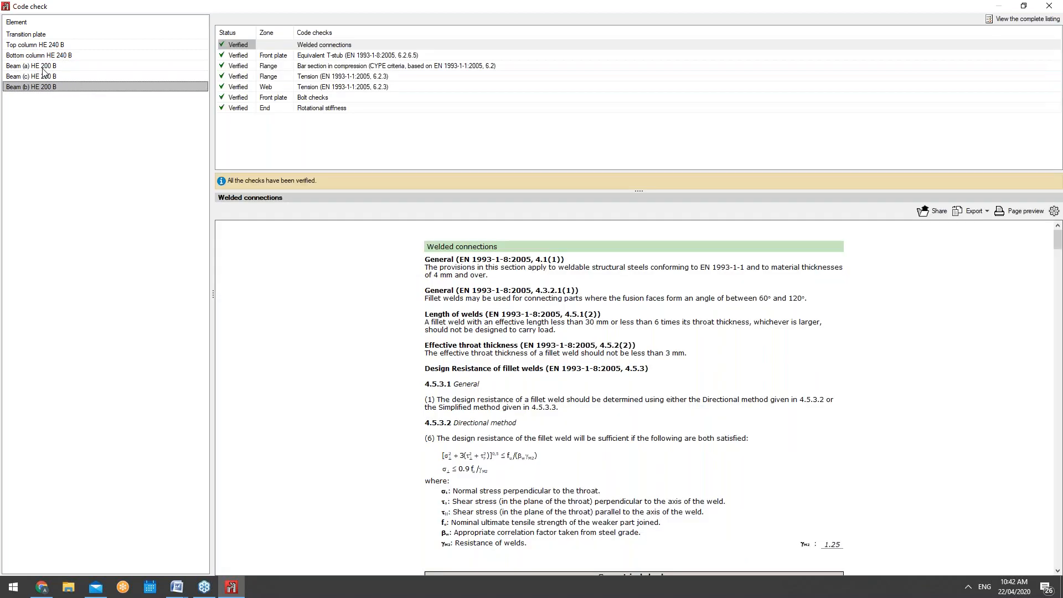
key(Up)
click(312, 56)
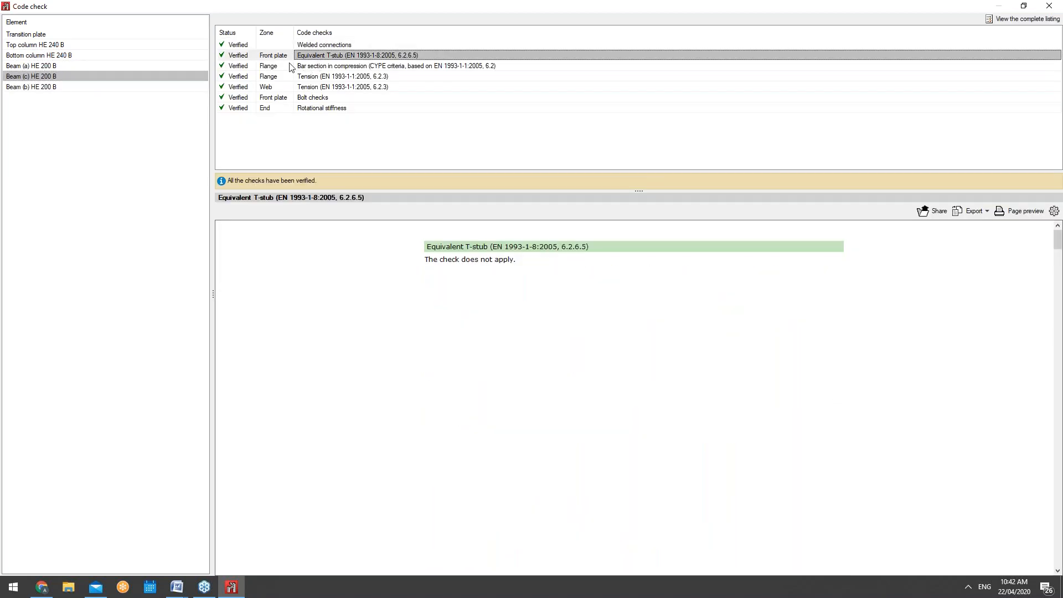
click(1049, 6)
Step: Examine the designed bolted connection in 3D from several sides, including the front plates, bolts, stiffeners and transition plate
middle_drag(688, 231, 574, 243)
scroll(574, 243, up, 8)
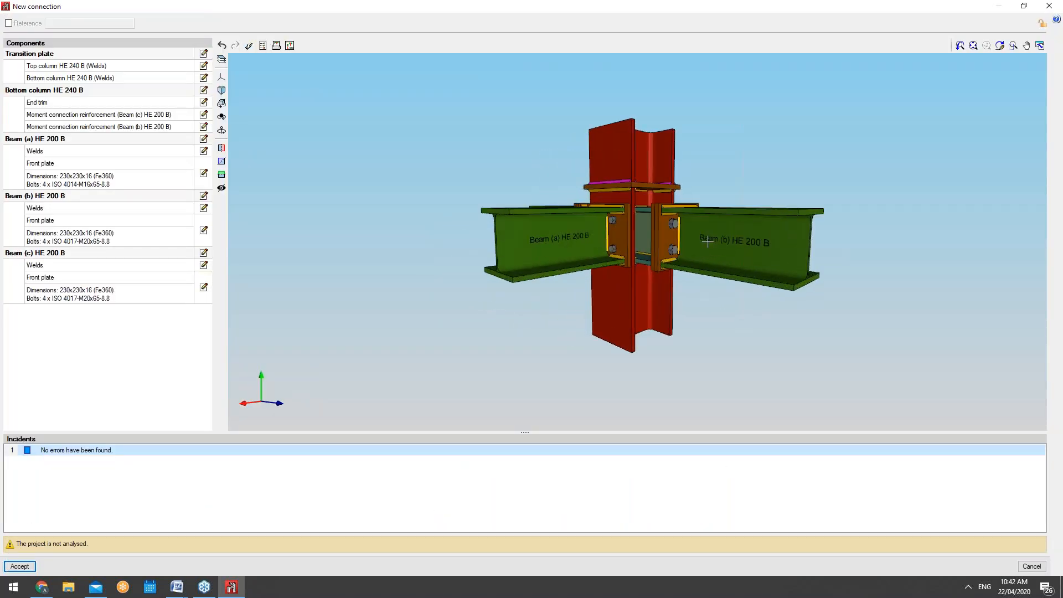
mouse_move(707, 231)
middle_down()
mouse_move(620, 259)
mouse_move(506, 195)
mouse_move(687, 215)
mouse_move(619, 234)
mouse_move(567, 189)
middle_up()
scroll(688, 216, down, 4)
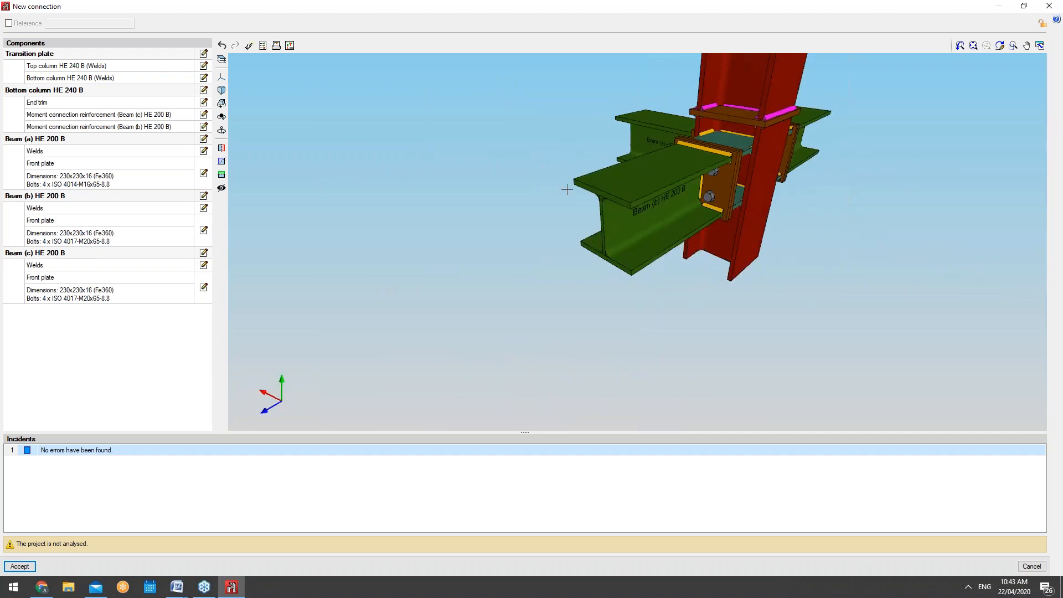
middle_drag(677, 181, 263, 152)
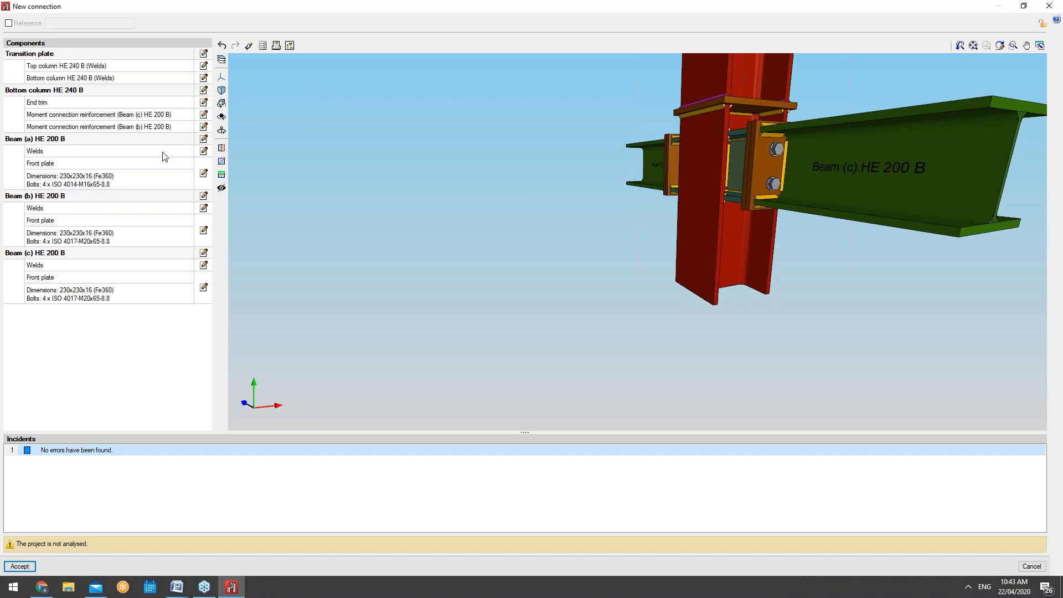
mouse_move(723, 162)
middle_down()
mouse_move(745, 159)
mouse_move(575, 179)
mouse_move(742, 221)
mouse_move(846, 204)
mouse_move(756, 173)
mouse_move(732, 241)
mouse_move(736, 305)
mouse_move(692, 216)
mouse_move(667, 197)
mouse_move(675, 173)
middle_up()
scroll(733, 241, up, 3)
scroll(733, 242, up, 2)
scroll(666, 205, down, 3)
scroll(666, 205, up, 2)
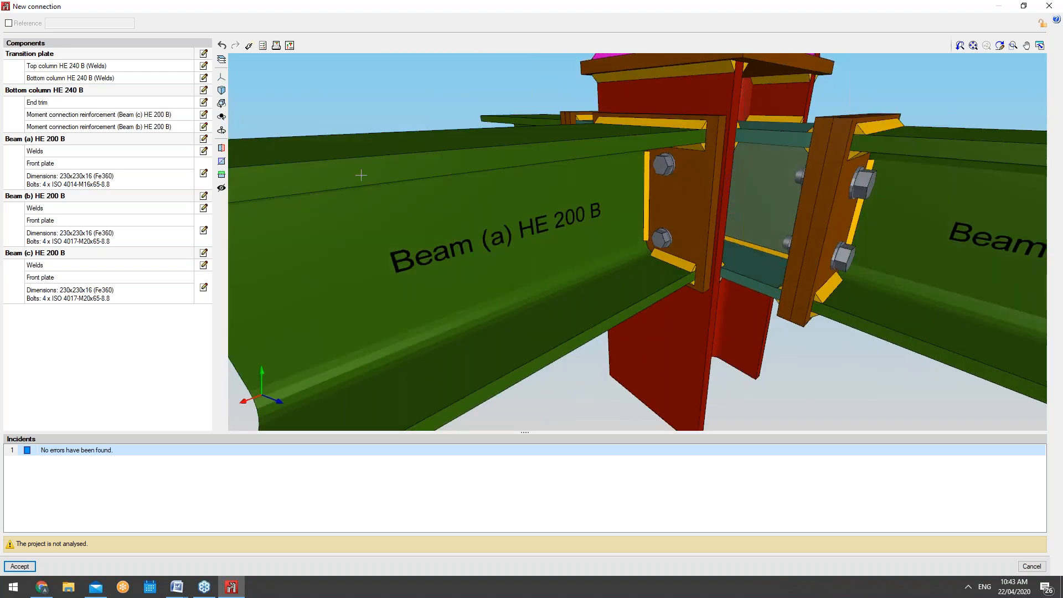
Step: Look at Beam (a)'s weld settings, cancel them, and open the beam's front plate for editing
click(204, 151)
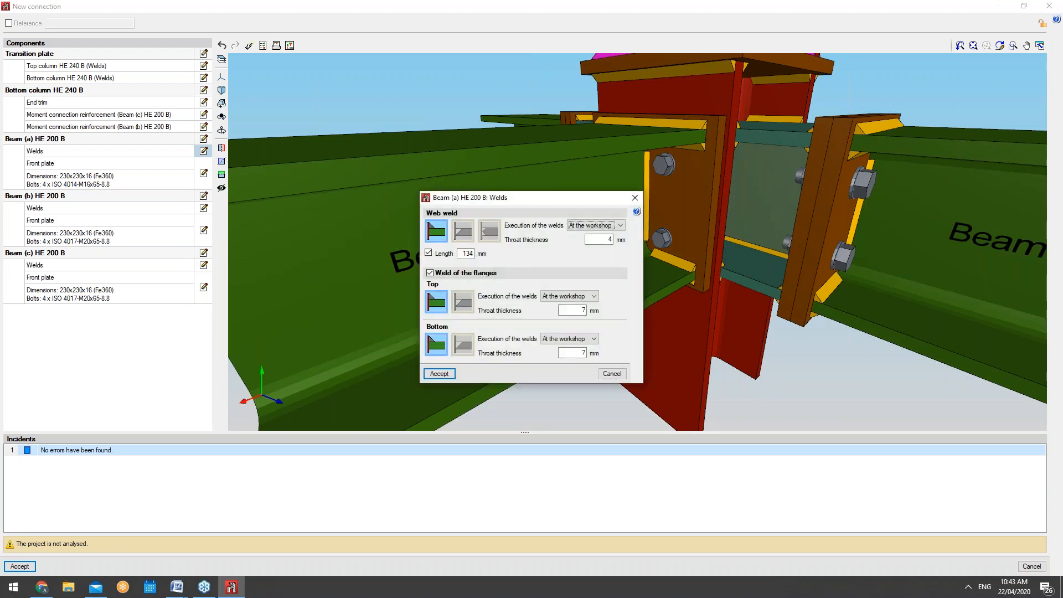
click(611, 374)
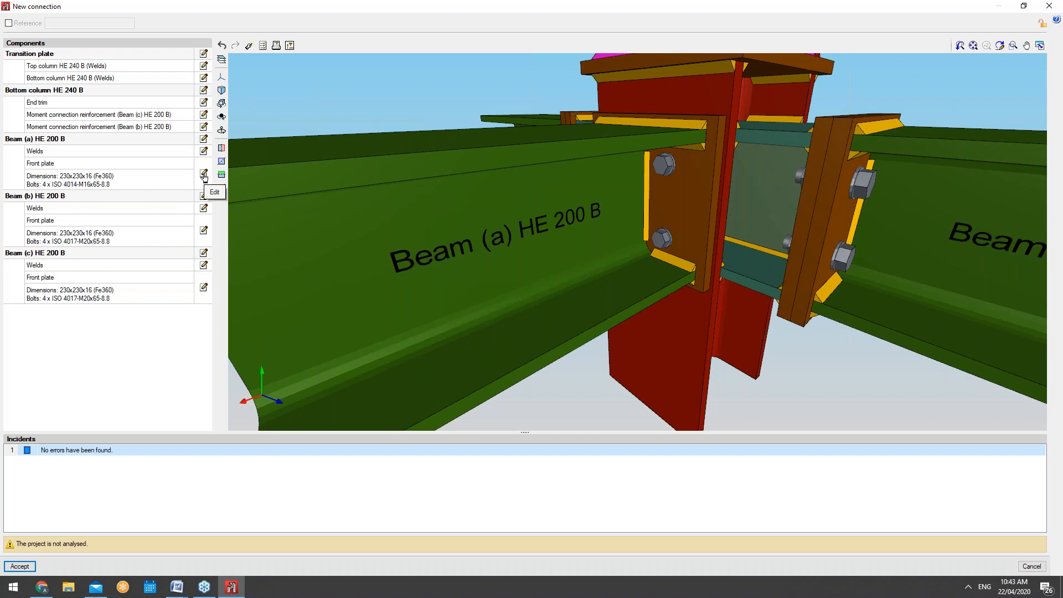
click(204, 175)
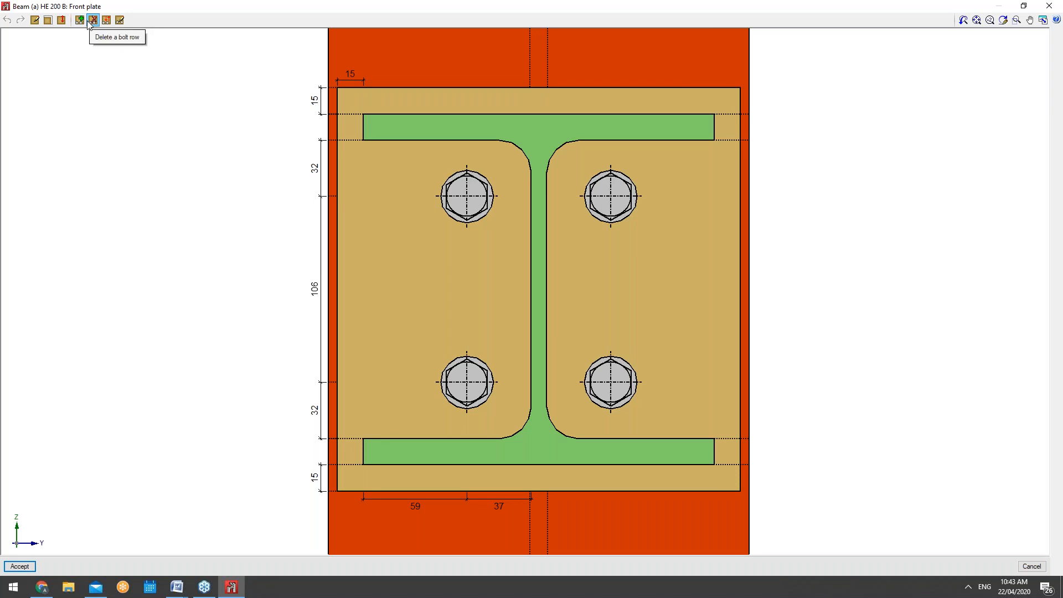
Step: Try moving the upper bolt row on Beam (a)'s front plate and adding another bolt row, then cancel the placement
click(105, 20)
click(467, 196)
click(466, 206)
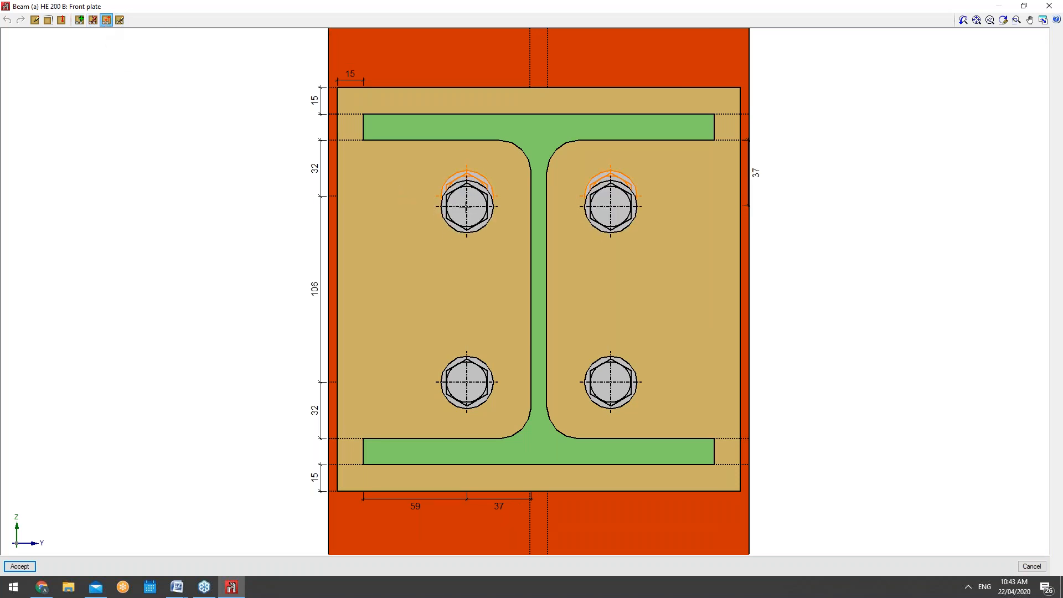
drag(467, 215, 396, 196)
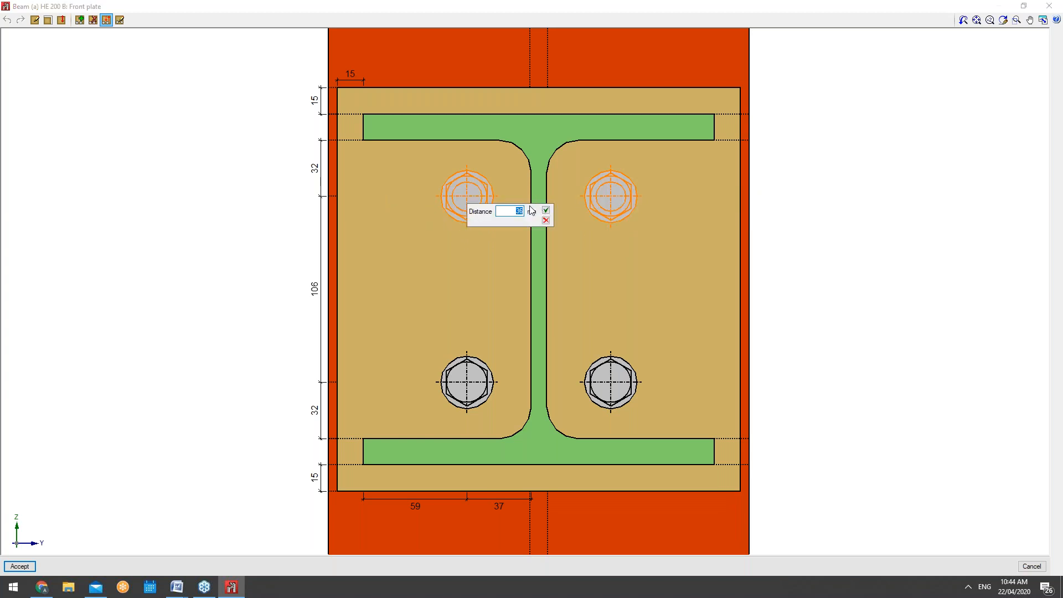
text(21)
click(546, 210)
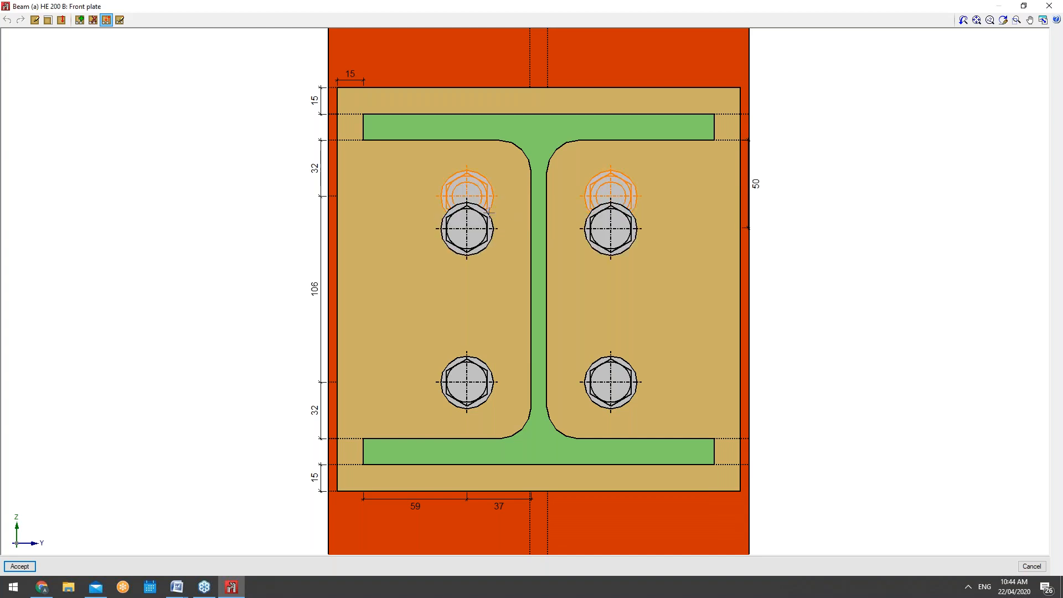
click(79, 21)
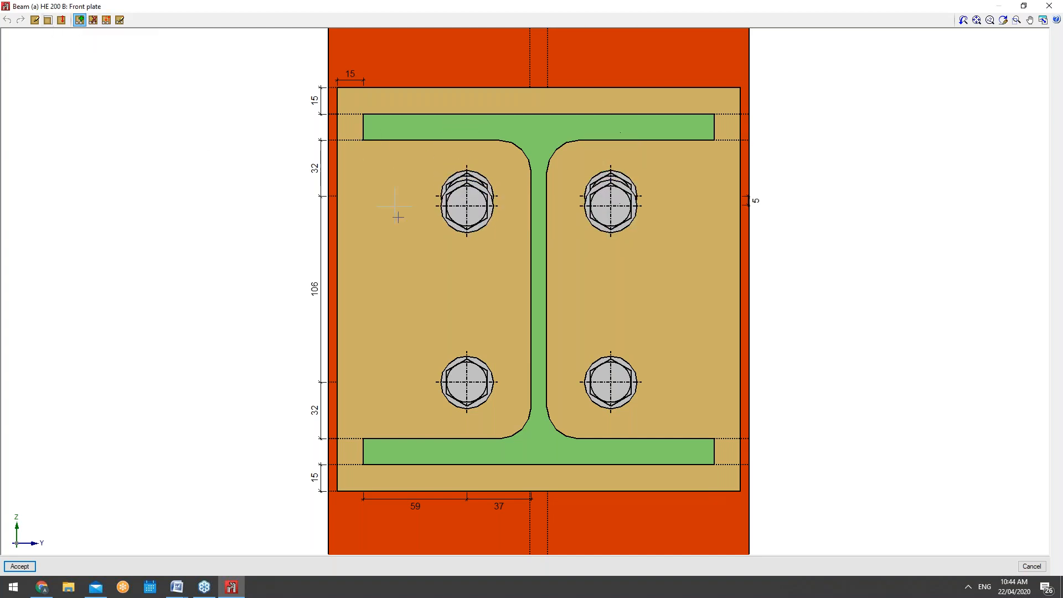
right_click(409, 279)
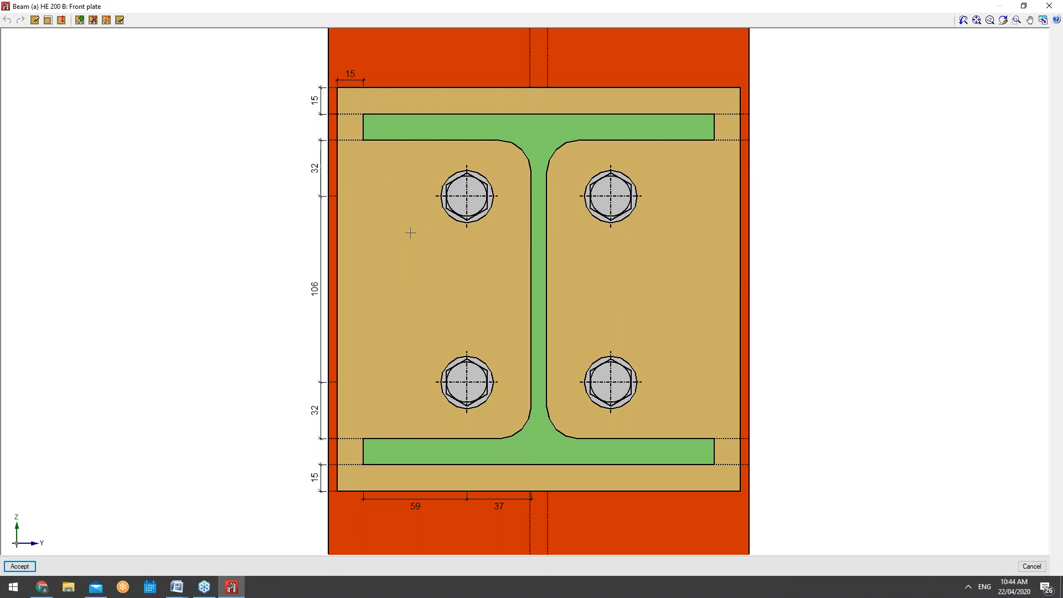
Step: Leave Beam (a)'s front plate editor and look over the whole bolted connection in 3D, keeping the connection open
click(47, 21)
click(1049, 6)
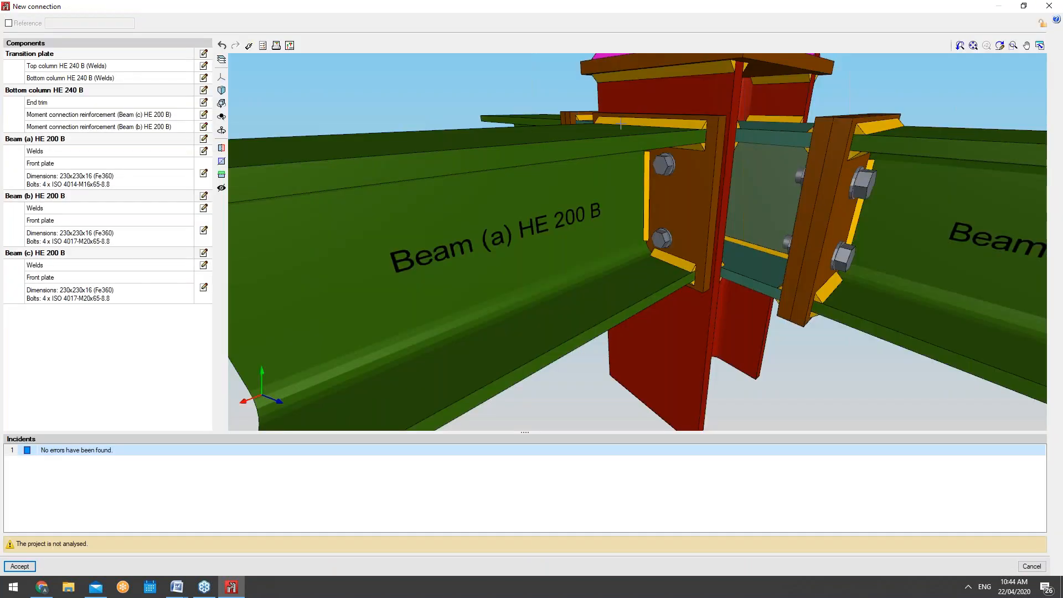
drag(663, 207, 711, 193)
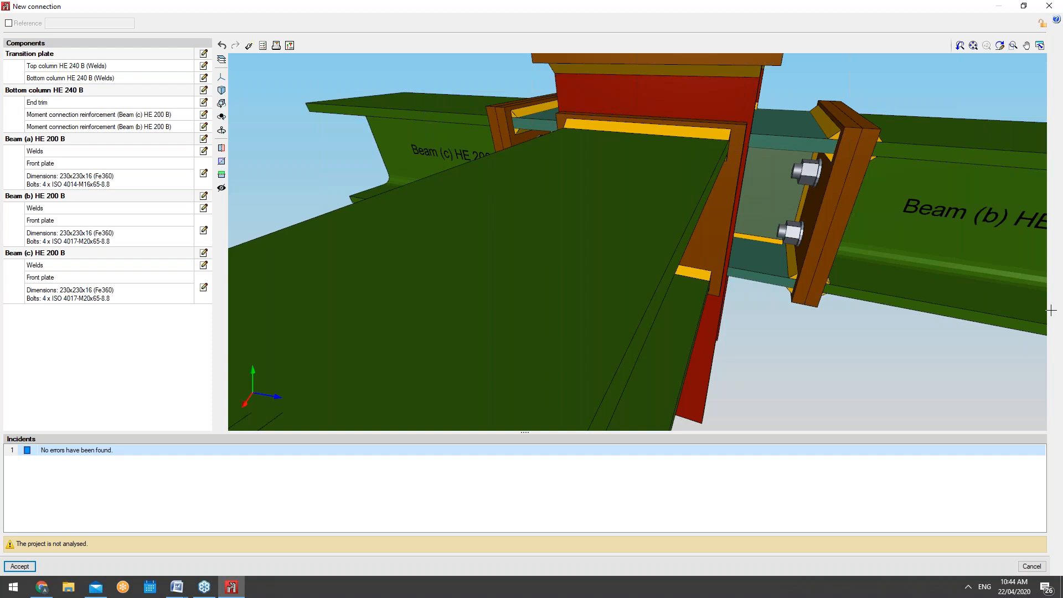
mouse_move(694, 190)
middle_down()
mouse_move(645, 184)
mouse_move(631, 214)
mouse_move(674, 185)
mouse_move(684, 193)
mouse_move(671, 199)
middle_up()
scroll(685, 195, down, 3)
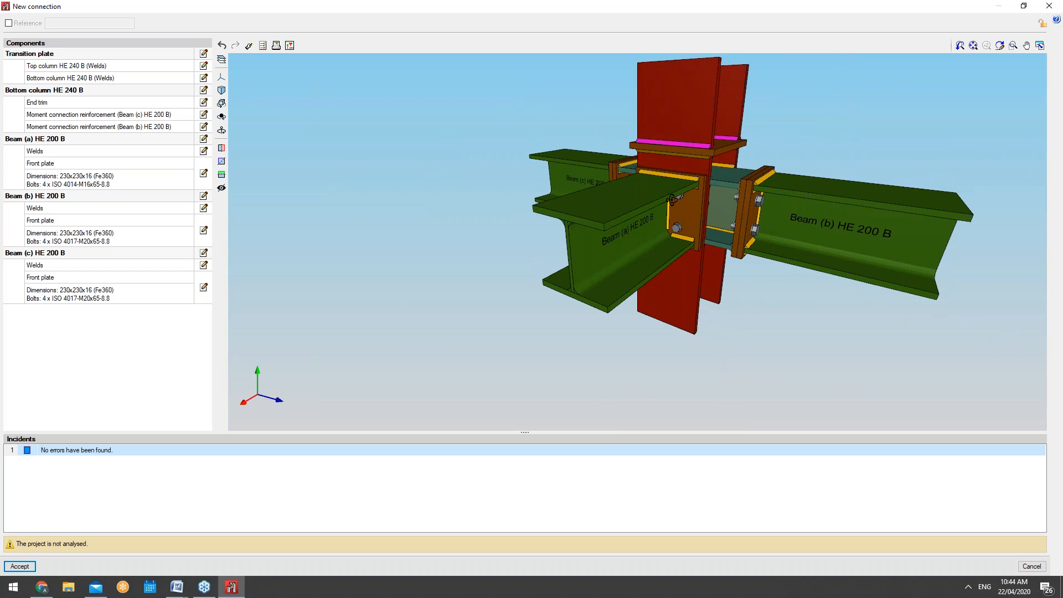
click(1054, 7)
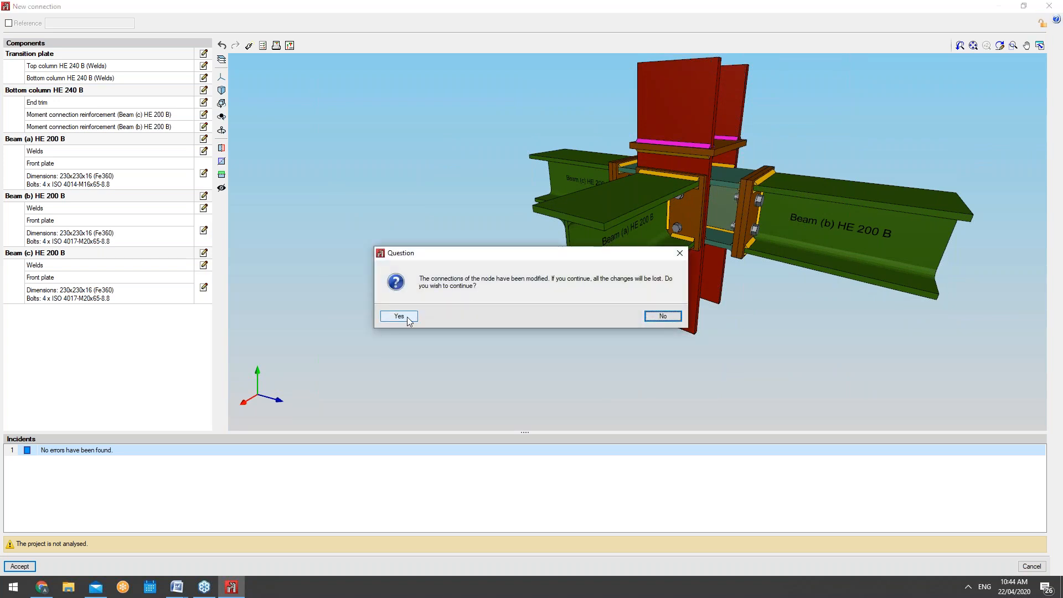
click(678, 254)
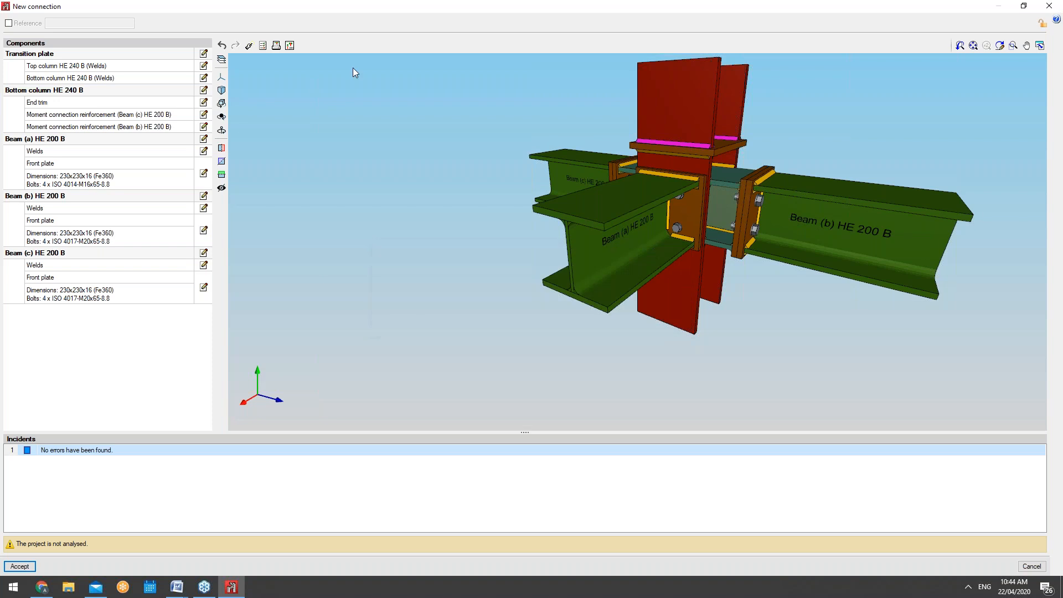
Step: Open the connection's detailing drawings, examine the plates, bolts and welds in the section views, and close them
click(290, 48)
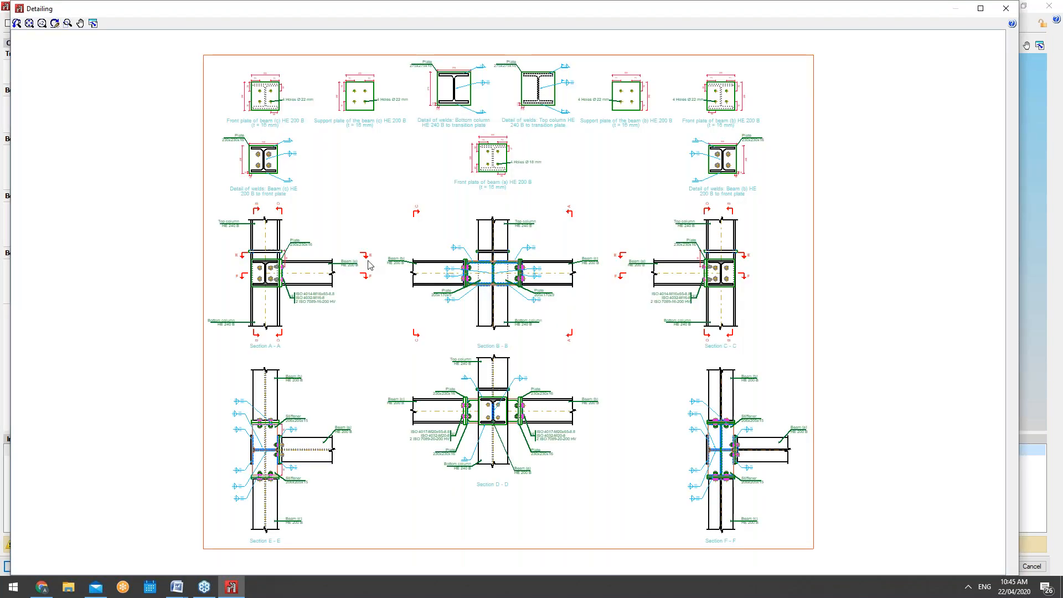
scroll(262, 278, up, 2)
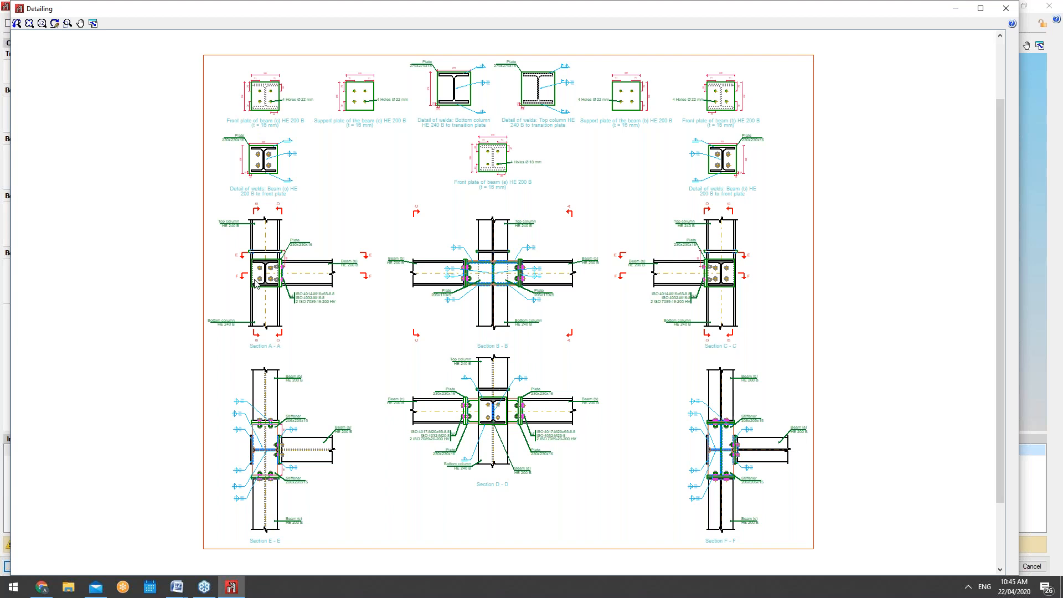
scroll(255, 284, up, 2)
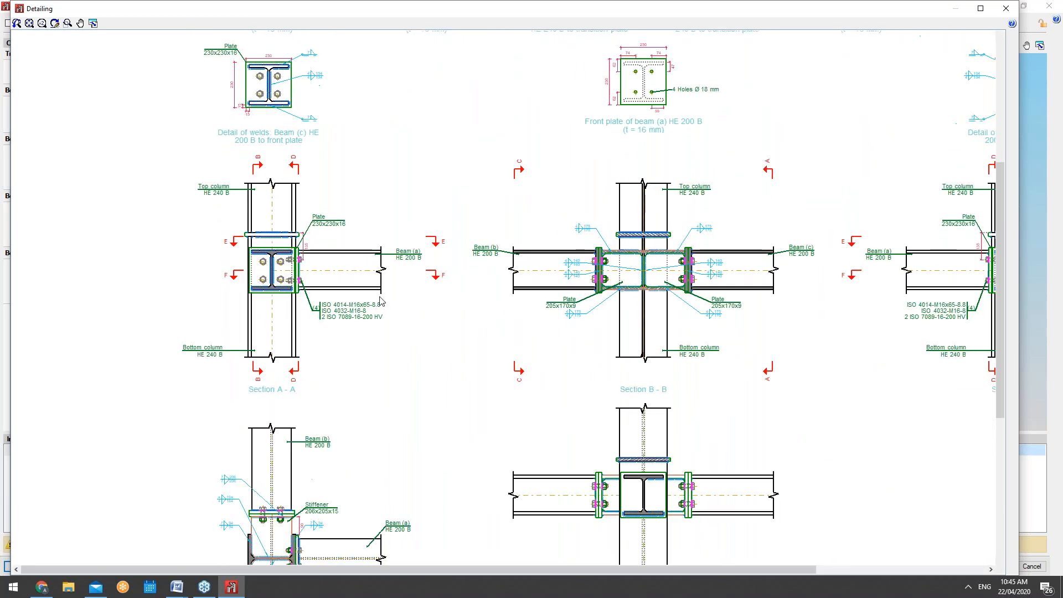
scroll(206, 251, up, 2)
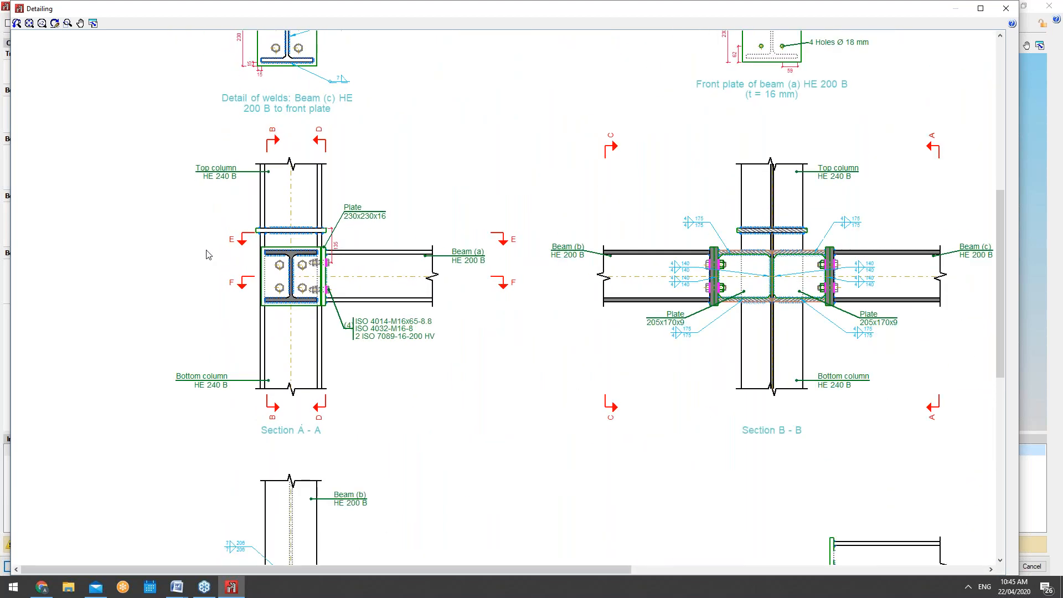
drag(365, 575, 658, 570)
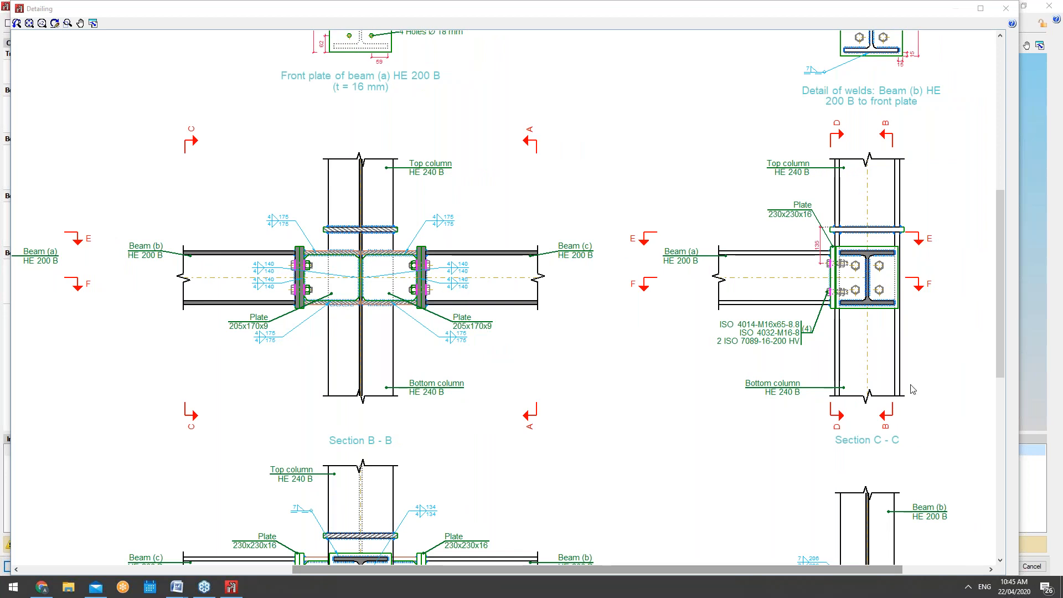
drag(998, 308, 992, 444)
mouse_move(802, 569)
mouse_down()
mouse_move(875, 564)
mouse_move(739, 577)
mouse_move(534, 560)
mouse_move(512, 437)
mouse_up()
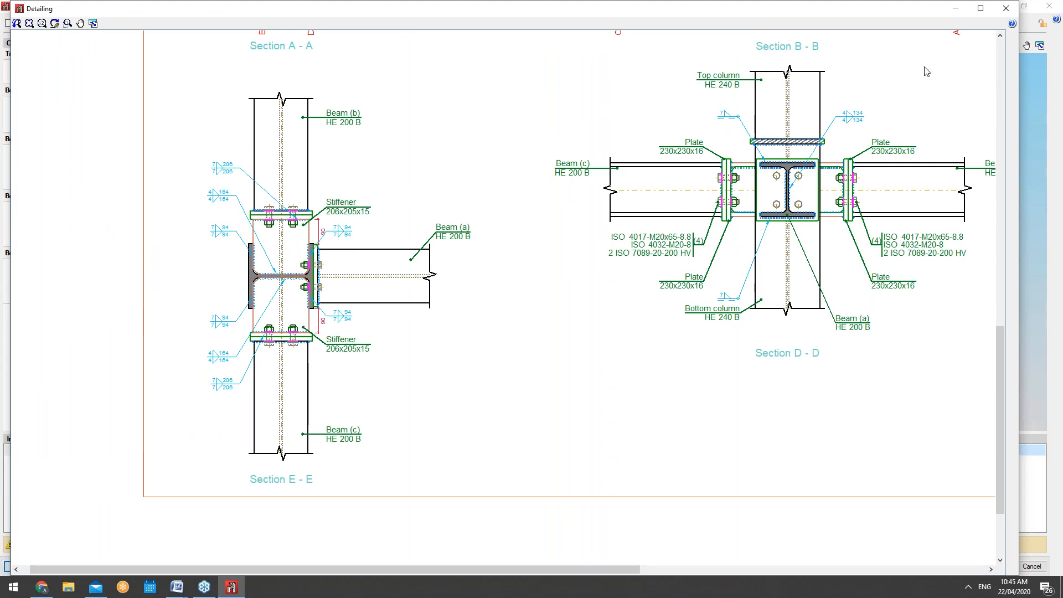
click(1005, 8)
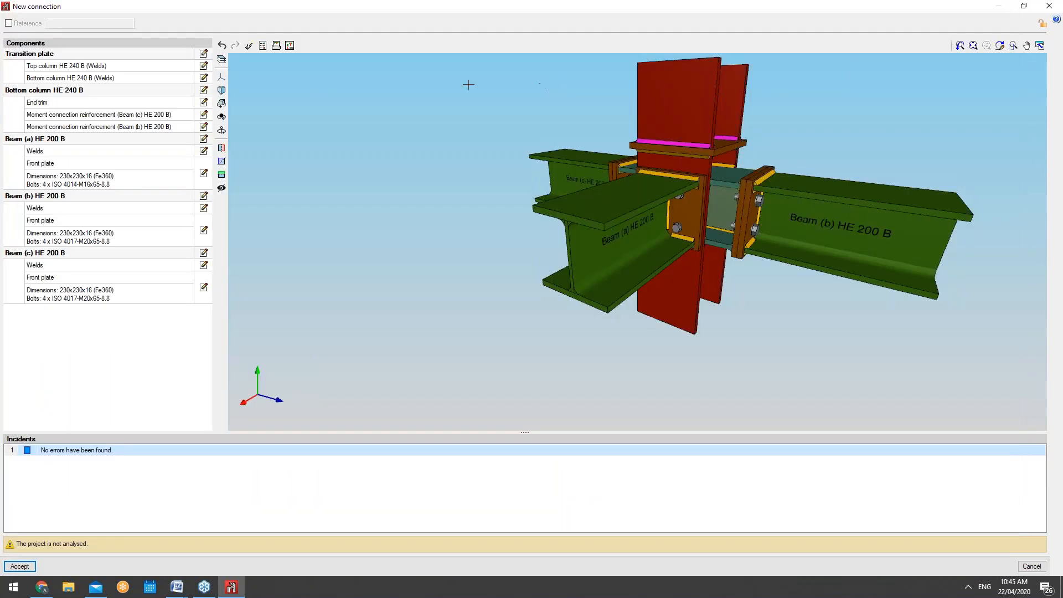
Step: Discard the new connection at node N8, and try to define a new connection at node N4
click(1049, 6)
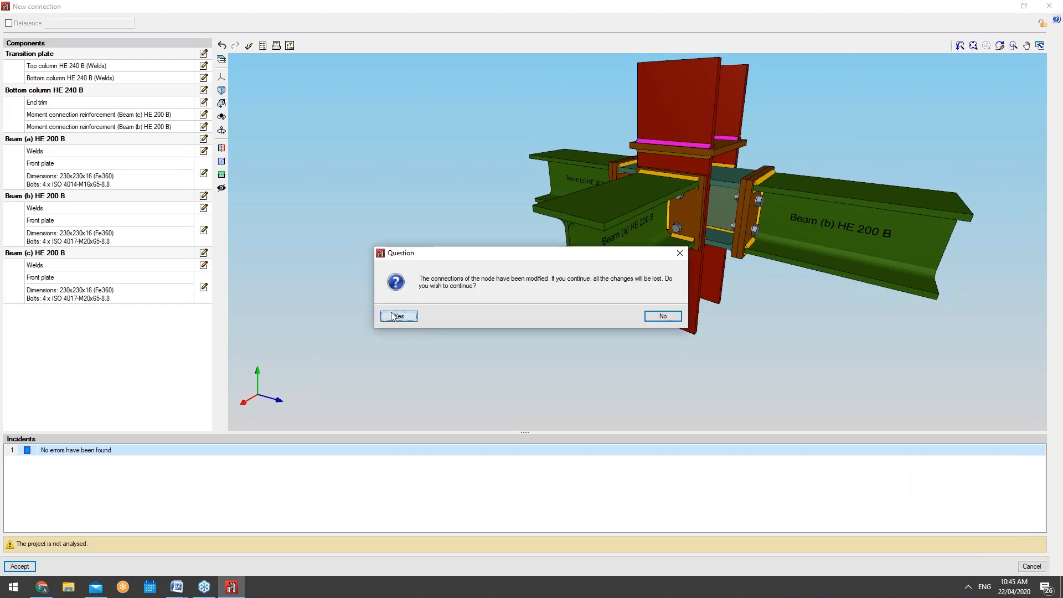
click(398, 316)
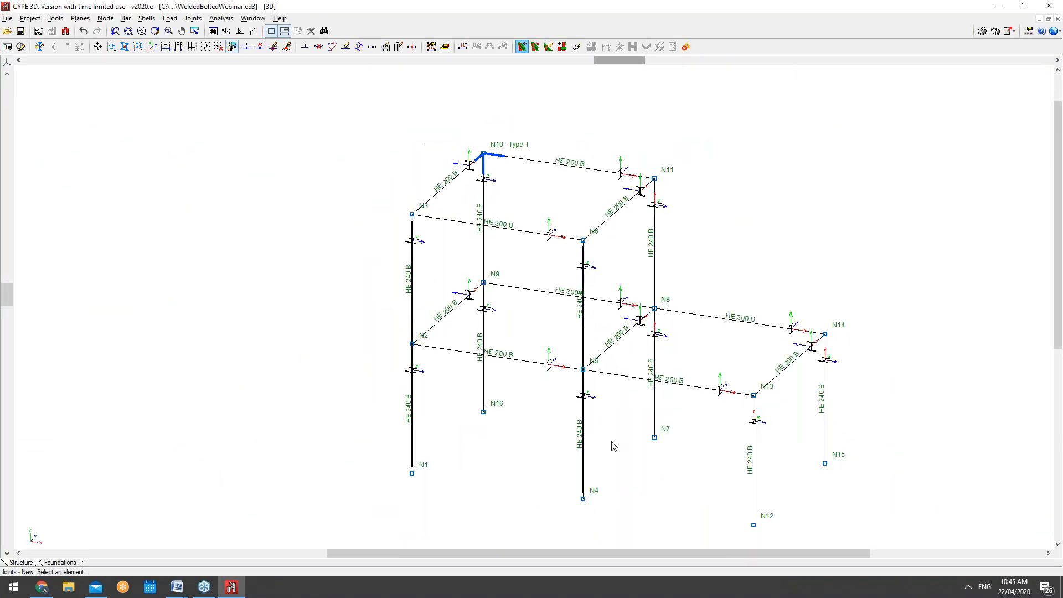
scroll(597, 532, up, 1)
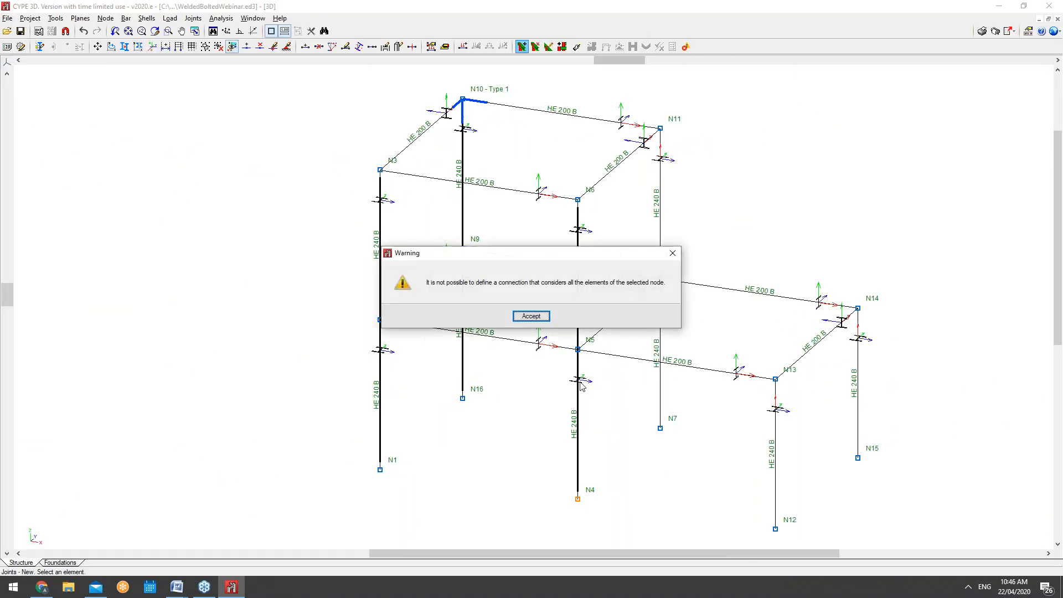
click(526, 316)
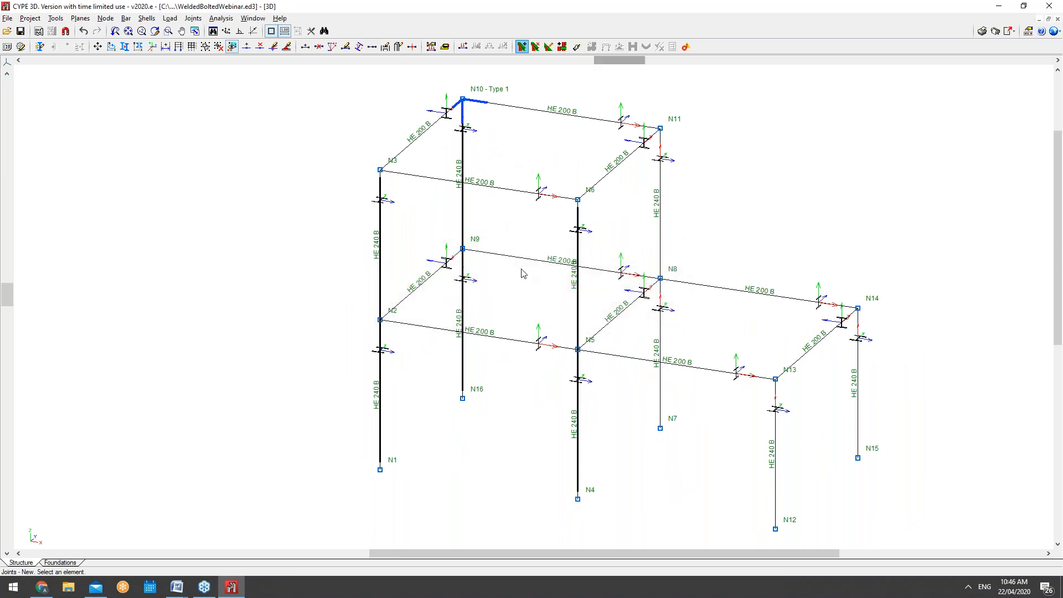
scroll(522, 273, down, 1)
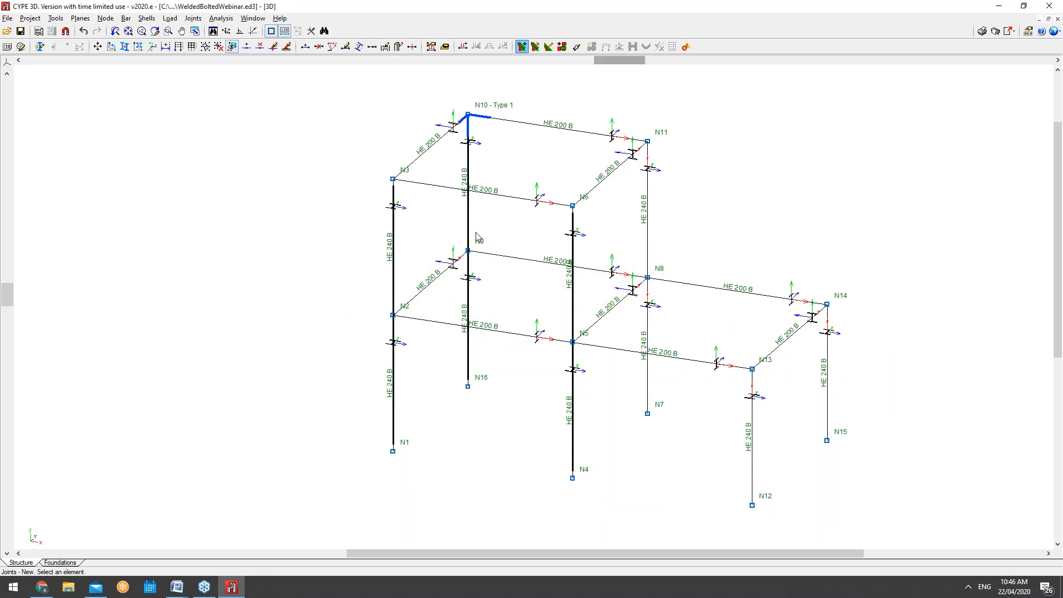
Step: Generate connections automatically for all nodes of the structure, grouping them where possible
click(195, 18)
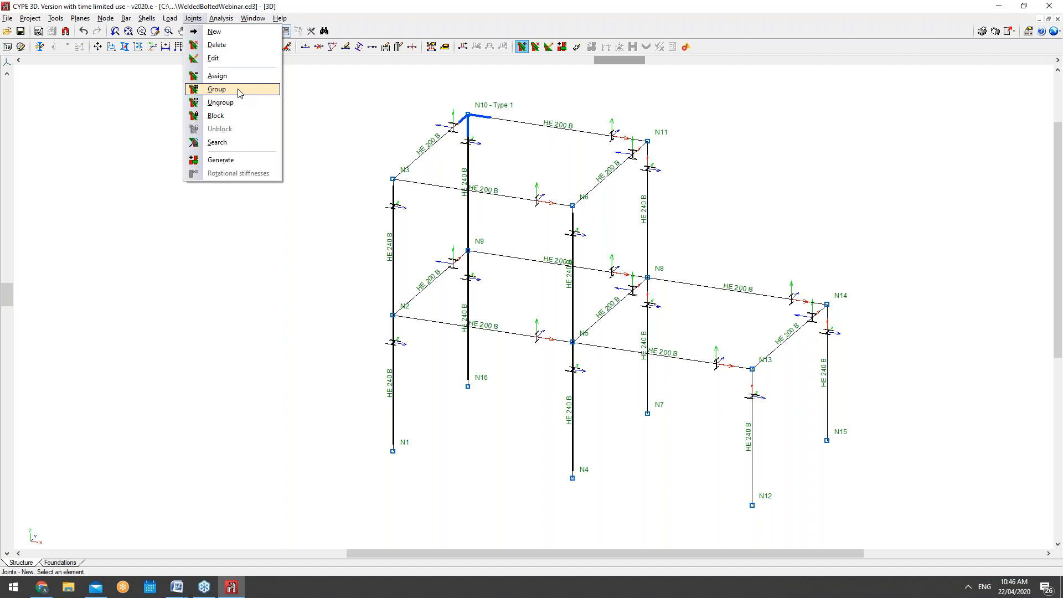
click(232, 161)
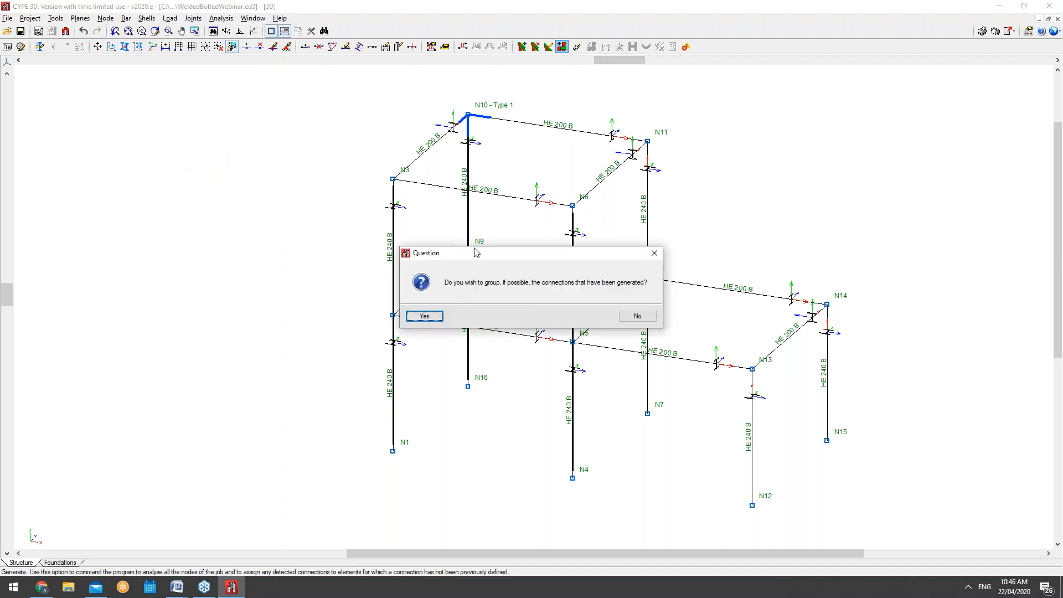
drag(465, 256, 166, 165)
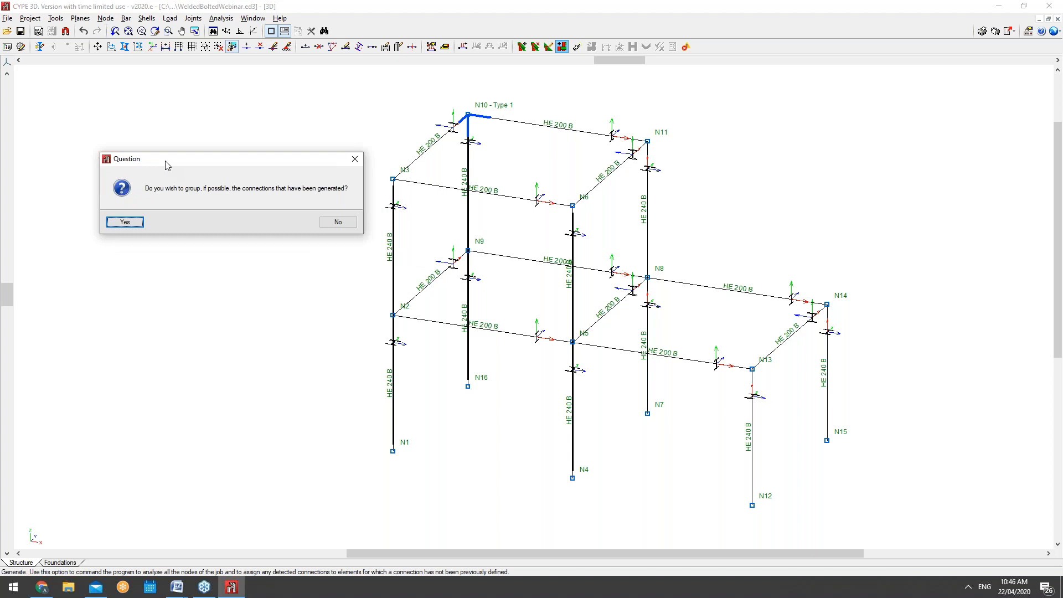
click(139, 221)
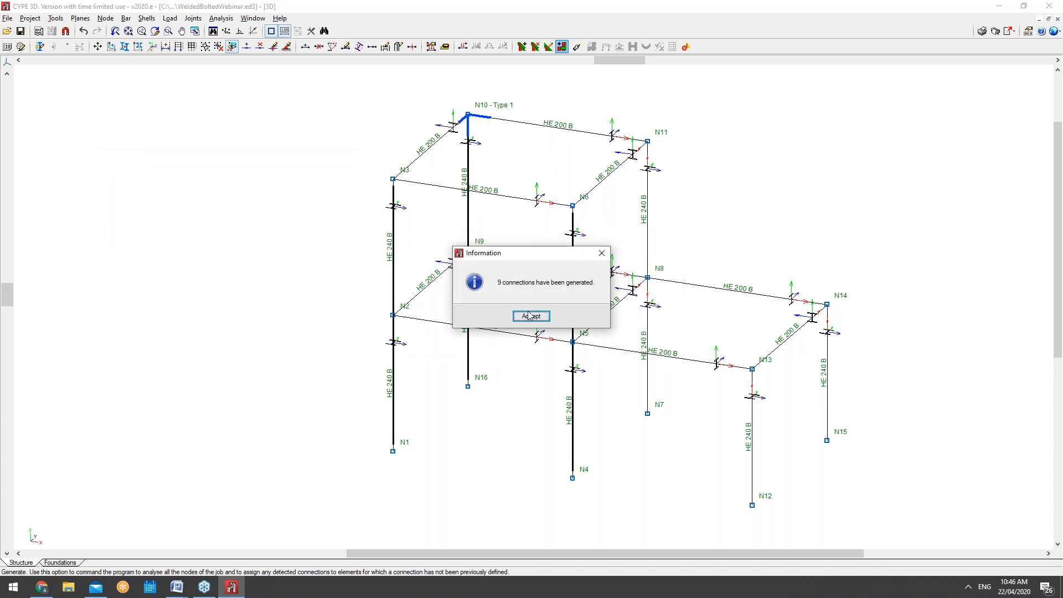
click(527, 314)
scroll(404, 302, down, 1)
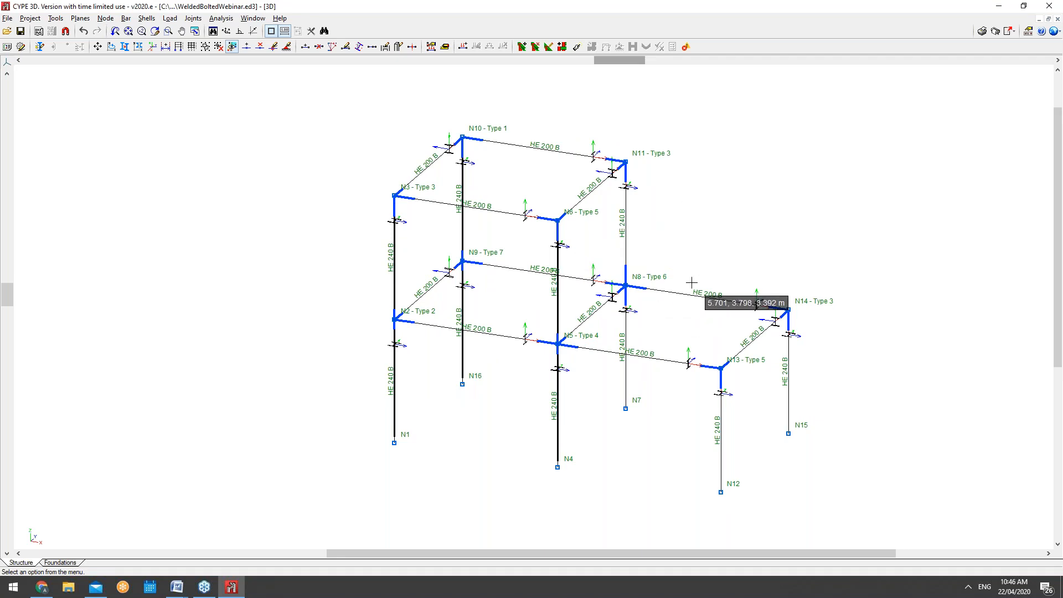
Step: Open the generated Type 5 connection at node N13, close it, and check the status of nodes N6 and N13
click(192, 18)
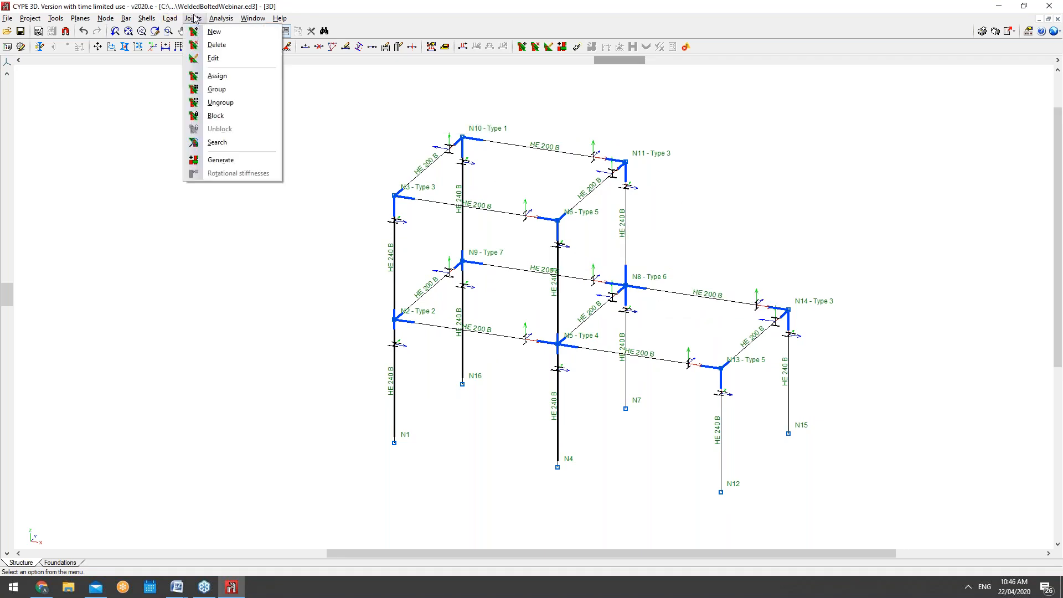
click(210, 59)
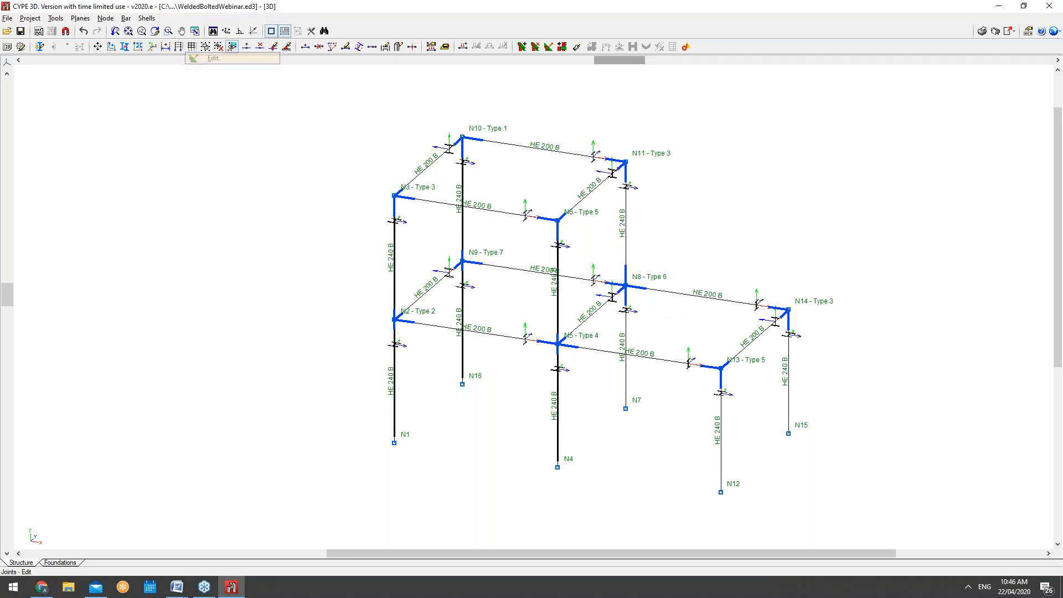
click(718, 366)
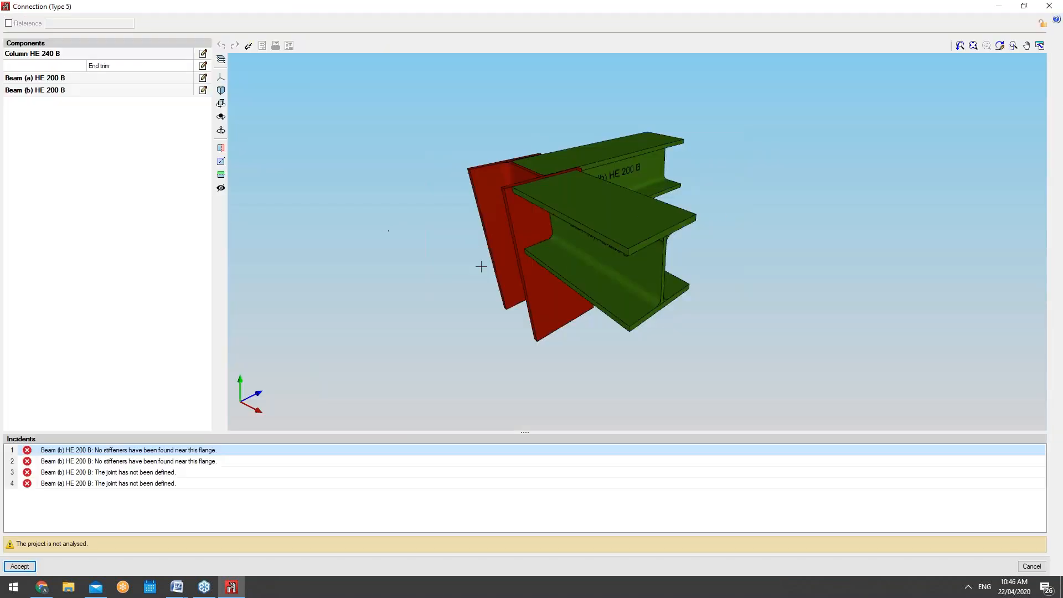
click(1048, 5)
mouse_move(561, 230)
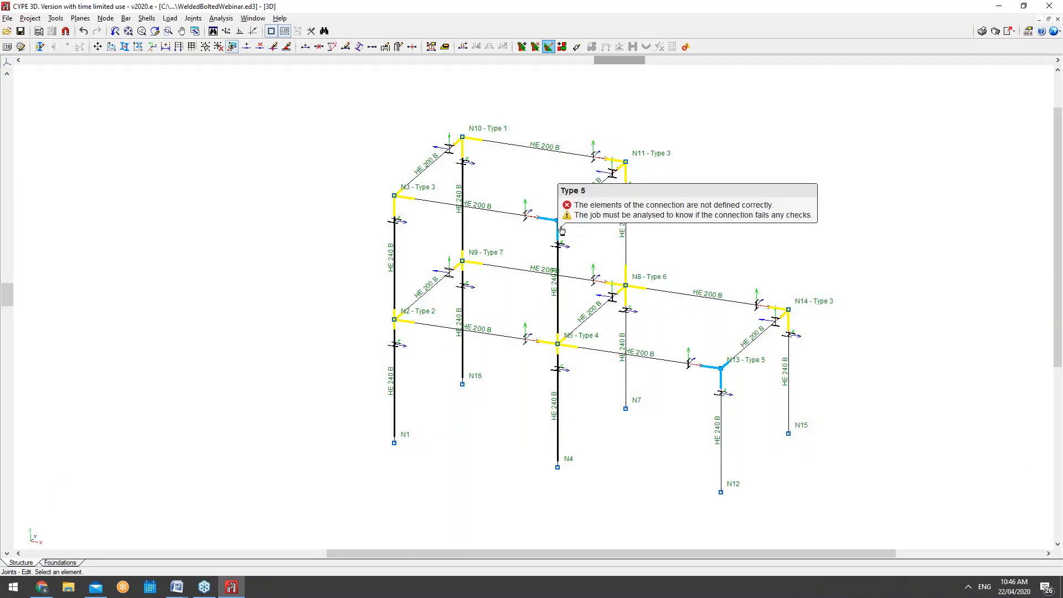
mouse_move(718, 367)
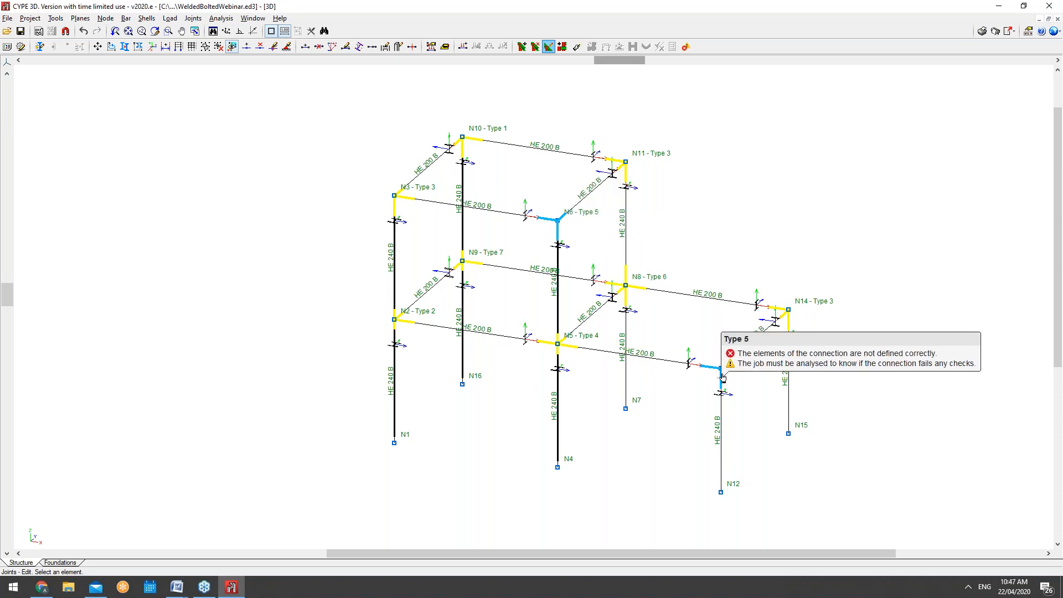
Step: Open the generated Type 6 connection at node N8, view its components and incidents, and close it
click(631, 287)
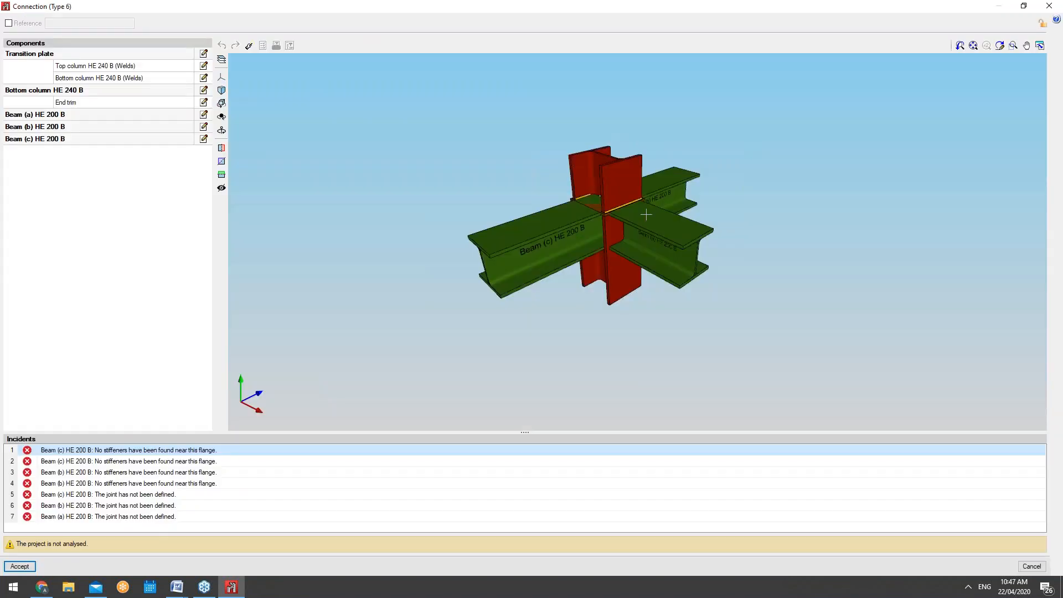
mouse_move(603, 231)
middle_down()
mouse_move(589, 202)
mouse_move(526, 195)
middle_up()
click(1046, 7)
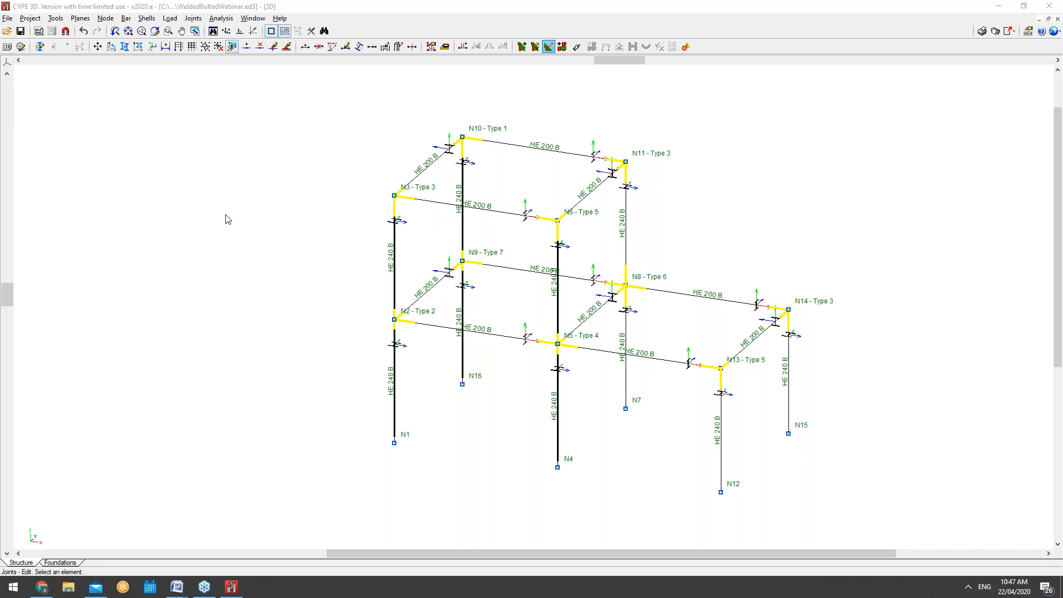
Step: Open the structure's 3D model, examine the welded connection at node N10 up close, and close the view
click(11, 19)
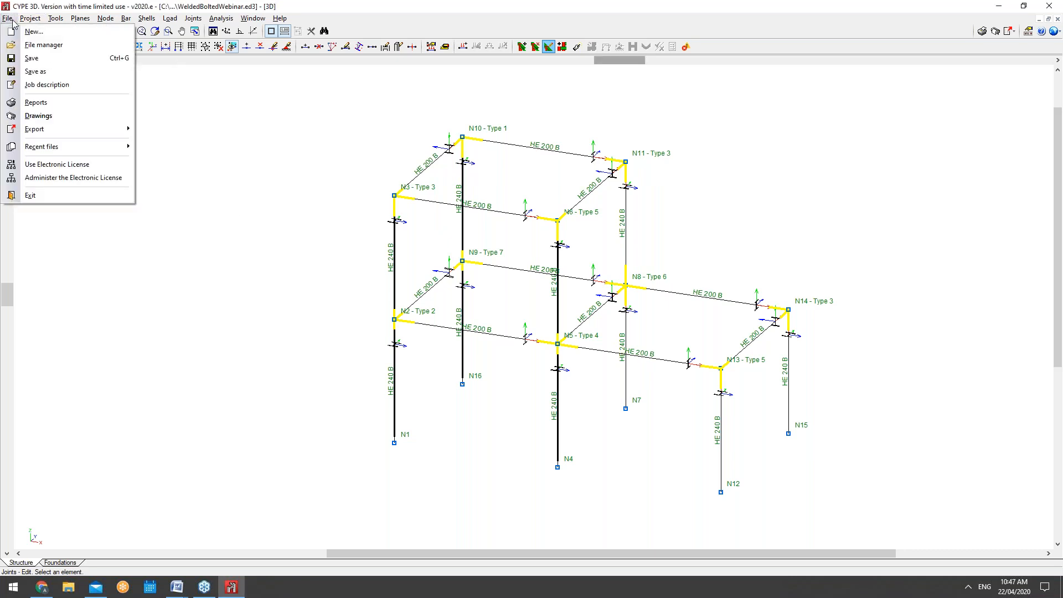
click(11, 19)
click(55, 18)
mouse_move(86, 270)
click(249, 265)
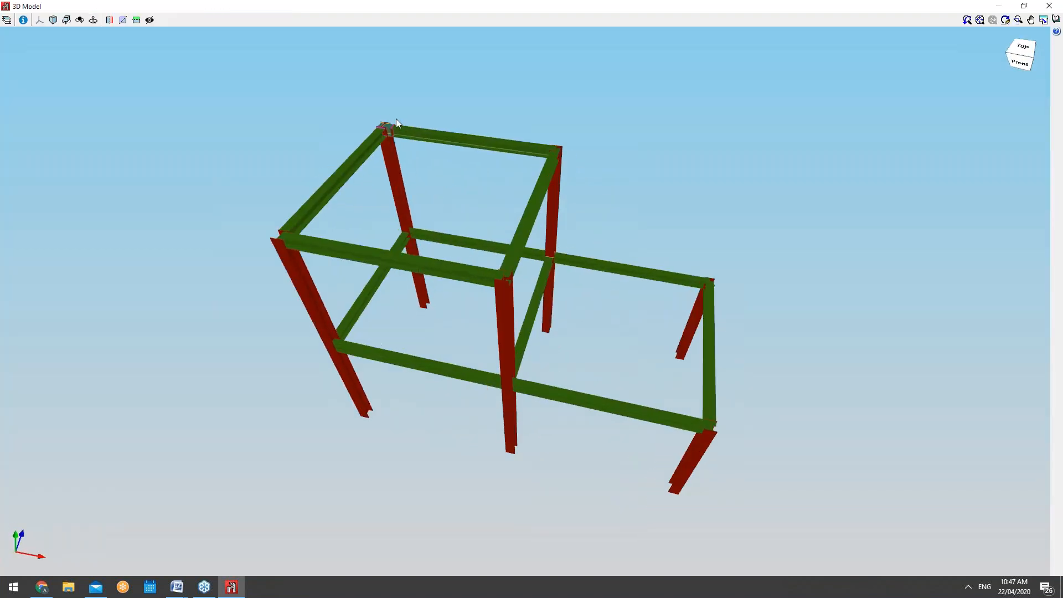
scroll(396, 119, up, 9)
mouse_move(401, 119)
middle_down()
mouse_move(530, 202)
mouse_move(686, 149)
mouse_move(419, 229)
mouse_move(296, 229)
mouse_move(199, 196)
mouse_move(181, 211)
mouse_move(301, 266)
mouse_move(337, 259)
mouse_move(347, 242)
middle_up()
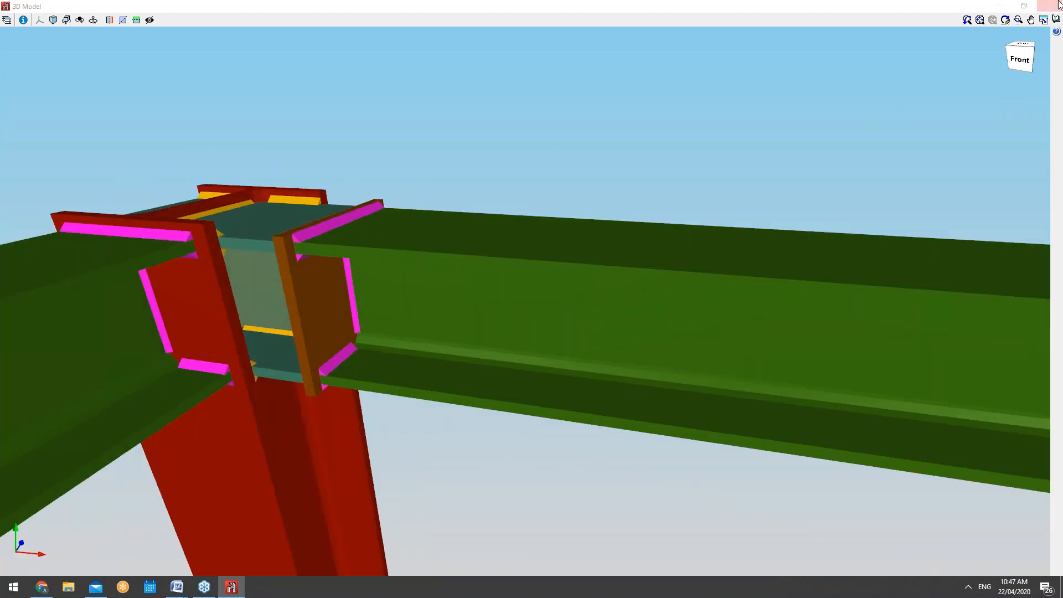
click(1048, 6)
Step: Install the example jobs through the file manager and open the Warehouse example project
click(7, 19)
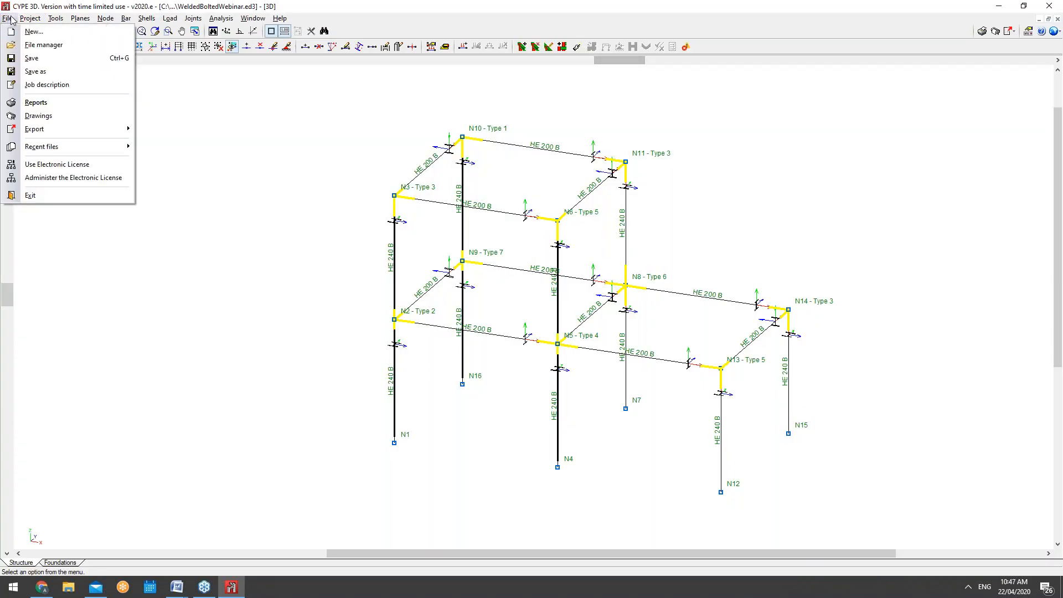
click(43, 45)
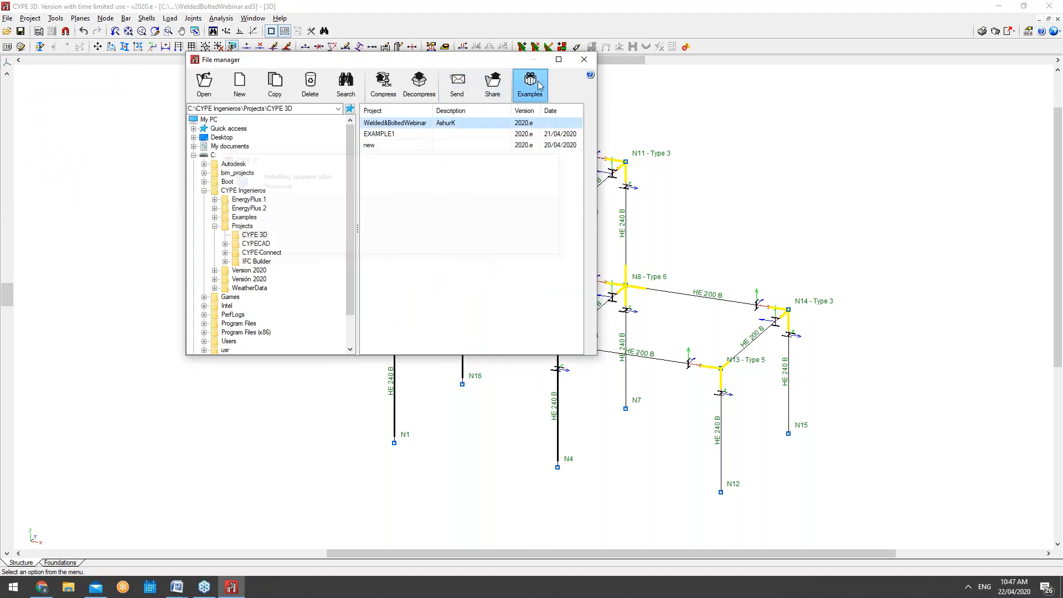
click(529, 84)
click(261, 240)
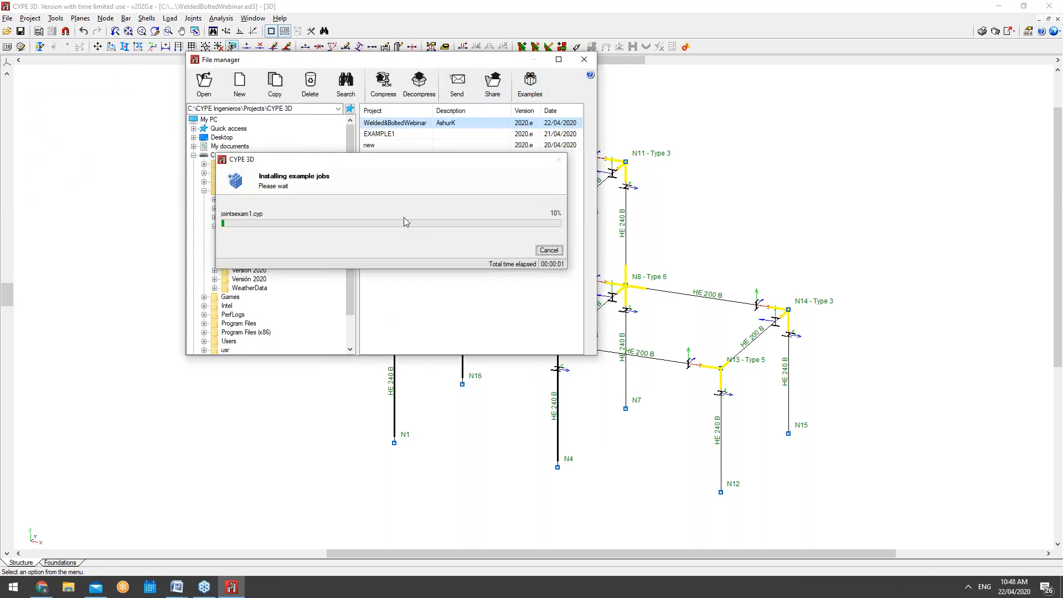
click(402, 169)
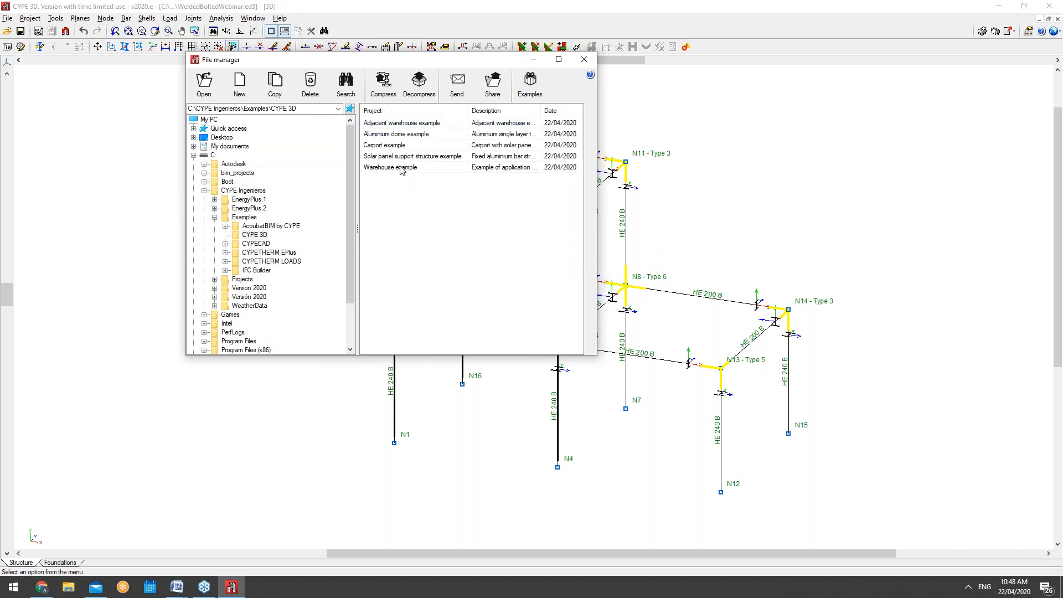
double_click(401, 167)
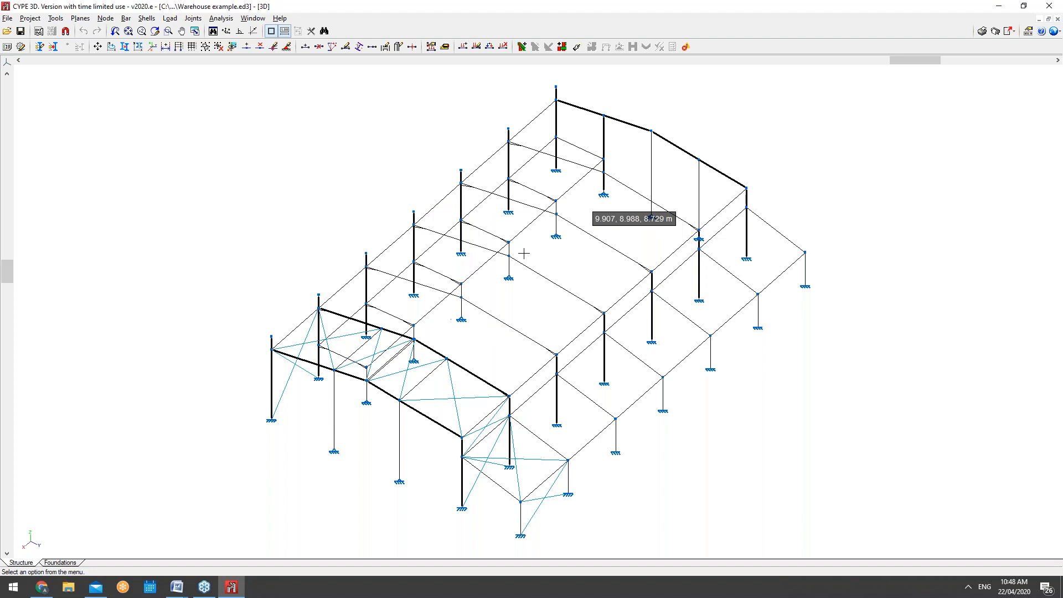
Step: Open the warehouse's 3D model, examine its frames and bracing up close, and close the view
scroll(603, 179, down, 2)
scroll(525, 304, up, 1)
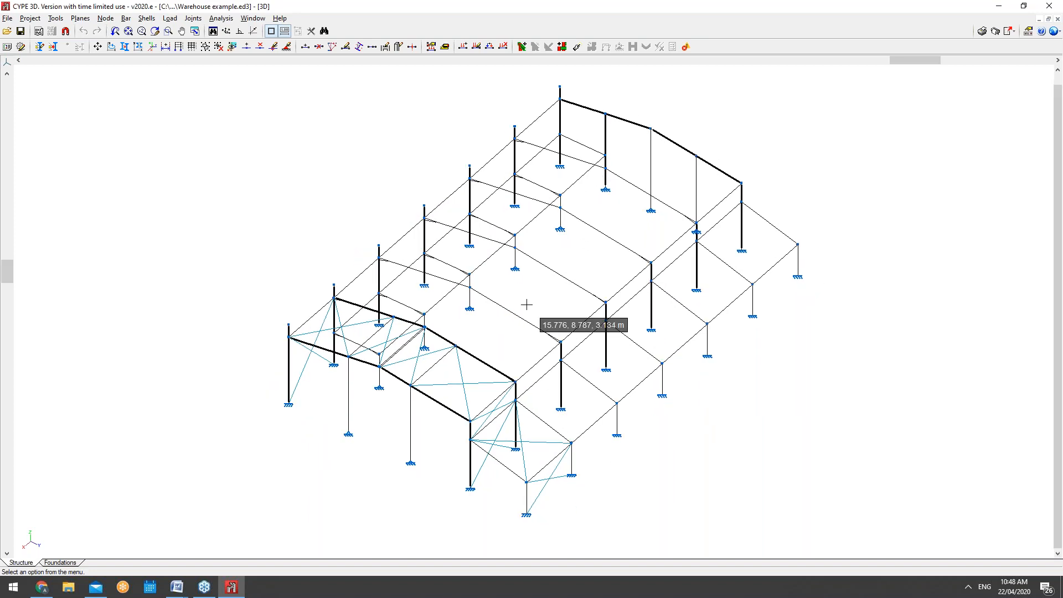
click(51, 19)
mouse_move(110, 261)
click(260, 262)
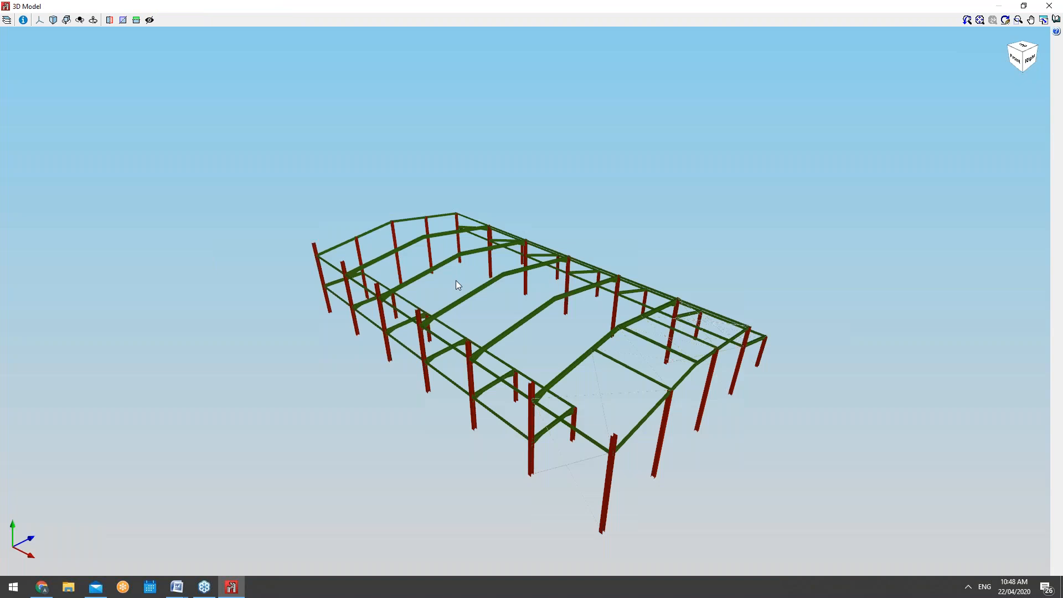
drag(461, 308, 474, 404)
scroll(443, 341, up, 8)
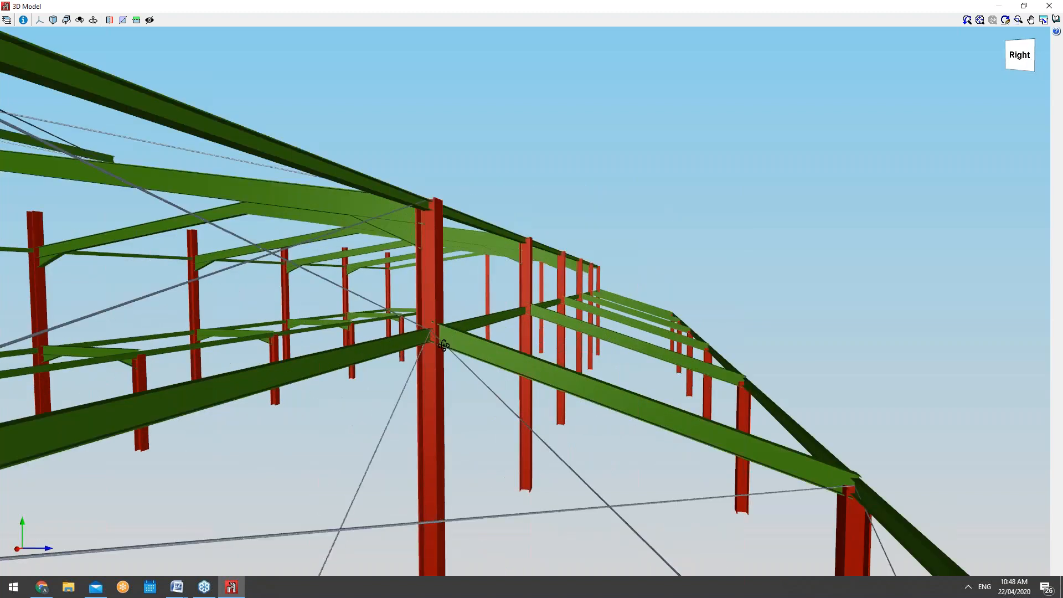
scroll(454, 348, down, 10)
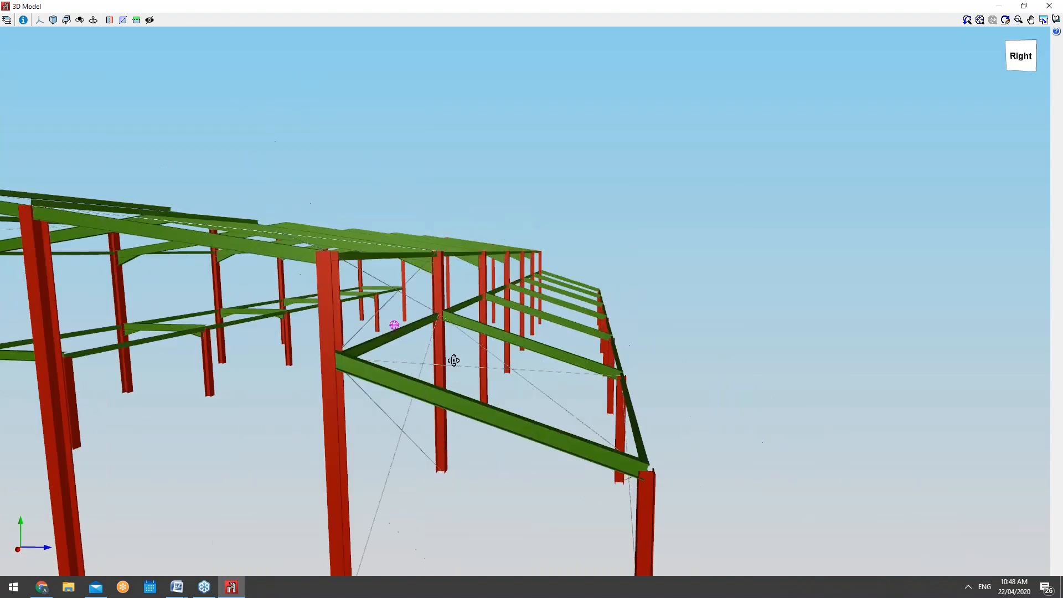
scroll(453, 360, down, 3)
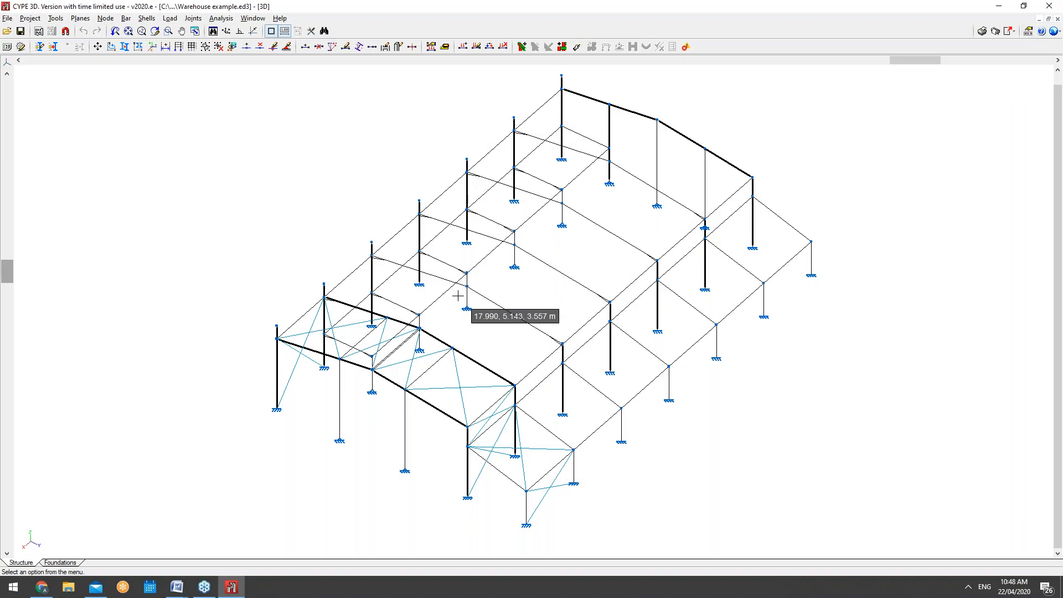
Step: Generate connections automatically for all nodes of the warehouse, grouping them where possible
scroll(486, 351, up, 3)
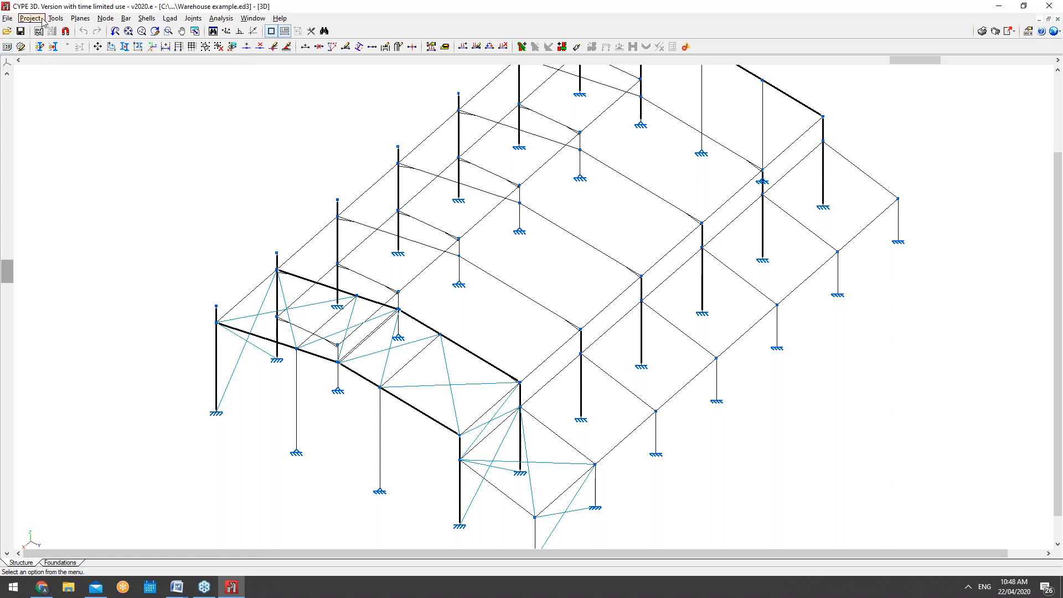
click(192, 18)
click(211, 159)
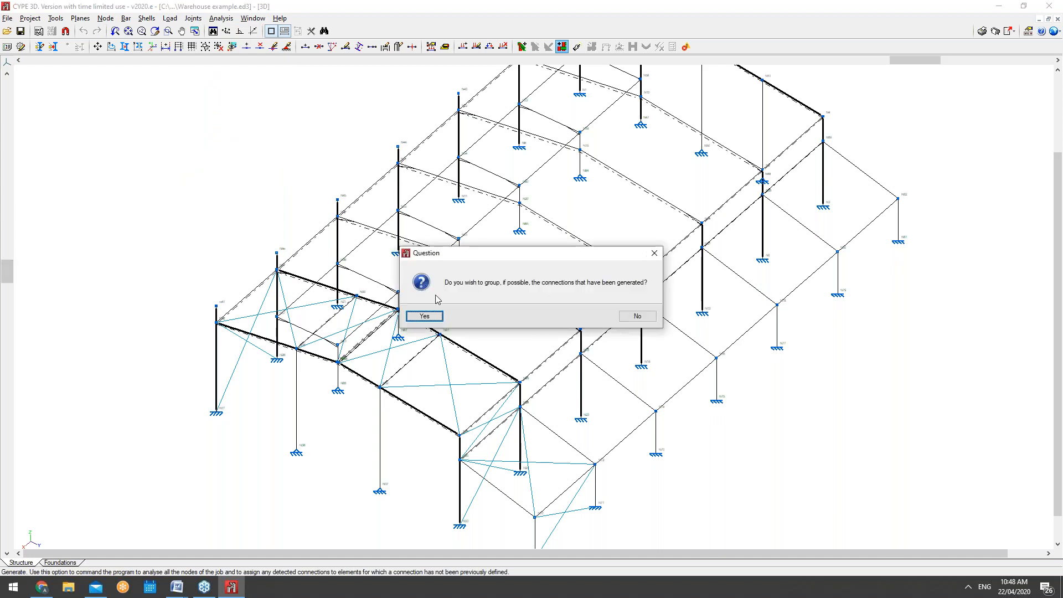
click(425, 316)
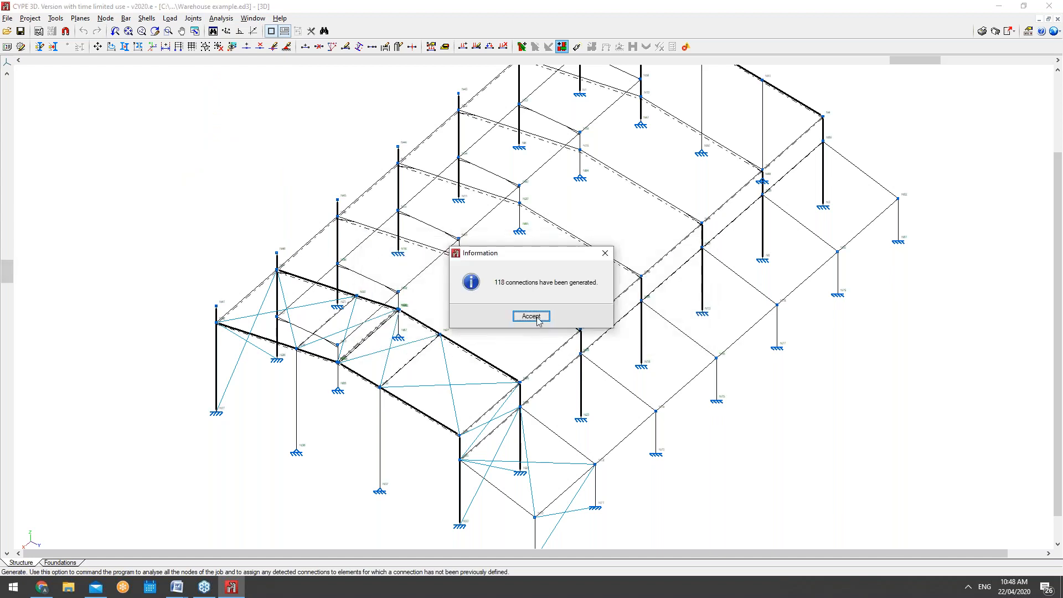
click(535, 320)
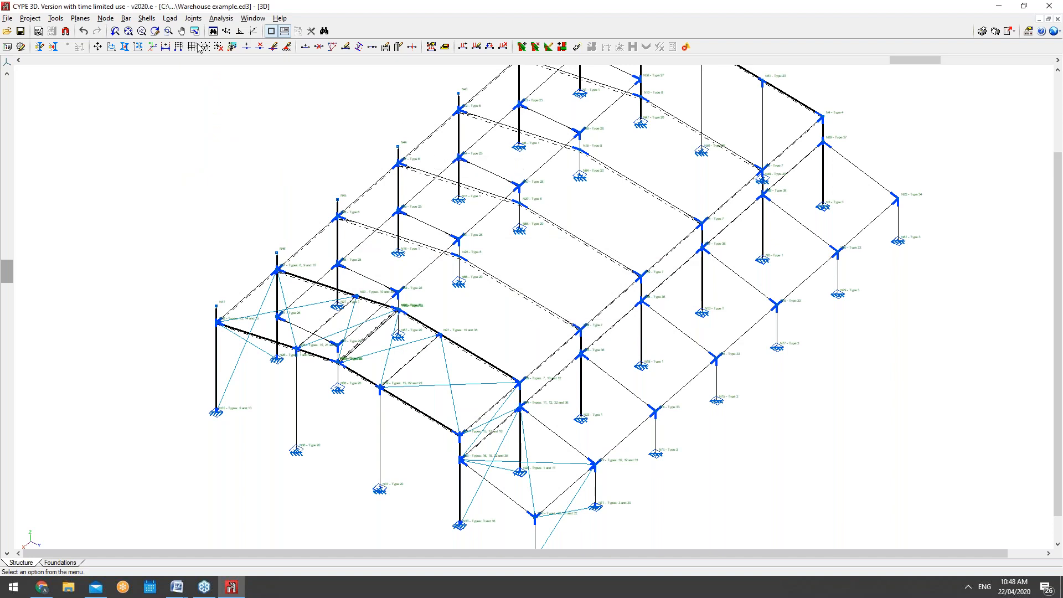
Step: Start editing joints, open the tie's angle section connection at node N33, and close it
click(193, 18)
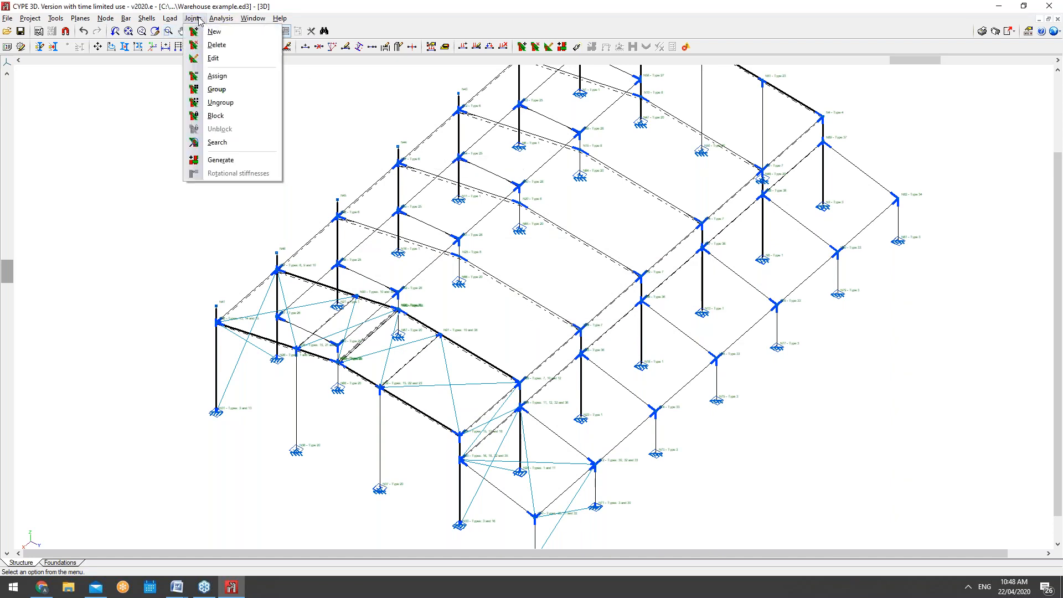
click(210, 44)
scroll(469, 493, down, 1)
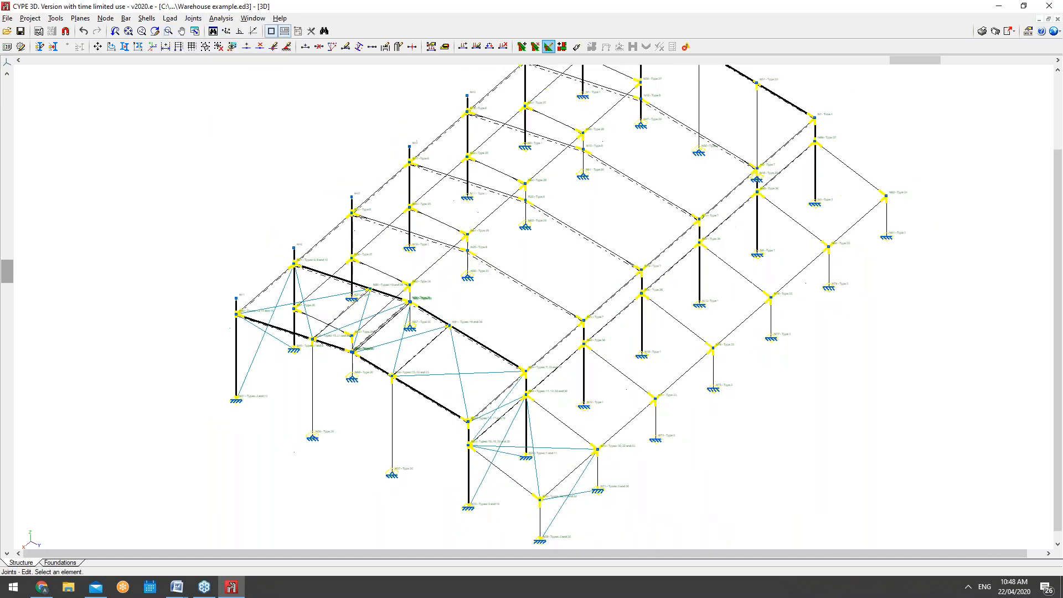
scroll(468, 493, up, 3)
scroll(469, 497, up, 1)
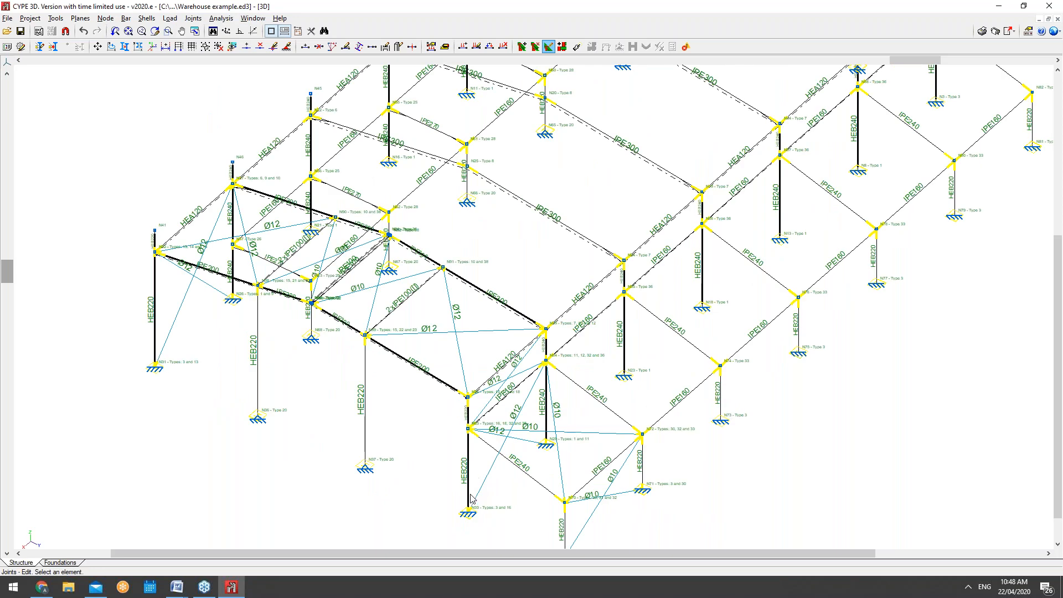
click(470, 513)
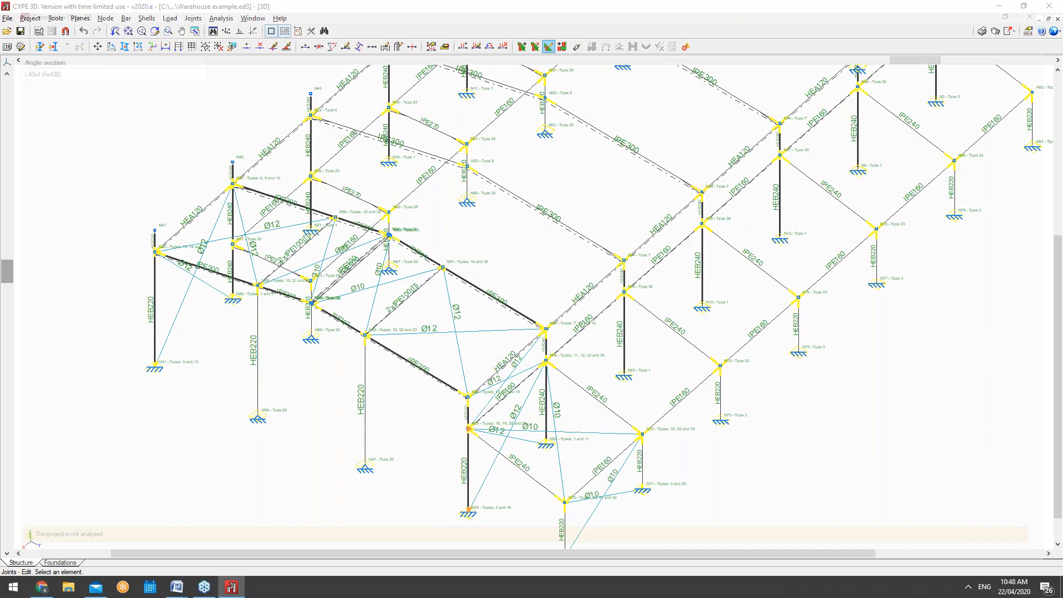
middle_drag(694, 202, 762, 219)
click(1051, 7)
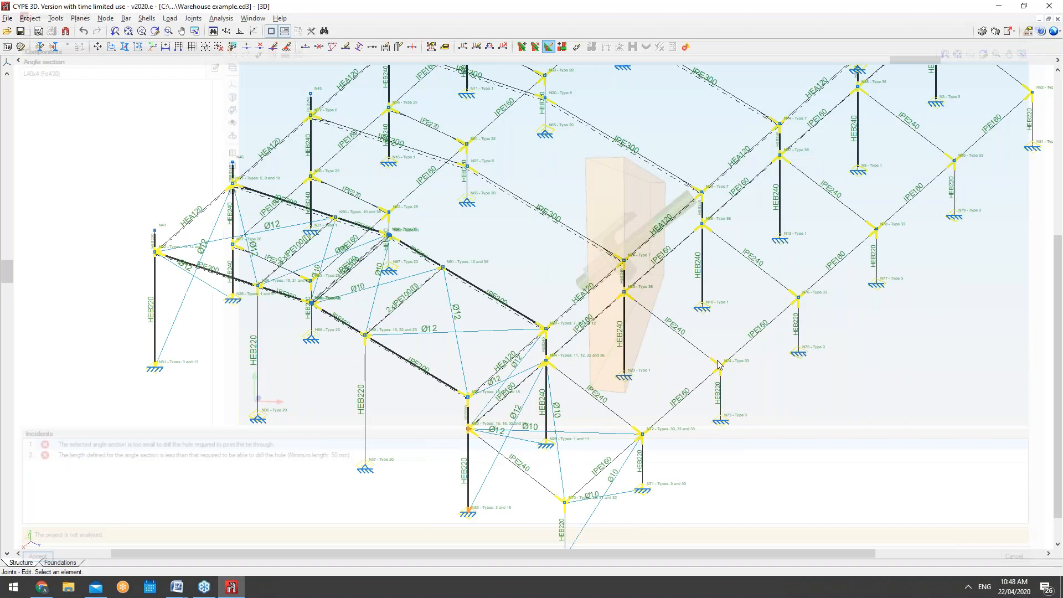
Step: Design the Type 3 baseplate connection of the HEB220 column at node N33 and view the complete check report
scroll(469, 498, up, 3)
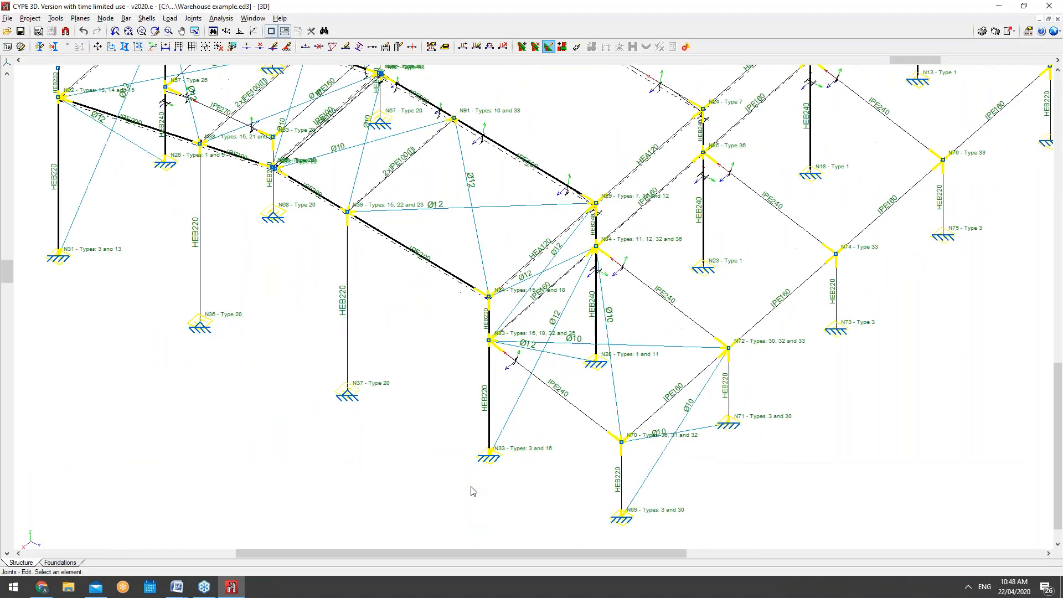
click(492, 448)
middle_drag(624, 336, 904, 306)
middle_drag(738, 314, 550, 269)
click(249, 45)
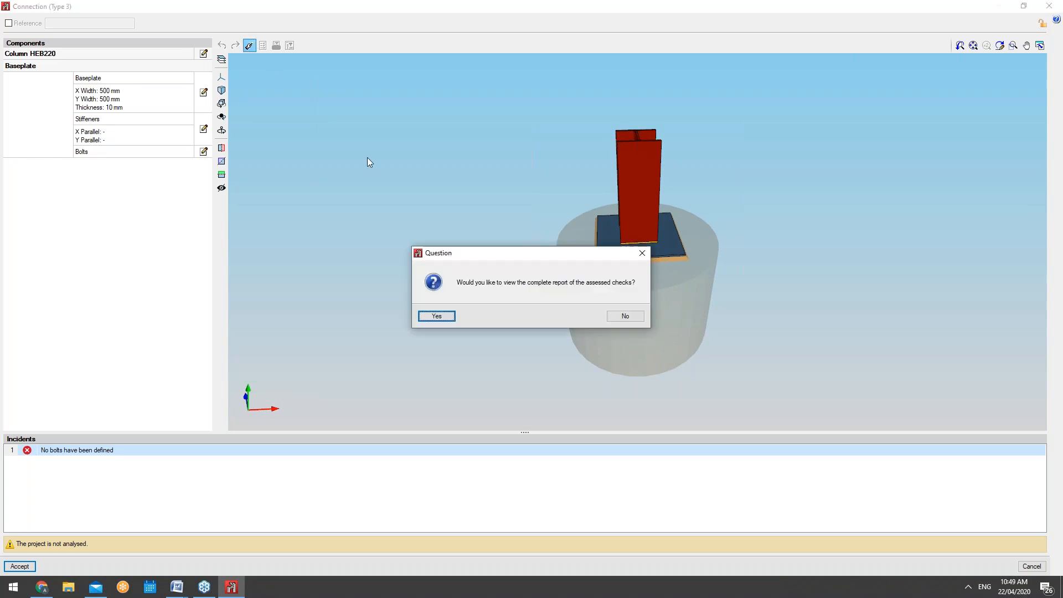
click(437, 316)
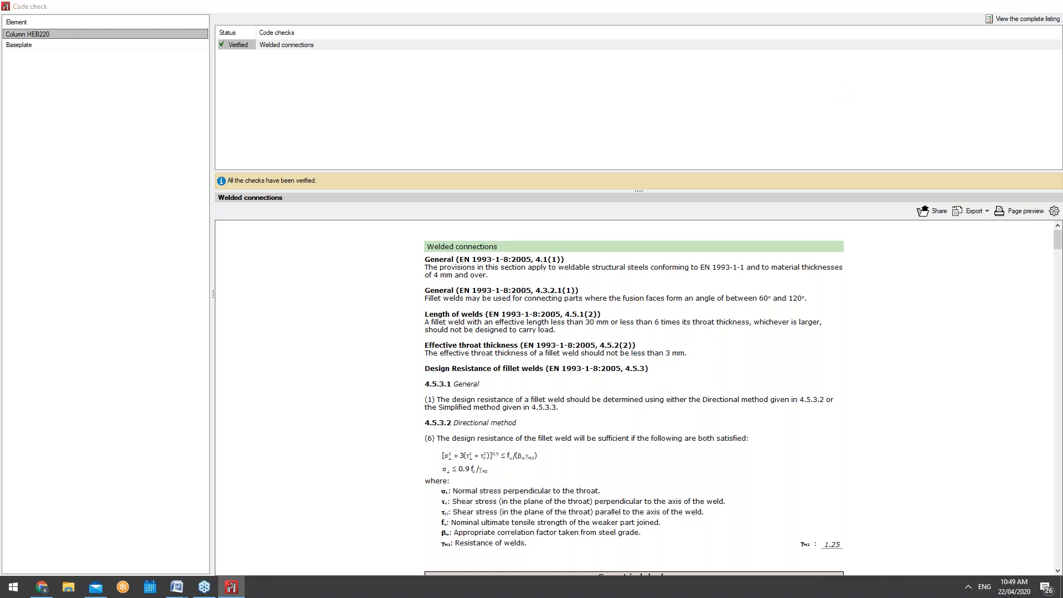
click(1048, 5)
Step: Examine the baseplate, welds and anchor bolts in 3D, show the display element options, and close the Type 3 connection
middle_drag(641, 263, 793, 228)
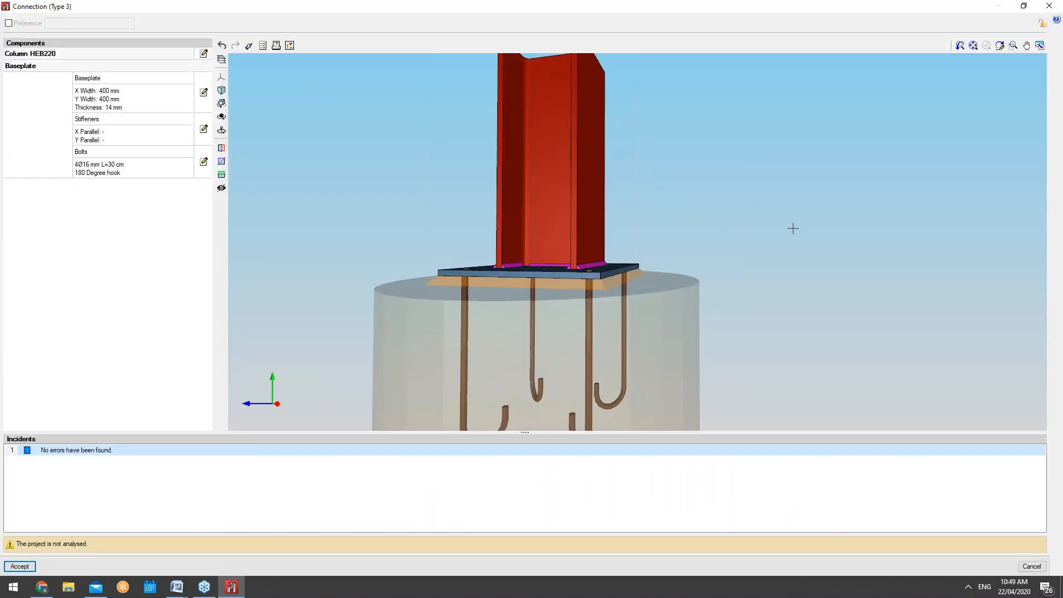
scroll(684, 298, down, 3)
scroll(539, 362, up, 3)
middle_drag(587, 332, 592, 297)
middle_drag(507, 232, 422, 256)
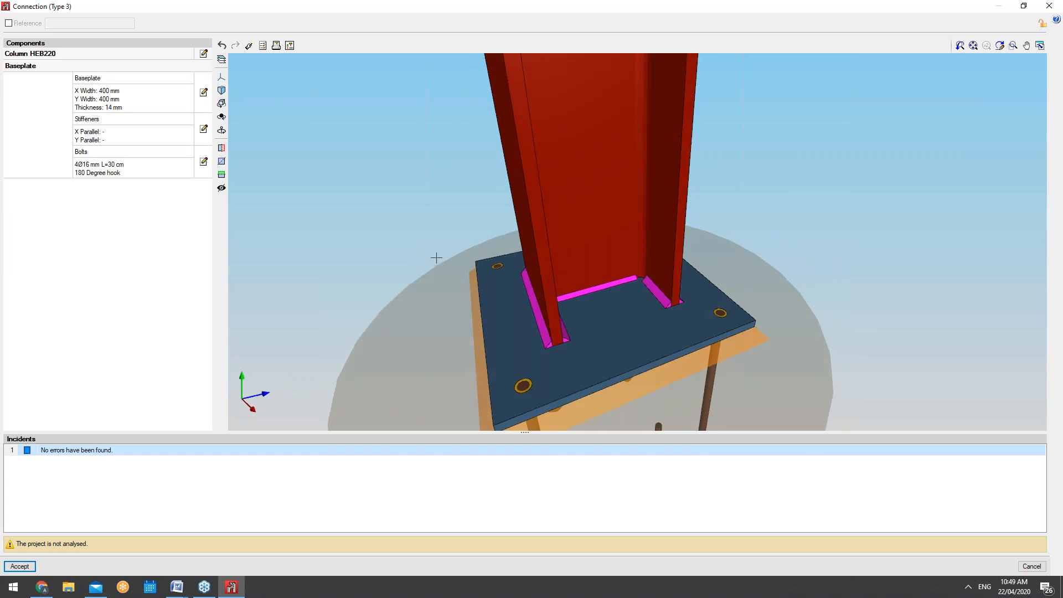
click(273, 49)
click(221, 60)
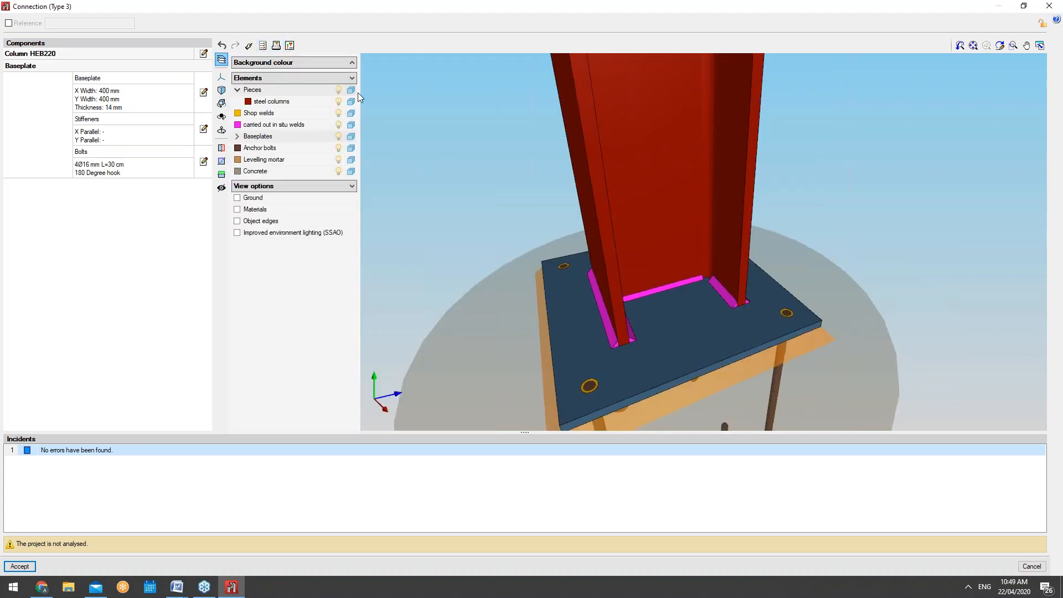
middle_drag(603, 228, 597, 281)
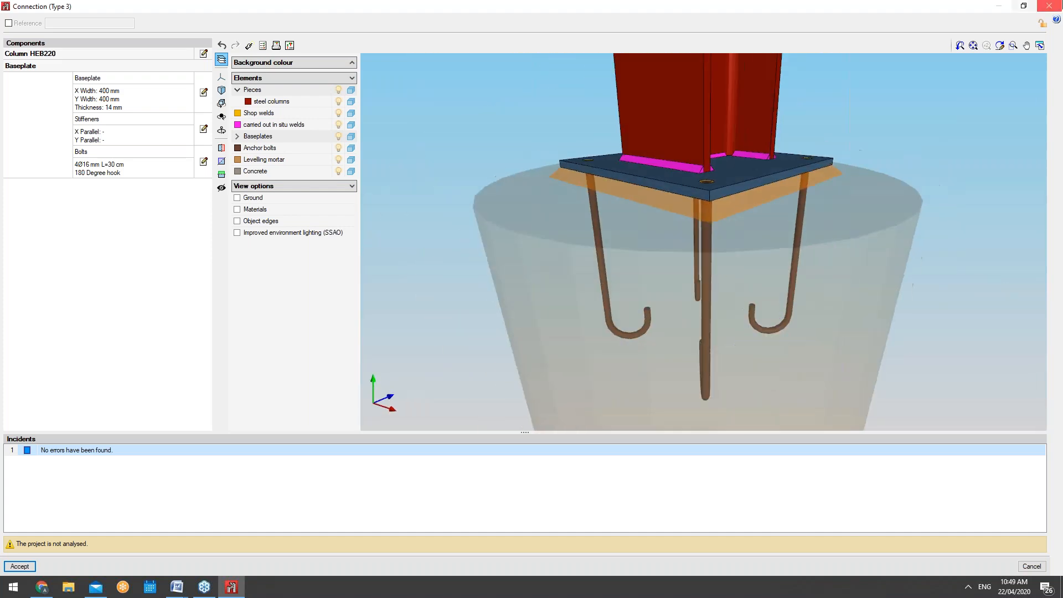
click(1049, 6)
click(416, 314)
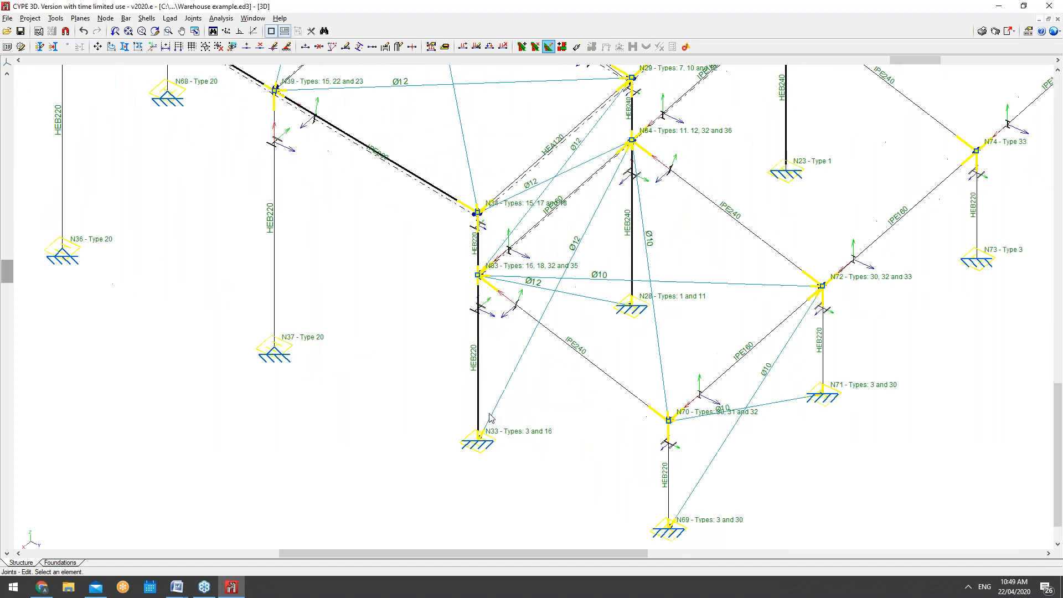
Step: Open the Type 16 tie connection at node N33 and check the angle and material options of its angle section without changing them
scroll(493, 418, up, 3)
scroll(522, 428, up, 2)
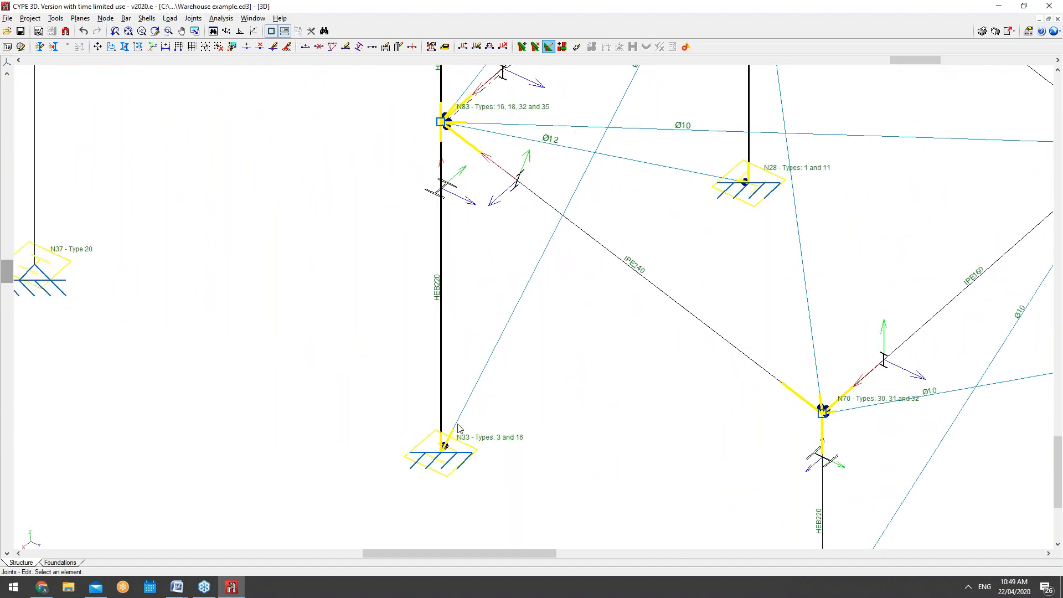
mouse_move(455, 439)
scroll(461, 426, up, 5)
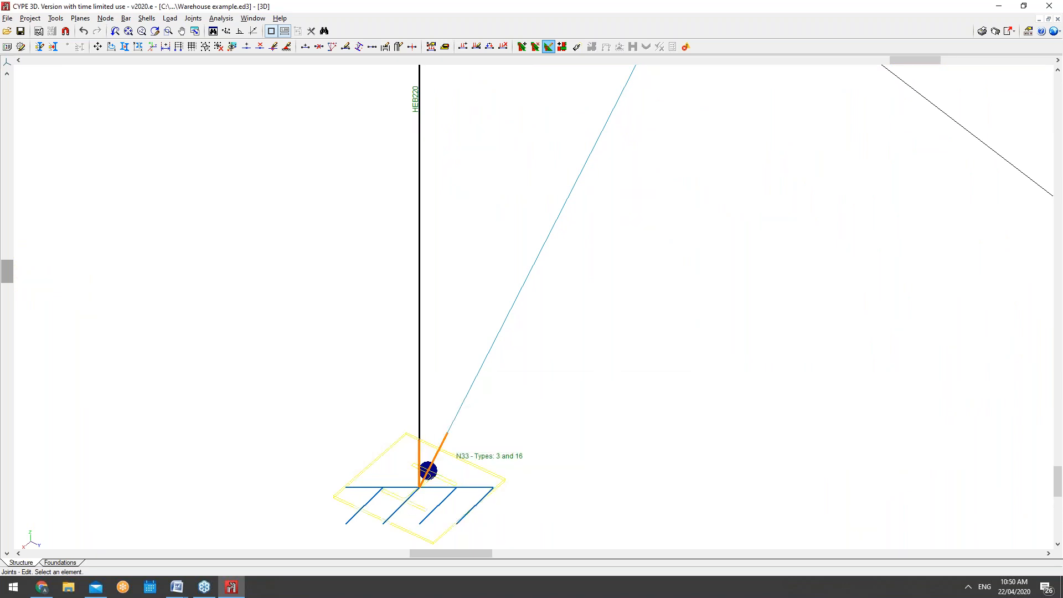
click(428, 472)
drag(597, 297, 733, 288)
click(203, 59)
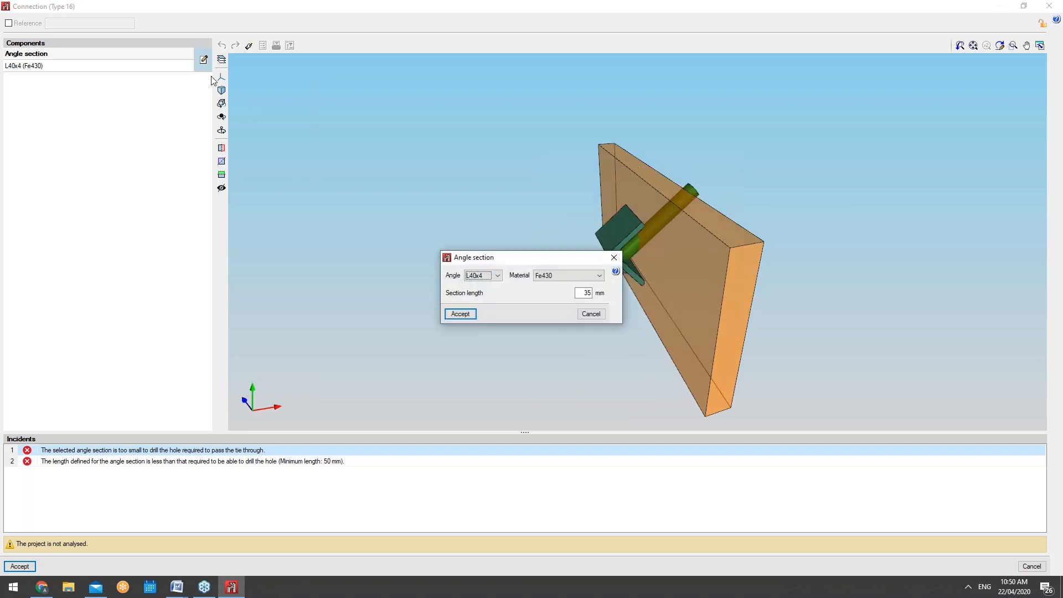
click(495, 276)
click(494, 277)
click(548, 277)
click(547, 277)
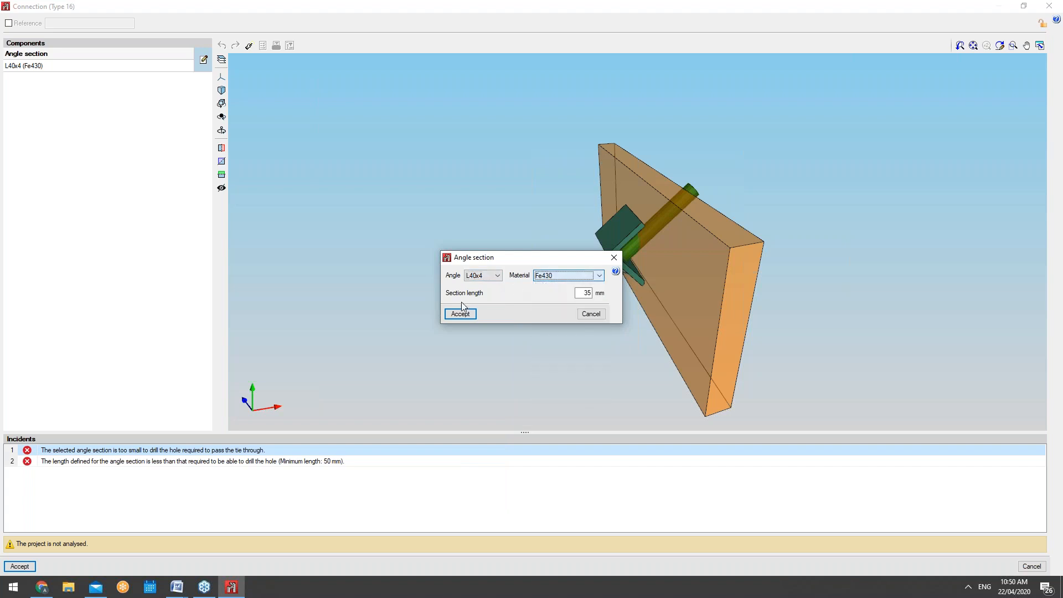
click(600, 315)
Step: Examine the tie and angle section of the Type 16 connection up close in 3D and close the connection
middle_drag(729, 259, 726, 367)
scroll(686, 367, down, 5)
scroll(647, 367, up, 4)
scroll(648, 367, up, 4)
middle_drag(647, 367, 653, 384)
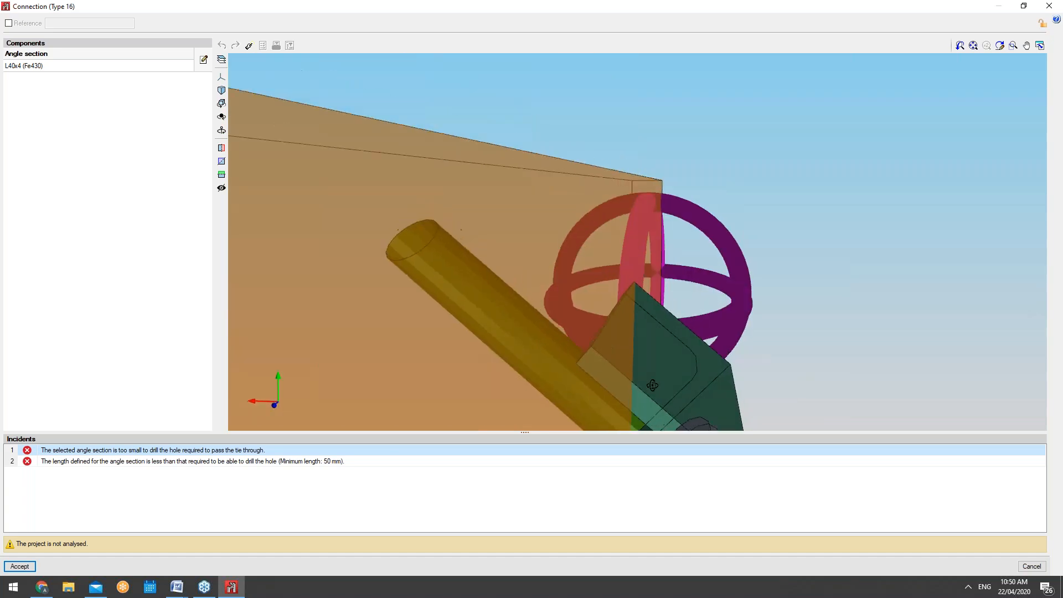
scroll(653, 384, down, 8)
click(1048, 6)
scroll(403, 327, down, 5)
scroll(602, 430, down, 2)
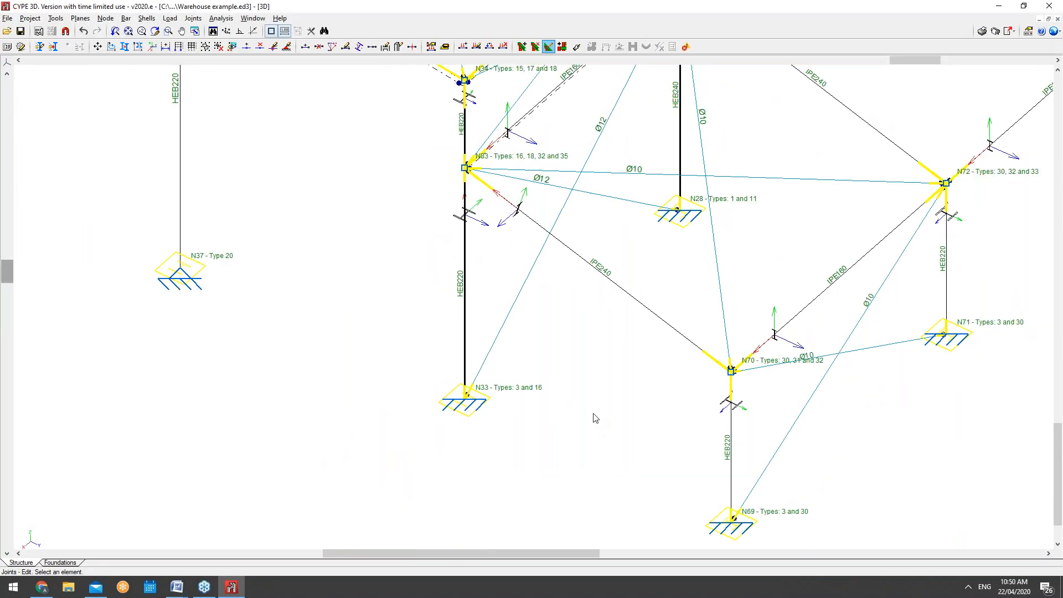
scroll(594, 418, down, 4)
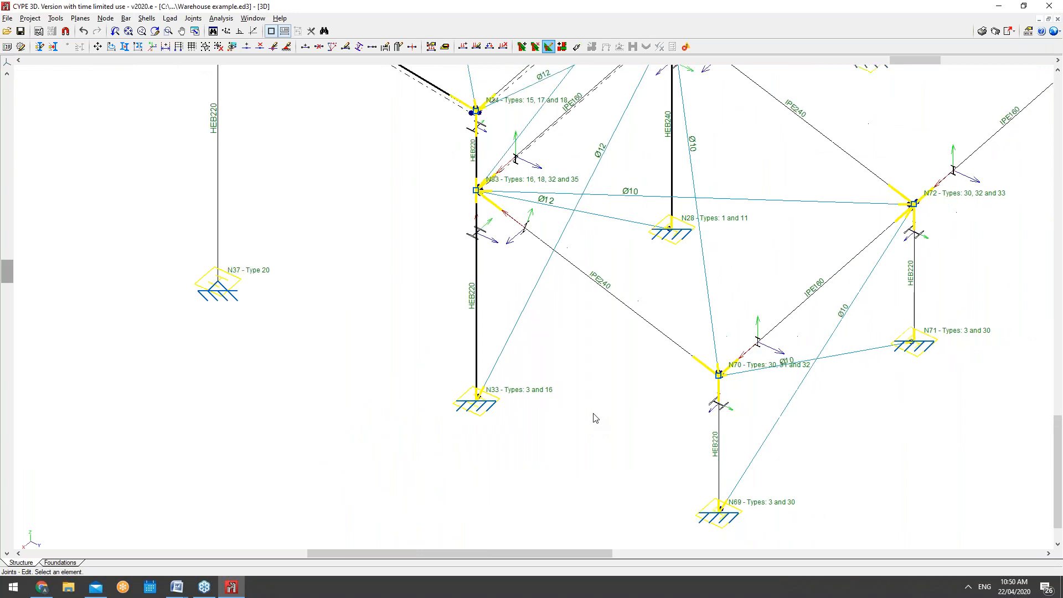
scroll(631, 511, down, 1)
scroll(631, 512, down, 1)
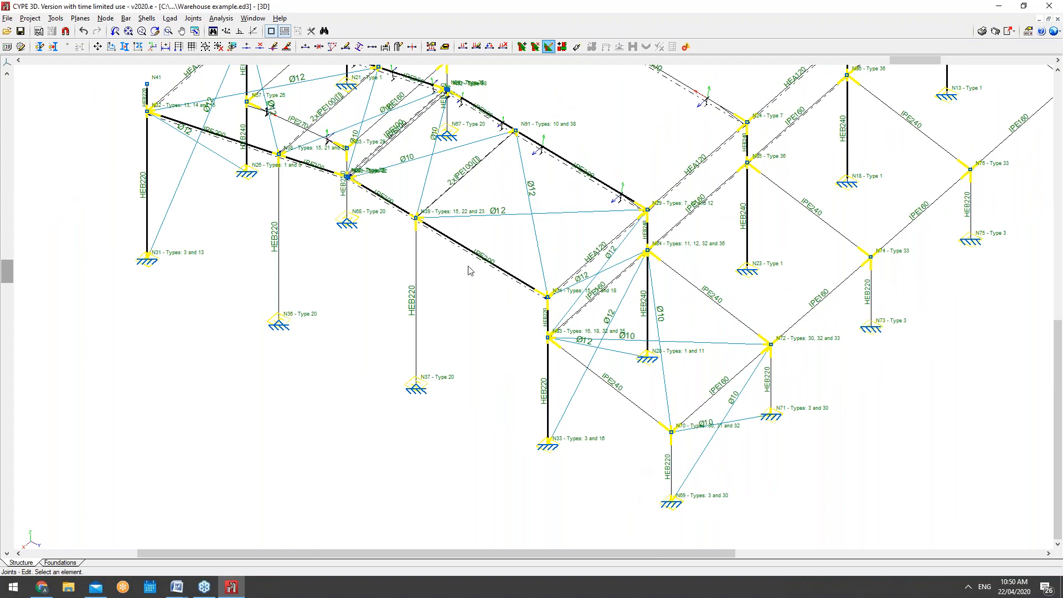
Step: Check the external fixity settings of support node N33 and cancel without changing them
click(116, 18)
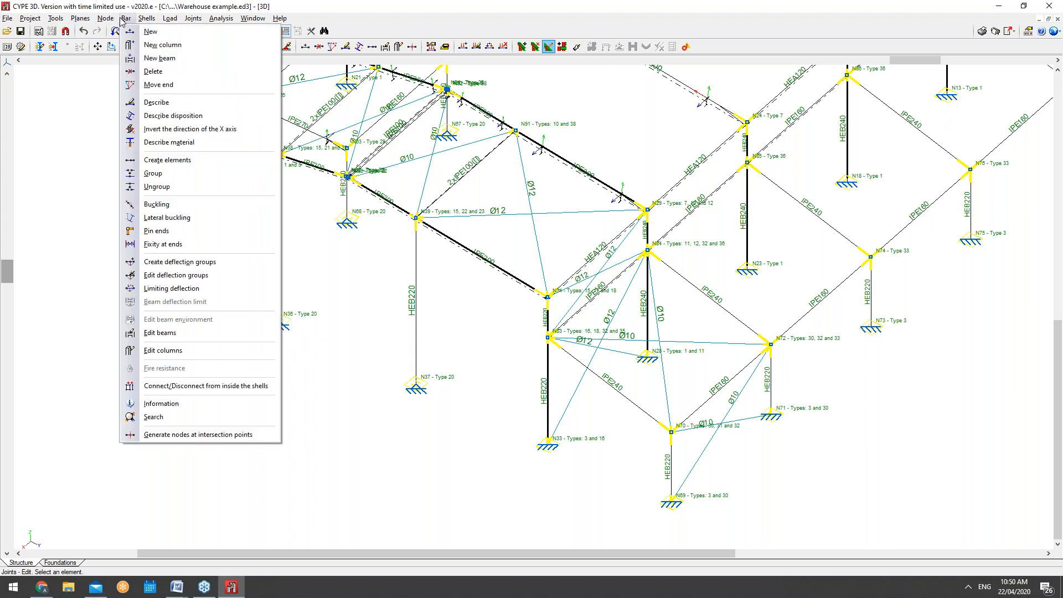
mouse_move(171, 19)
mouse_move(105, 18)
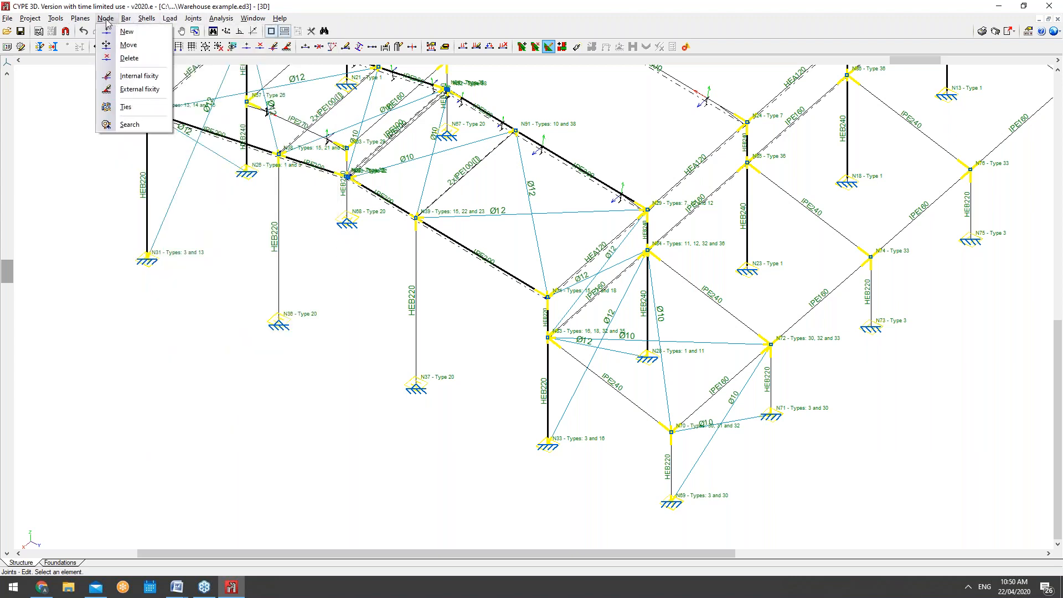
click(140, 89)
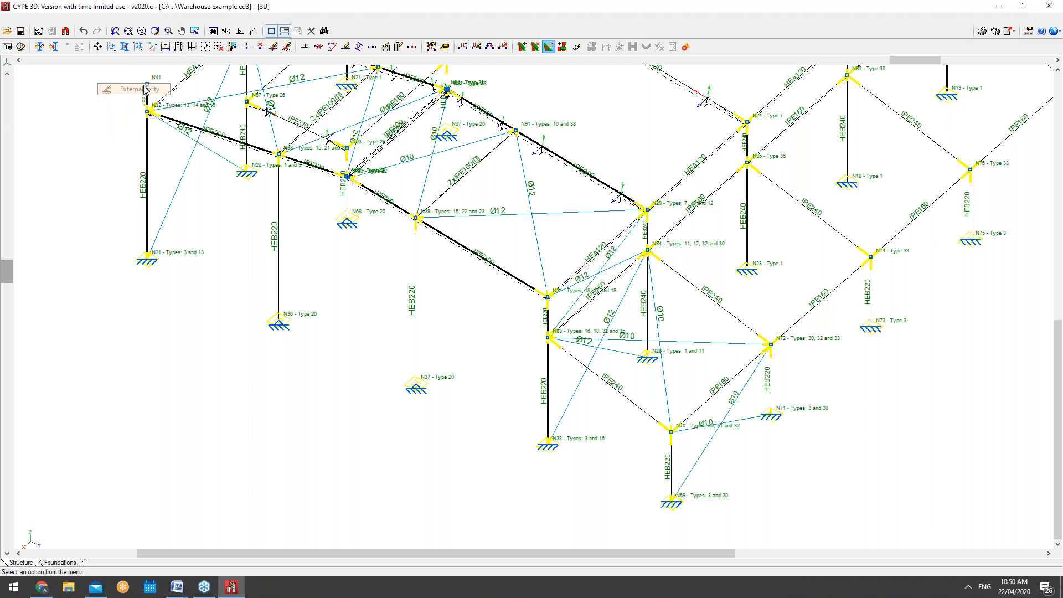
click(548, 454)
right_click(600, 438)
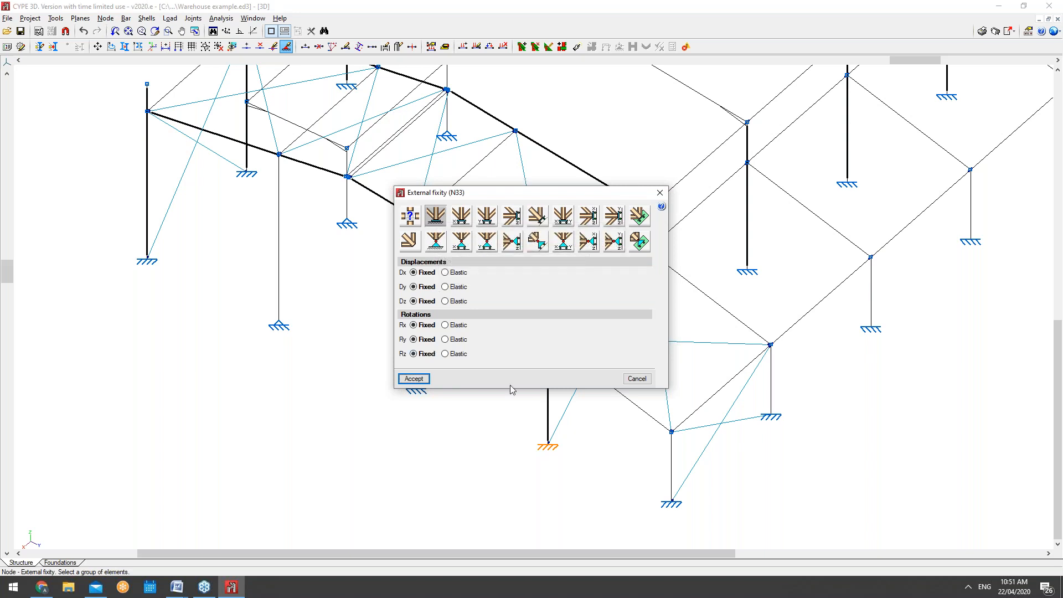
click(636, 379)
scroll(554, 446, down, 3)
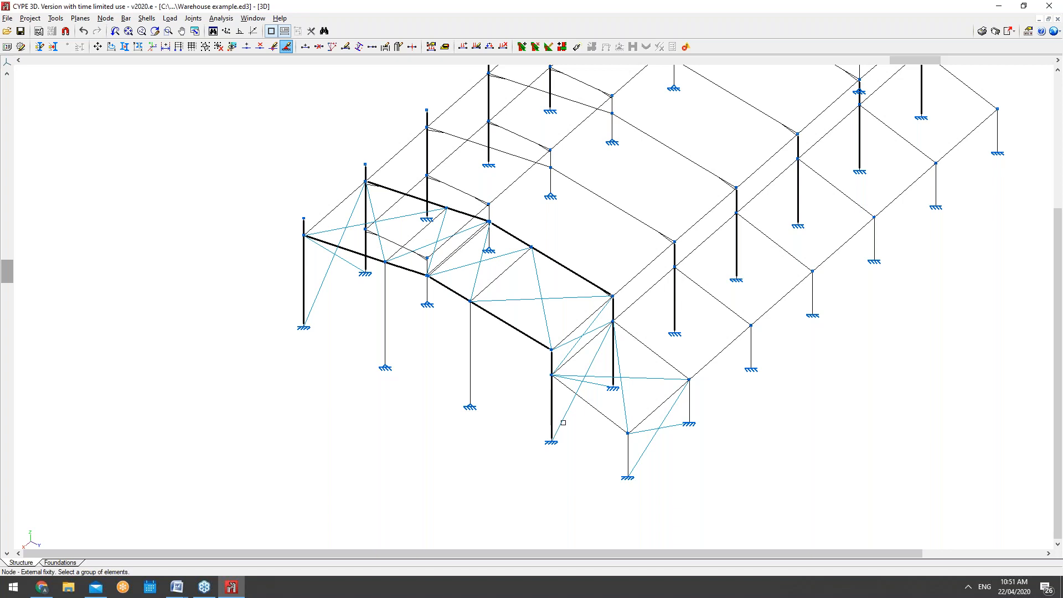
scroll(456, 502, down, 4)
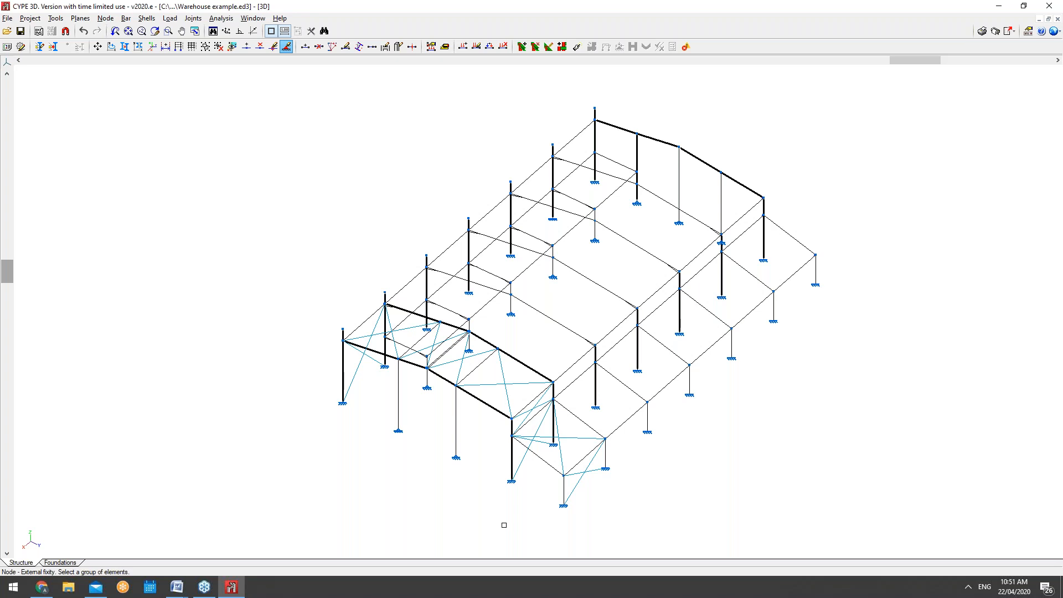
Step: Generate the connections for all nodes of the warehouse structure
click(192, 18)
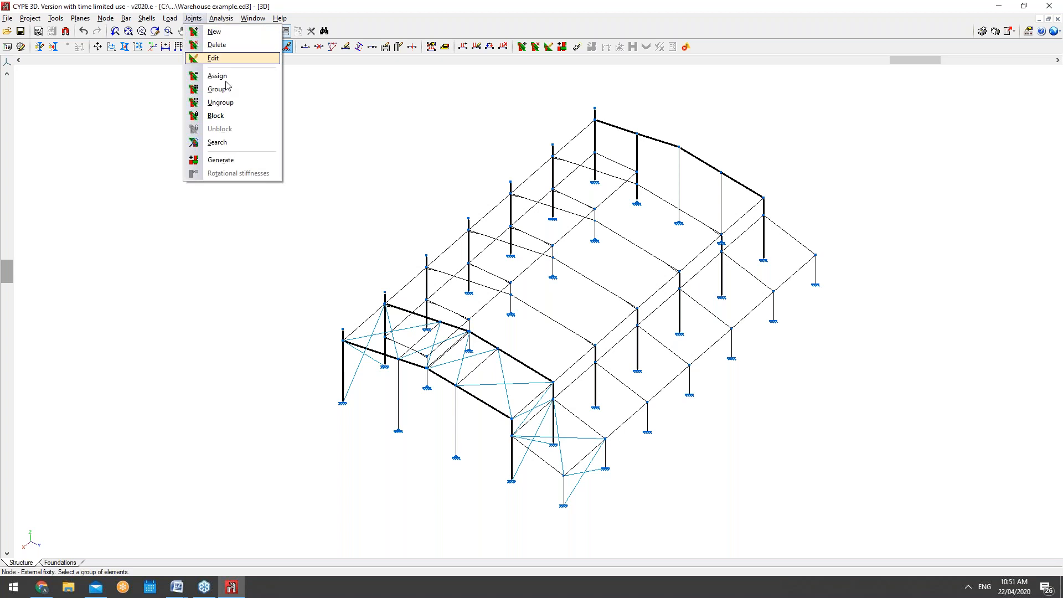
click(220, 160)
click(422, 316)
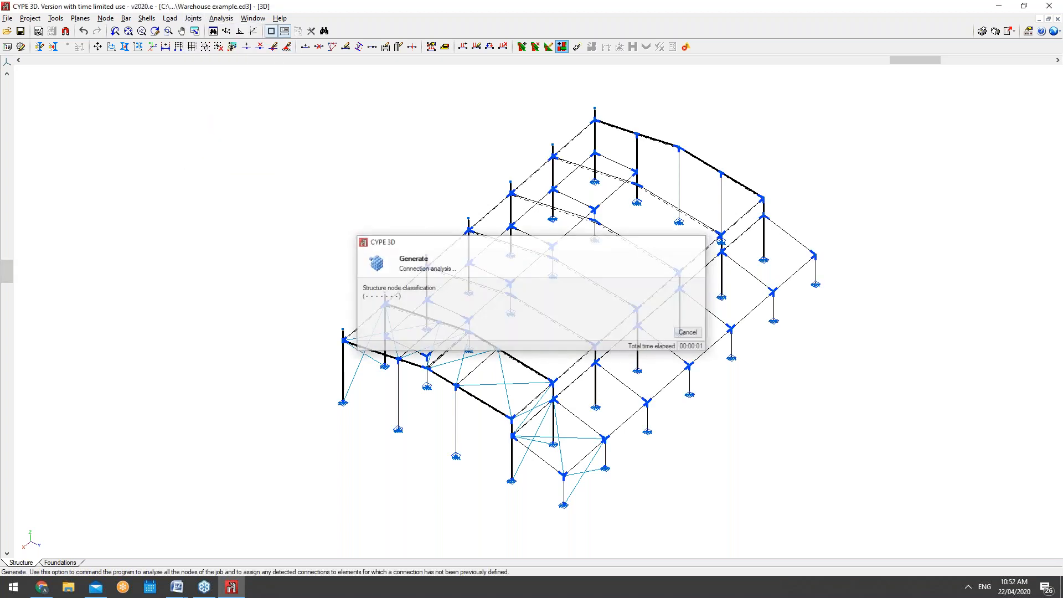
click(531, 315)
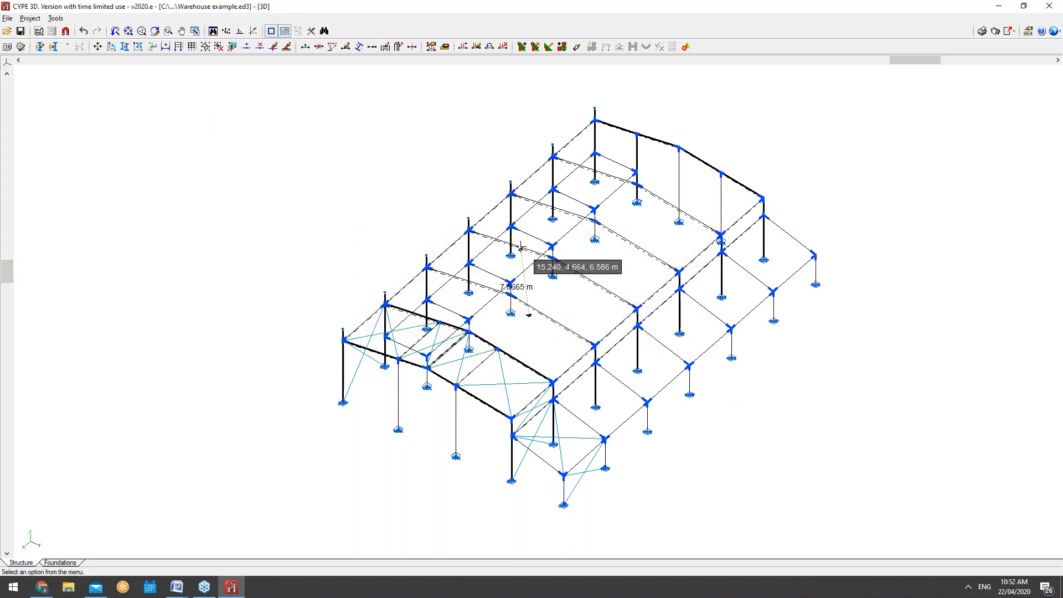
Step: Open a 3D view of the complete structure with its applied connections and orbit around to its back side
click(73, 20)
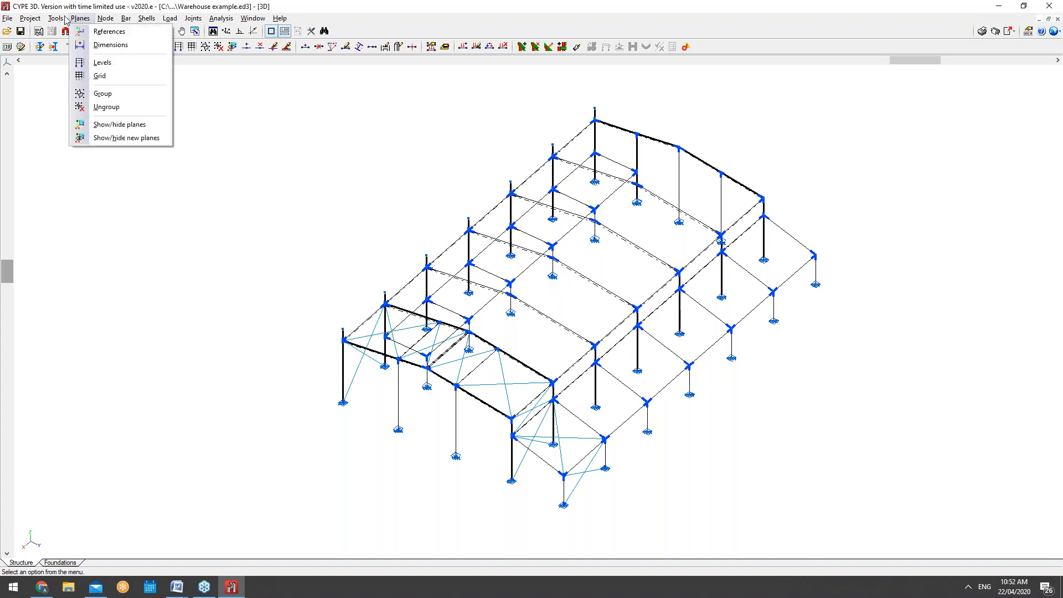
mouse_move(59, 19)
mouse_move(111, 262)
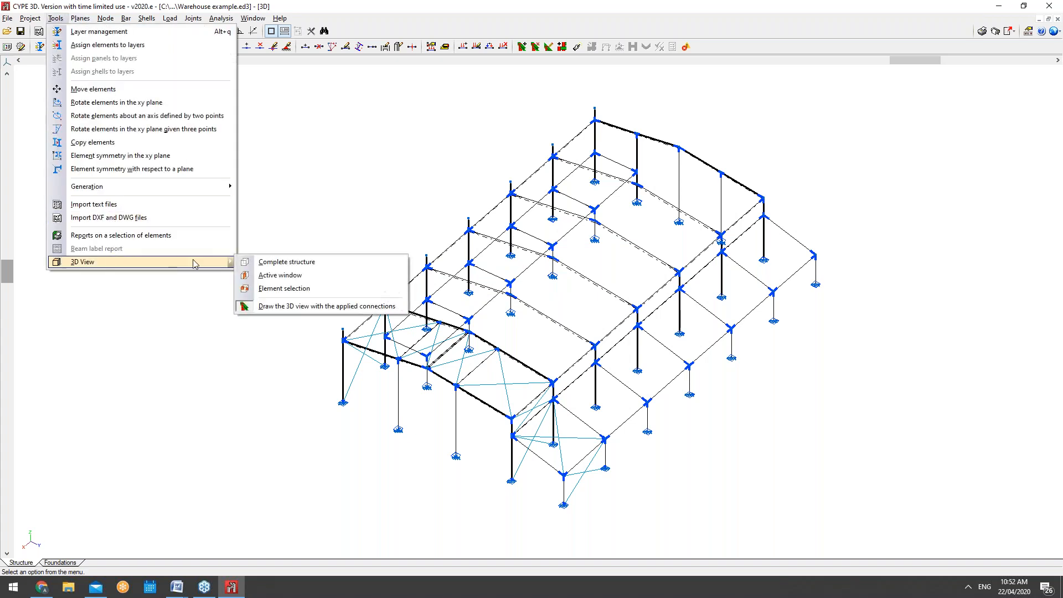
click(244, 263)
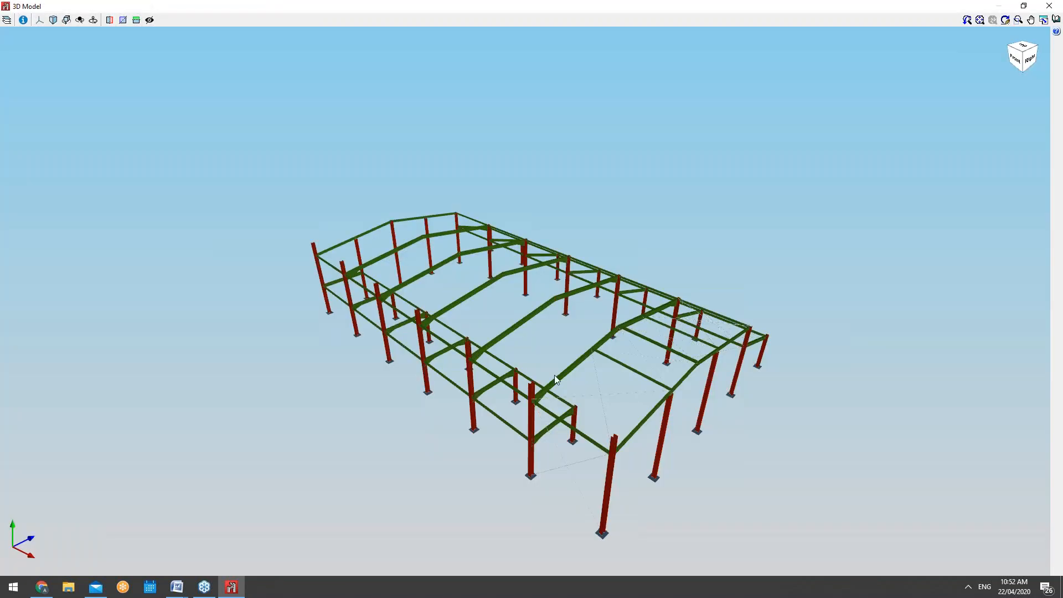
drag(554, 375, 501, 354)
scroll(507, 354, up, 6)
drag(785, 302, 795, 423)
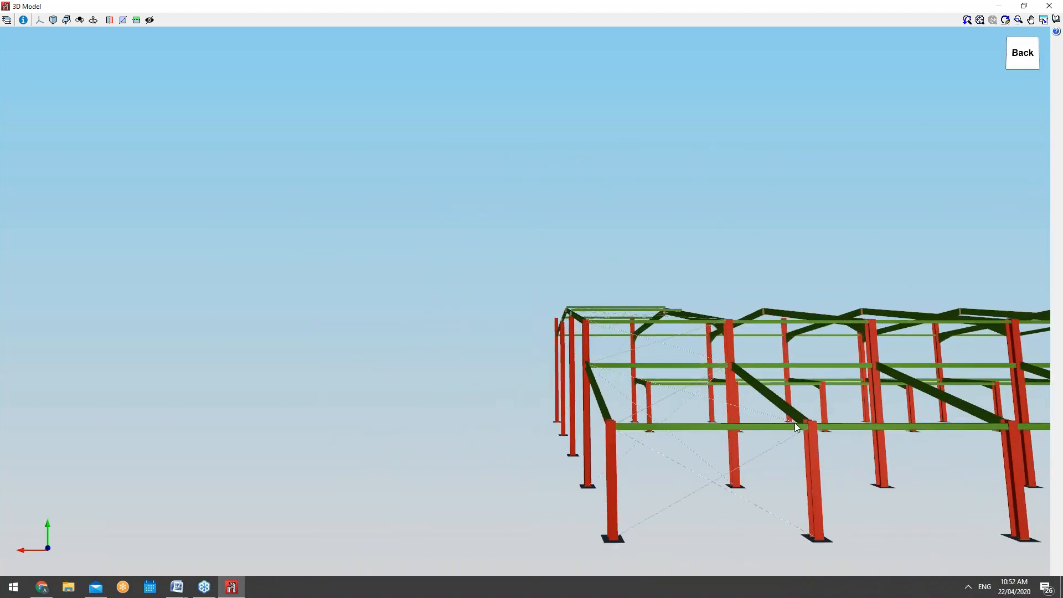
Step: Examine the frames, beam-column joints and baseplates up close from several sides, and close the 3D model
scroll(794, 423, up, 5)
drag(603, 451, 620, 498)
scroll(659, 379, down, 5)
drag(659, 380, 790, 408)
scroll(767, 223, up, 7)
drag(774, 310, 824, 271)
scroll(769, 301, down, 2)
scroll(855, 294, down, 8)
drag(880, 302, 799, 307)
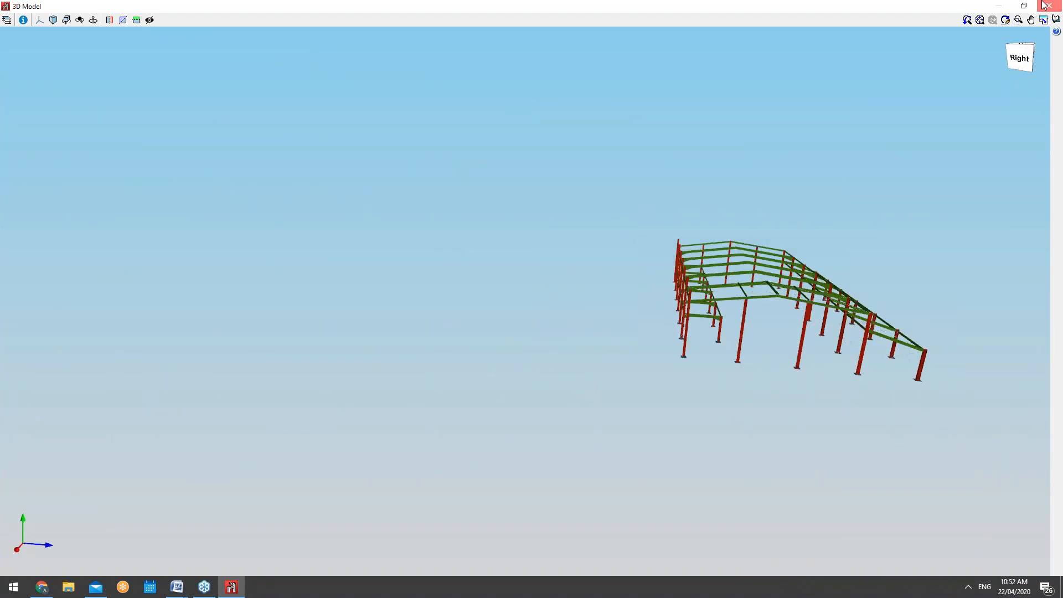
click(1044, 5)
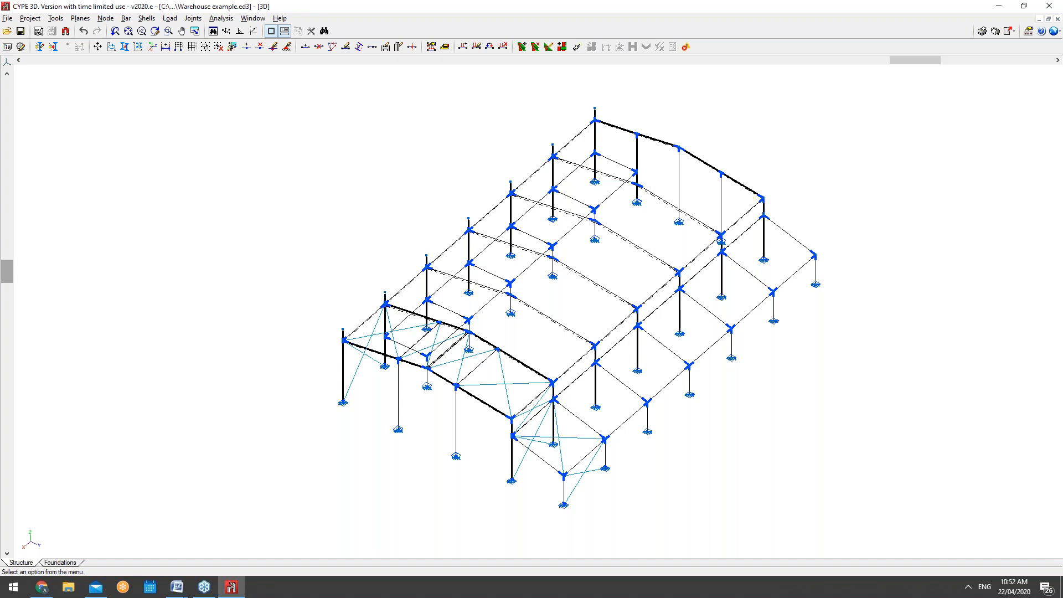
Step: Review the design codes and material settings in the project's general data and close it unchanged
click(30, 18)
click(44, 33)
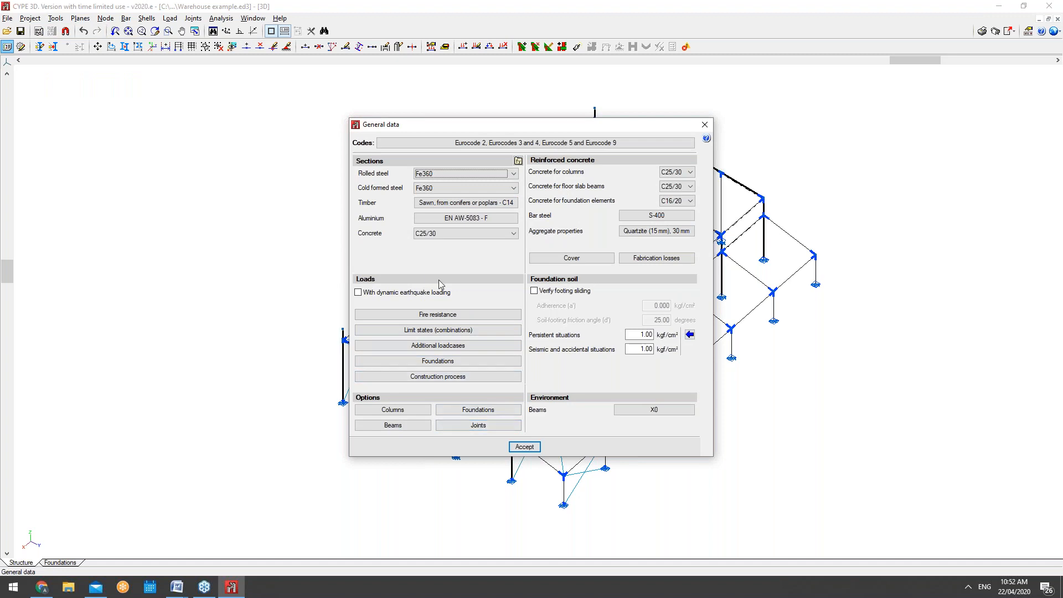
click(708, 127)
Step: Check the additional loadcases and the joints options within the general data, closing everything without changes
click(30, 18)
click(55, 31)
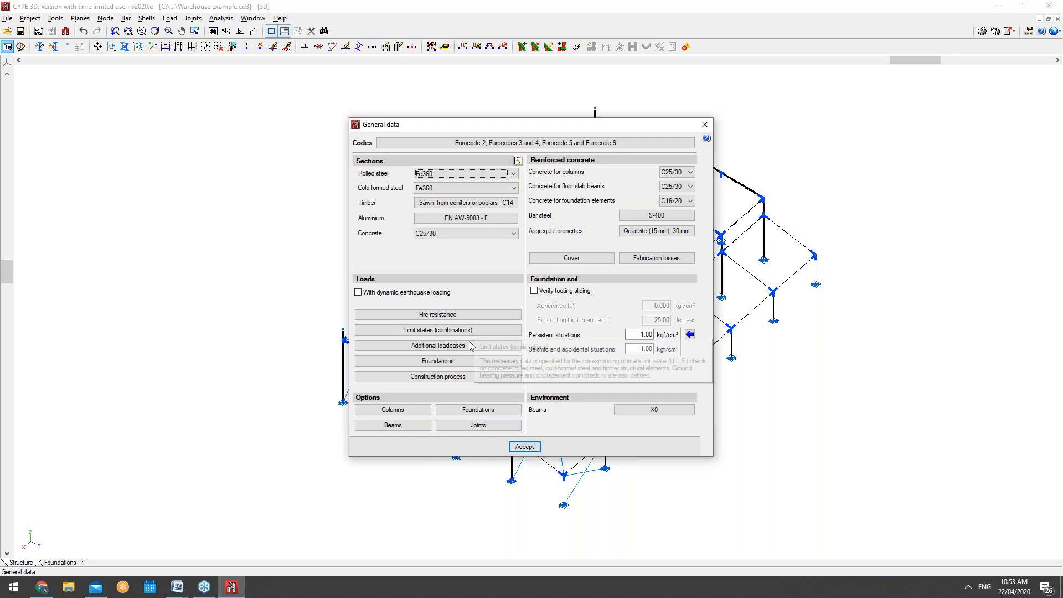
click(473, 345)
click(588, 177)
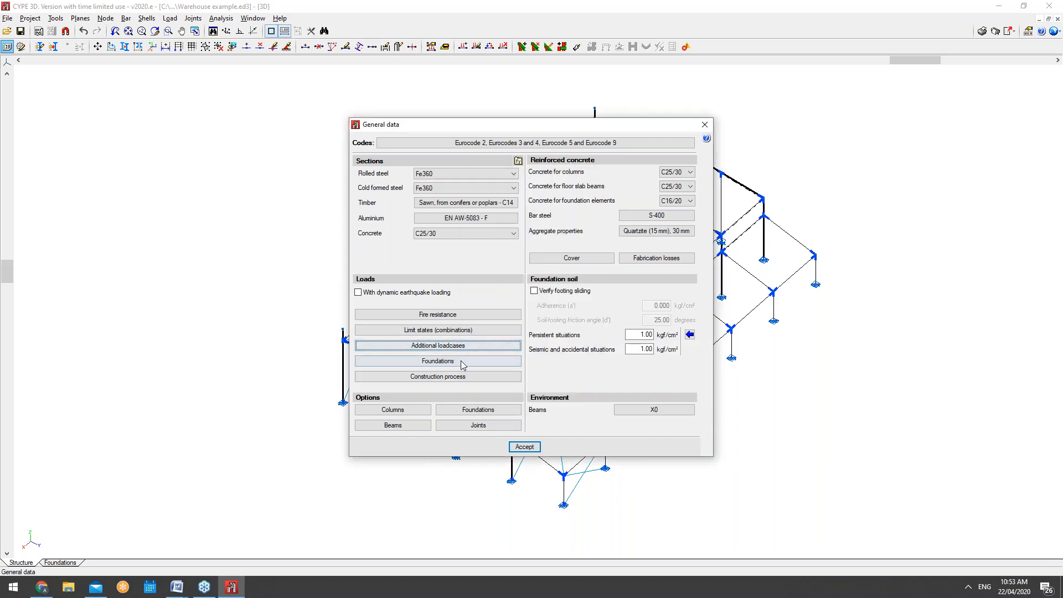
click(478, 425)
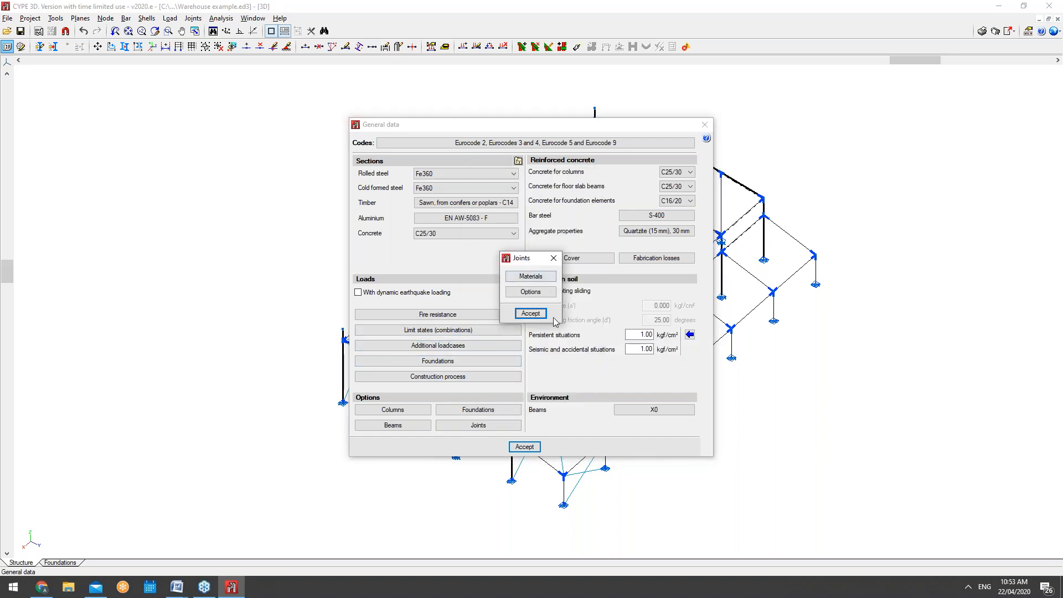
click(558, 255)
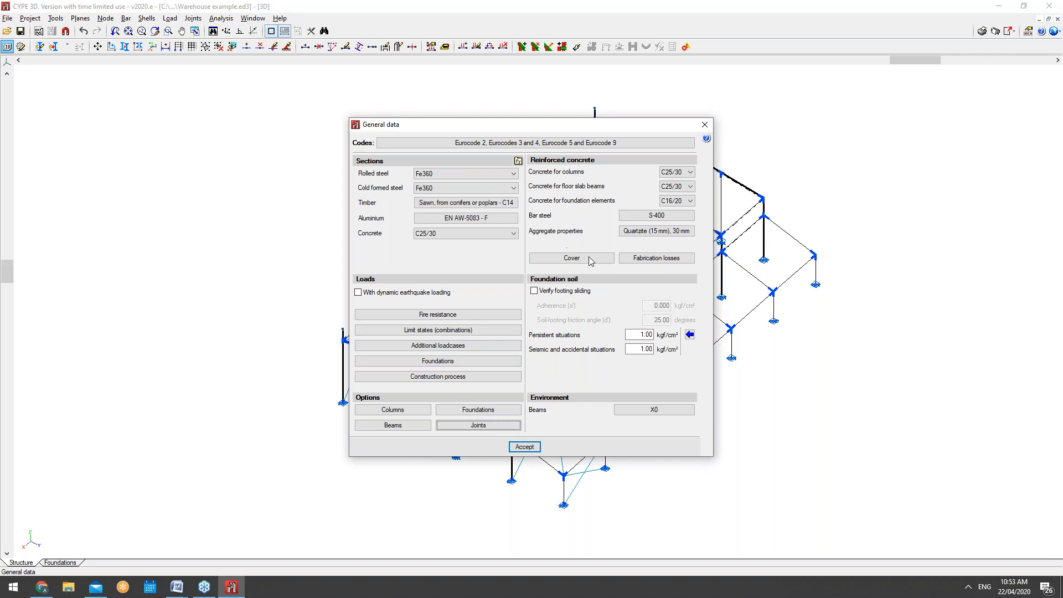
click(704, 124)
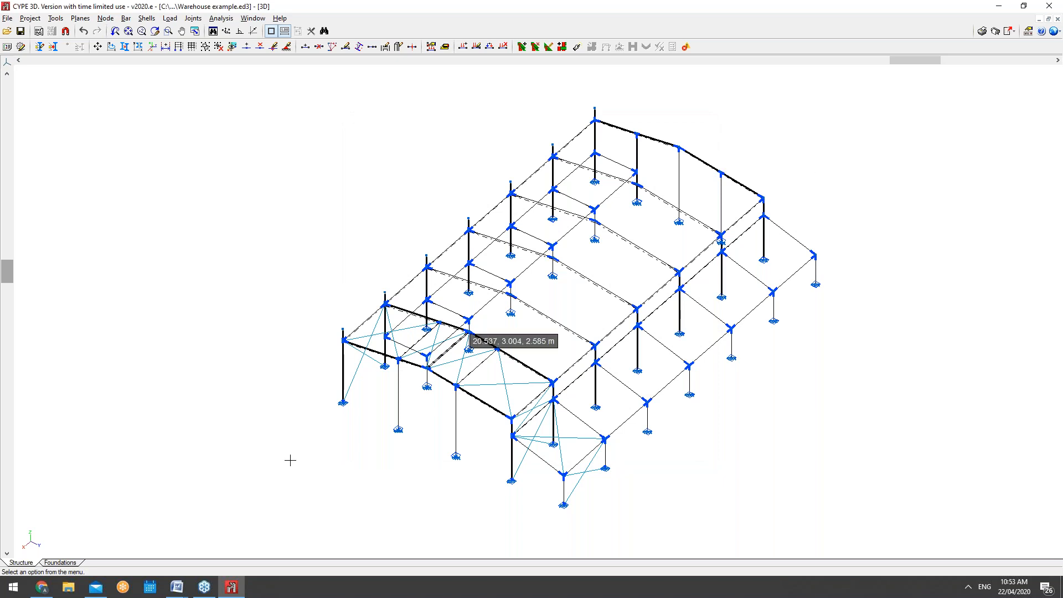
Step: Switch to BIMserver.center in the browser and browse the active projects and the Shopping office project dashboard
click(41, 588)
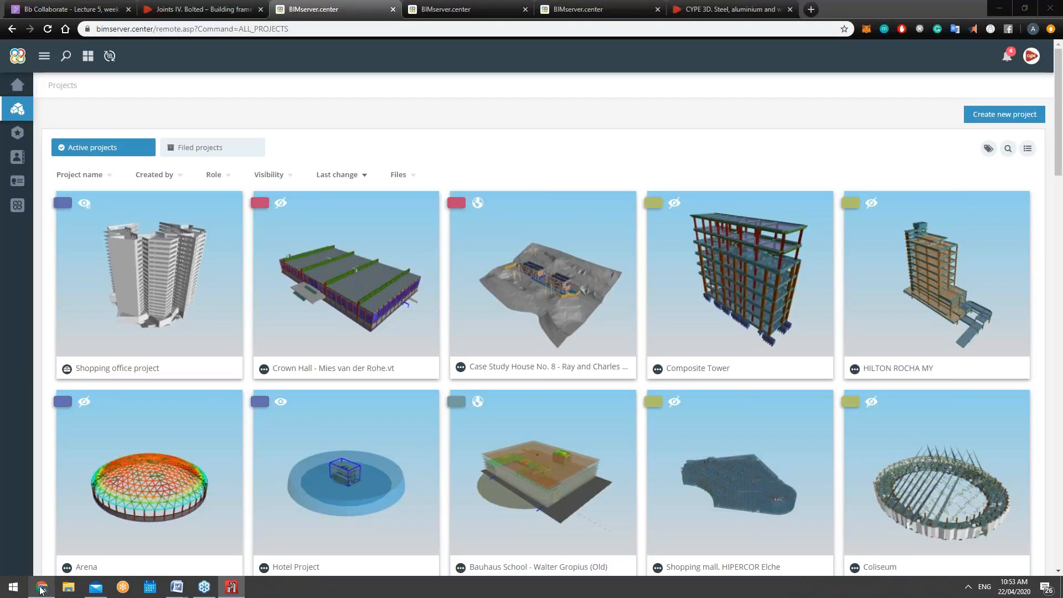
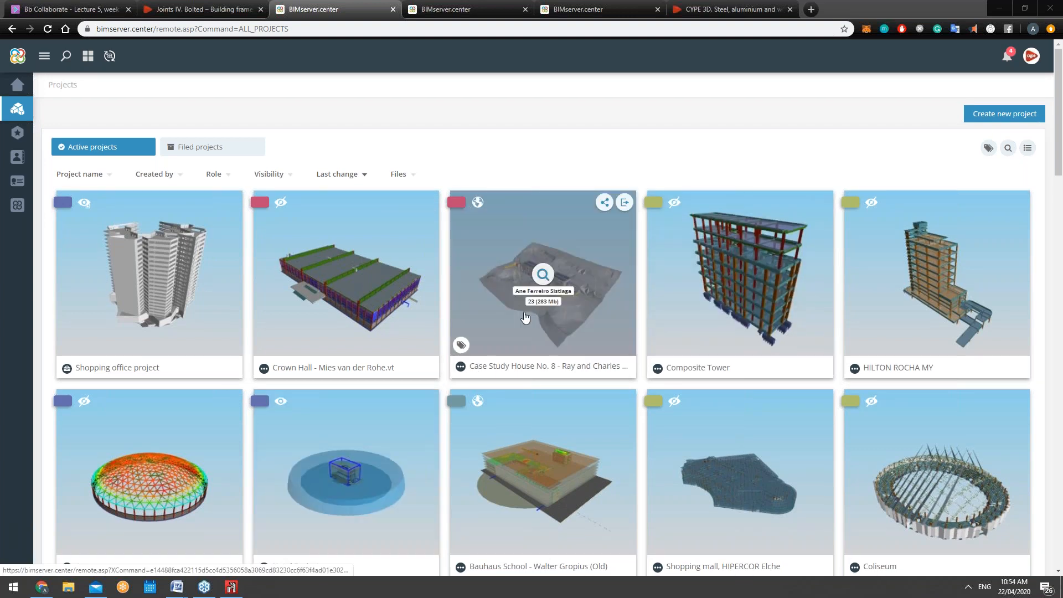
scroll(523, 316, down, 3)
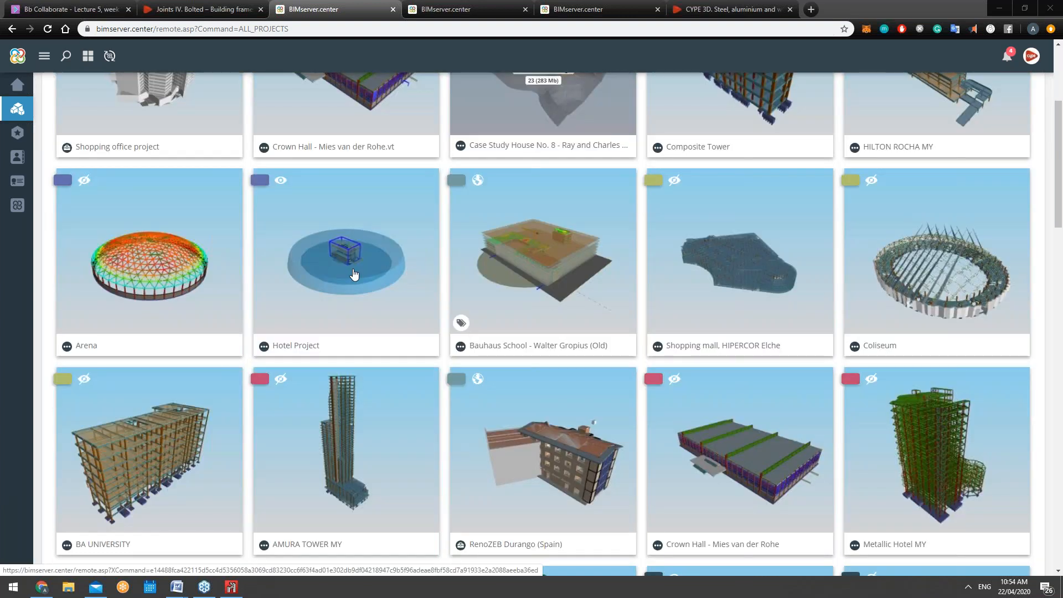
click(476, 9)
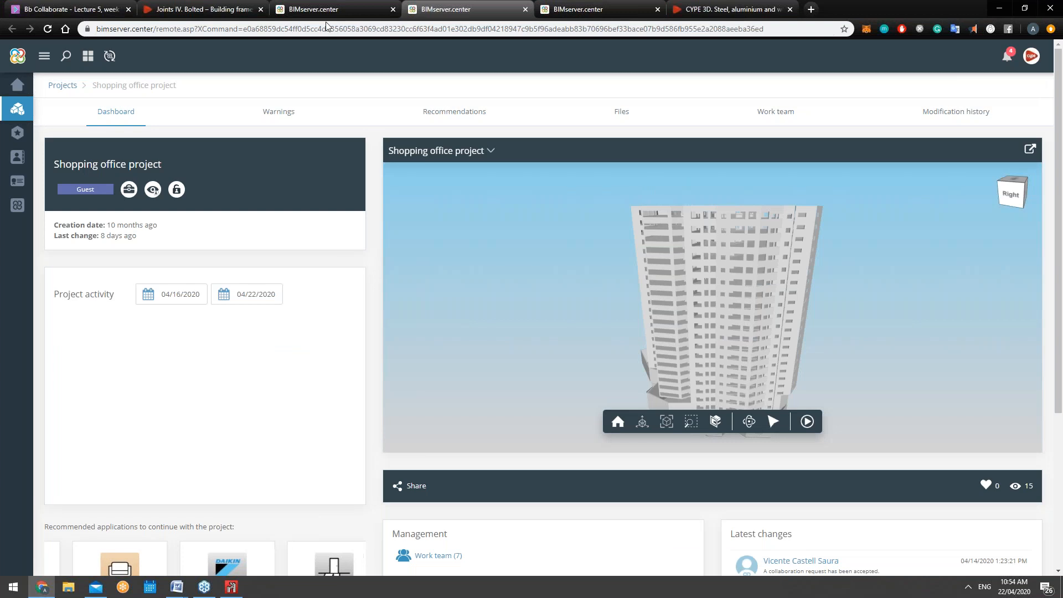
key(ctrl+shift+Tab)
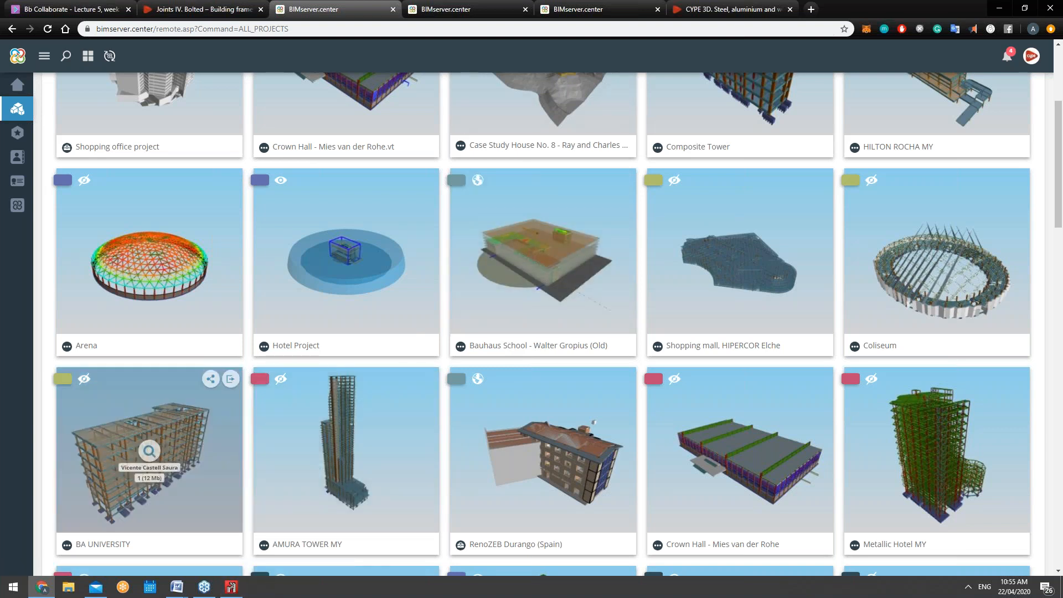
Step: Switch back to CYPE 3D and inspect the node connection type labels across the warehouse frames
mouse_move(235, 591)
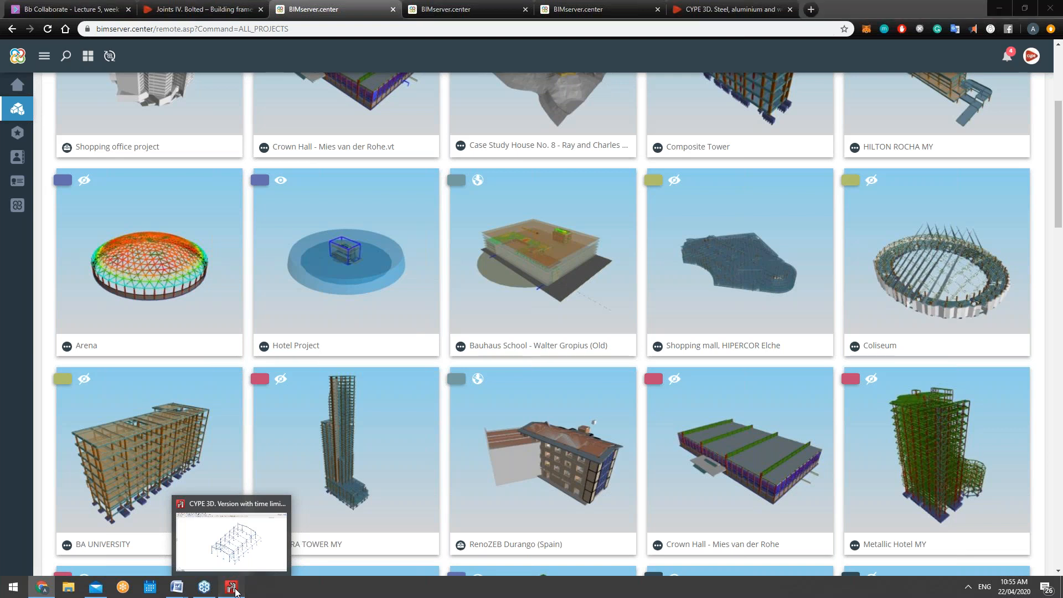
click(236, 591)
scroll(594, 118, up, 3)
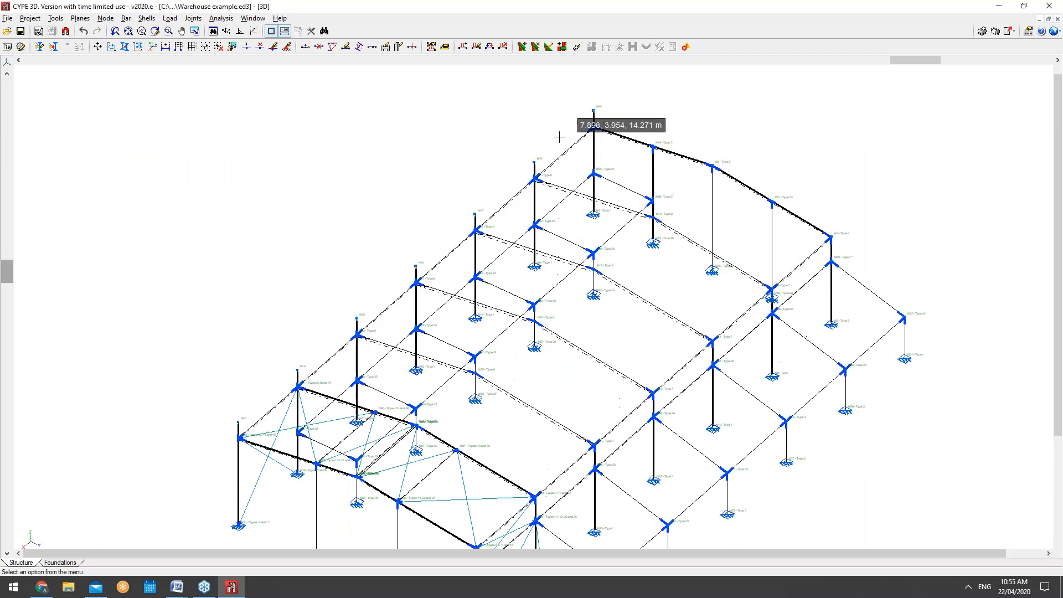
scroll(590, 123, up, 1)
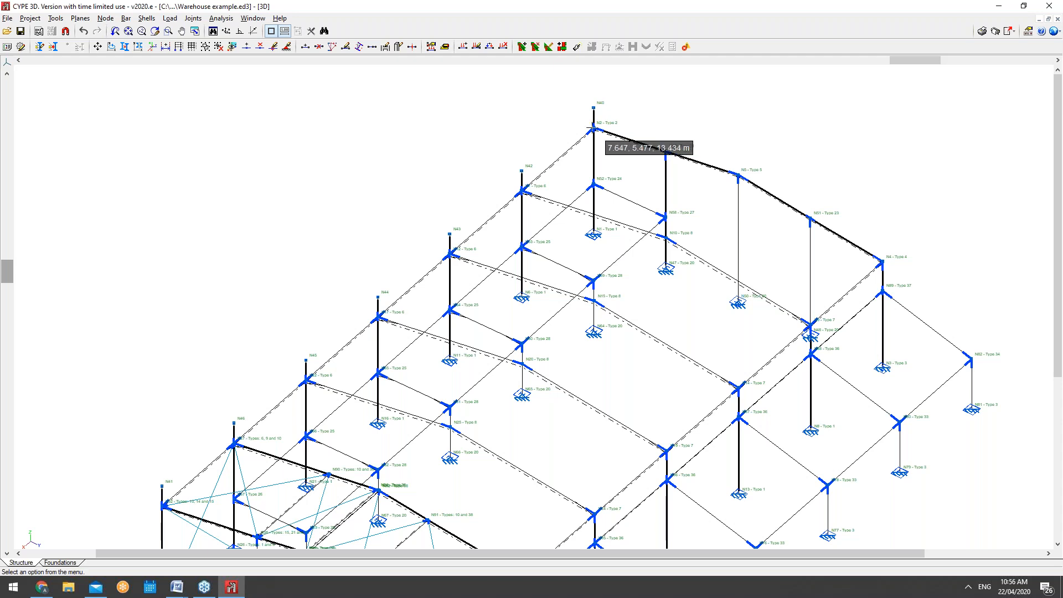
Step: Switch to the browser's Joints IV bolted building frames page and examine its diagrams of beam-to-column moment connections
click(44, 591)
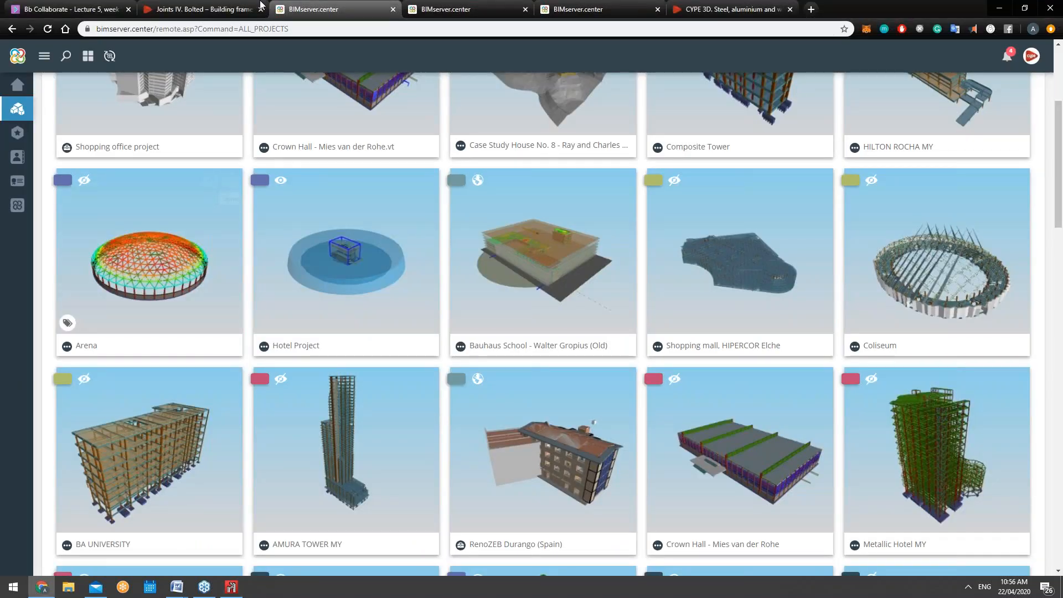
click(205, 9)
scroll(387, 231, up, 15)
scroll(387, 231, up, 15)
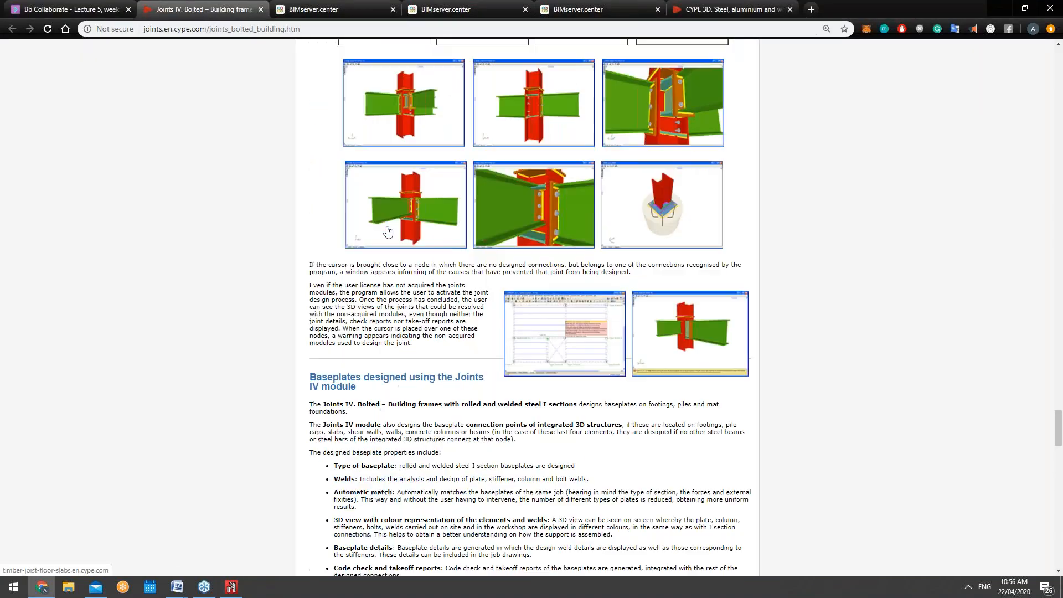
scroll(507, 259, up, 15)
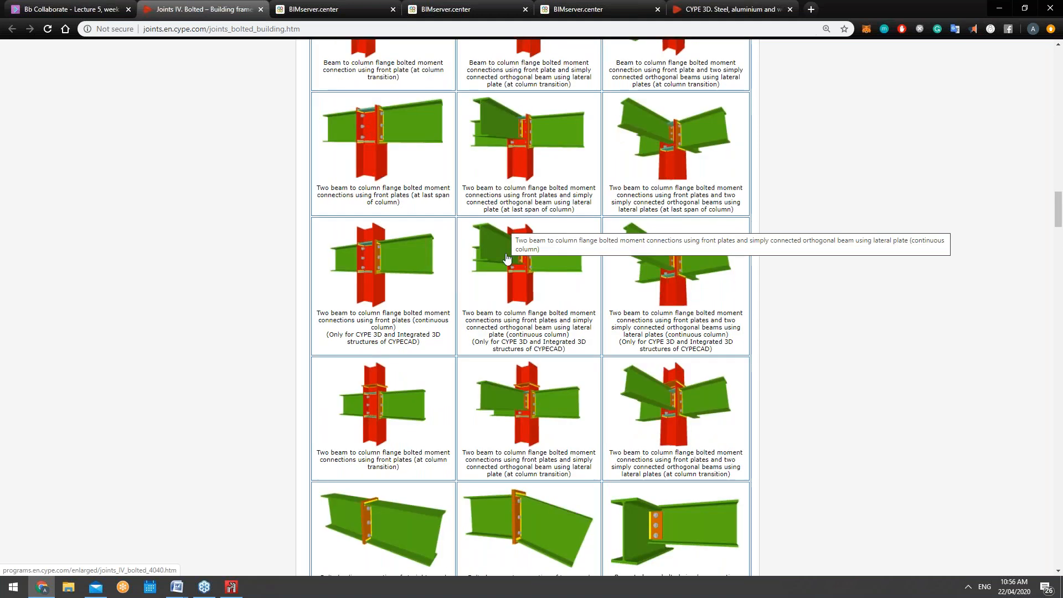
scroll(443, 301, up, 1)
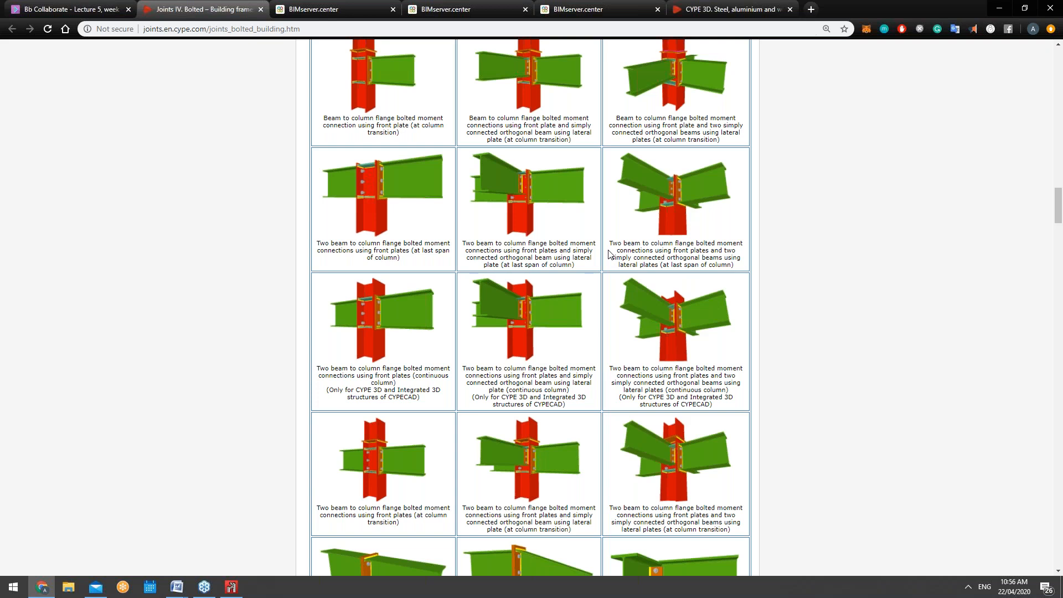
Step: Switch back to CYPE 3D, run automatic connection generation on the warehouse nodes and check the available analysis options
click(231, 588)
click(193, 18)
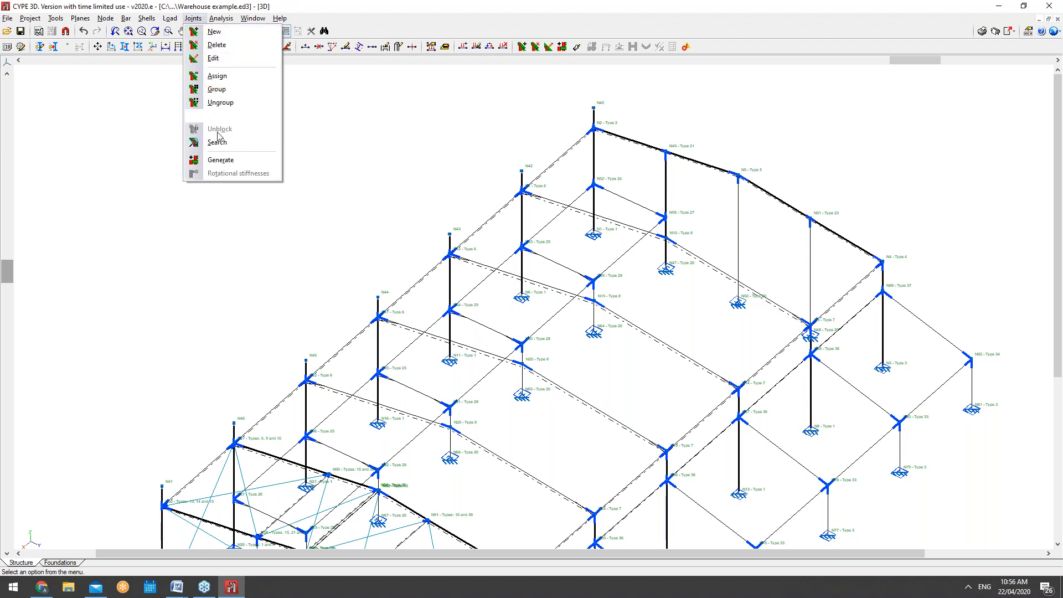
click(221, 160)
click(407, 318)
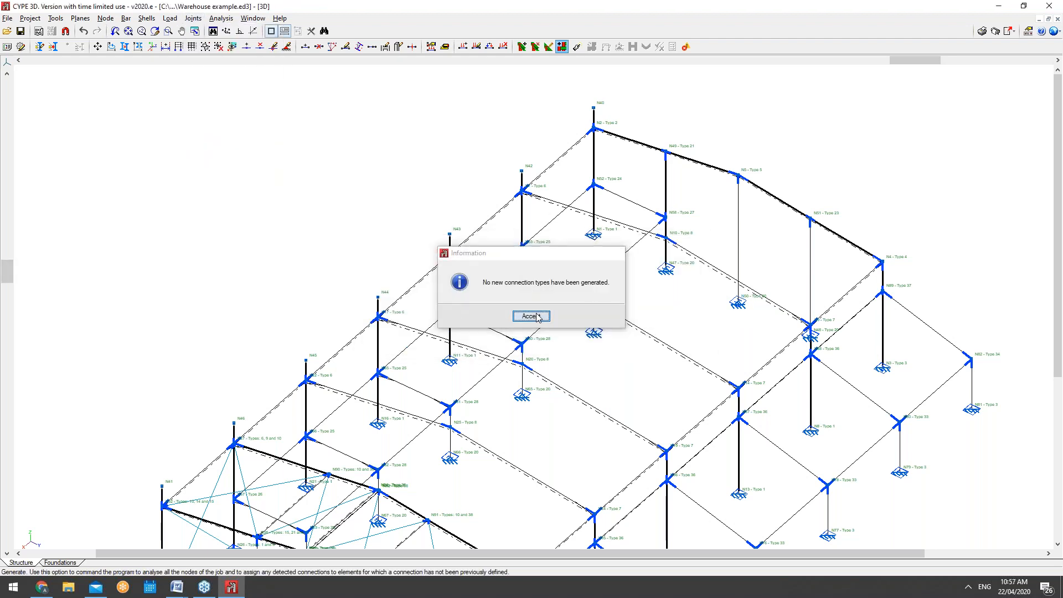
click(530, 316)
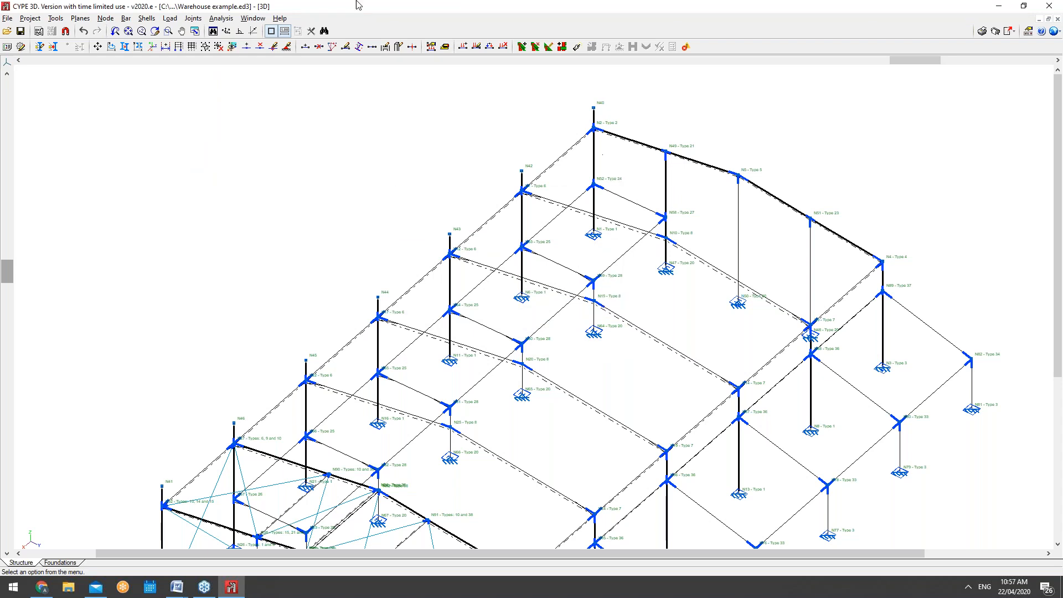
click(221, 18)
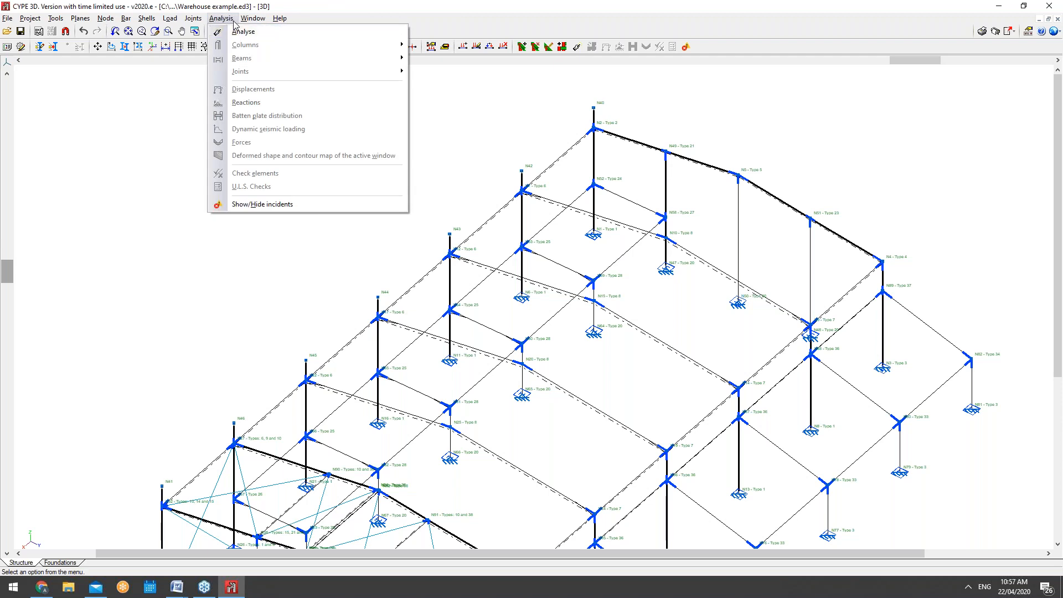
click(234, 18)
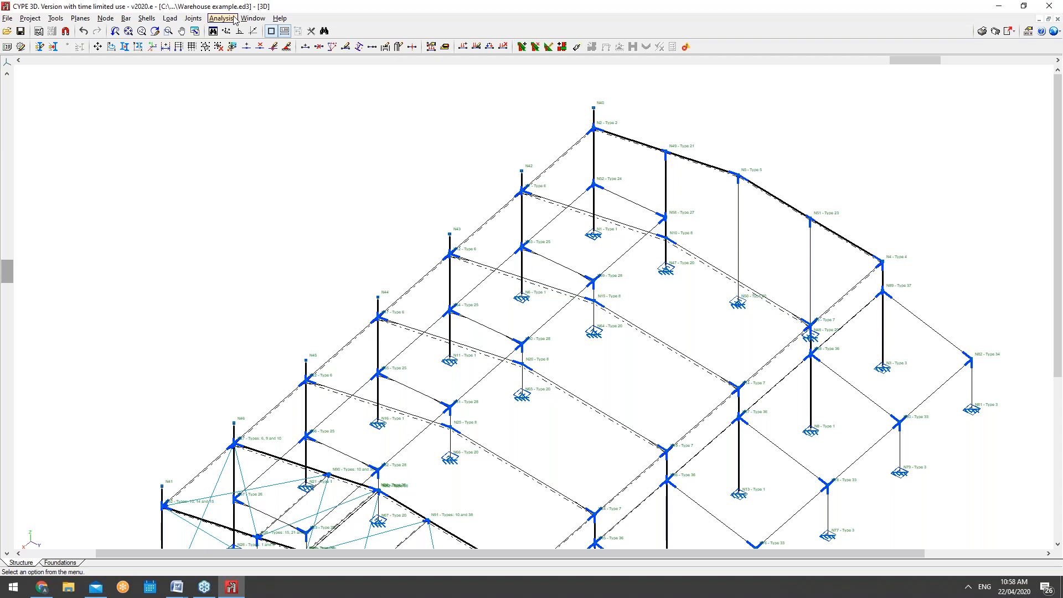
Step: Switch to the browser's Joints IV page and compare the implemented bolted connection types, including column moment, splice and beam-to-beam connections
click(44, 590)
scroll(636, 199, up, 15)
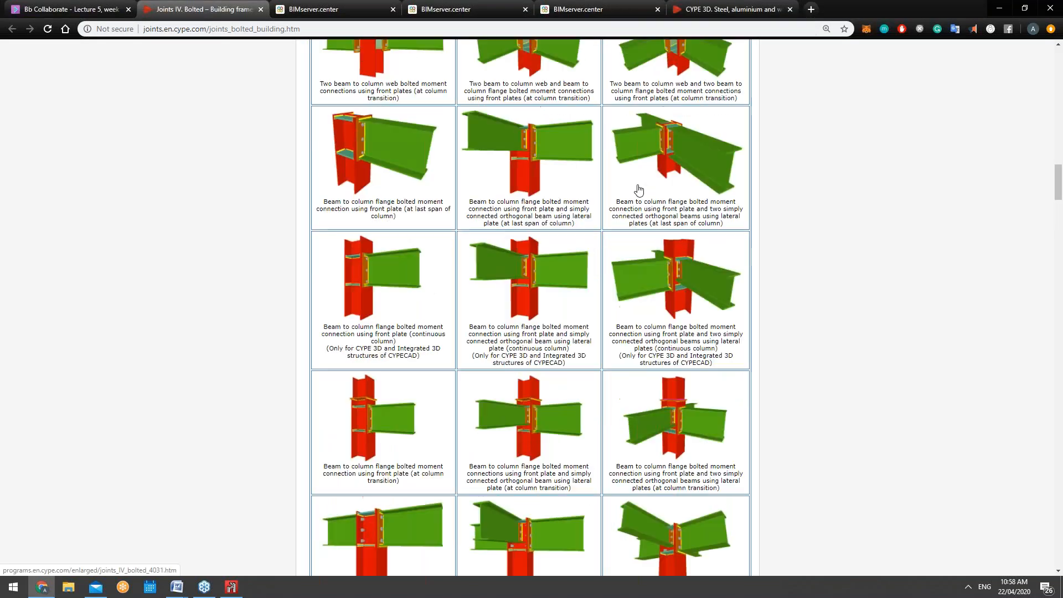
scroll(628, 206, up, 4)
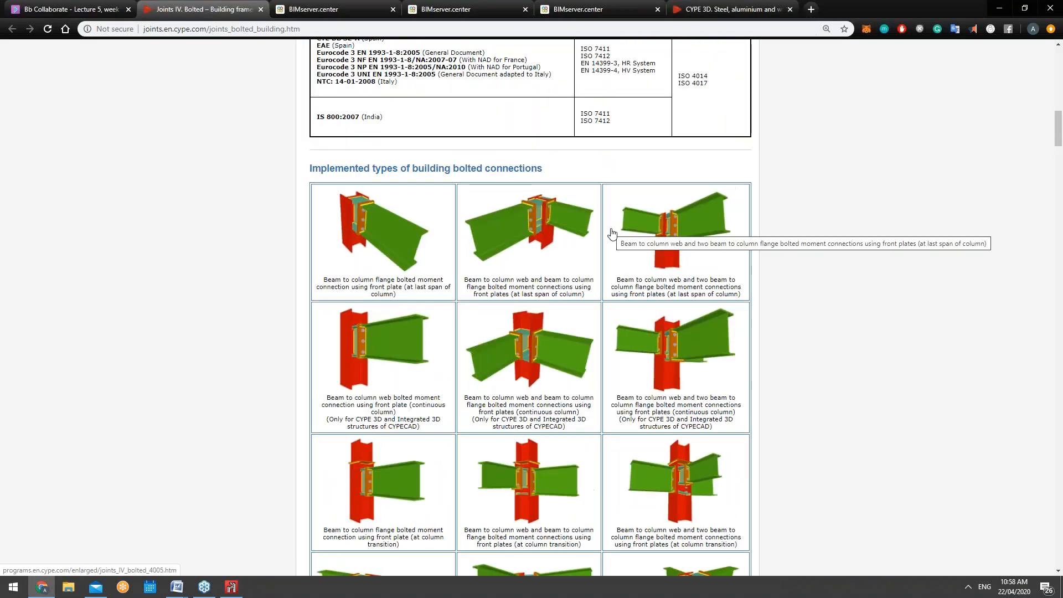
scroll(612, 234, down, 1)
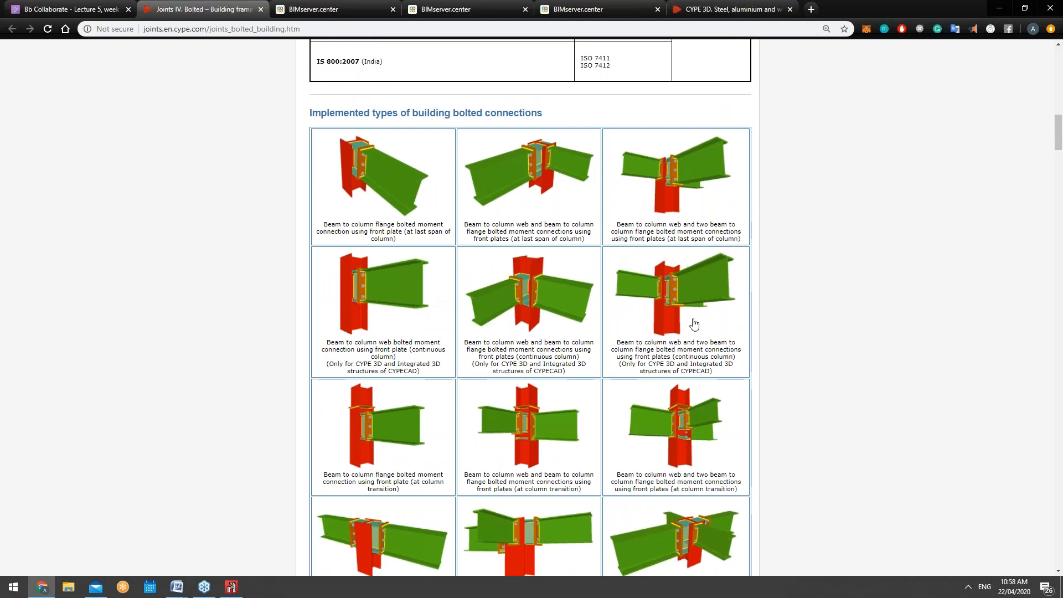
scroll(562, 302, down, 9)
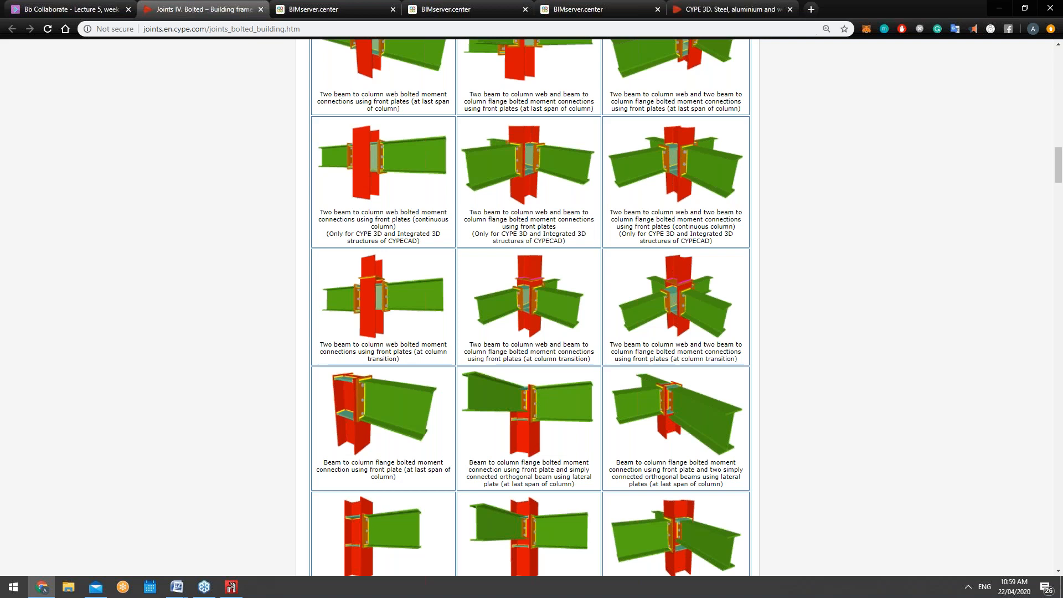
scroll(732, 508, down, 15)
scroll(732, 508, down, 13)
scroll(732, 508, up, 15)
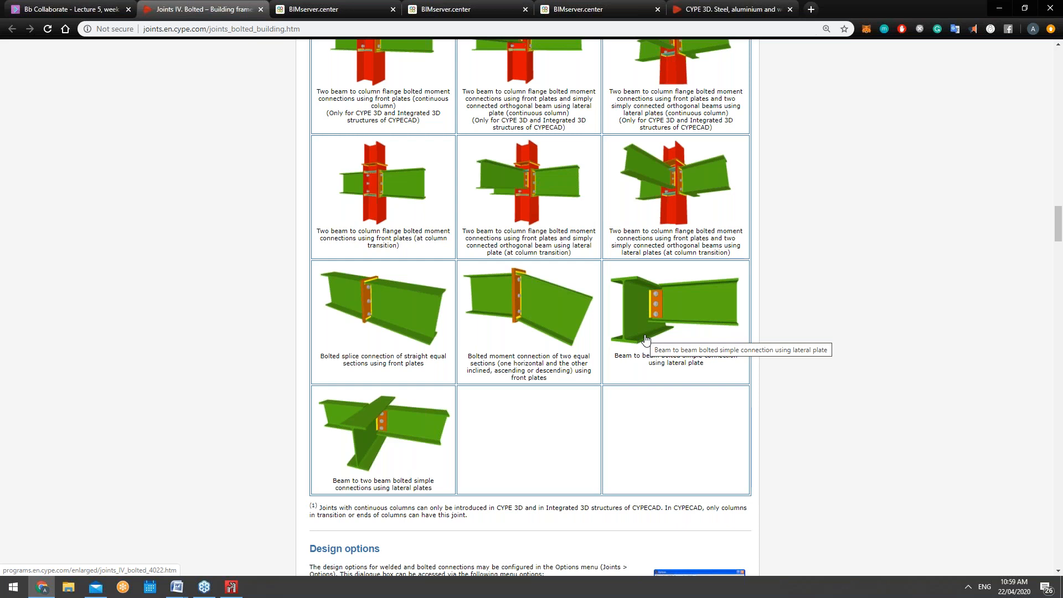
scroll(646, 339, up, 4)
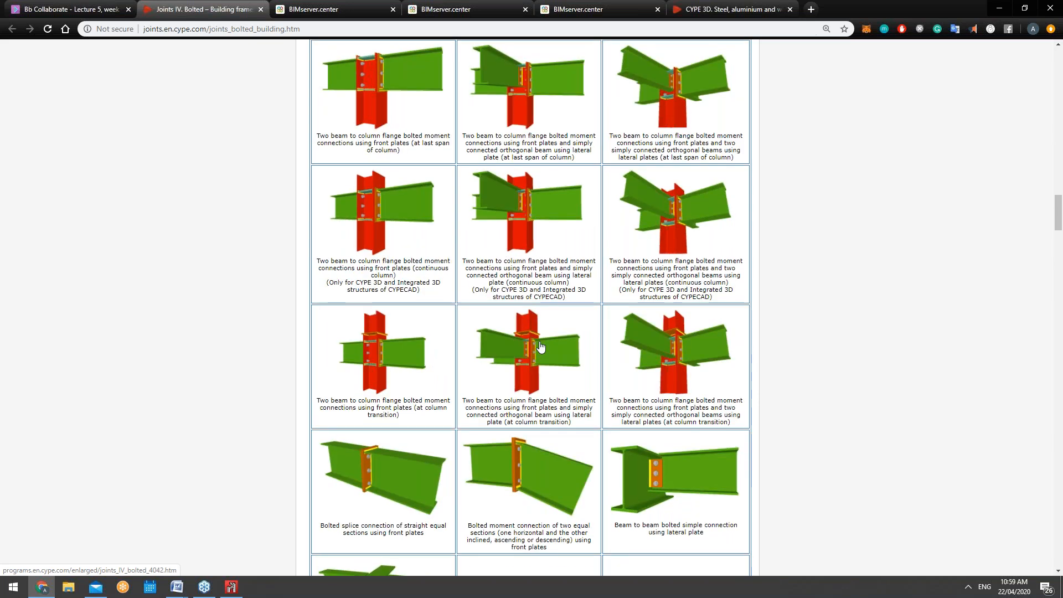
scroll(550, 266, up, 3)
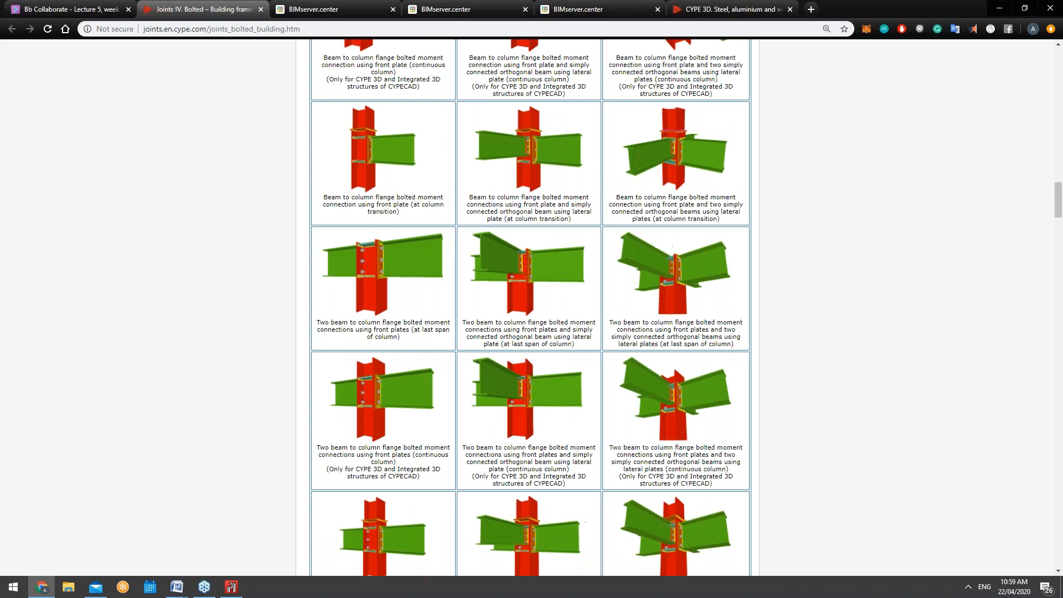
scroll(531, 307, up, 2)
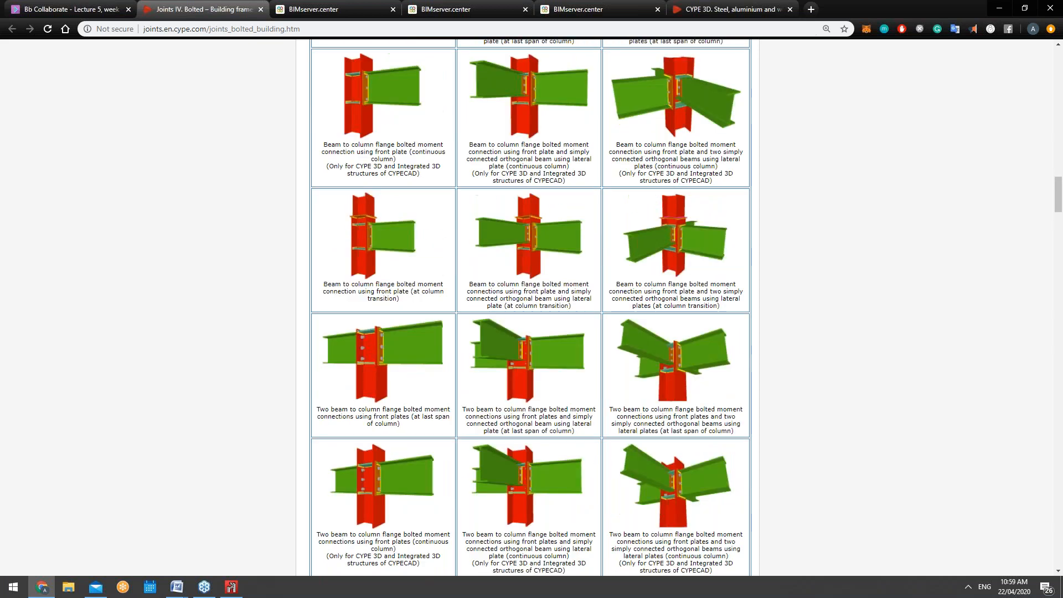
scroll(531, 308, up, 1)
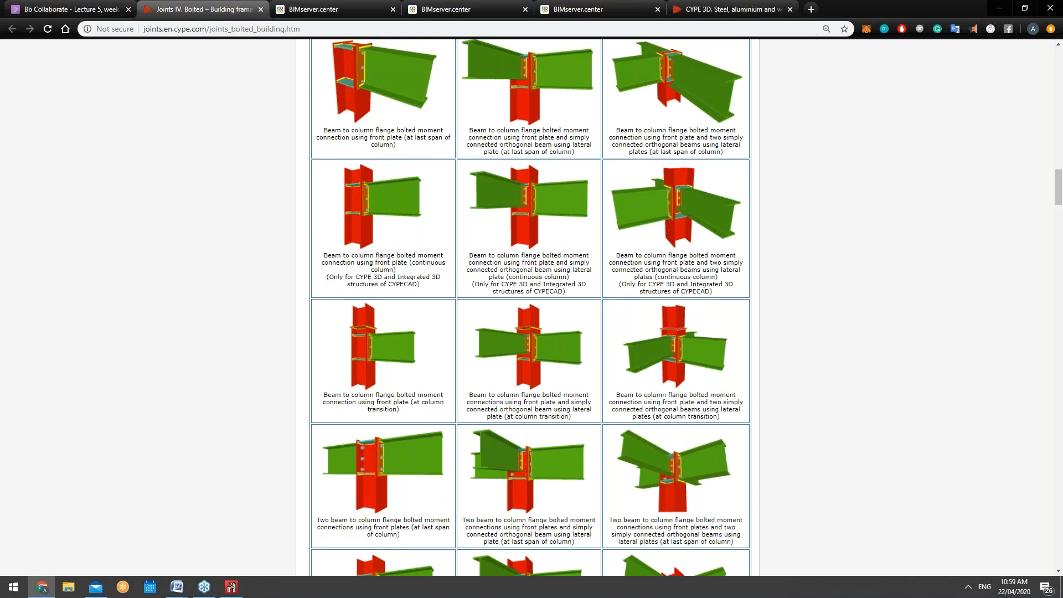
scroll(578, 366, down, 1)
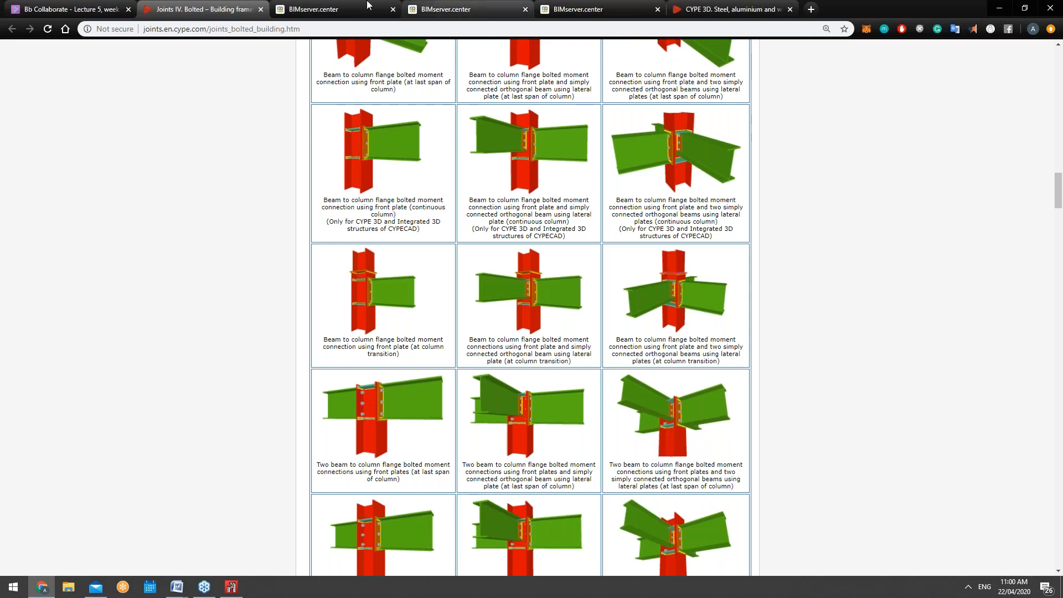
Step: Browse the active projects in BIMserver.center and view the files of the Shopping office project
click(334, 6)
scroll(539, 213, down, 2)
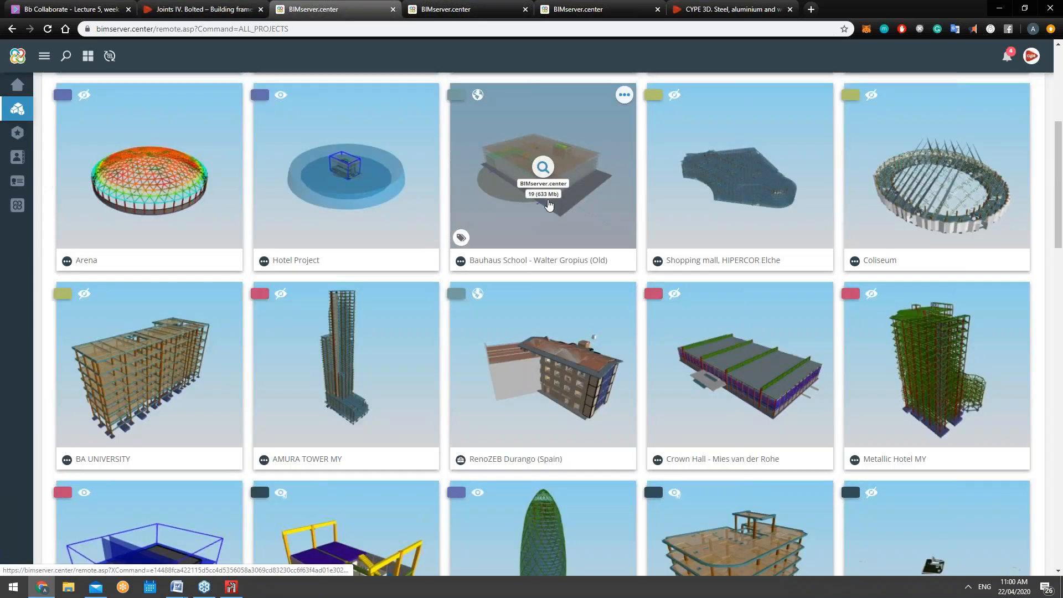
scroll(540, 213, down, 2)
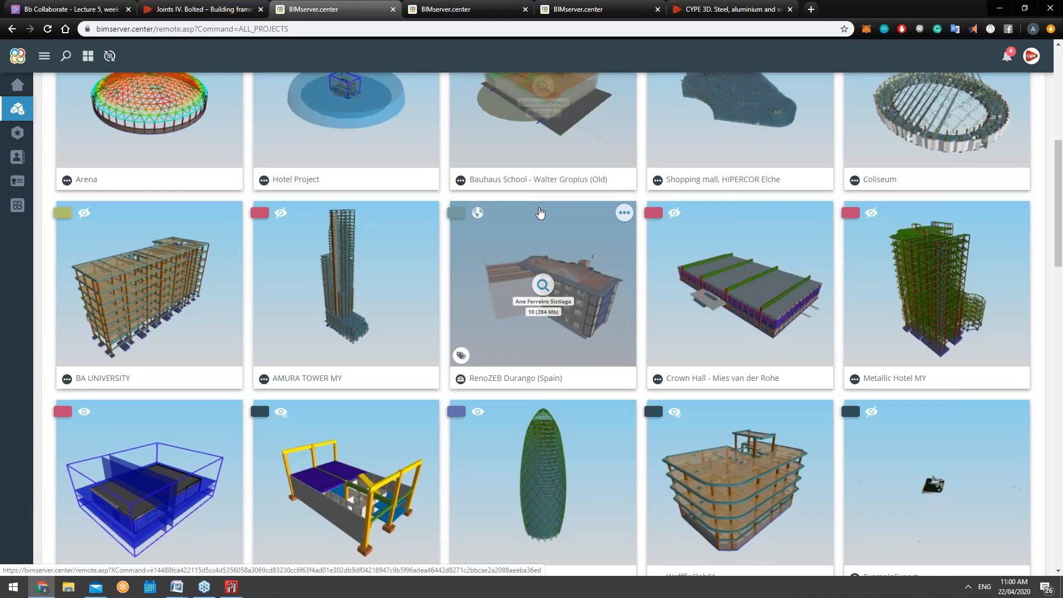
scroll(539, 212, down, 2)
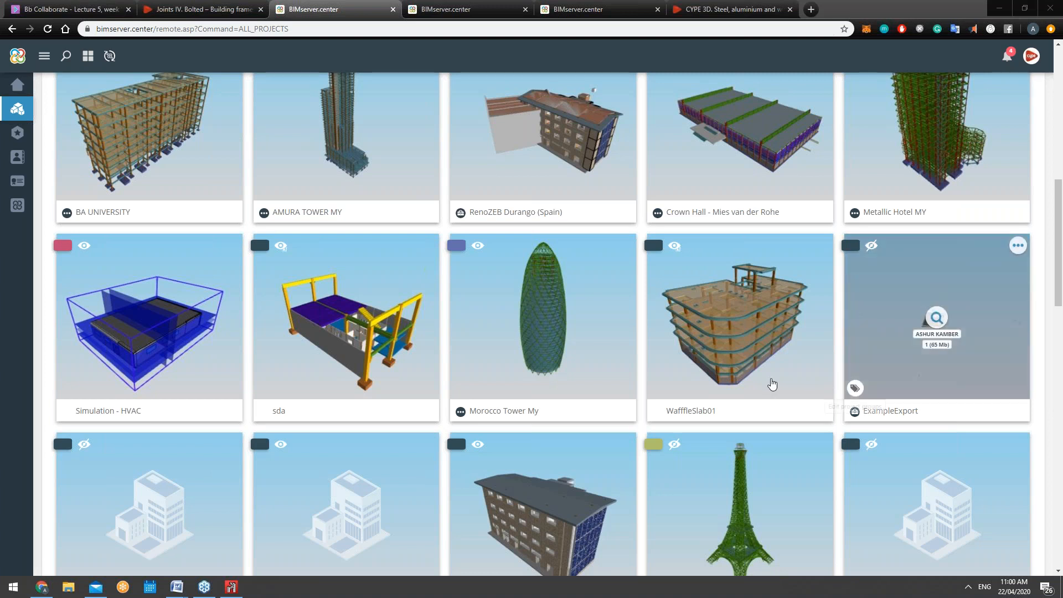
scroll(775, 376, up, 10)
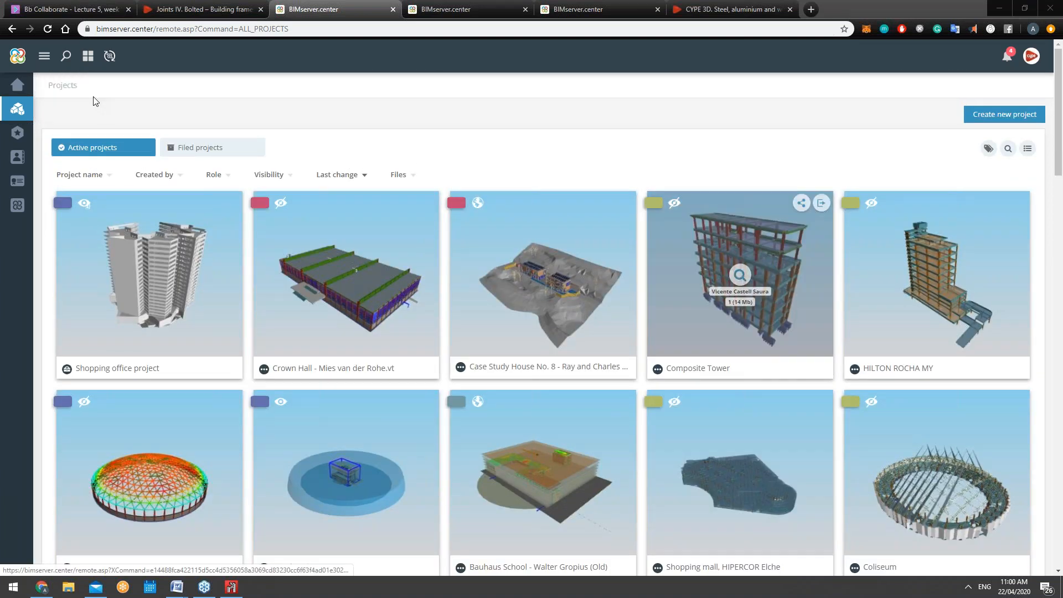
click(462, 10)
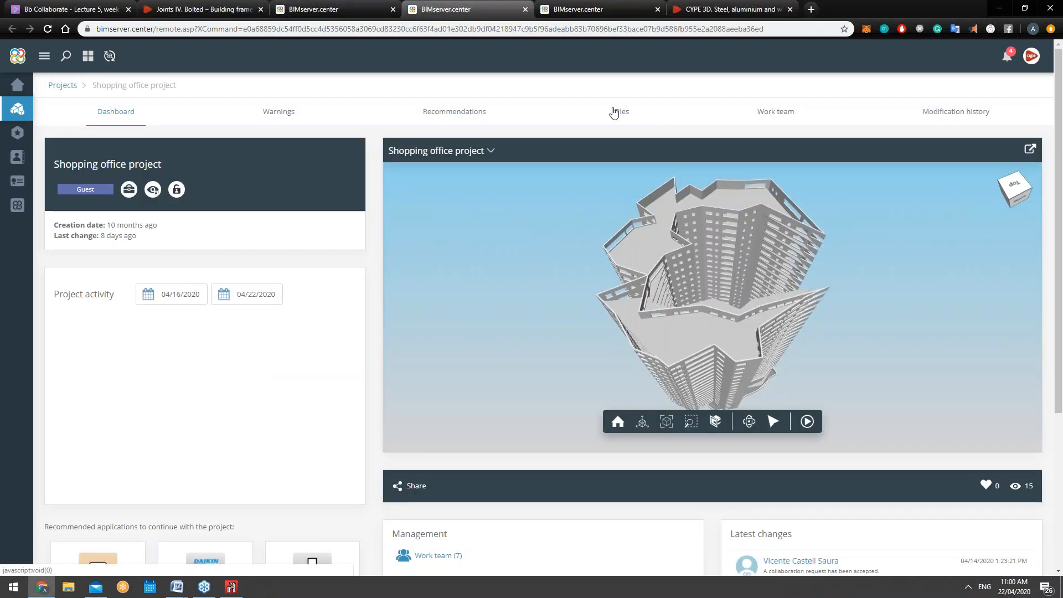
click(614, 112)
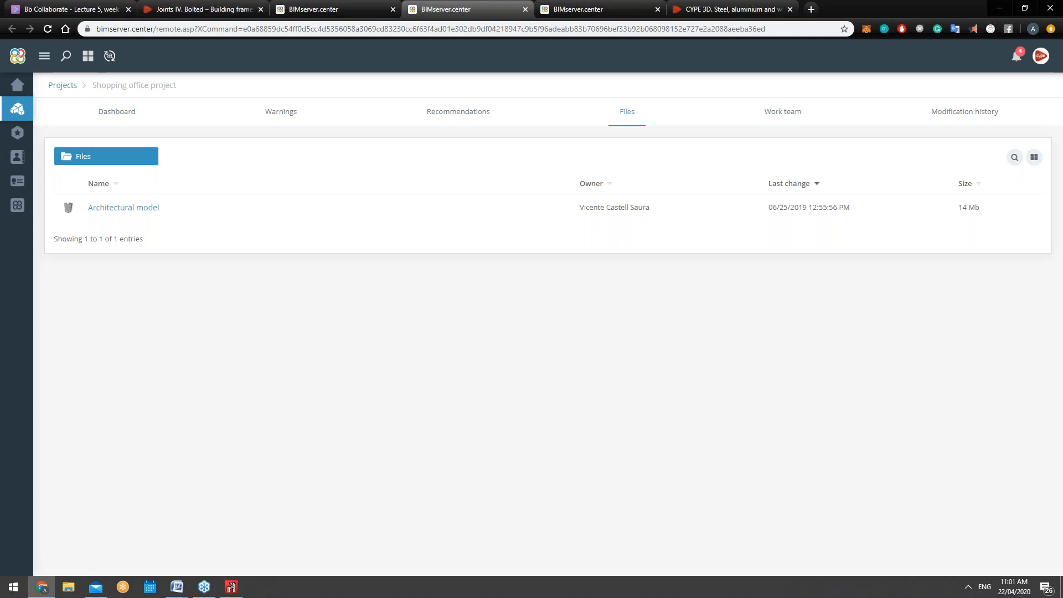
Step: Switch back to CYPE 3D, open the Type 38 tie connection at node N91 for editing, review its incidents and close it unchanged
click(231, 587)
scroll(577, 373, down, 3)
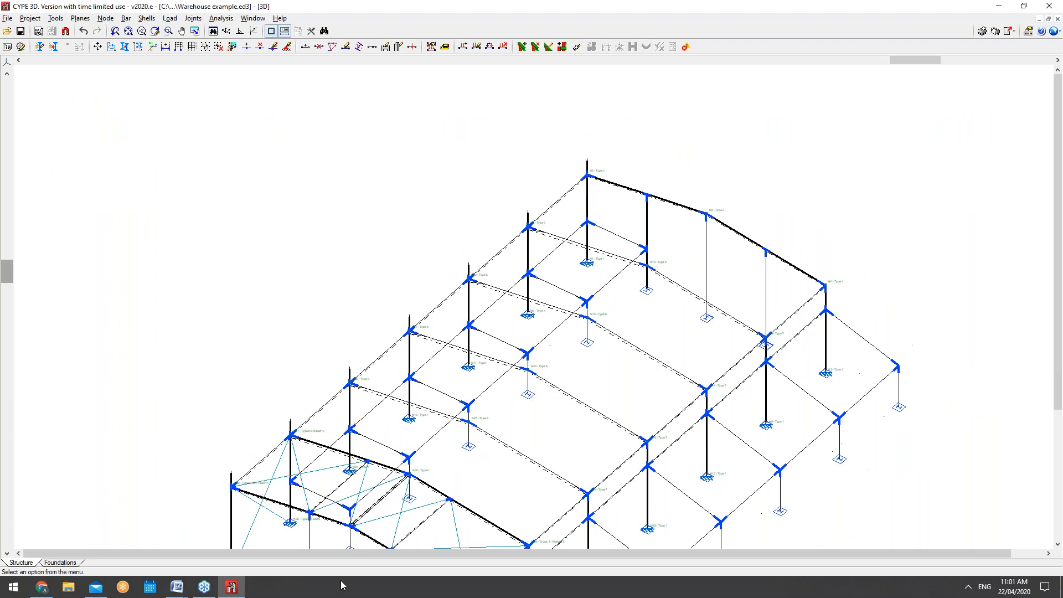
scroll(427, 506, up, 5)
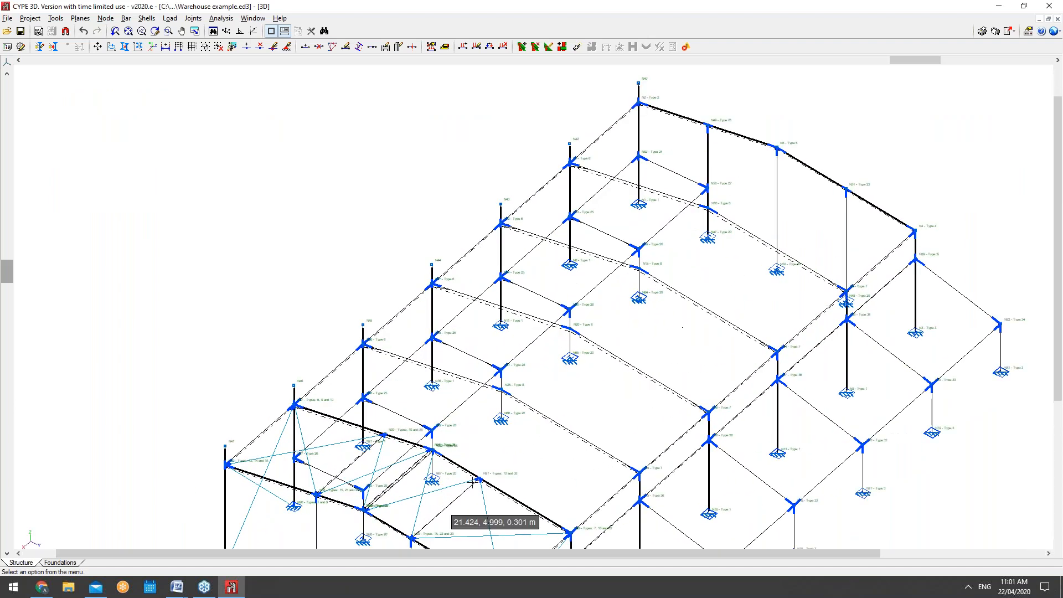
scroll(475, 479, up, 5)
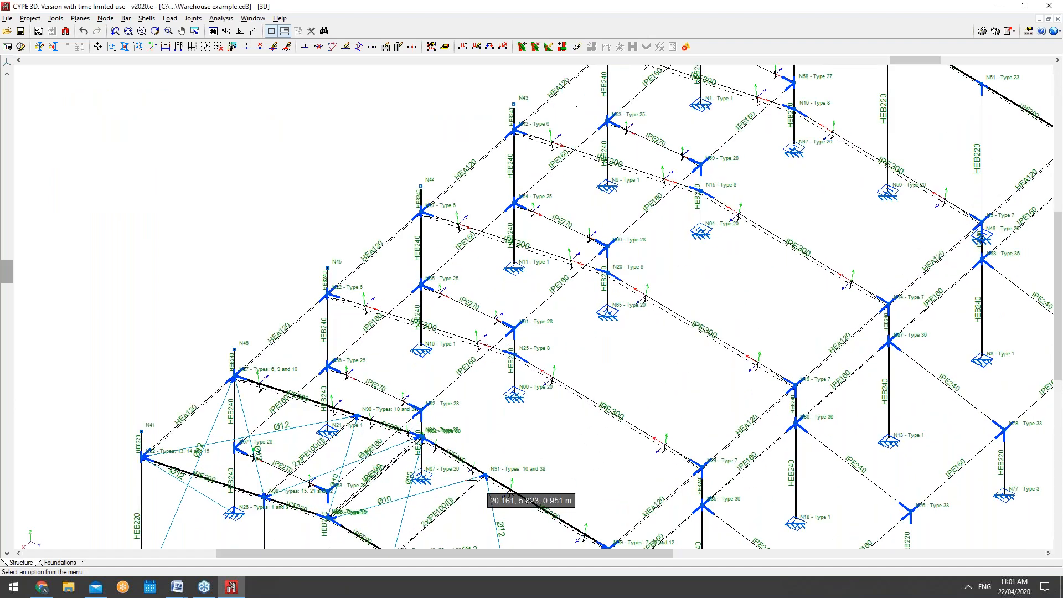
scroll(493, 473, up, 4)
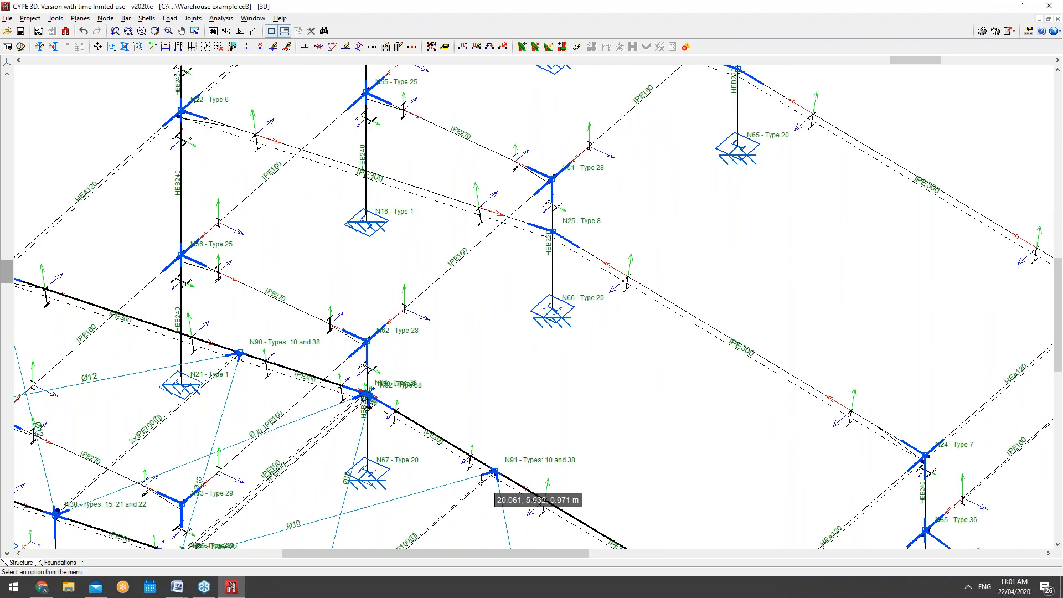
scroll(493, 474, up, 3)
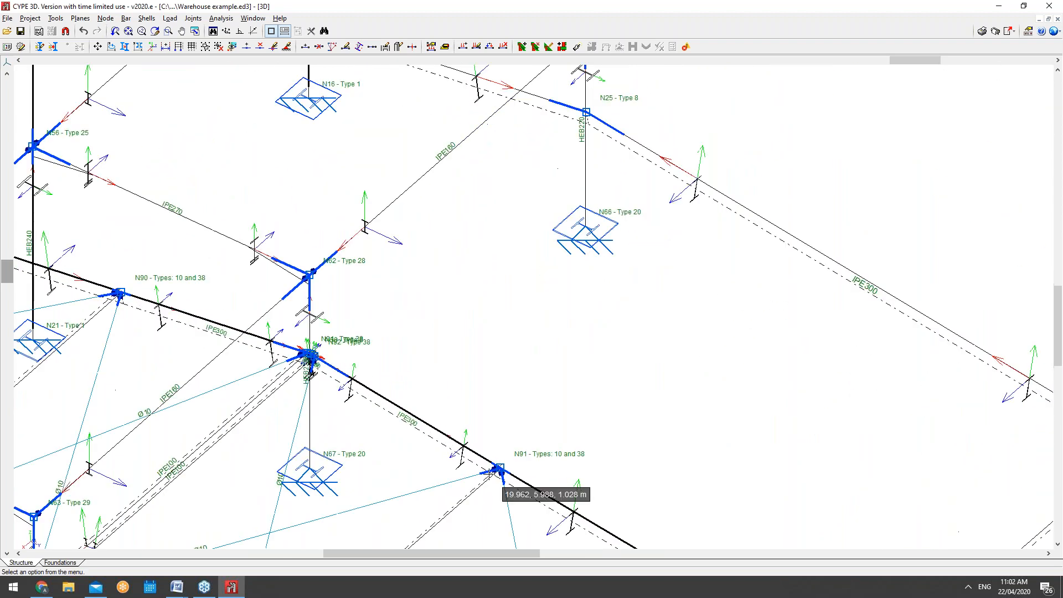
click(193, 18)
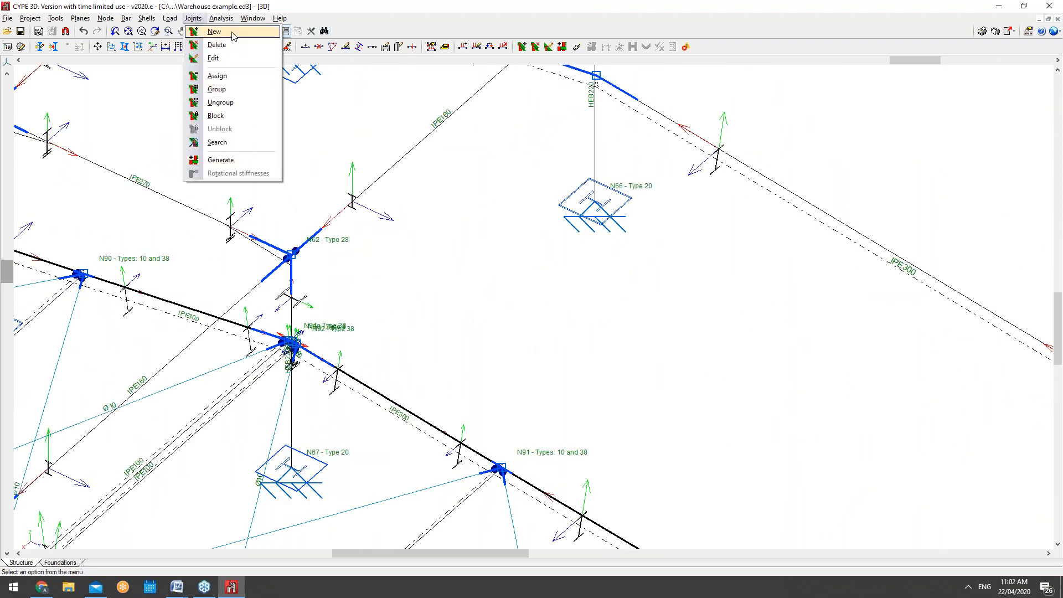
click(223, 59)
mouse_move(490, 473)
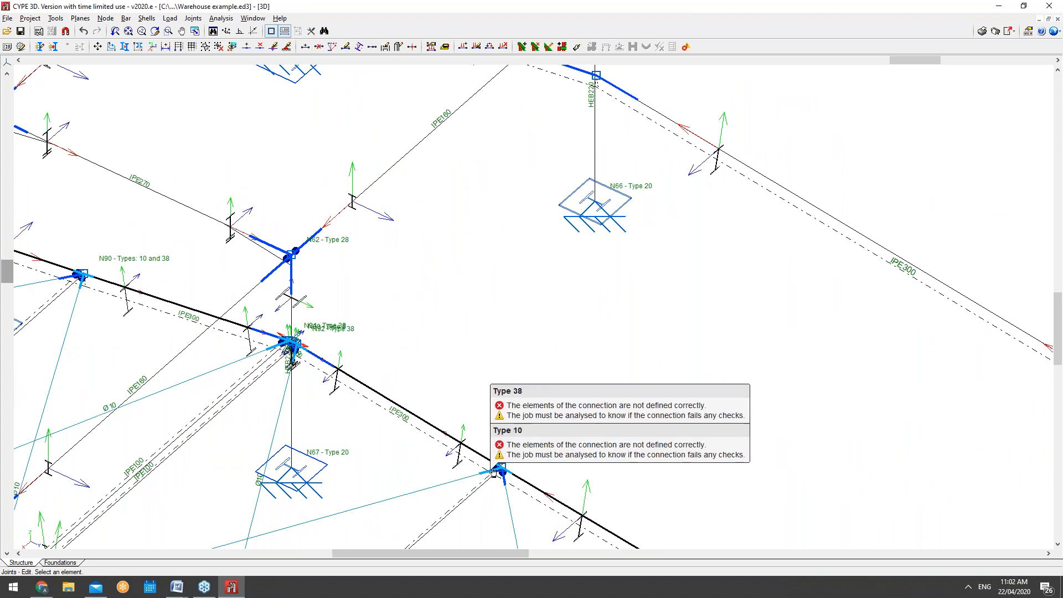
scroll(491, 473, up, 3)
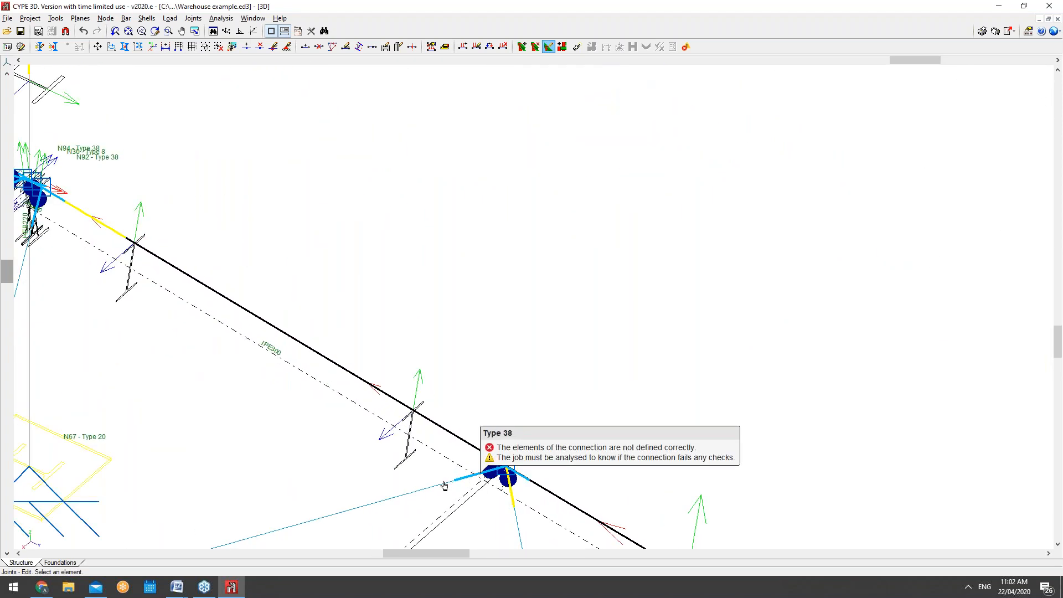
click(477, 479)
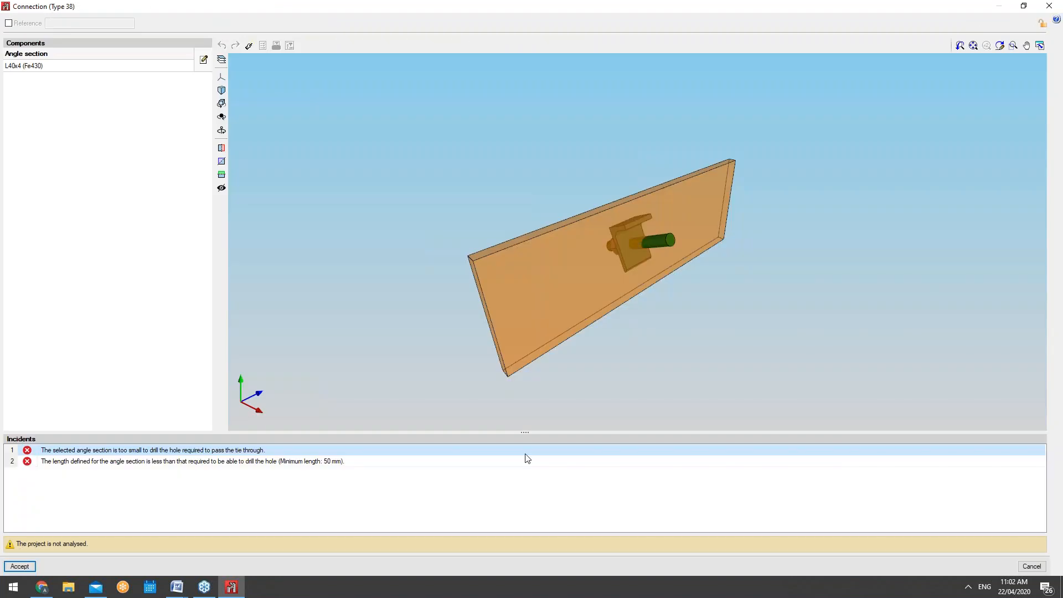
click(1049, 5)
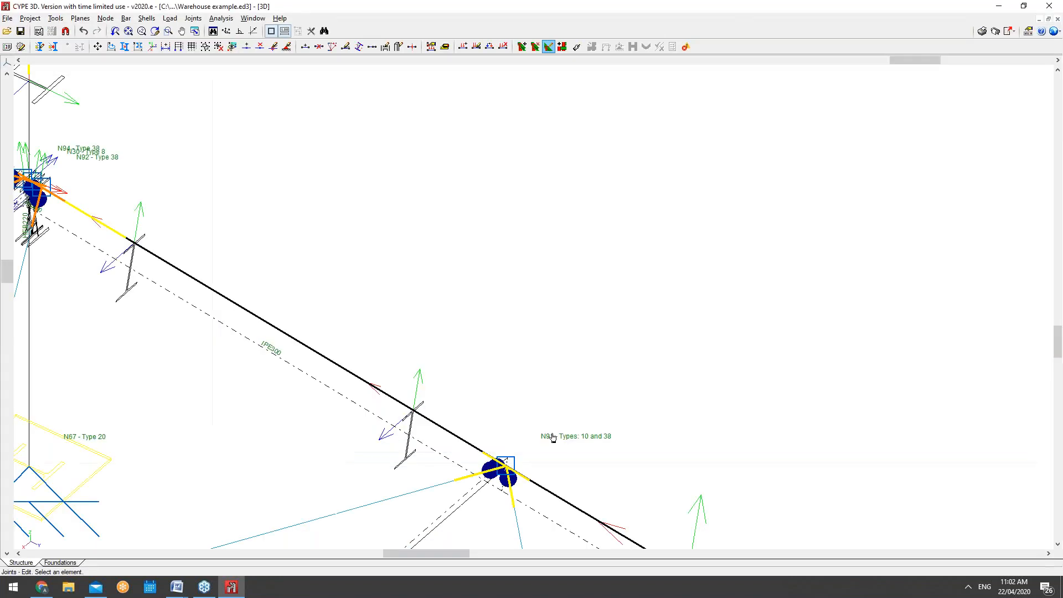
Step: Inspect the Type 10 tie connection at node N91 and recheck Type 38, closing both without changes
click(508, 475)
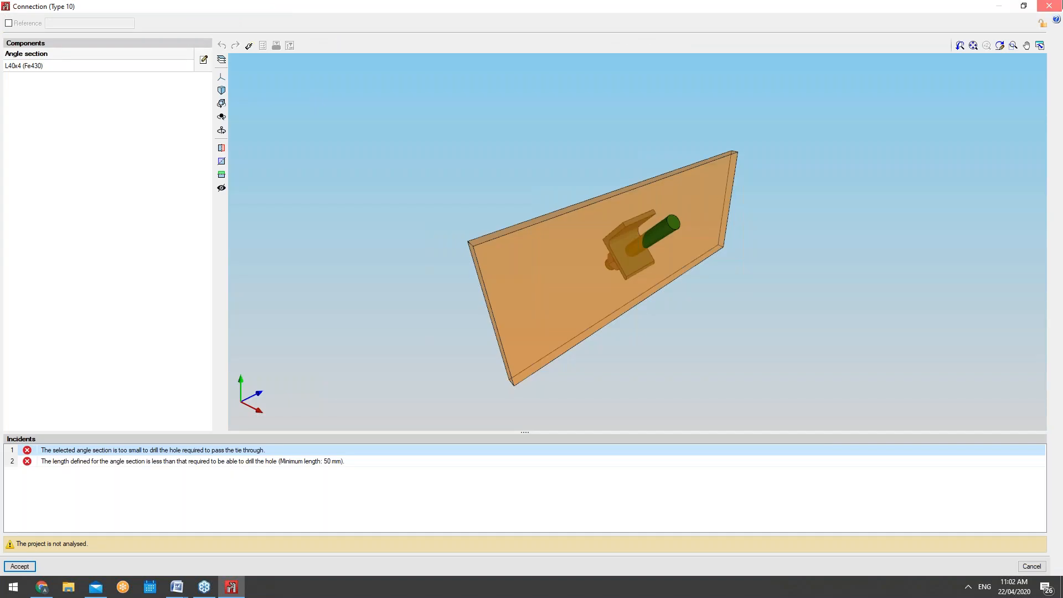
click(1049, 5)
mouse_move(505, 470)
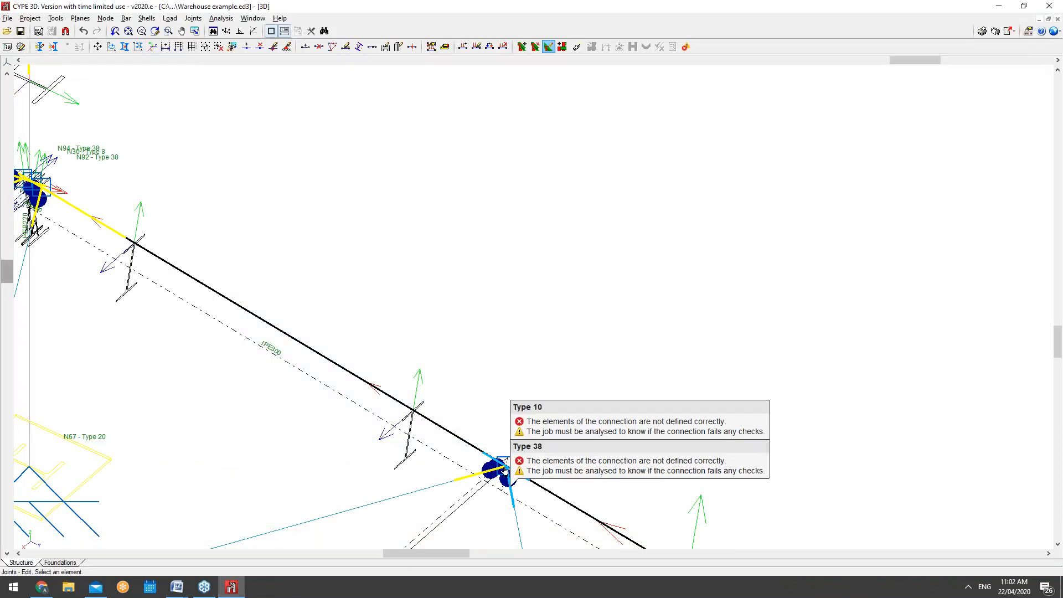
click(503, 472)
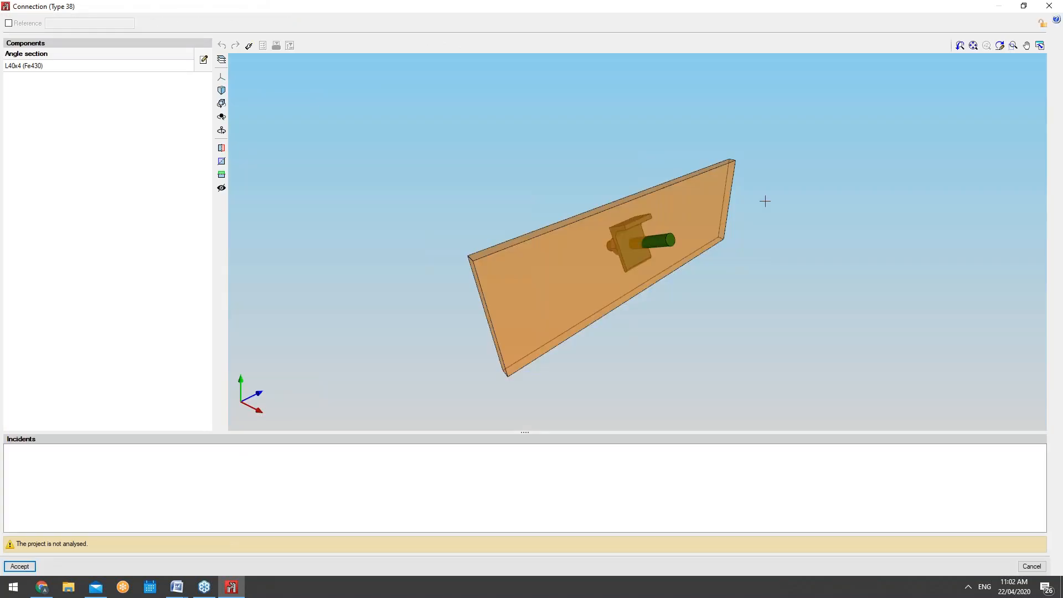
click(1049, 5)
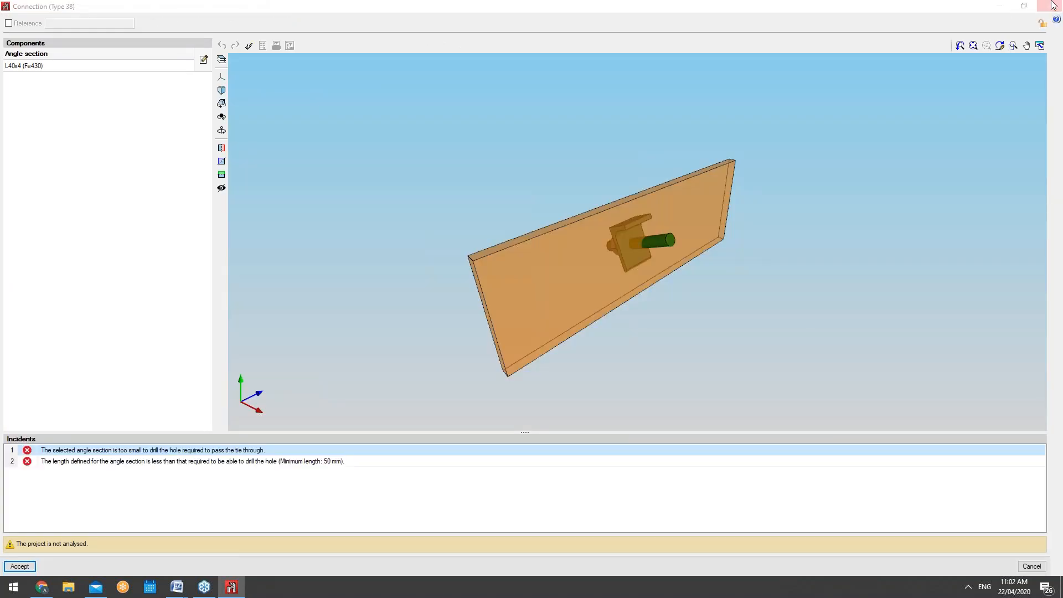
Step: Recheck the Type 38 tie connection at node N91 and inspect the Type 28 connection at node N62, closing both without changes
scroll(539, 425, down, 1)
scroll(581, 327, down, 2)
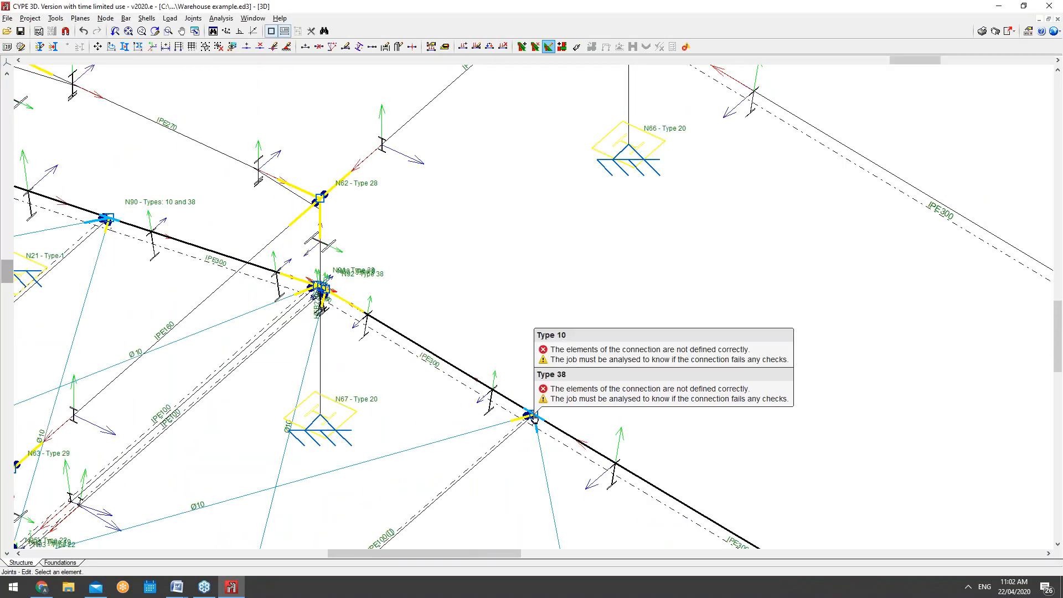
mouse_move(536, 415)
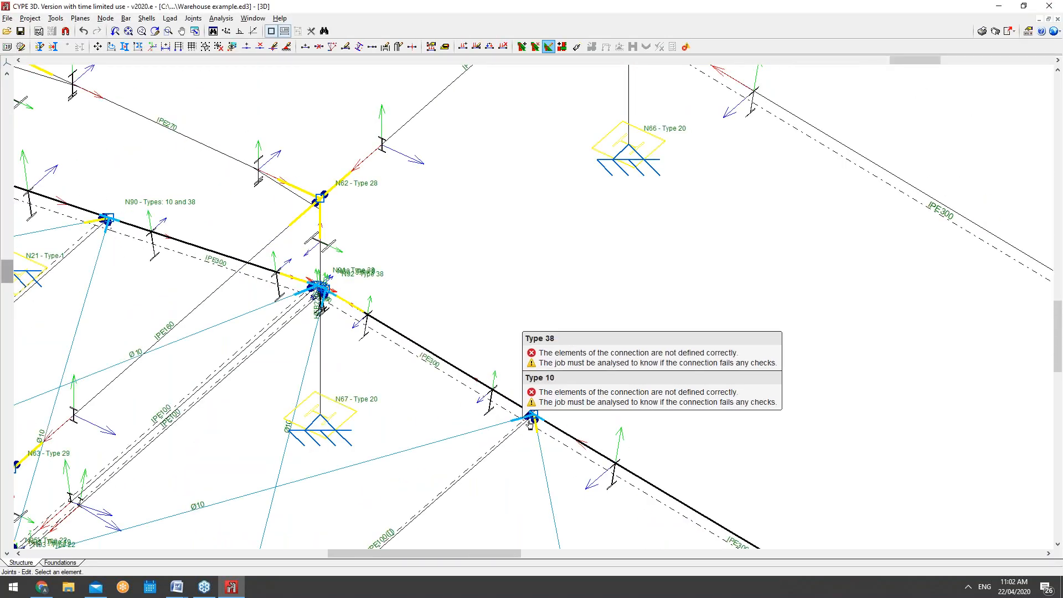
click(534, 417)
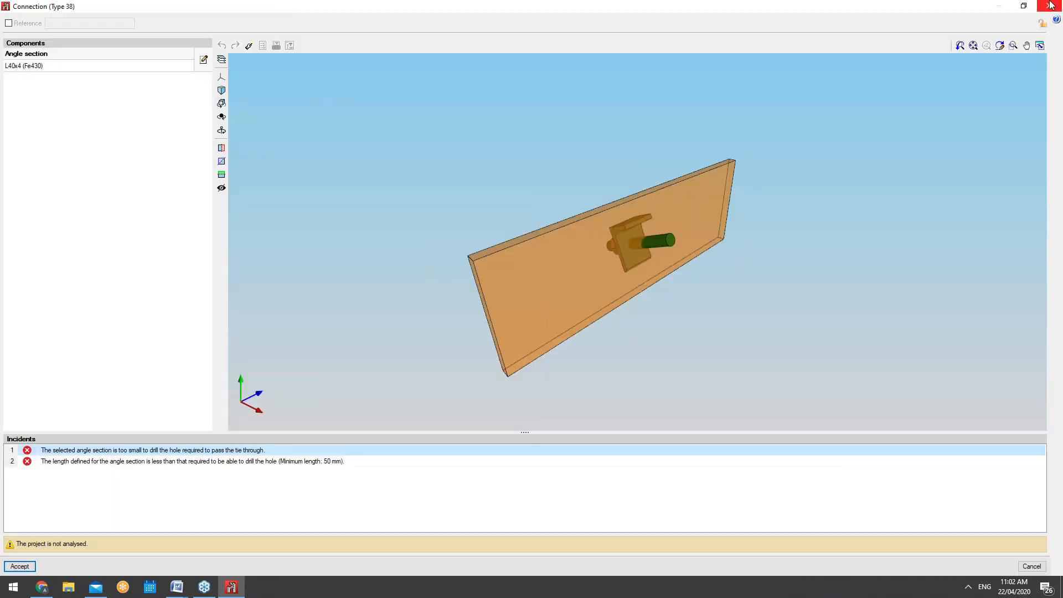
click(1049, 5)
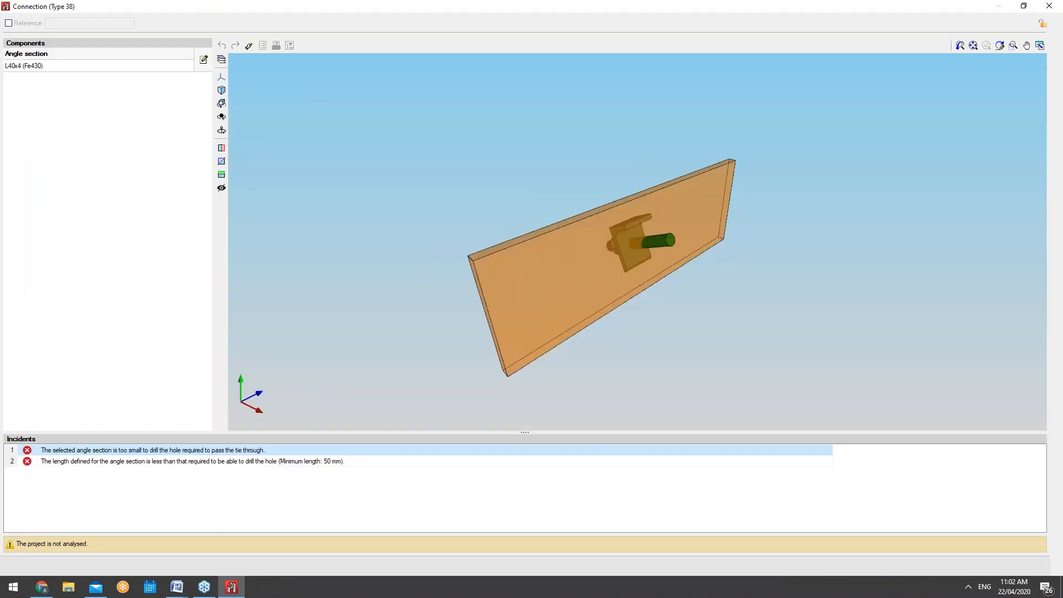
key(Escape)
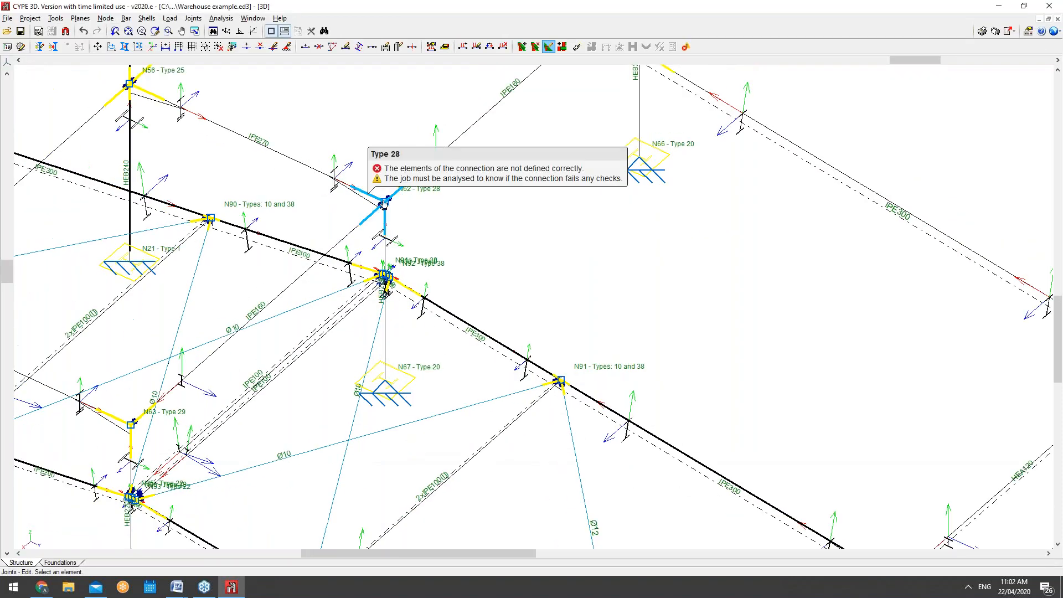
click(415, 199)
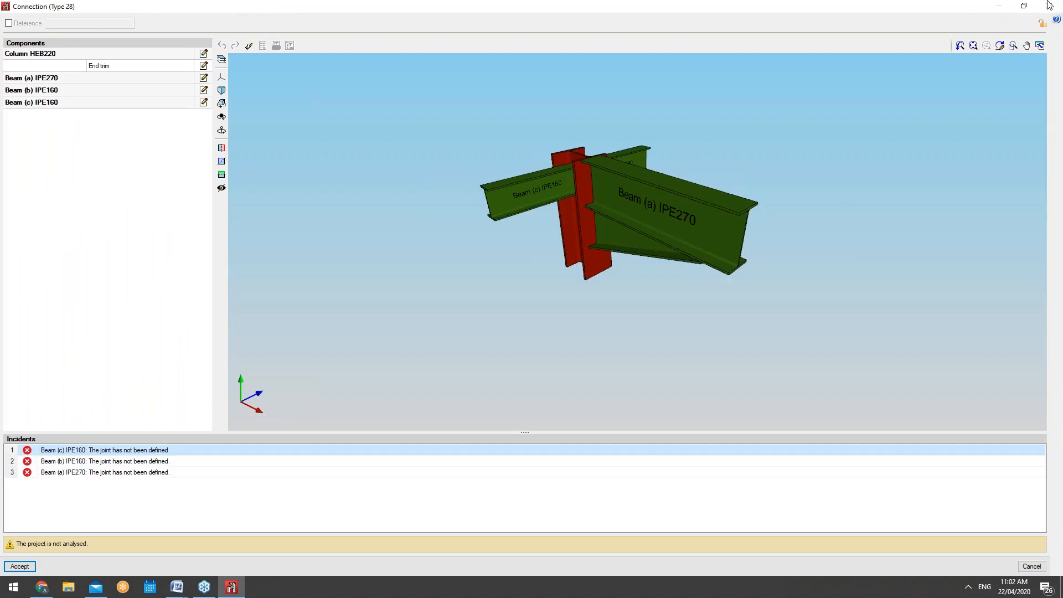
click(1050, 6)
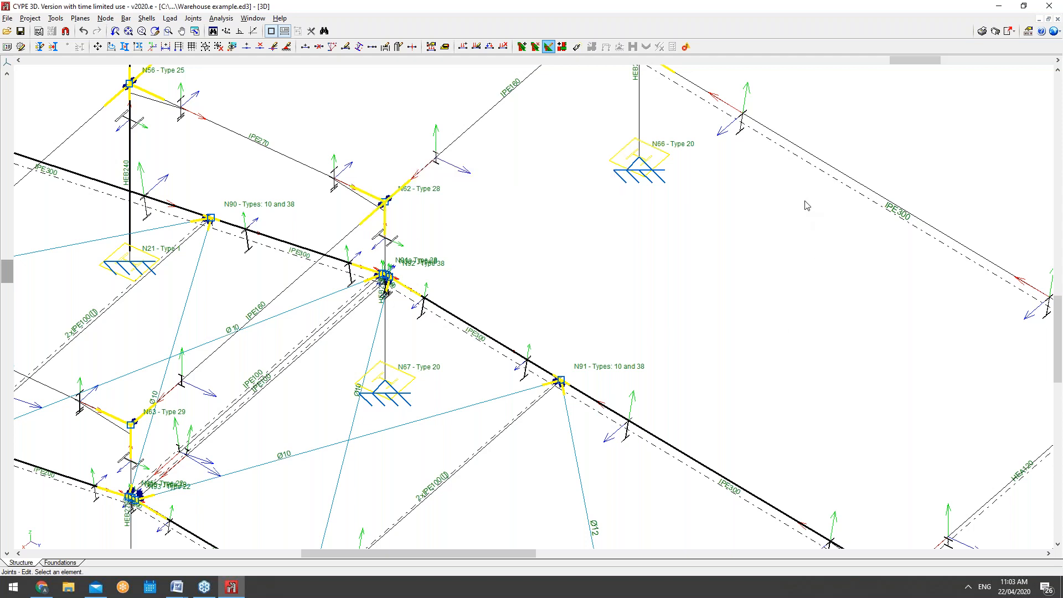
Step: Review the loadcase and direction options for introducing loads on a node, selecting loadcase B. WY (-), and close without applying a load
scroll(736, 277, down, 2)
scroll(616, 300, down, 2)
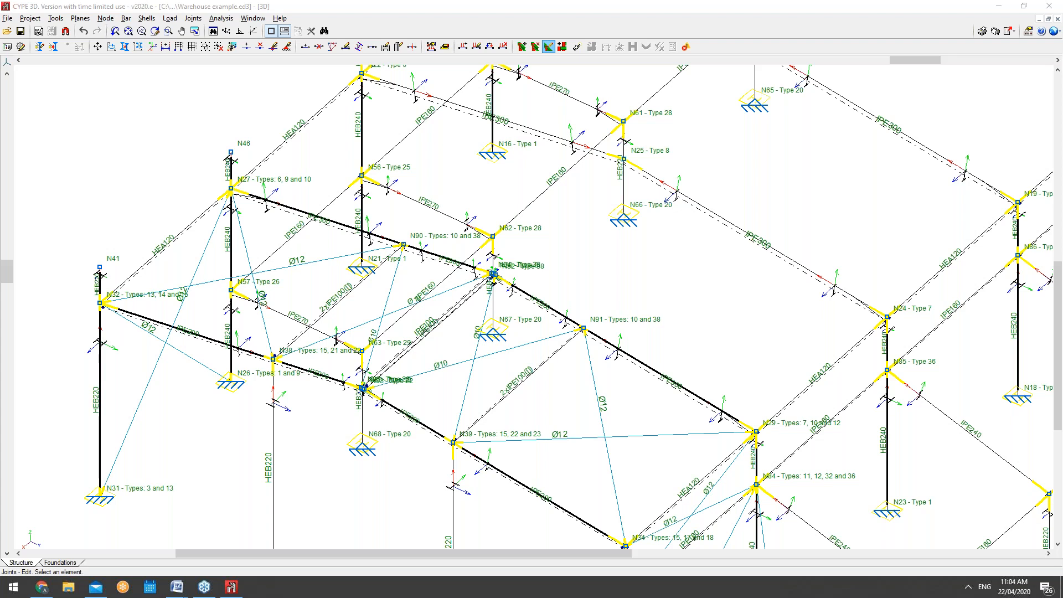
click(169, 18)
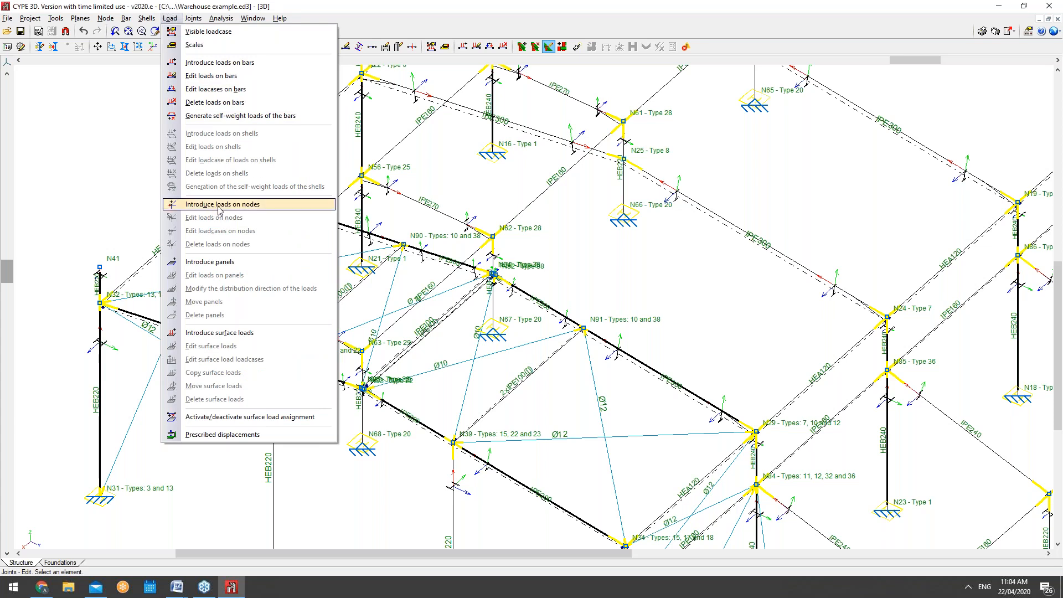
click(245, 204)
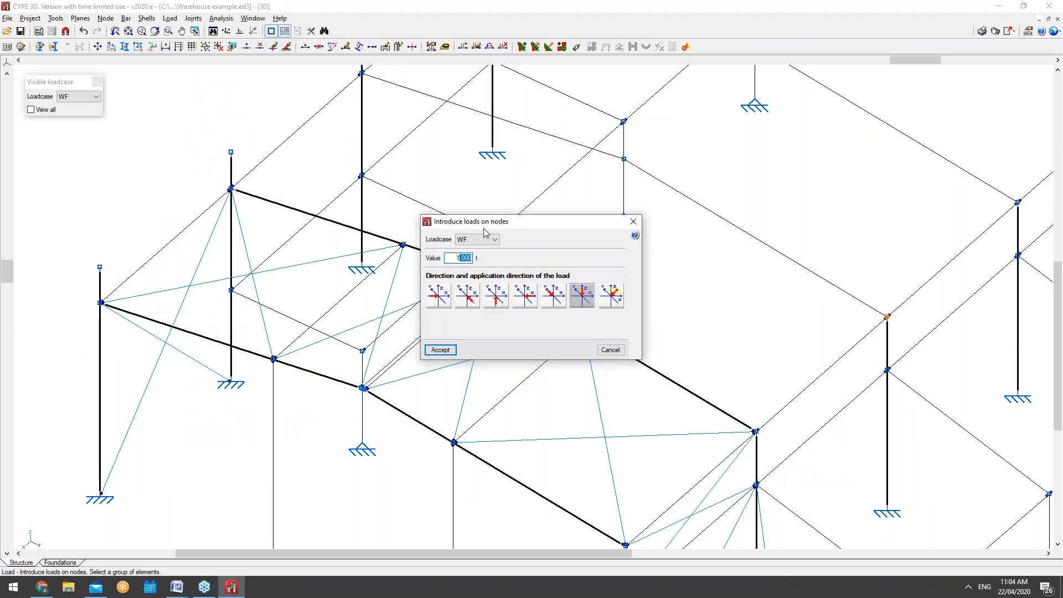
click(474, 241)
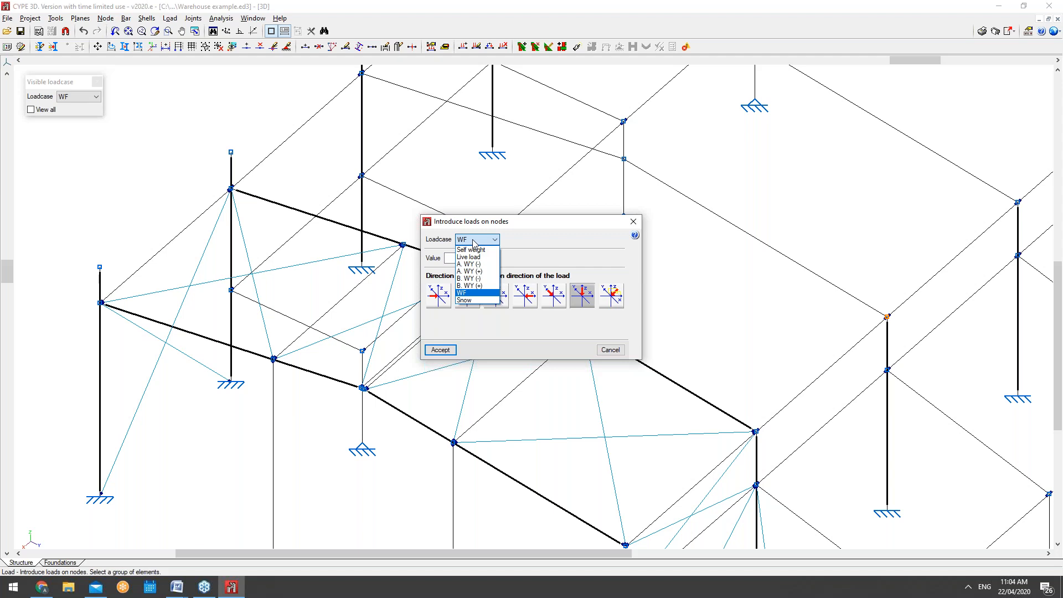
click(474, 243)
click(471, 241)
click(467, 278)
key(Tab)
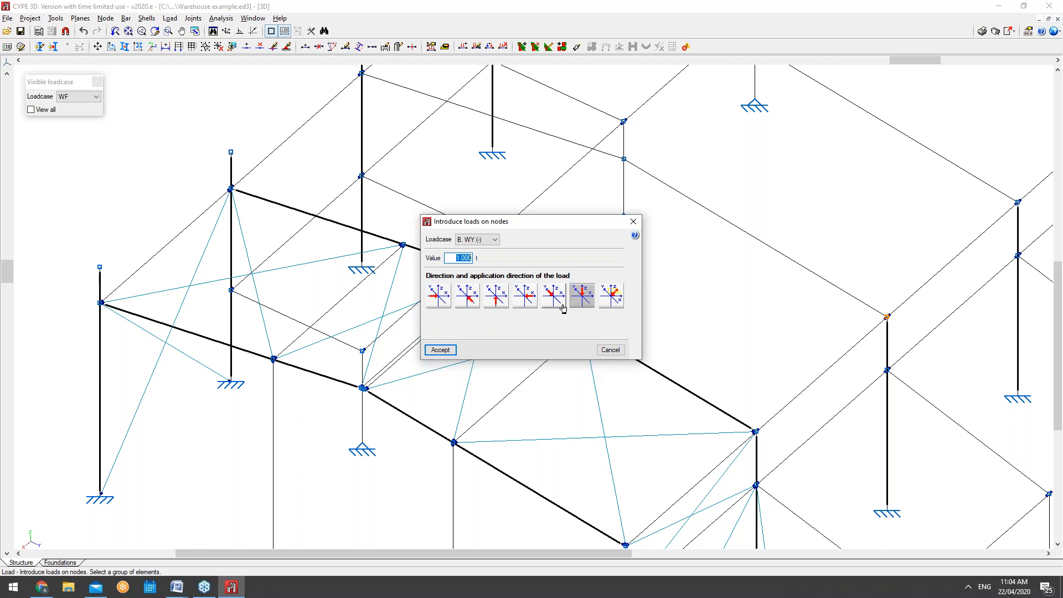
click(632, 221)
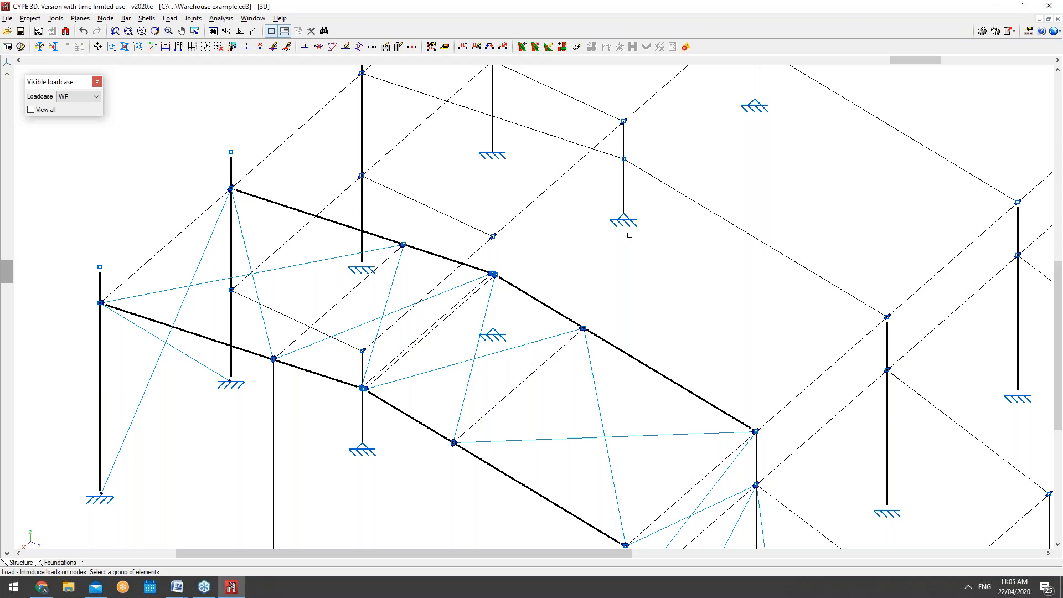
scroll(630, 234, down, 3)
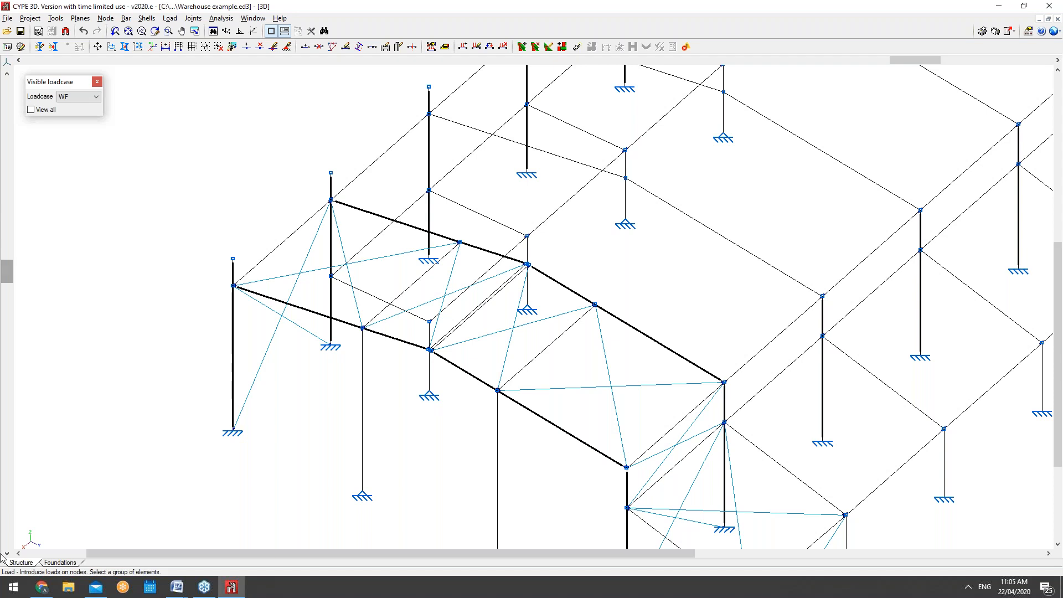
Step: Switch to the browser, search the web for "technical support cype" and open the Contact CYPE result
click(42, 587)
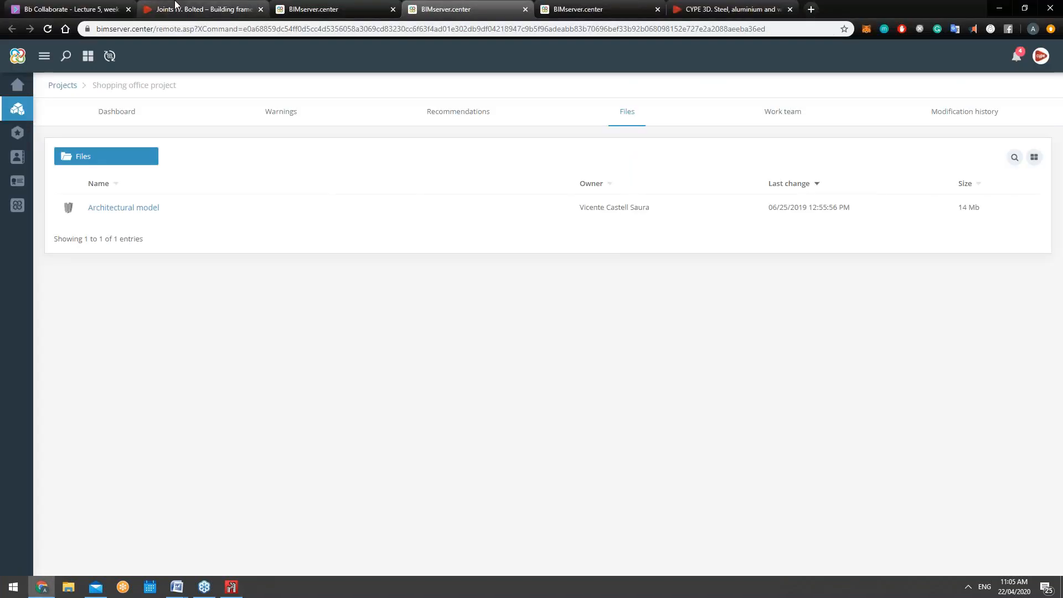
click(176, 6)
click(195, 29)
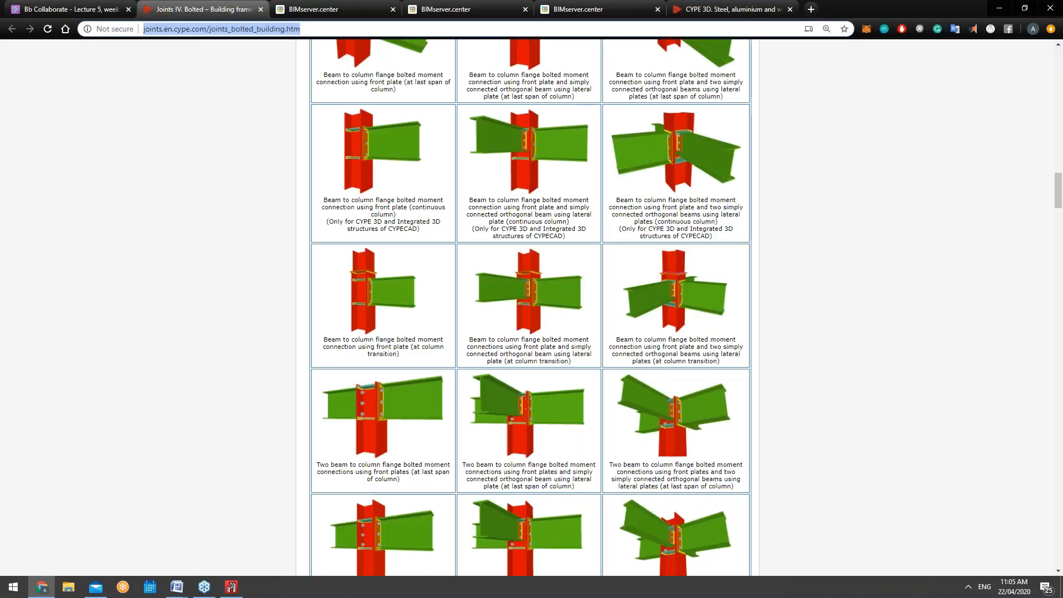
text(technical su)
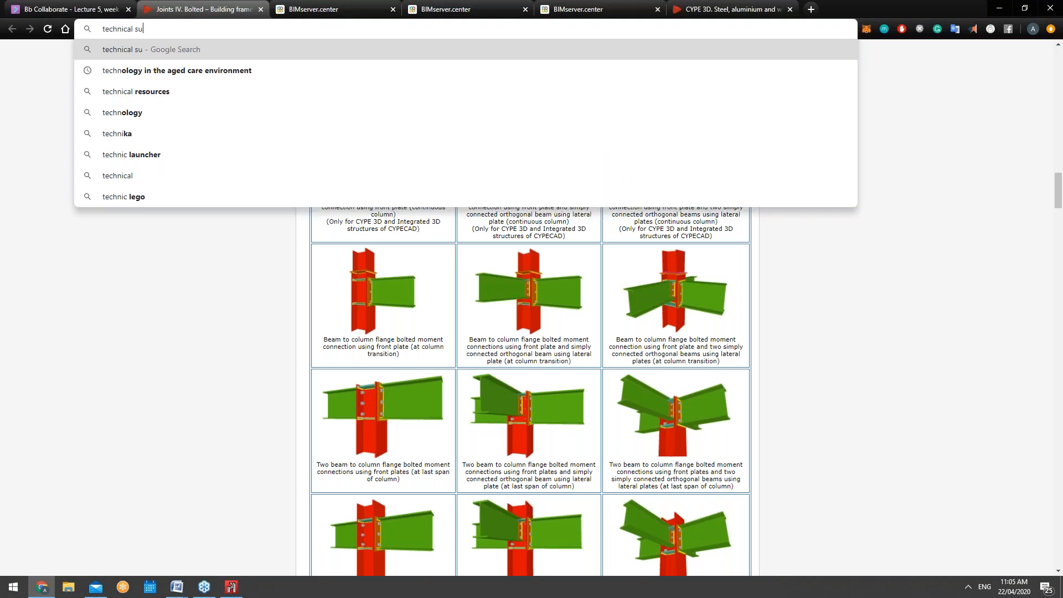
text(pport tcype)
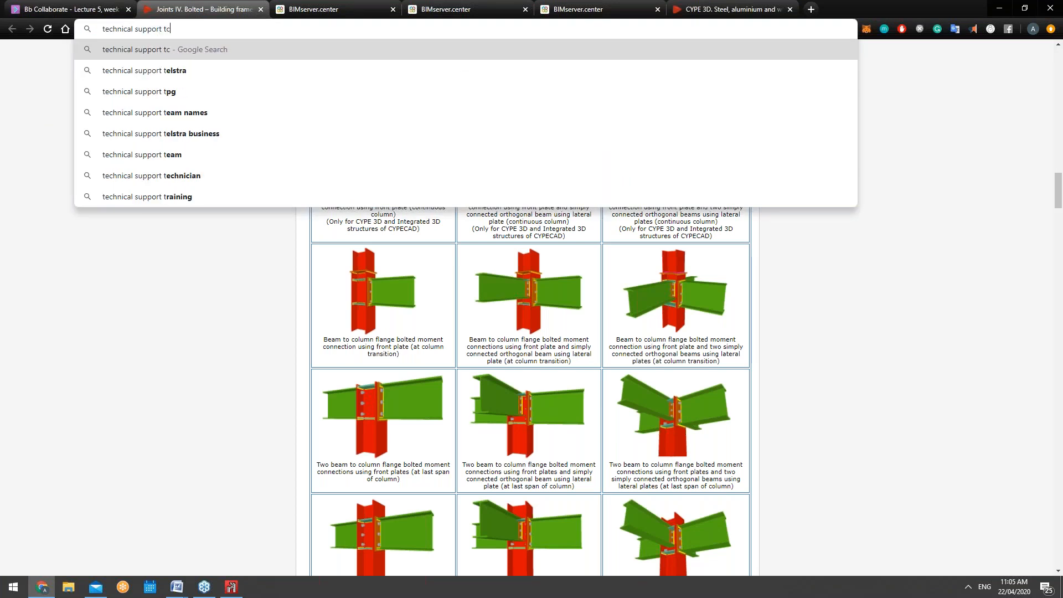
key(BackSpace)
key(BackSpace)
key(BackSpace)
key(BackSpace)
key(BackSpace)
text(cype)
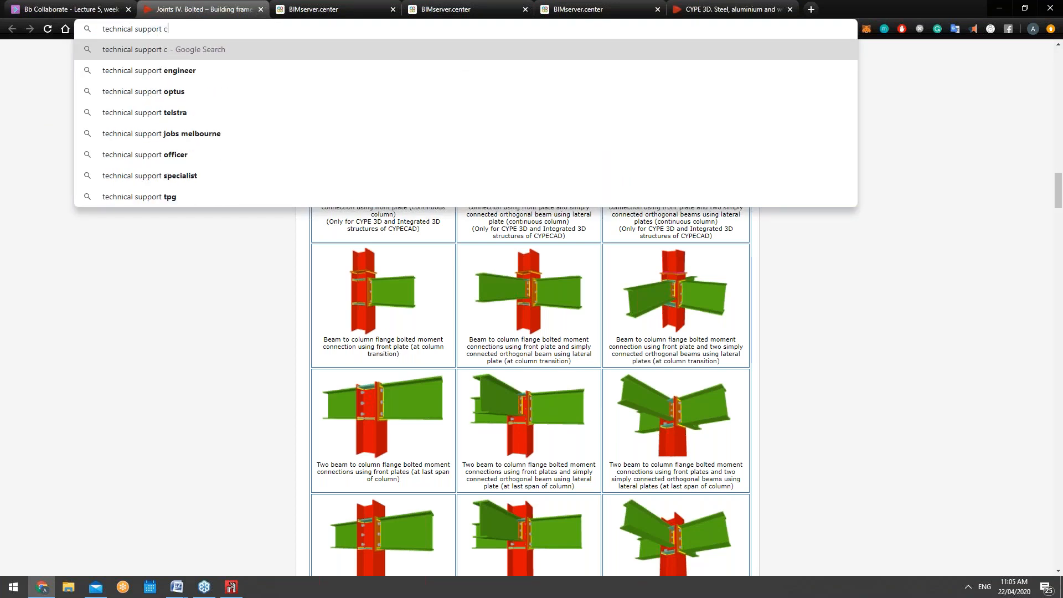
key(Return)
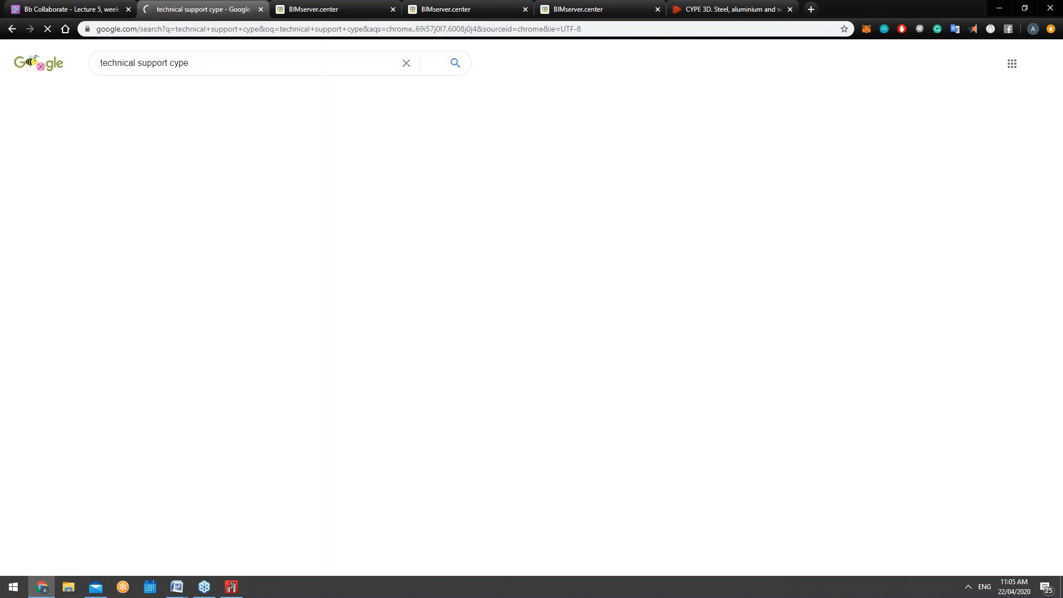
click(158, 155)
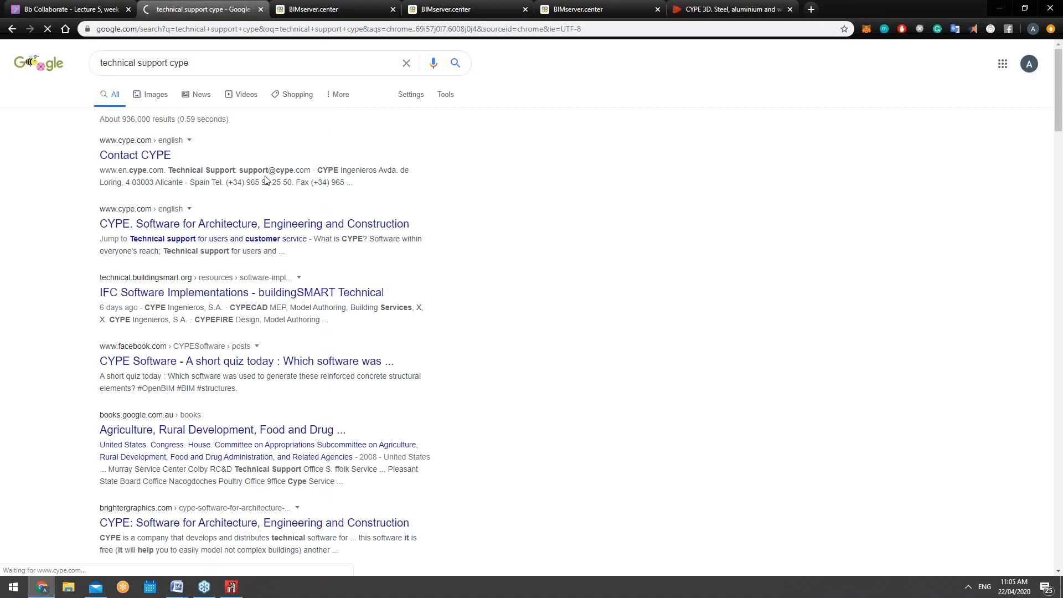